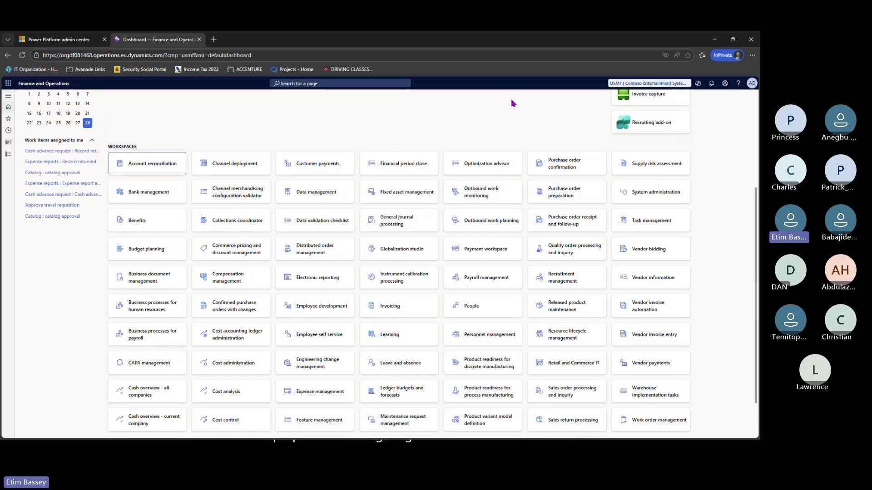
- Switch the working company from USMF to CCIT and move the browser window off screen
{"action": "left_click", "coordinate": [618, 85]}
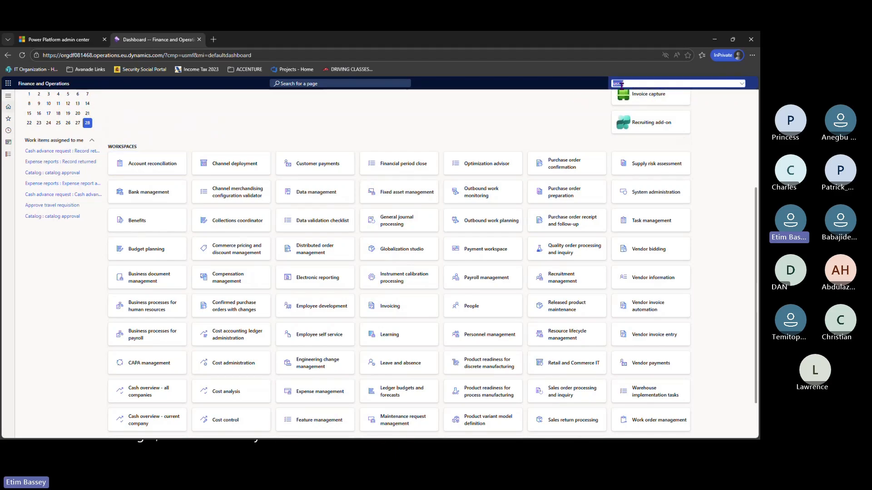
{"action": "left_click", "coordinate": [741, 85]}
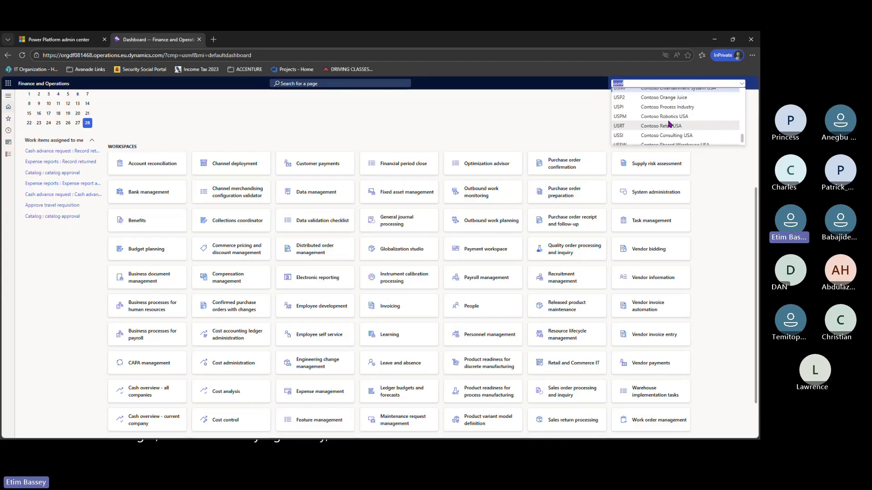
{"action": "scroll", "coordinate": [669, 123], "scroll_direction": "down", "scroll_amount": 1}
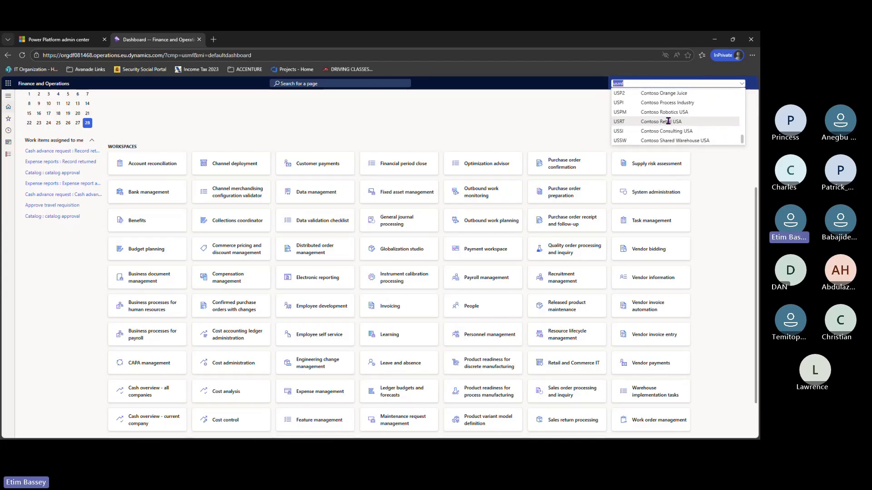
{"action": "scroll", "coordinate": [669, 122], "scroll_direction": "up", "scroll_amount": 10}
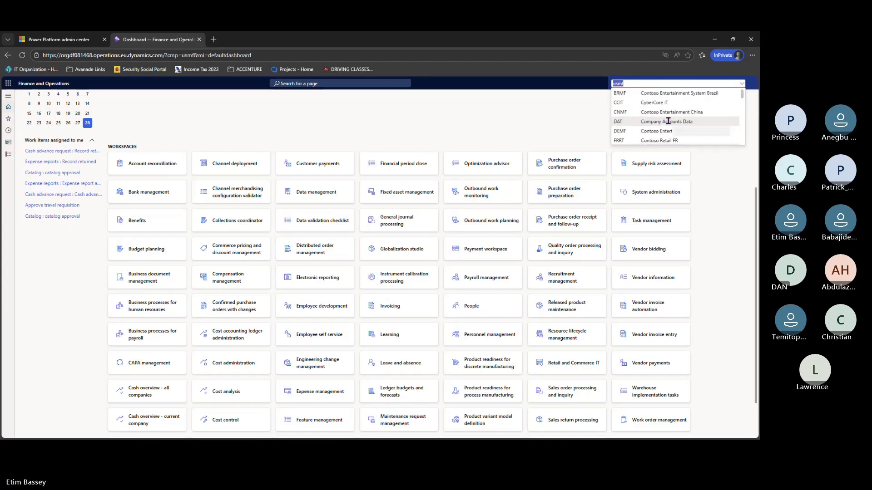
{"action": "left_click", "coordinate": [655, 103]}
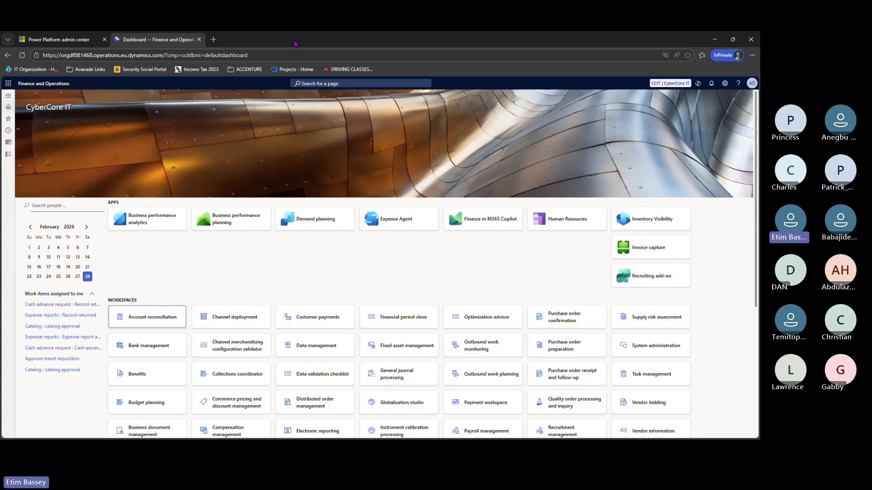
{"action": "left_click_drag", "start_coordinate": [295, 44], "coordinate": [0, 227]}
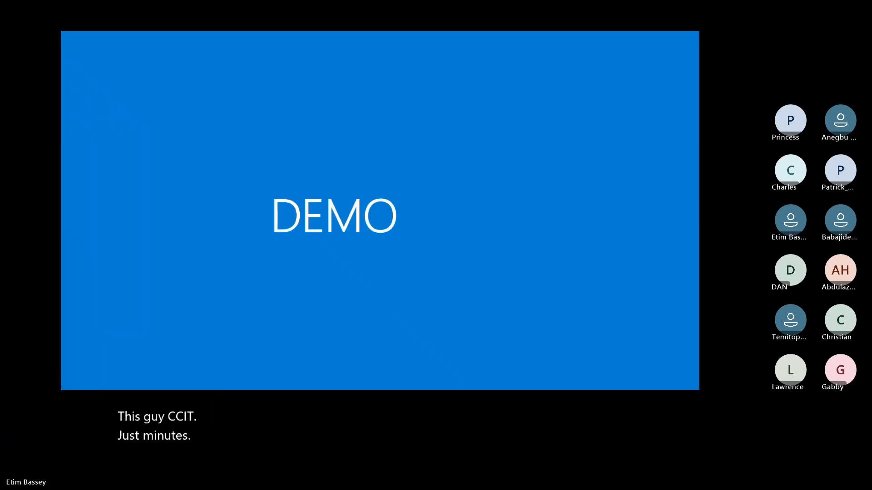
- Maximize the Power Platform admin center, view Environments, then return to Finance and Operations
{"action": "left_click_drag", "start_coordinate": [0, 227], "coordinate": [447, 143]}
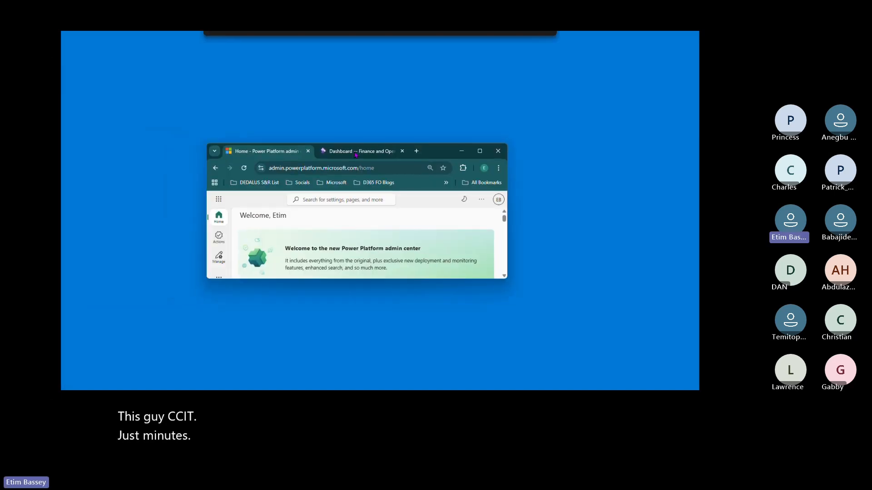
{"action": "left_click", "coordinate": [479, 150]}
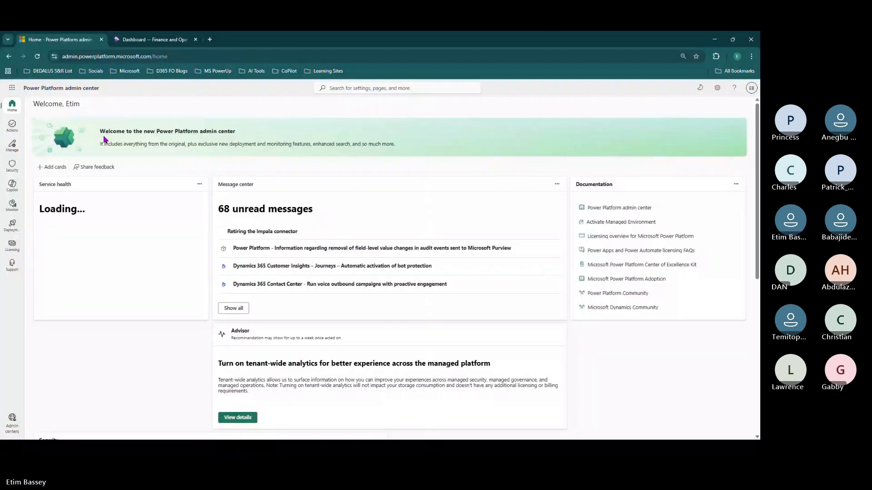
{"action": "left_click", "coordinate": [12, 148]}
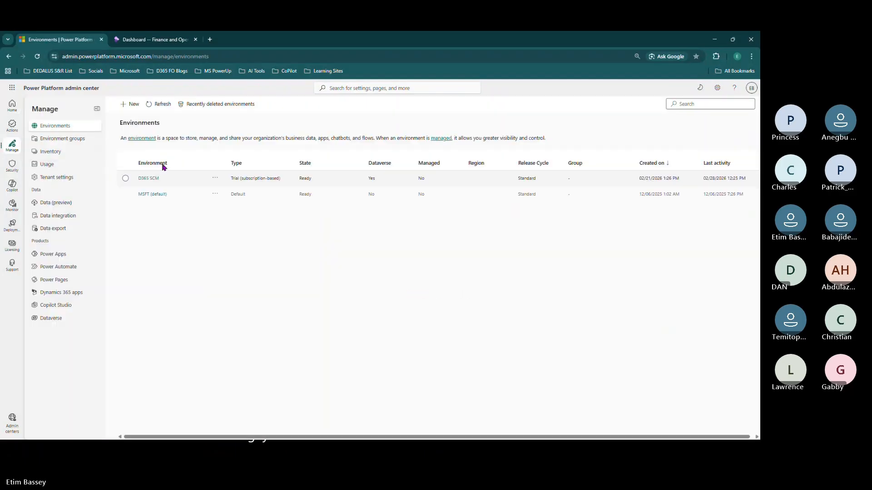
{"action": "left_click", "coordinate": [145, 45]}
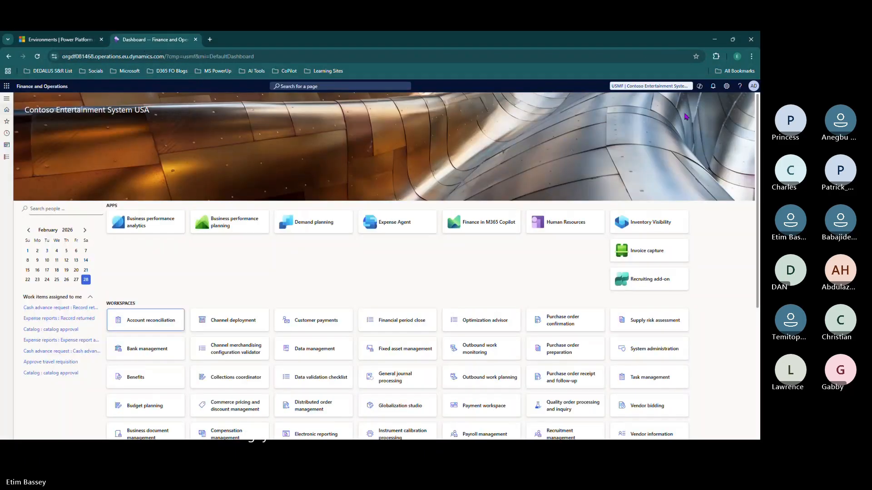
- Change the company from Contoso Entertainment System USA to CCIT (CyberCore IT)
{"action": "left_click", "coordinate": [616, 88]}
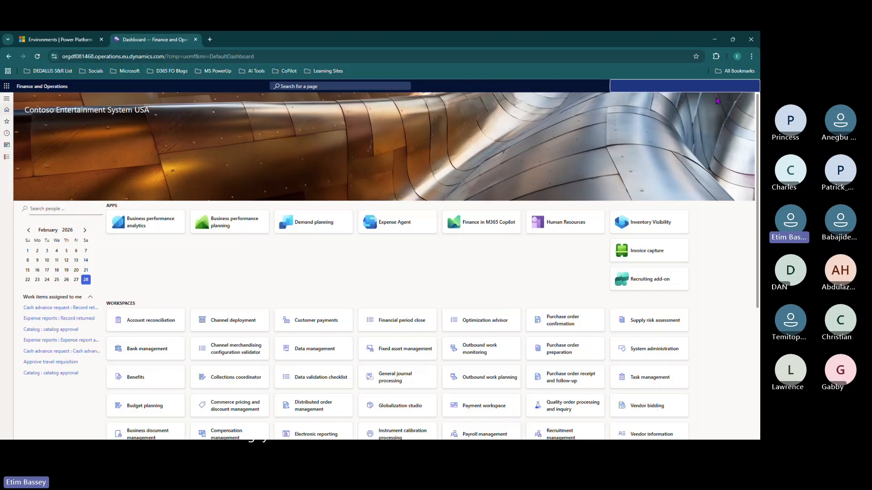
{"action": "left_click", "coordinate": [742, 86]}
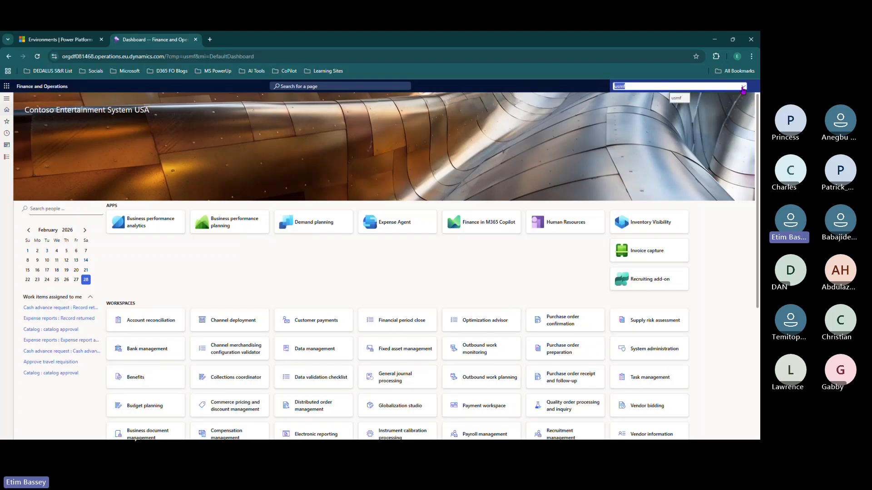
{"action": "scroll", "coordinate": [683, 112], "scroll_direction": "up", "scroll_amount": 5}
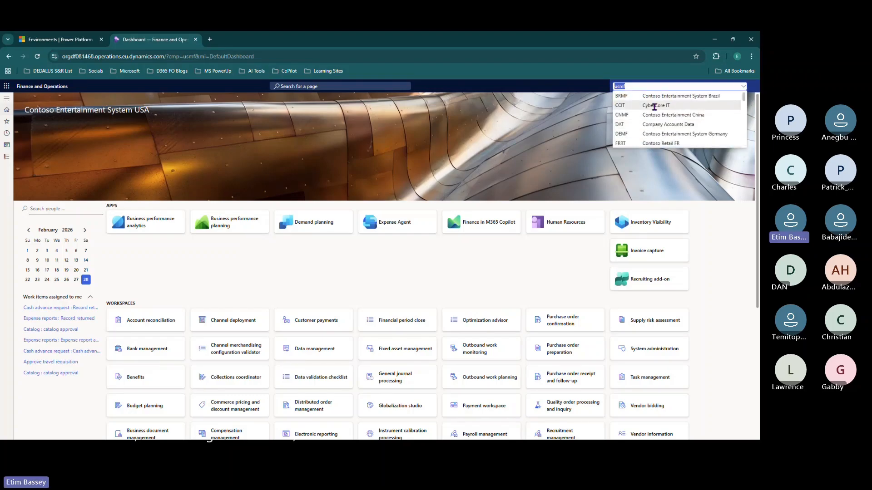
{"action": "left_click", "coordinate": [653, 106]}
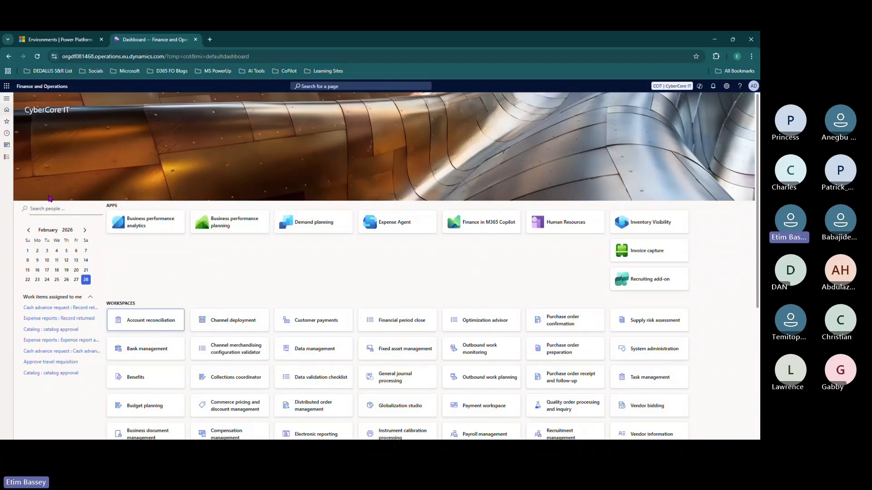
- Open Accounts receivable parameters and view number sequences Acco_21500 through Acco_21523
{"action": "left_click", "coordinate": [7, 157]}
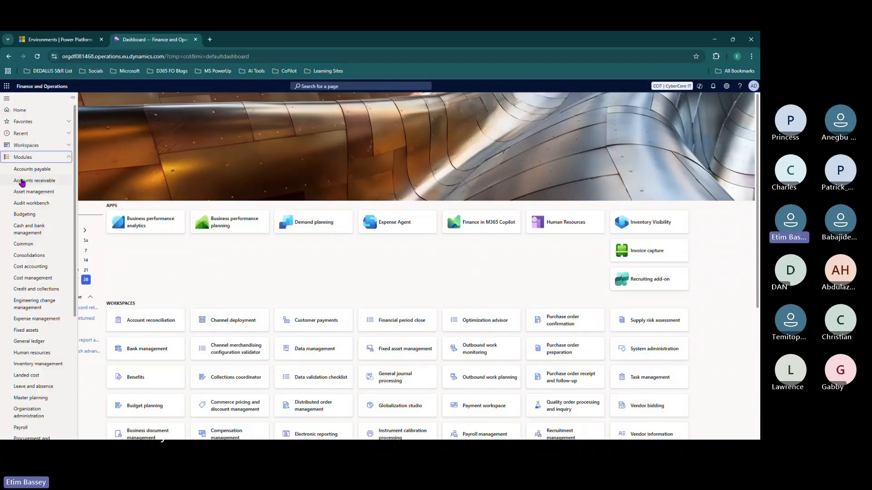
{"action": "left_click", "coordinate": [22, 181]}
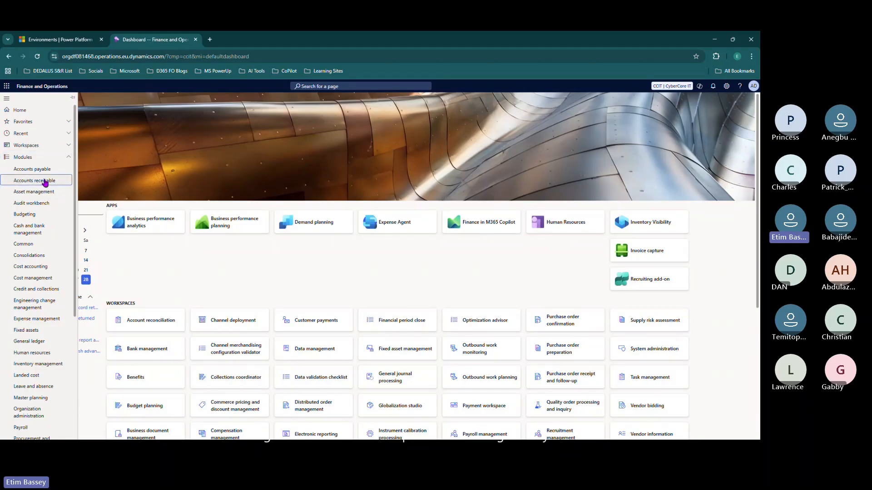
{"action": "left_click", "coordinate": [234, 181]}
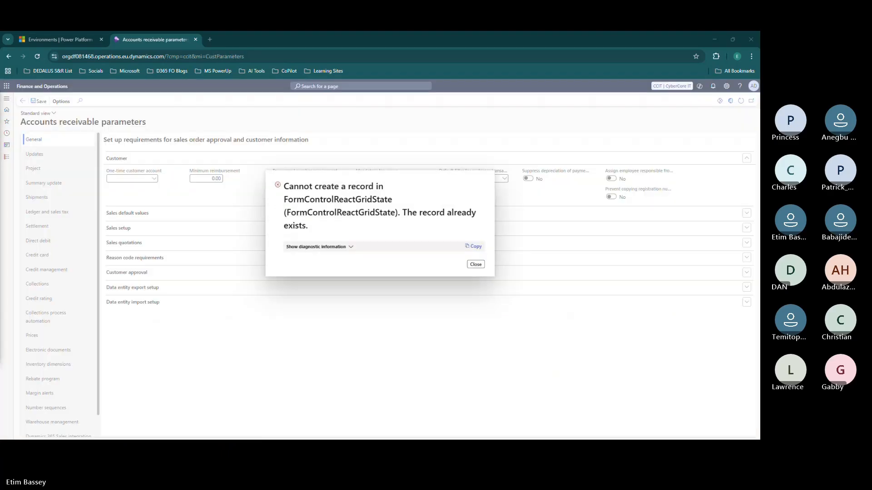
{"action": "left_click", "coordinate": [476, 264]}
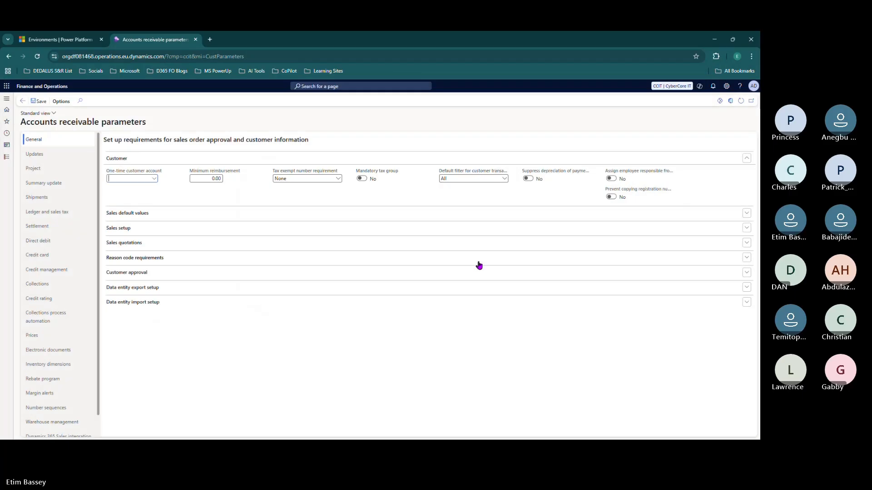
{"action": "left_click", "coordinate": [57, 408]}
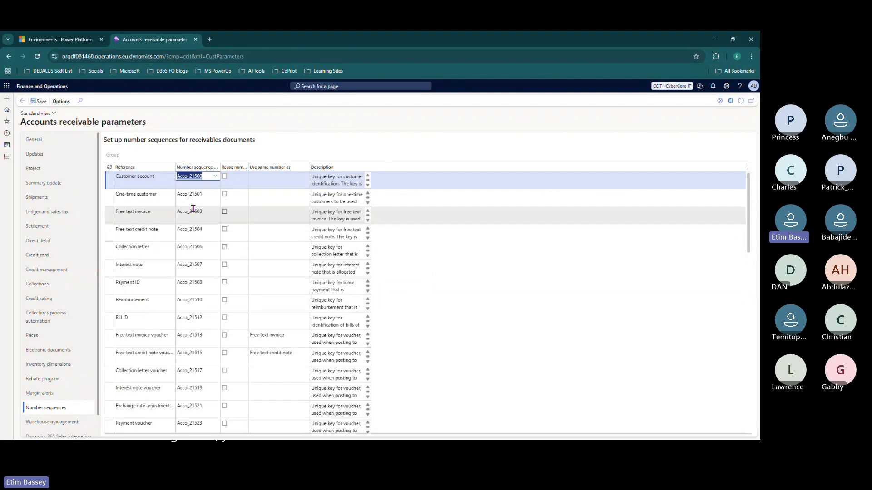
{"action": "mouse_move", "coordinate": [193, 208]}
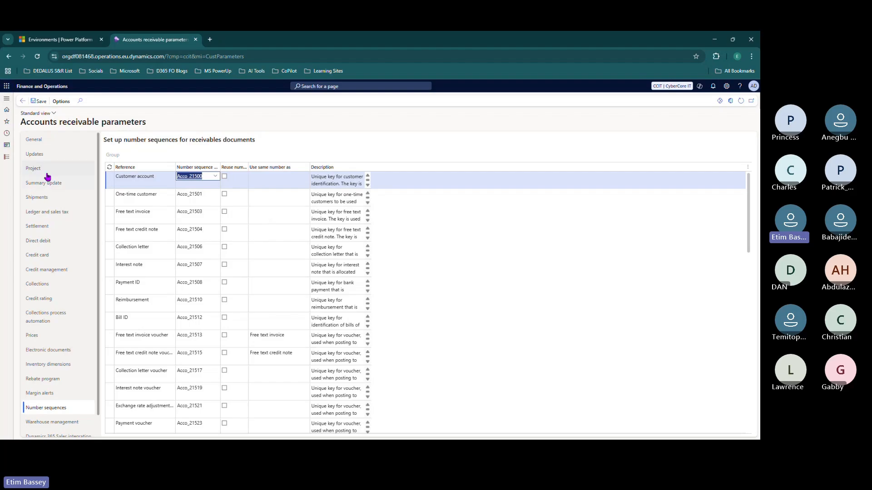
- Go to General ledger > Chart of accounts > Accounts > Chart of accounts to list all charts
{"action": "left_click", "coordinate": [7, 157]}
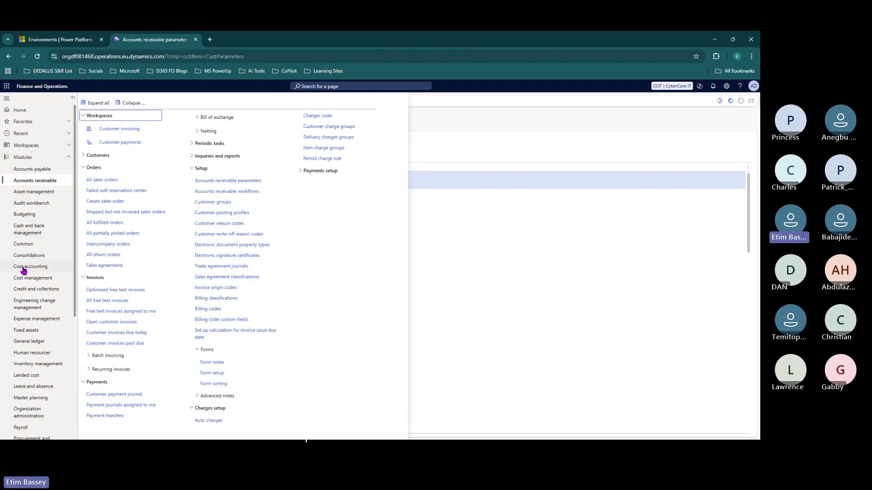
{"action": "left_click", "coordinate": [36, 342]}
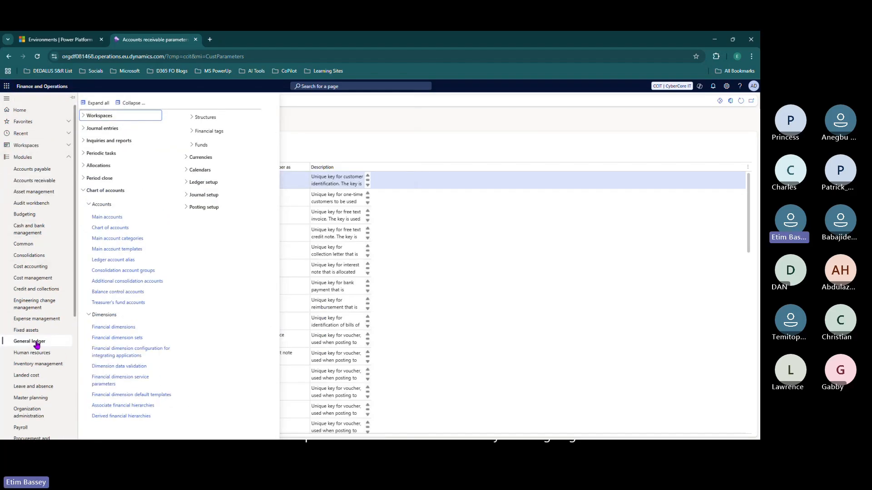
{"action": "left_click", "coordinate": [9, 99]}
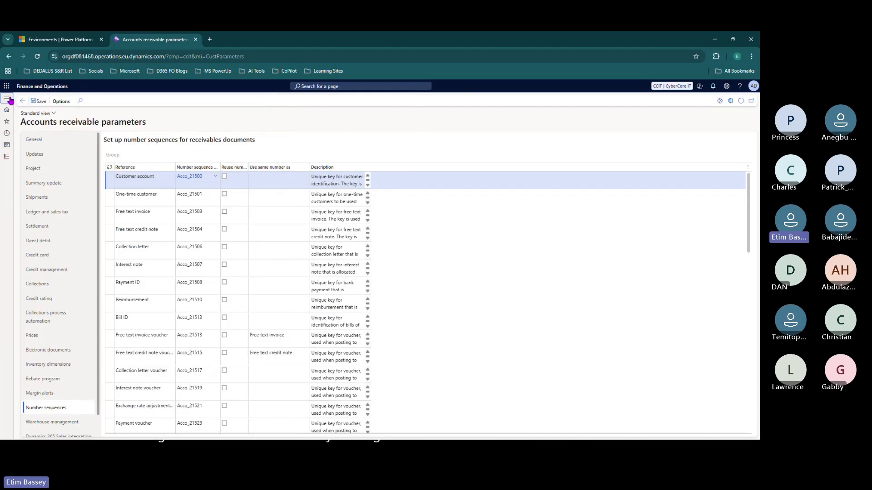
{"action": "left_click", "coordinate": [7, 99]}
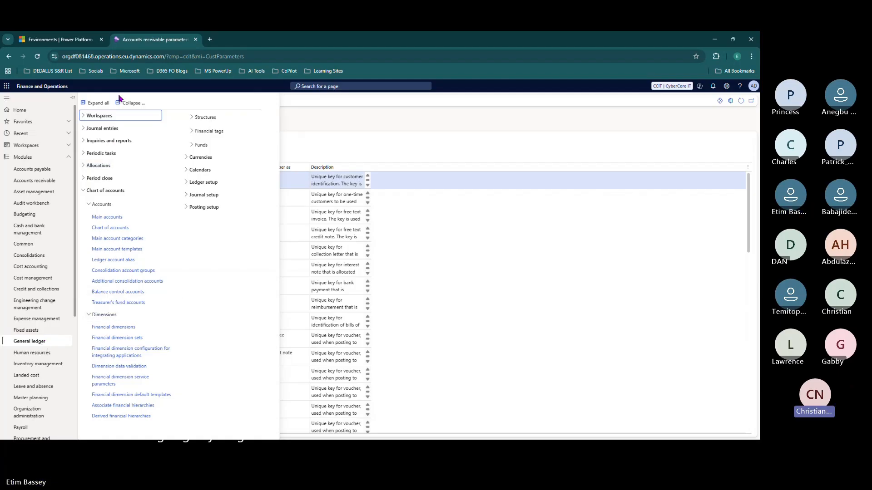
{"action": "left_click", "coordinate": [132, 102]}
{"action": "left_click", "coordinate": [104, 191]}
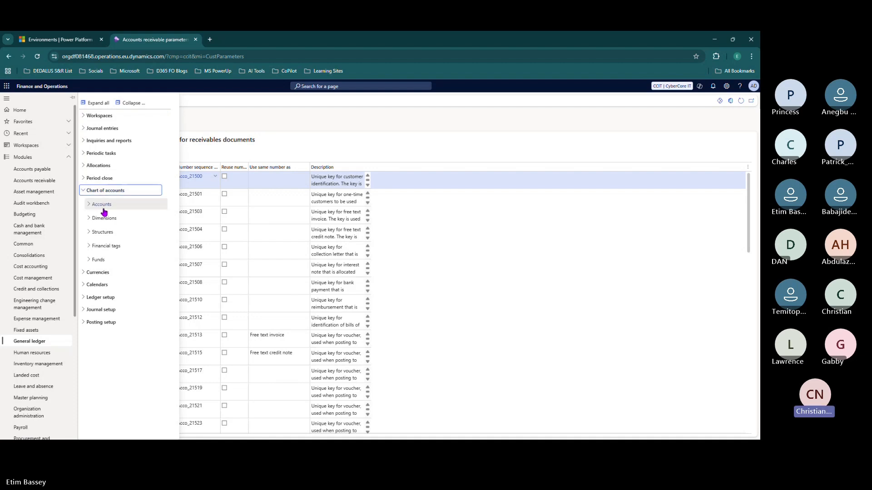
{"action": "left_click", "coordinate": [102, 204]}
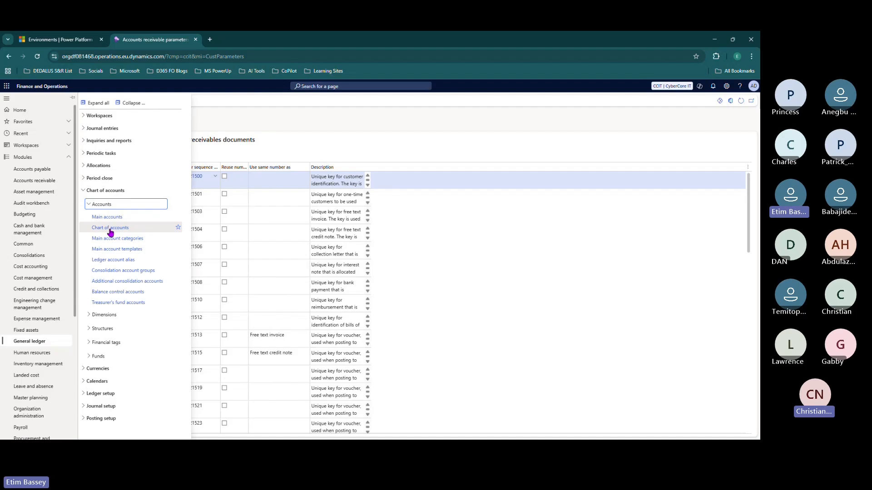
{"action": "left_click", "coordinate": [110, 229]}
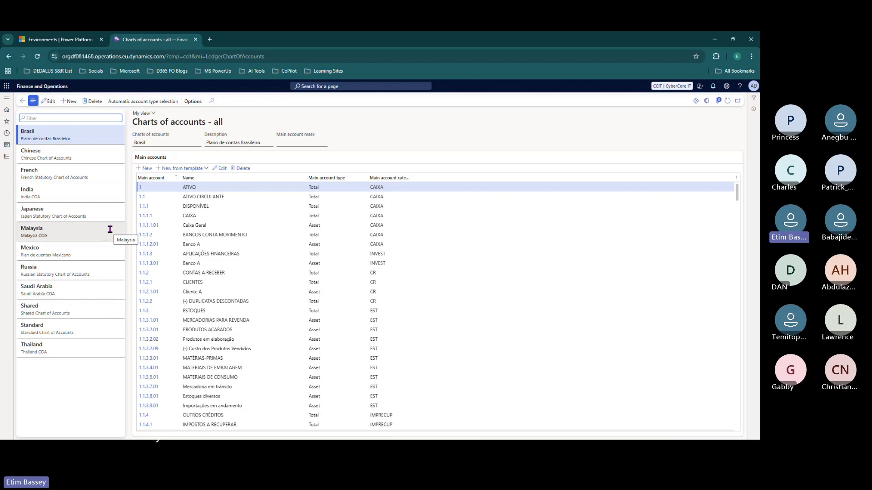
- Create chart of accounts 'CCIT COA', description 'CCIT Chart of Accounts', main account mask ####
{"action": "left_click", "coordinate": [83, 274]}
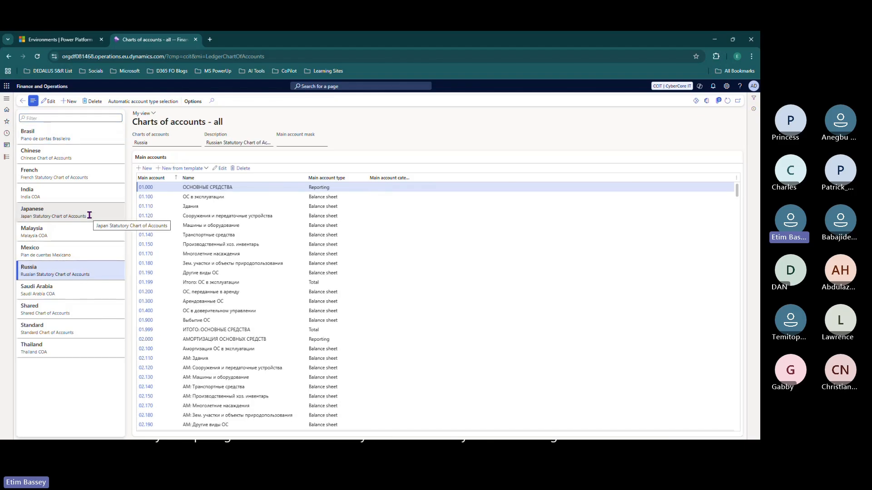
{"action": "left_click", "coordinate": [70, 105]}
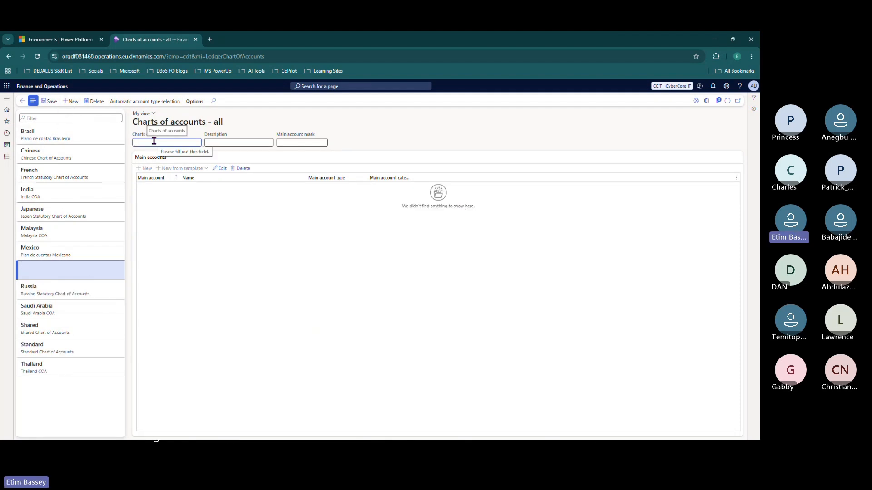
{"action": "type", "text": "C"}
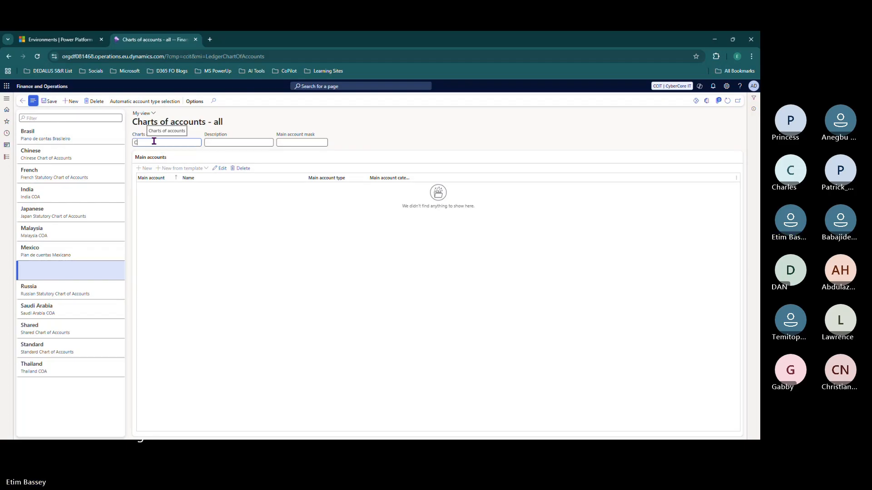
{"action": "type", "text": "CIT CO"}
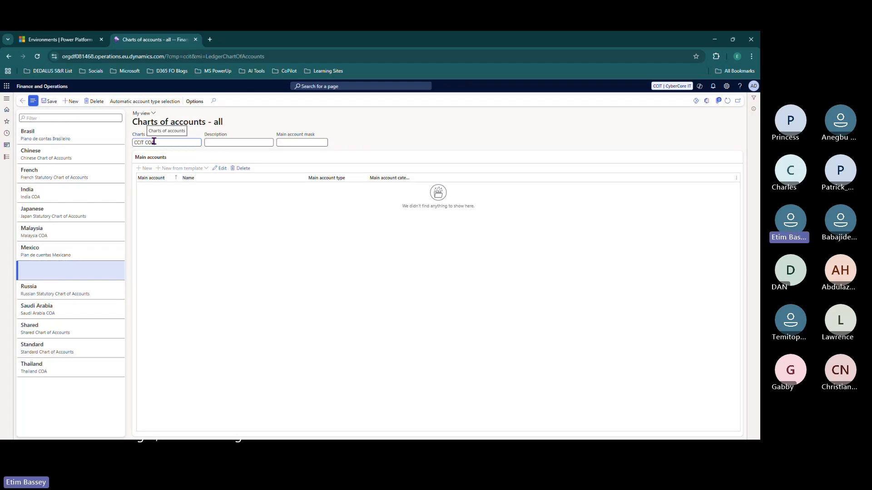
{"action": "type", "text": "A"}
{"action": "key", "text": "Tab"}
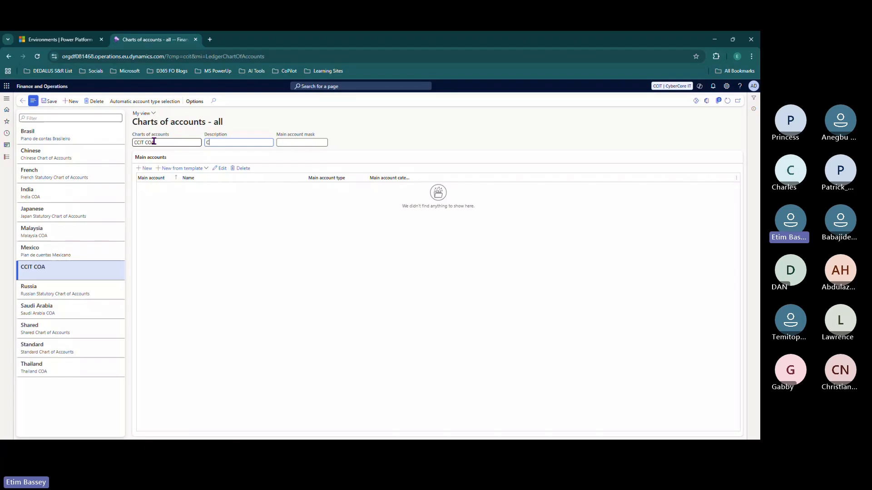
{"action": "type", "text": "CCIT Chart of Accounts"}
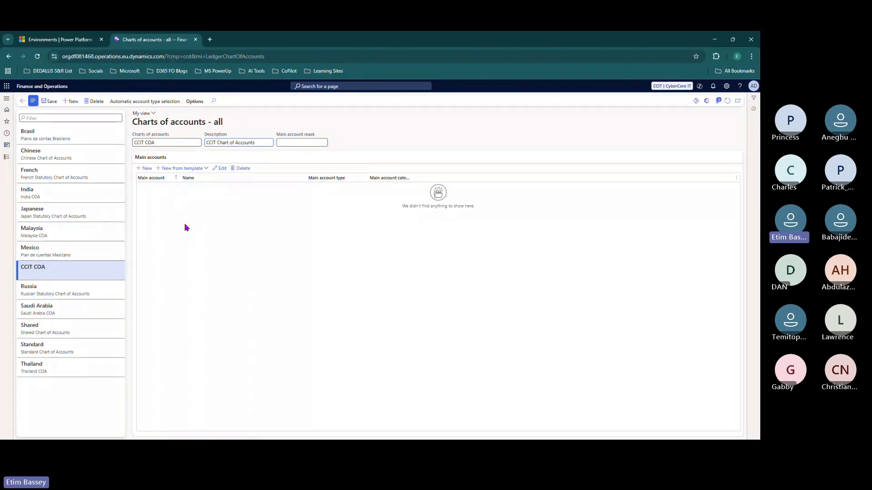
{"action": "left_click", "coordinate": [287, 142]}
{"action": "type", "text": "@"}
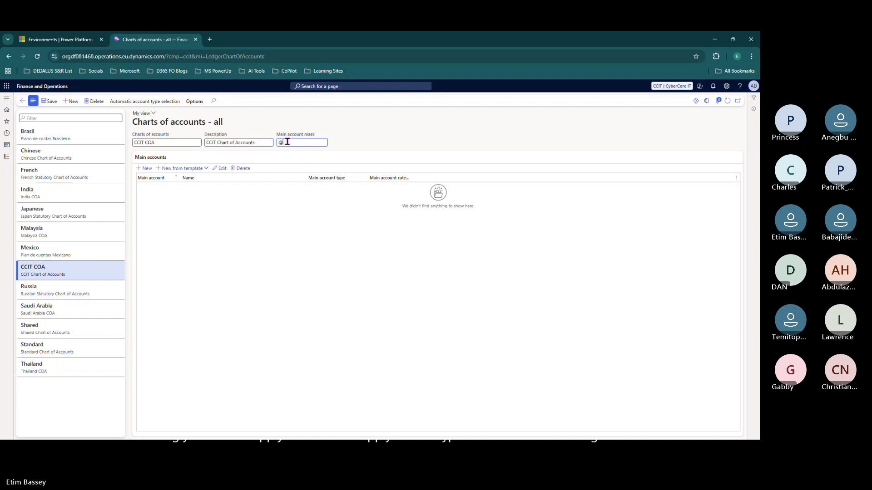
{"action": "key", "text": "BackSpace"}
{"action": "type", "text": "####"}
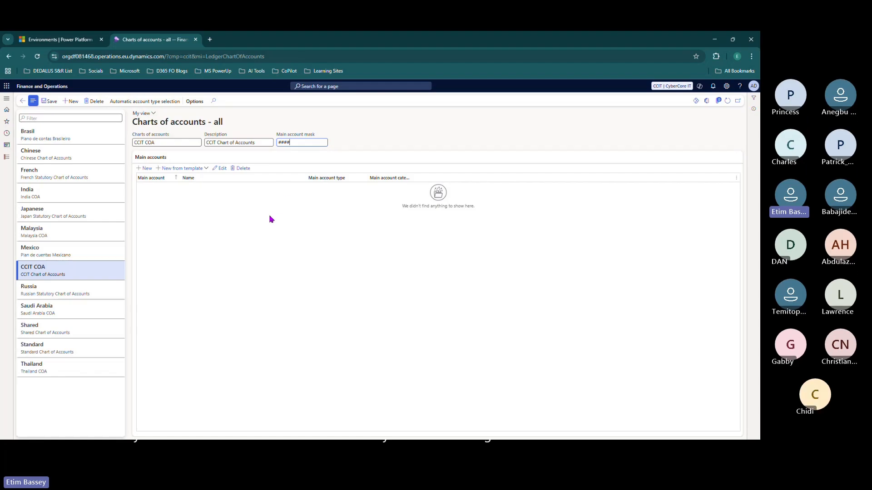
{"action": "double_click", "coordinate": [293, 142]}
- Try to open Main accounts and dismiss the chart-not-defined-in-ledger errors
{"action": "left_click", "coordinate": [7, 98]}
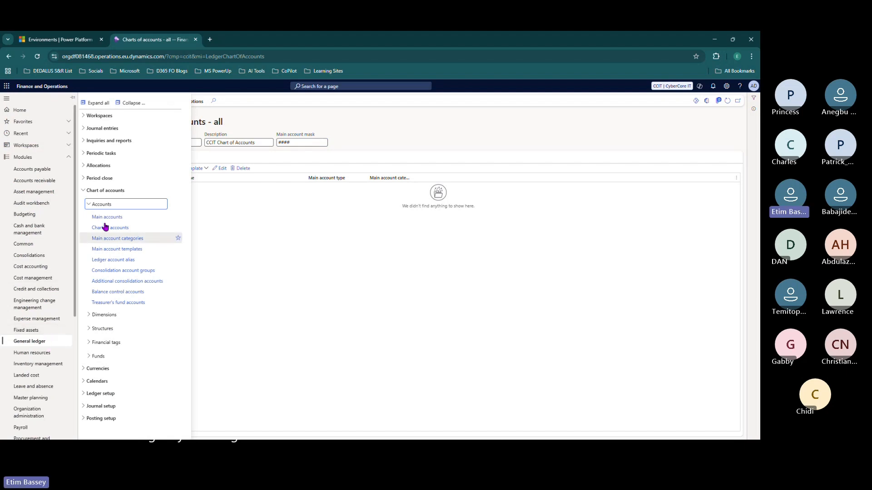
{"action": "left_click", "coordinate": [111, 190]}
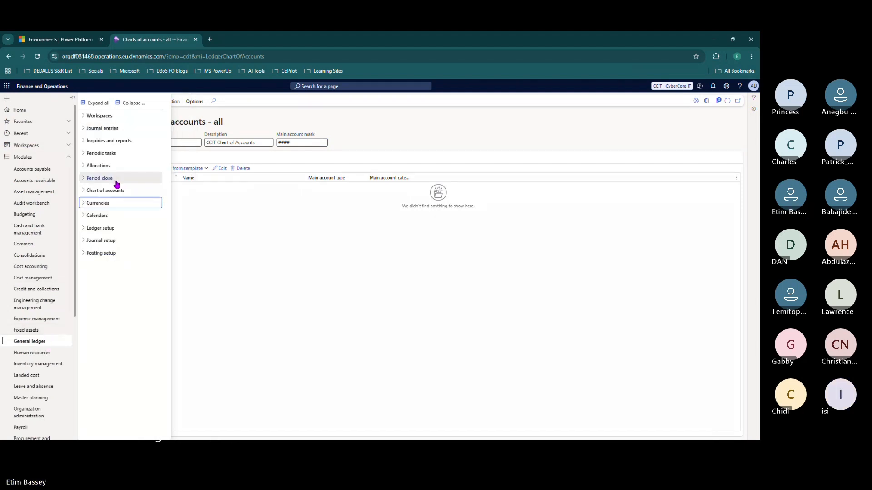
{"action": "left_click", "coordinate": [113, 191]}
{"action": "left_click", "coordinate": [108, 204]}
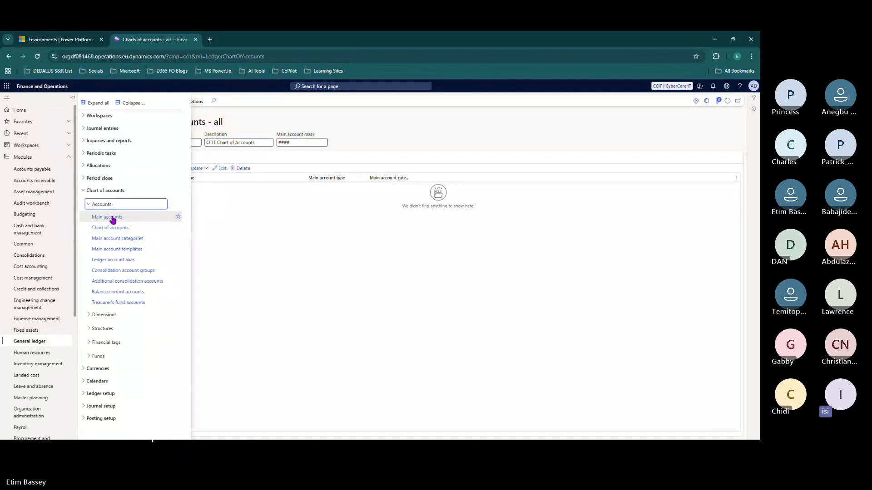
{"action": "left_click", "coordinate": [114, 218]}
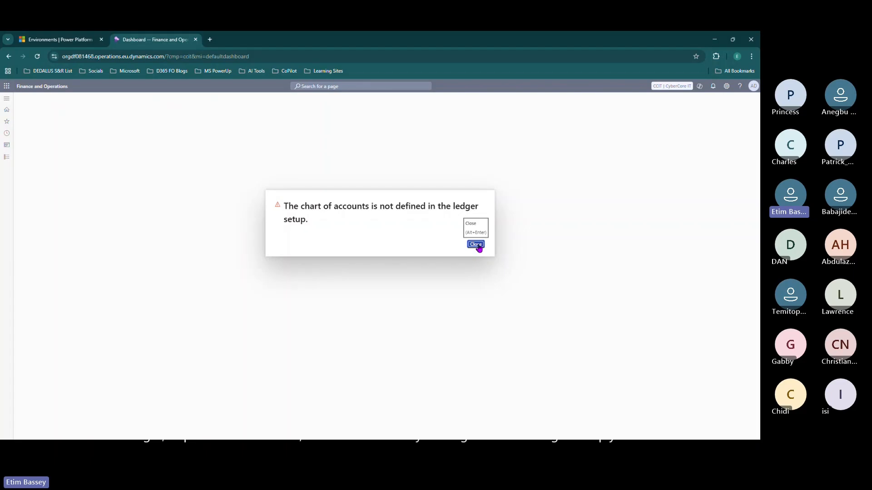
{"action": "left_click", "coordinate": [476, 246]}
{"action": "left_click", "coordinate": [472, 250]}
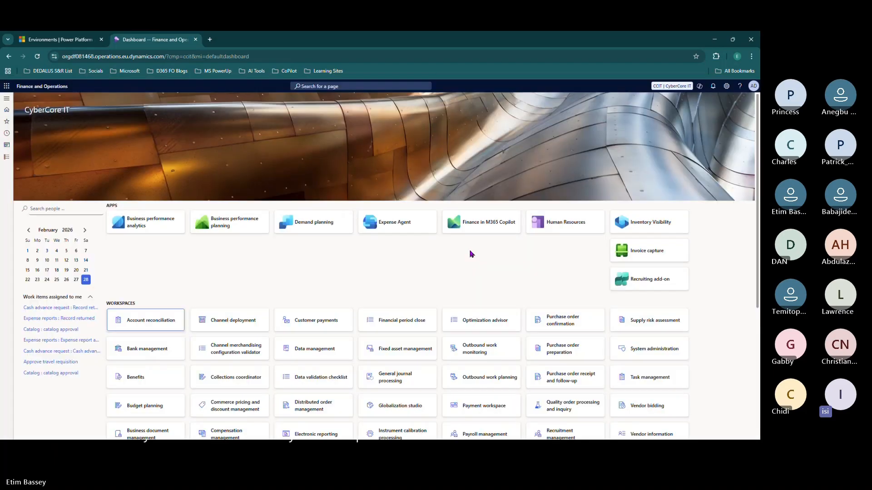
{"action": "left_click", "coordinate": [6, 158]}
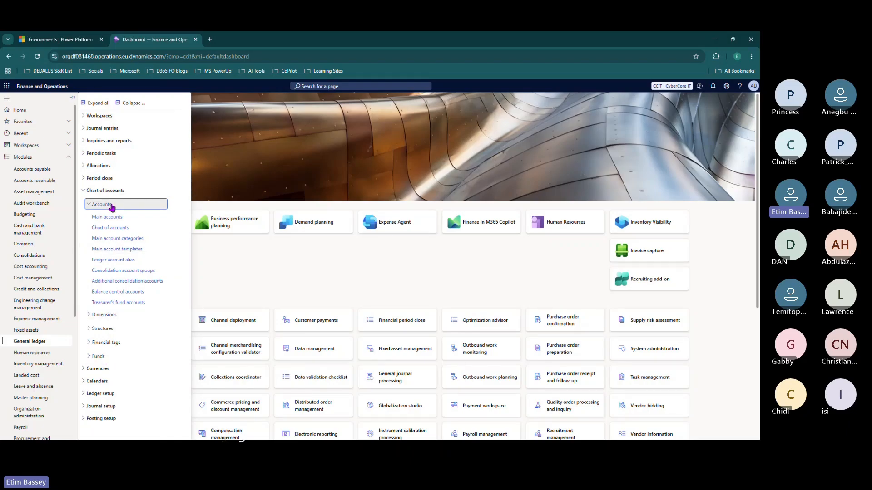
- Open General ledger > Ledger setup > Ledger for CyberCore IT
{"action": "left_click", "coordinate": [100, 393]}
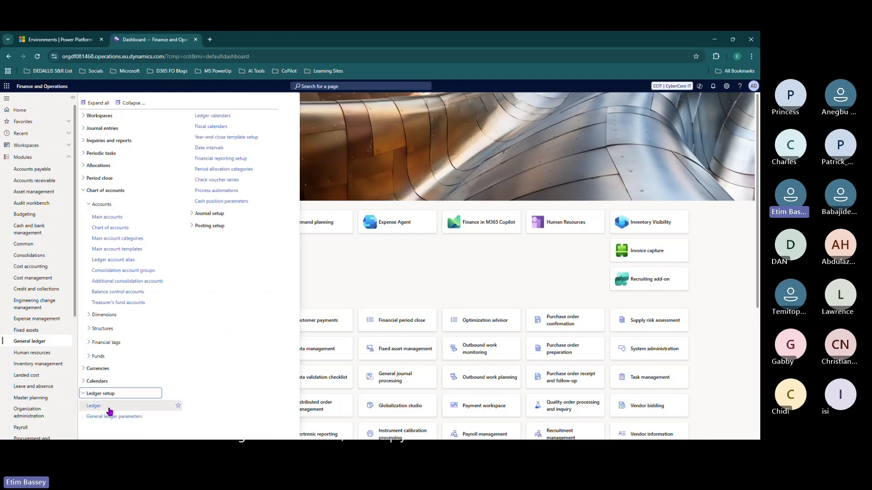
{"action": "left_click", "coordinate": [109, 409]}
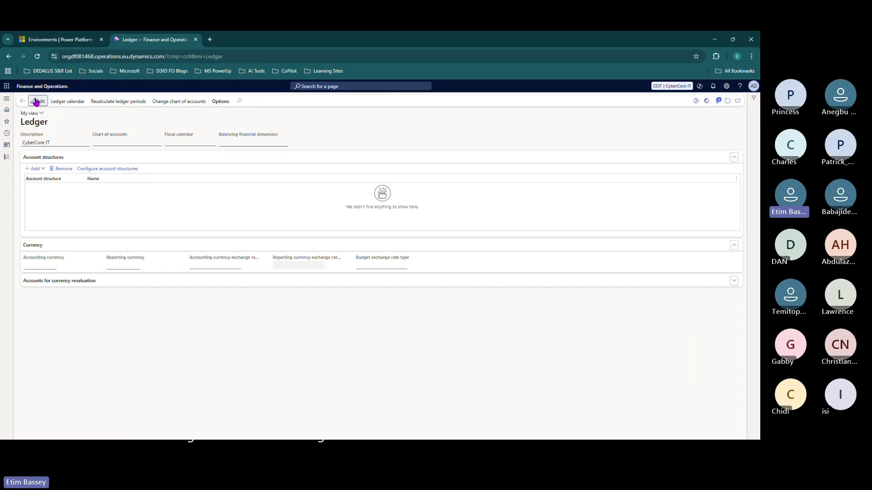
- Edit the ledger to use chart of accounts CCIT COA and the Fiscal calendar
{"action": "left_click", "coordinate": [36, 101]}
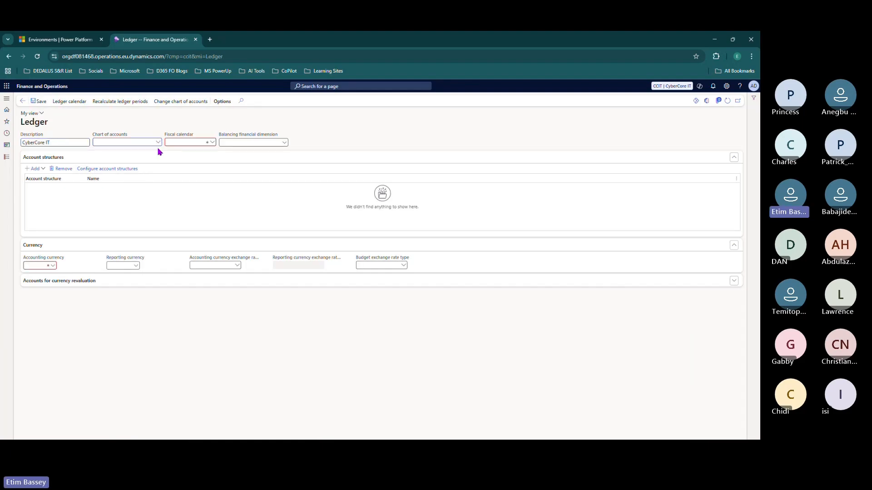
{"action": "left_click", "coordinate": [158, 142]}
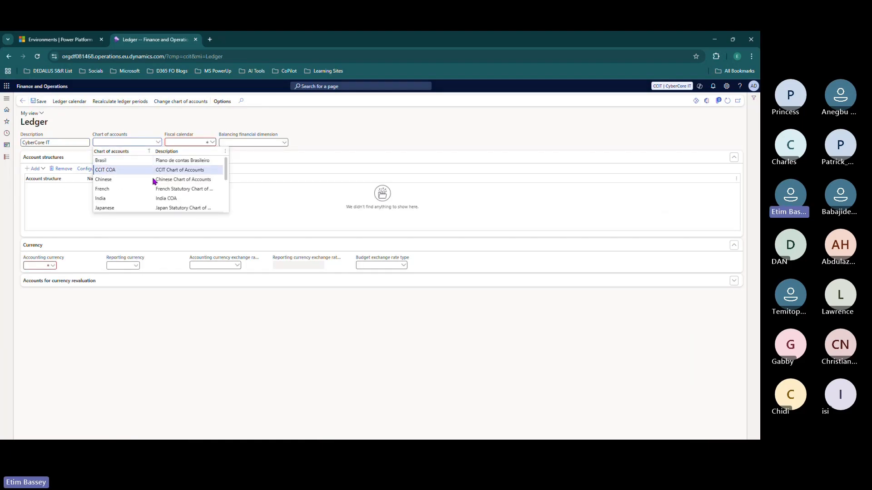
{"action": "left_click", "coordinate": [150, 171]}
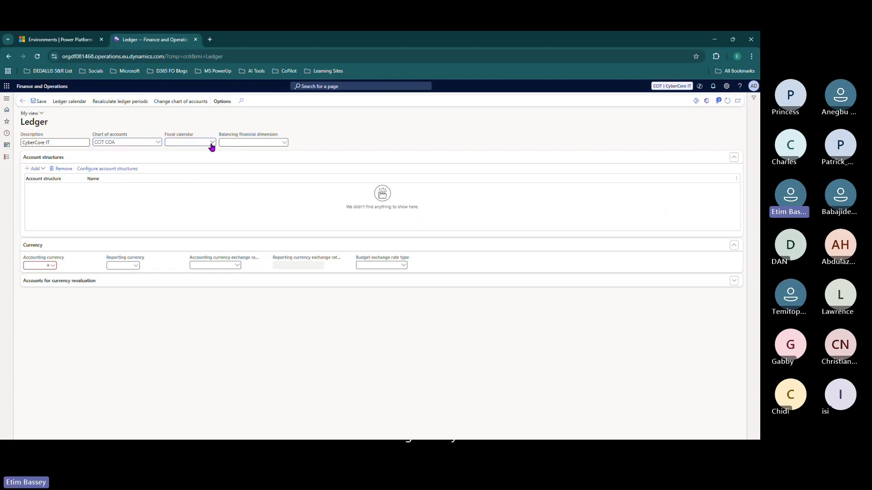
{"action": "left_click", "coordinate": [212, 143]}
{"action": "left_click", "coordinate": [175, 175]}
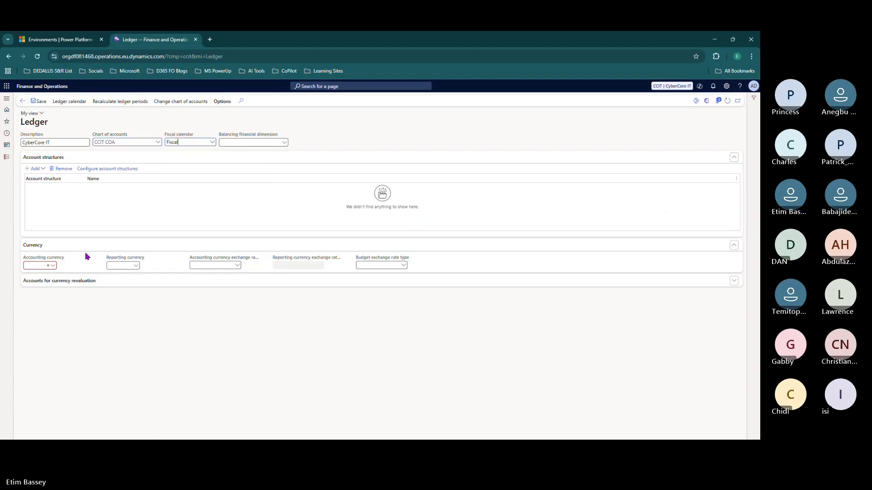
- Set accounting currency NGN and reporting currency USD, then save the ledger
{"action": "left_click", "coordinate": [45, 266]}
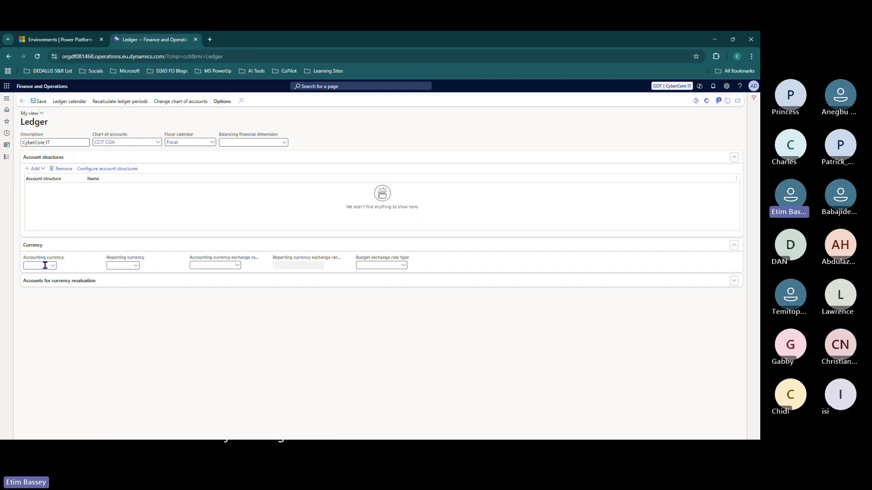
{"action": "type", "text": "NGA"}
{"action": "key", "text": "Tab"}
{"action": "type", "text": "USD"}
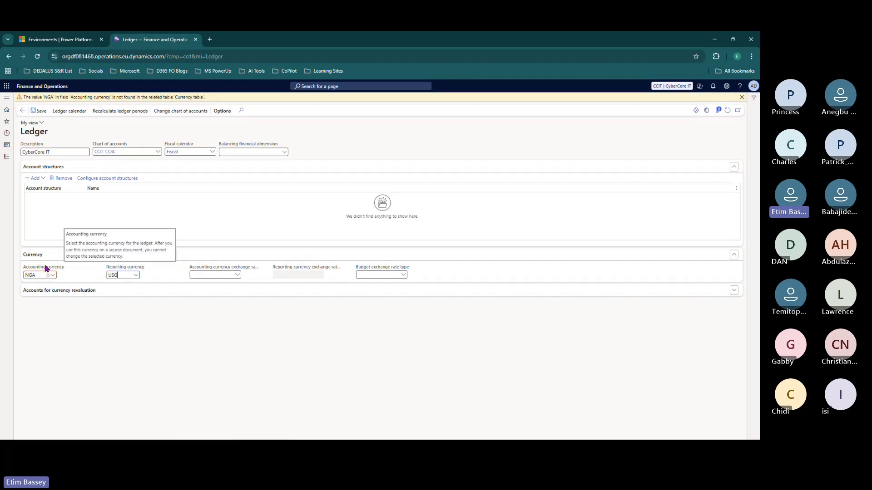
{"action": "key", "text": "shift+Tab"}
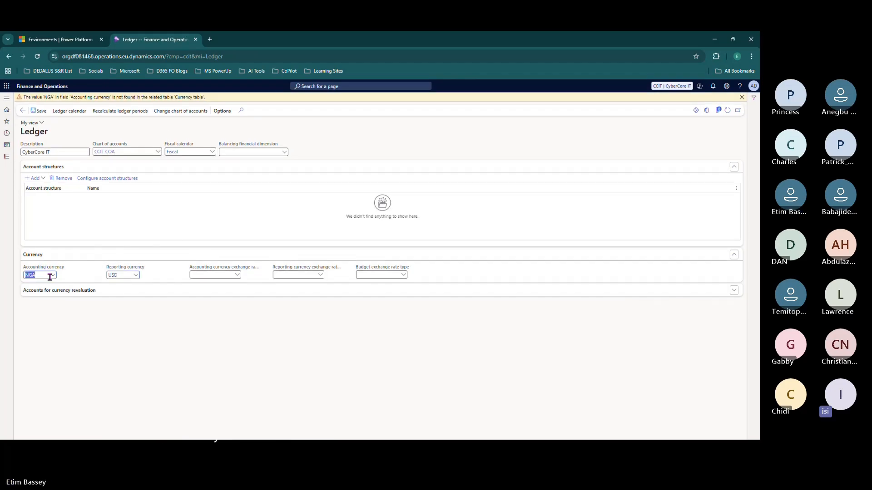
{"action": "left_click", "coordinate": [39, 276]}
{"action": "key", "text": "BackSpace"}
{"action": "type", "text": "N"}
{"action": "key", "text": "Tab"}
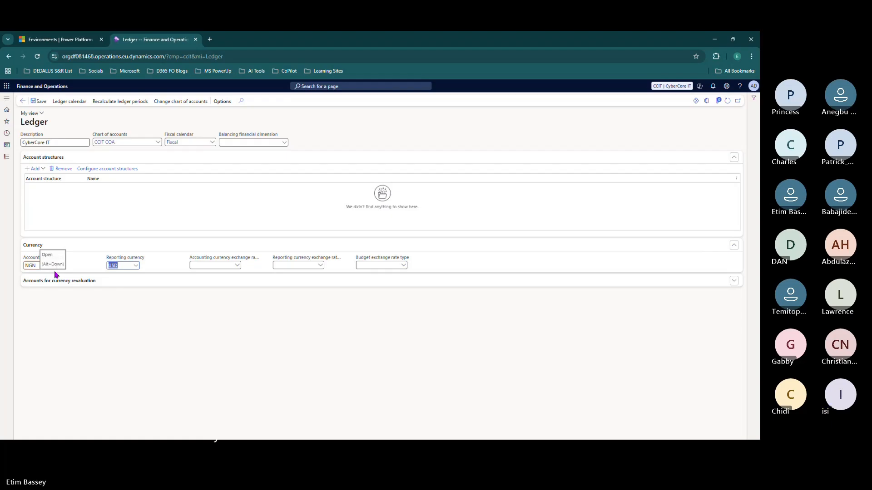
{"action": "left_click", "coordinate": [40, 102]}
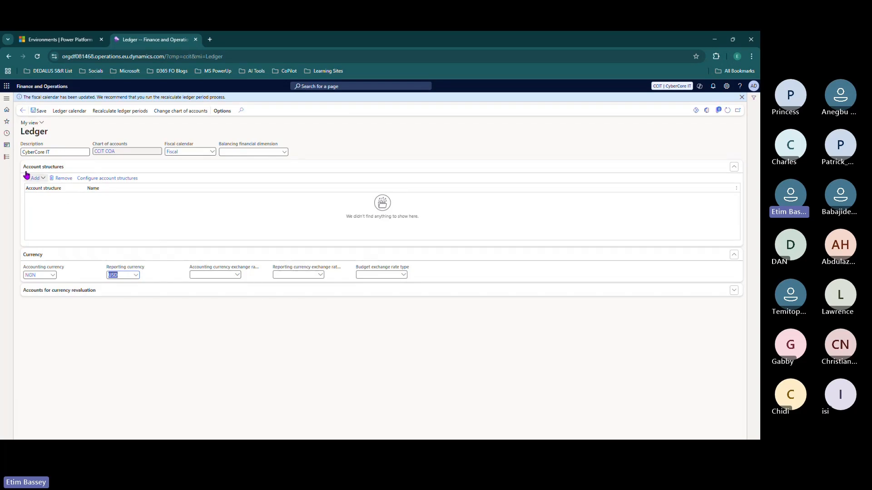
{"action": "left_click", "coordinate": [7, 156]}
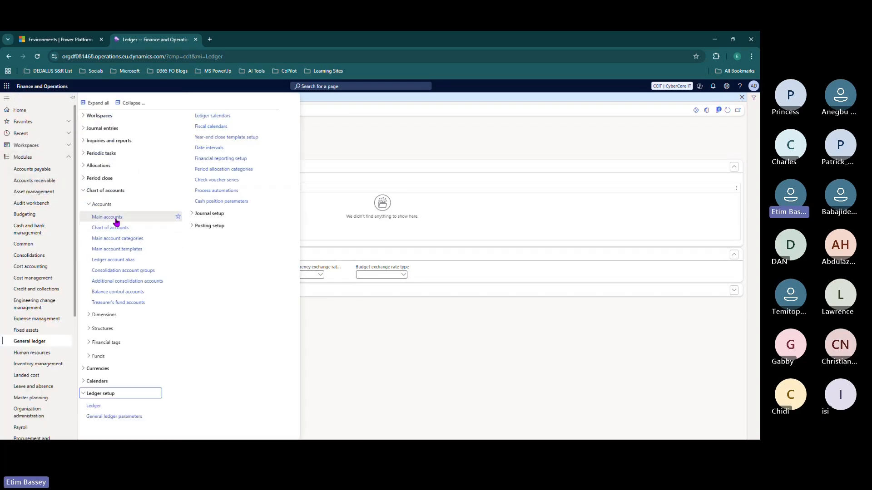
- Open Main accounts for CCIT COA, start a new record, and switch to Sample COA.xlsx
{"action": "left_click", "coordinate": [6, 100]}
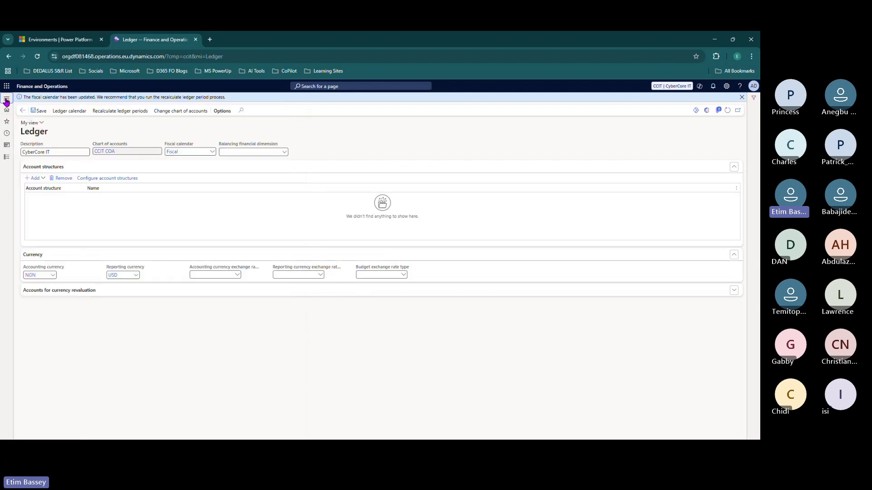
{"action": "left_click", "coordinate": [6, 100]}
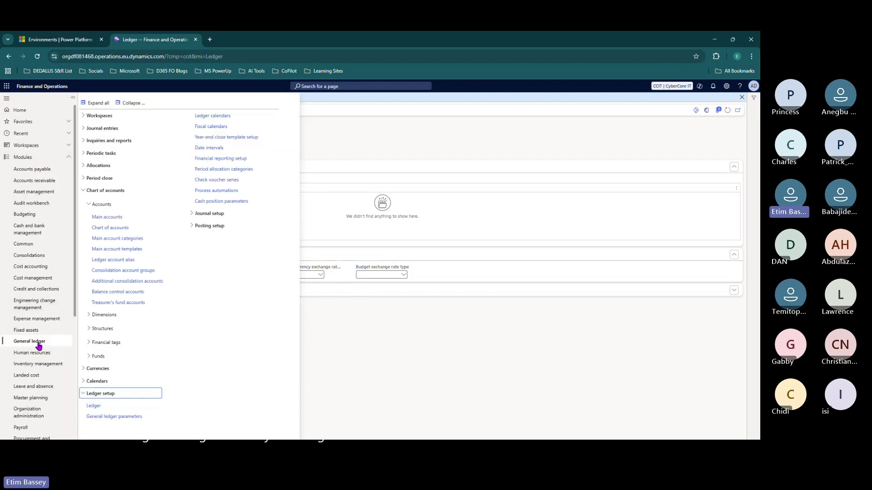
{"action": "left_click", "coordinate": [101, 192]}
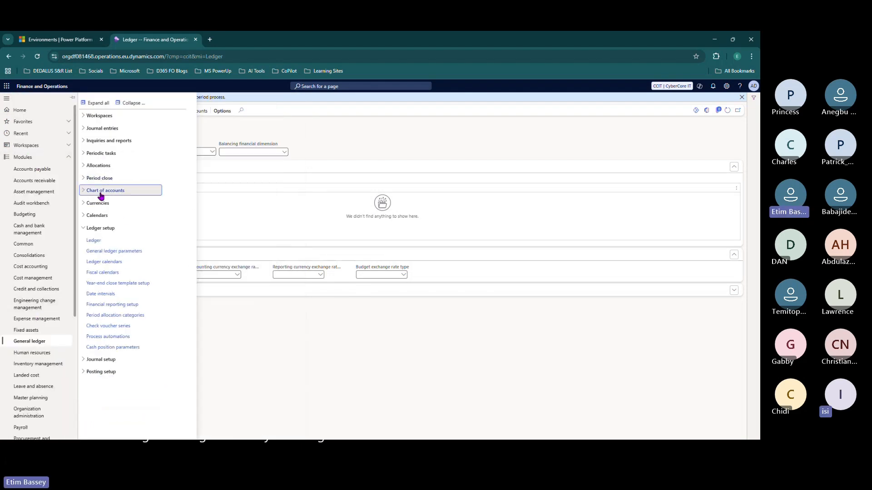
{"action": "left_click", "coordinate": [101, 192]}
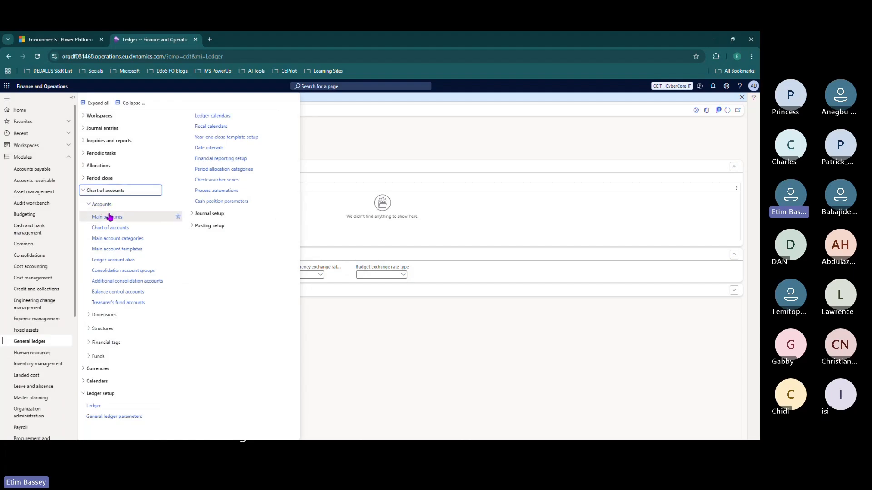
{"action": "left_click", "coordinate": [109, 217]}
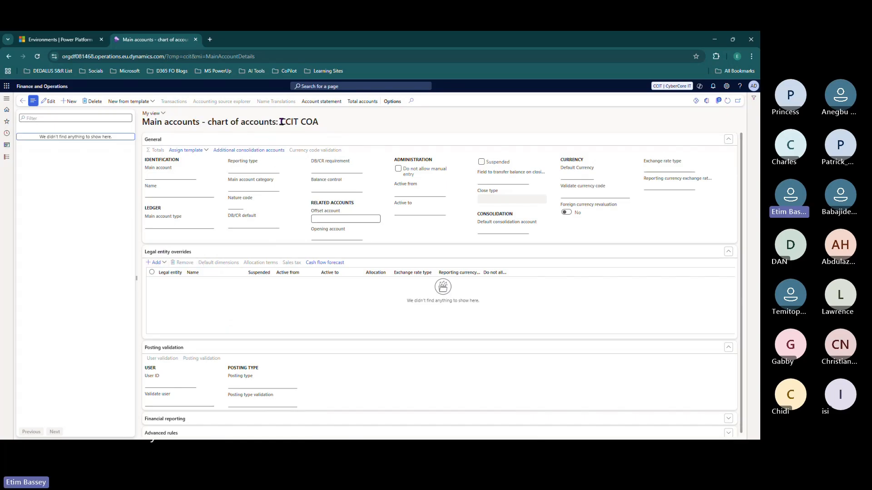
{"action": "left_click_drag", "start_coordinate": [281, 121], "coordinate": [323, 122]}
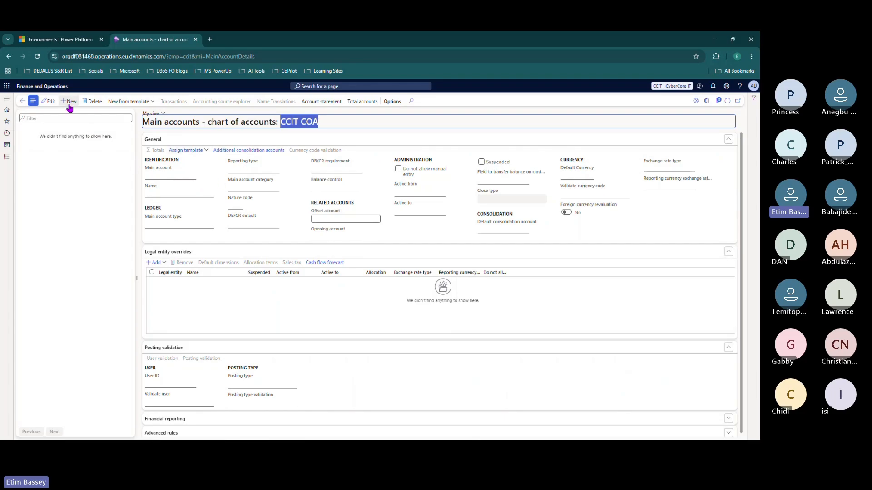
{"action": "left_click", "coordinate": [70, 105]}
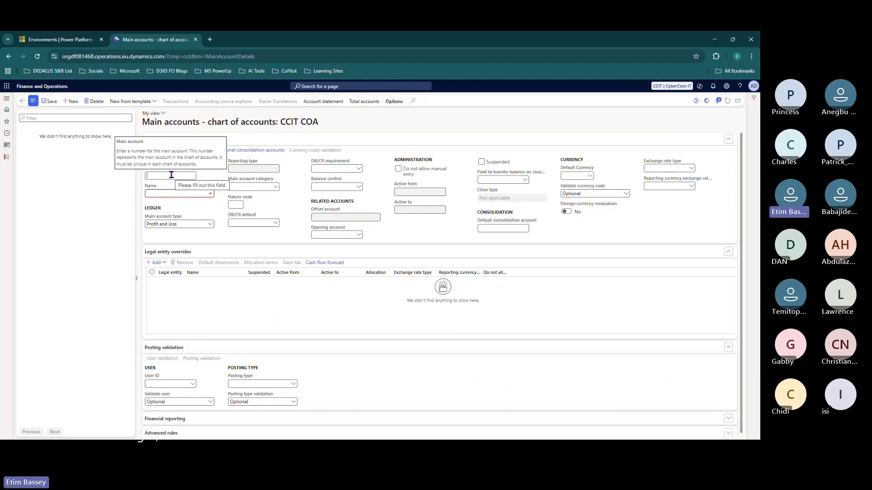
{"action": "key", "text": "alt+Tab"}
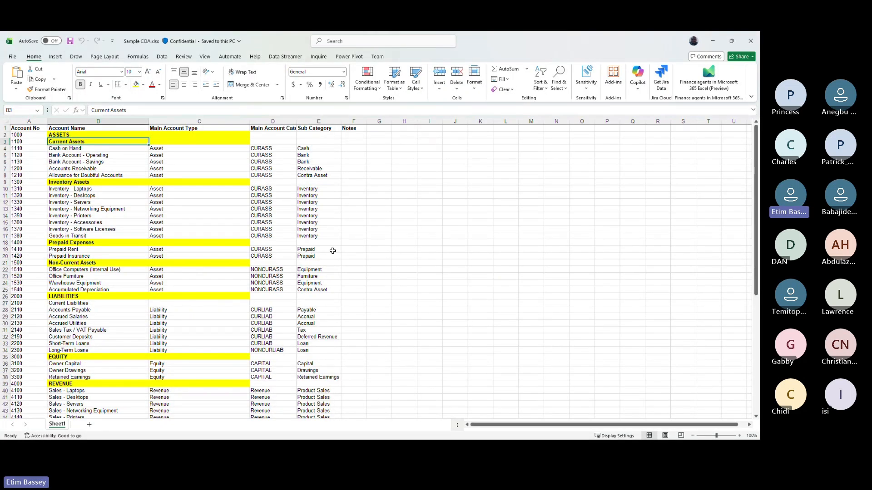
- Zoom the sheet to 120% and paste account number 1000 into the main account form
{"action": "left_click", "coordinate": [740, 435]}
{"action": "left_click", "coordinate": [740, 435]}
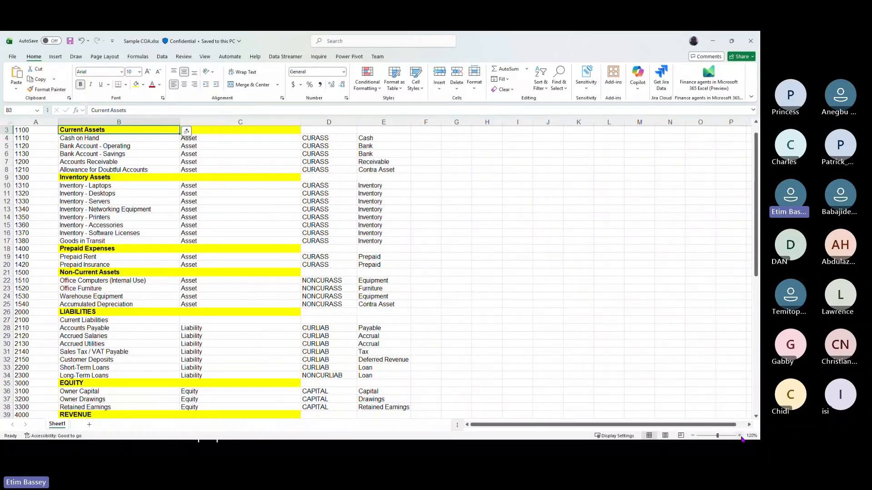
{"action": "scroll", "coordinate": [54, 154], "scroll_direction": "up", "scroll_amount": 1}
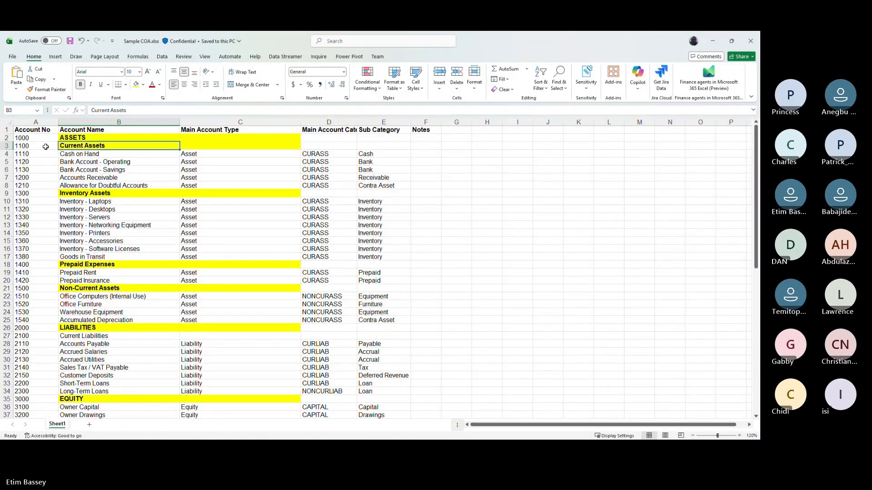
{"action": "left_click", "coordinate": [36, 137]}
{"action": "key", "text": "ctrl+c"}
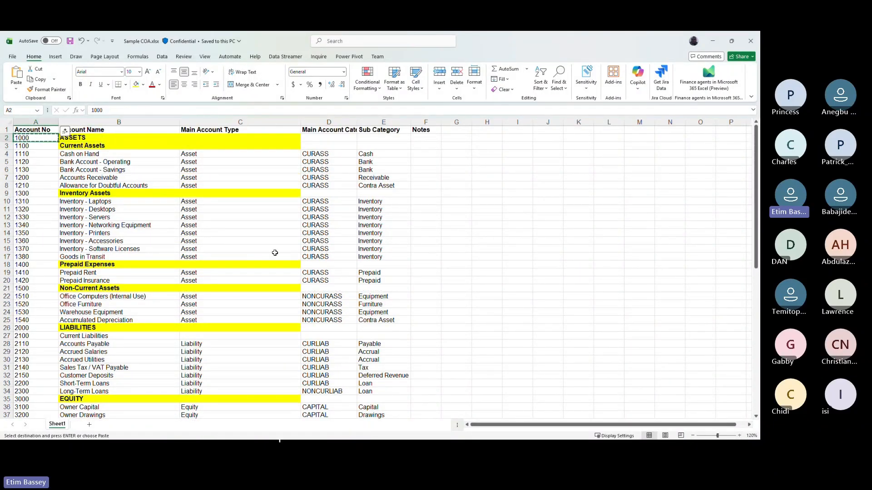
{"action": "key", "text": "alt+Tab"}
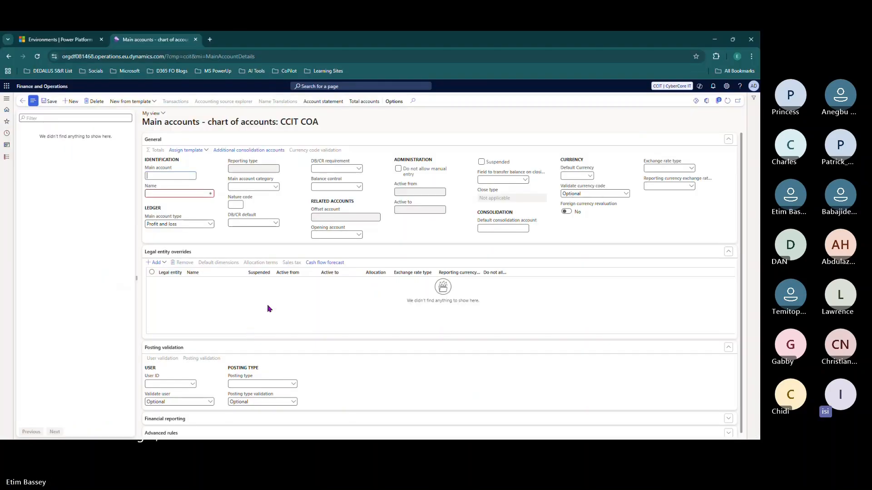
{"action": "key", "text": "ctrl+v"}
- Copy the account name ASSETS from the template into the Name field
{"action": "key", "text": "alt+Tab"}
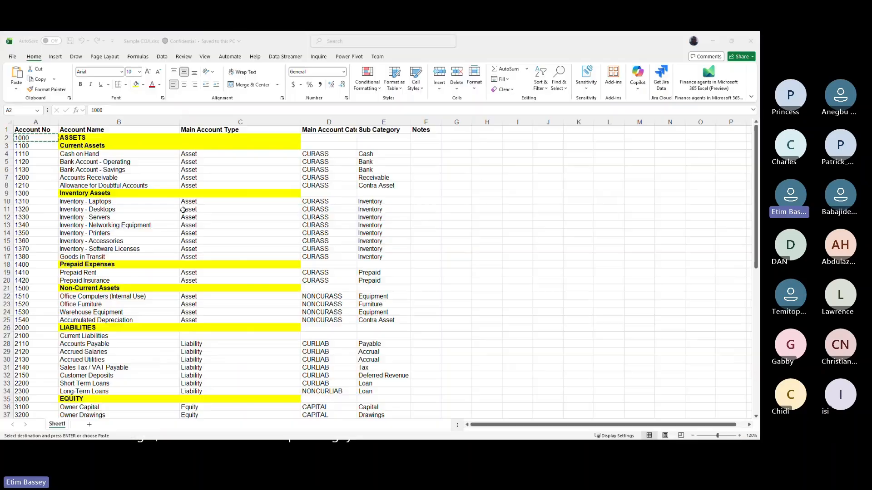
{"action": "key", "text": "Right"}
{"action": "key", "text": "ctrl+c"}
{"action": "key", "text": "alt+Tab"}
{"action": "key", "text": "Tab"}
{"action": "key", "text": "ctrl+v"}
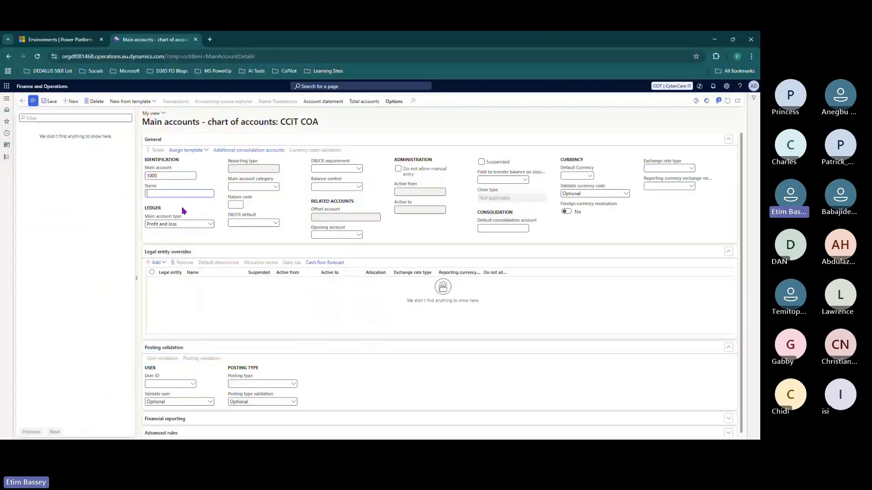
- Set main account 1000 ASSETS to type Asset and save it
{"action": "left_click", "coordinate": [211, 224]}
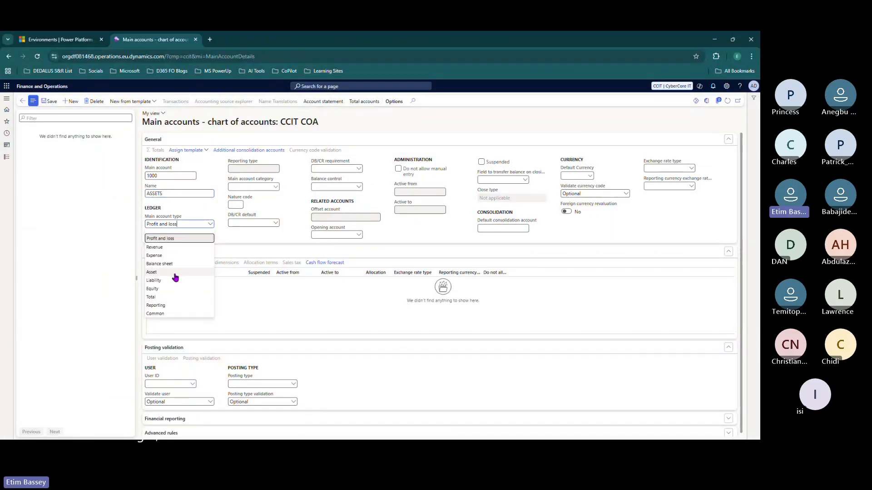
{"action": "left_click", "coordinate": [175, 274]}
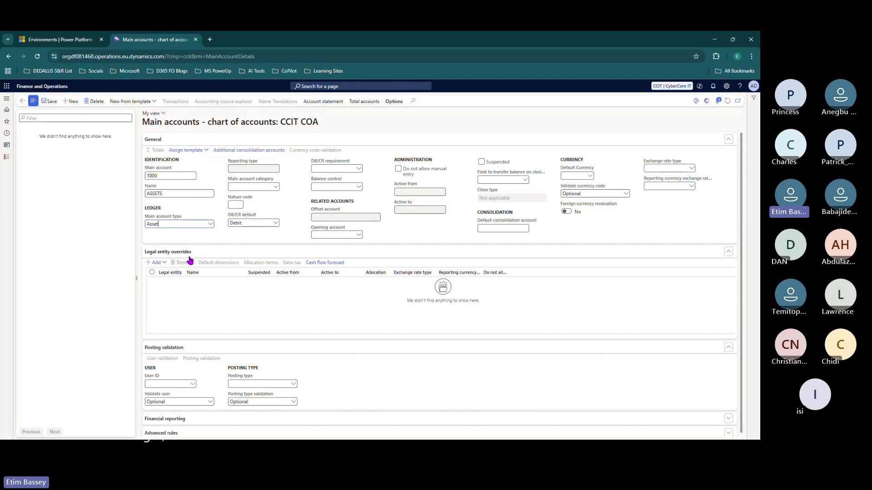
{"action": "left_click", "coordinate": [50, 101]}
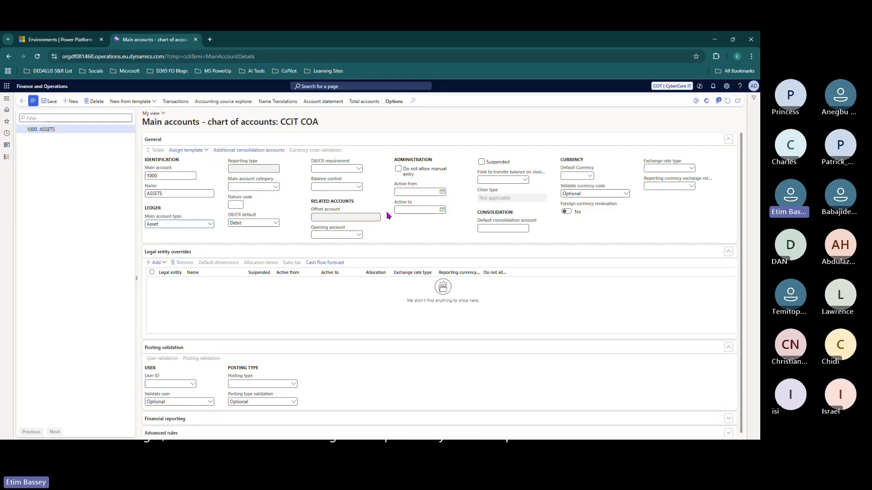
- Enlarge the browser page to 110% zoom
{"action": "left_click", "coordinate": [751, 56]}
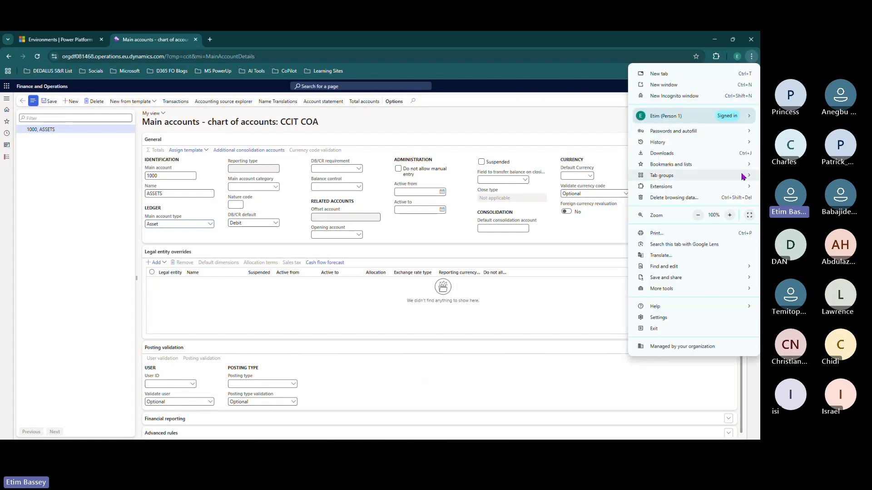
{"action": "left_click", "coordinate": [730, 215]}
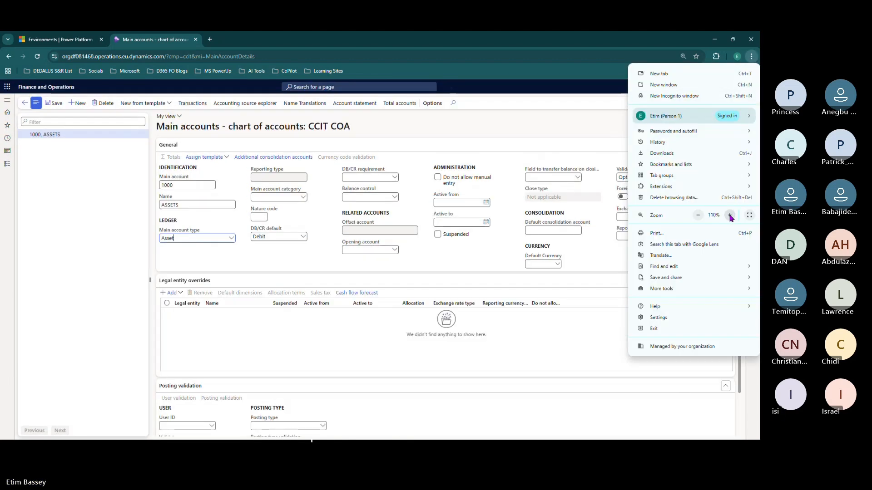
{"action": "left_click", "coordinate": [189, 232]}
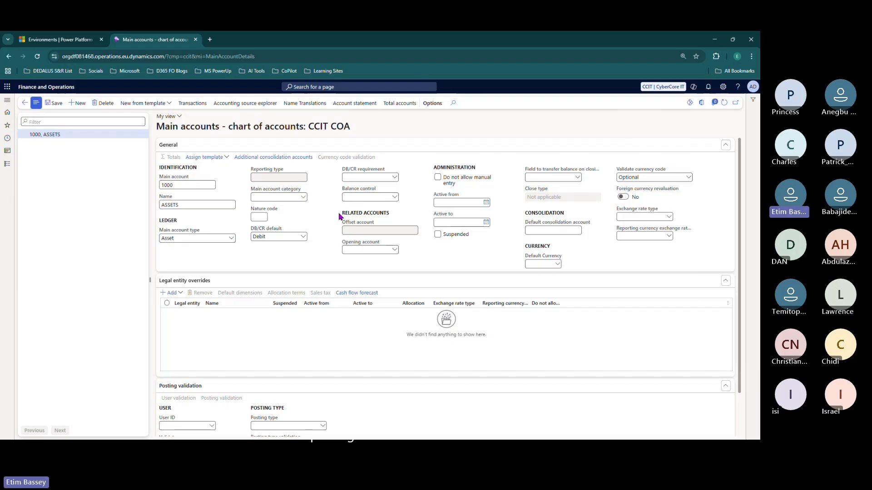
{"action": "left_click", "coordinate": [304, 198]}
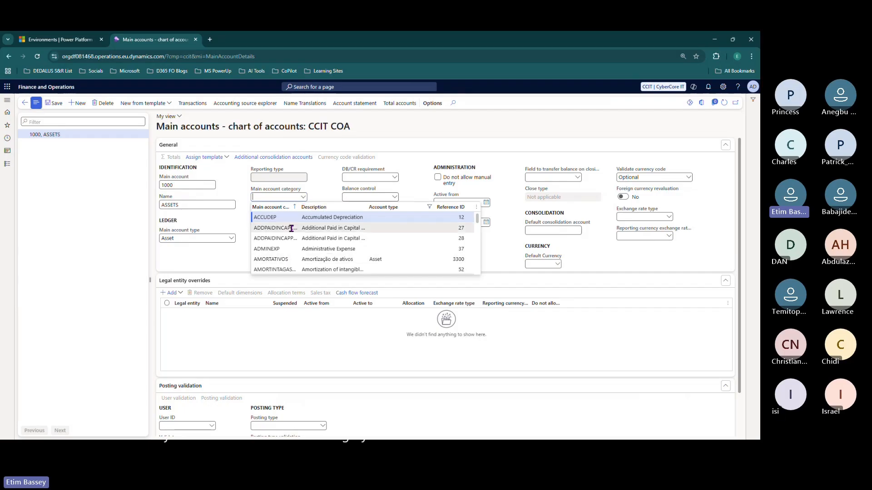
{"action": "scroll", "coordinate": [291, 228], "scroll_direction": "down", "scroll_amount": 6}
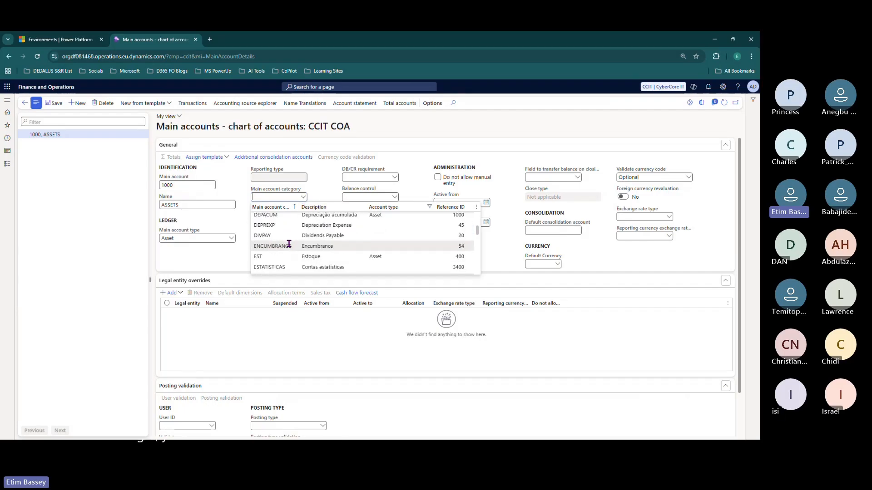
{"action": "scroll", "coordinate": [289, 244], "scroll_direction": "up", "scroll_amount": 6}
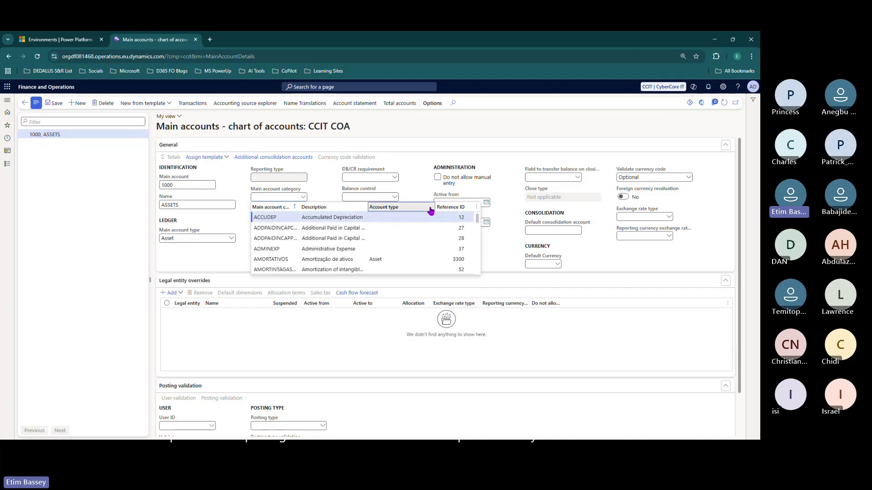
{"action": "left_click", "coordinate": [302, 198]}
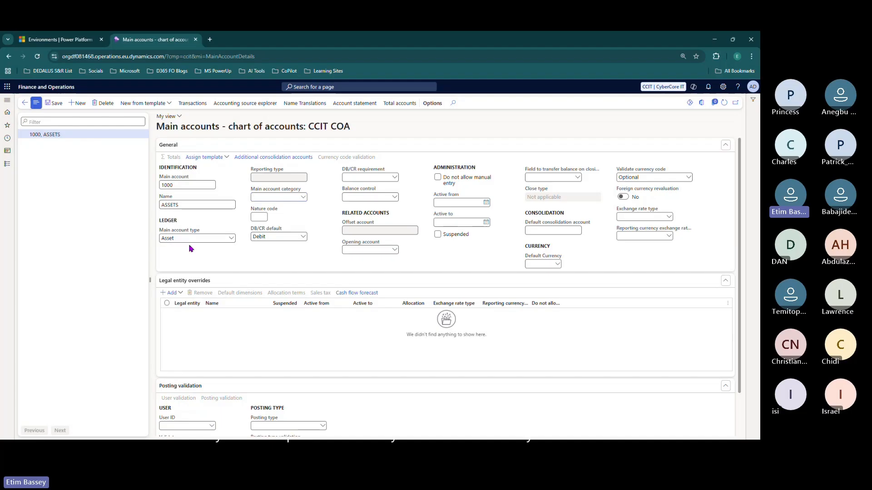
{"action": "left_click", "coordinate": [259, 237]}
{"action": "left_click", "coordinate": [303, 237]}
{"action": "left_click", "coordinate": [303, 238]}
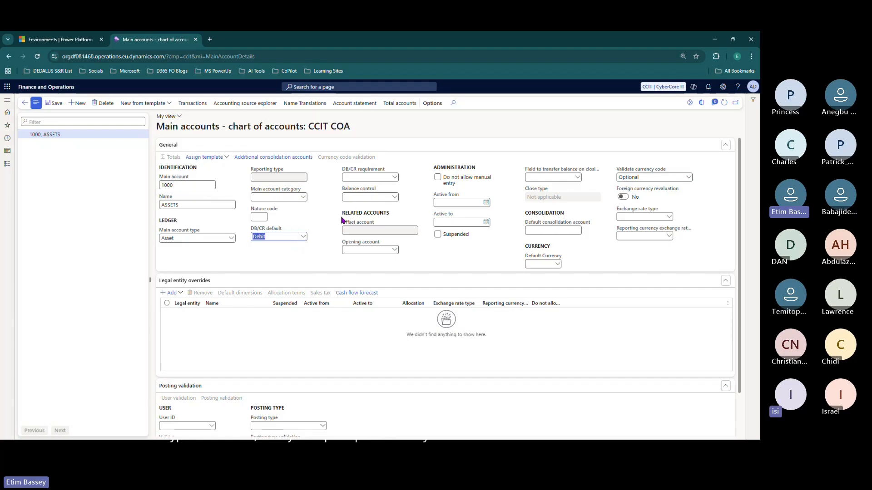
{"action": "left_click", "coordinate": [370, 178]}
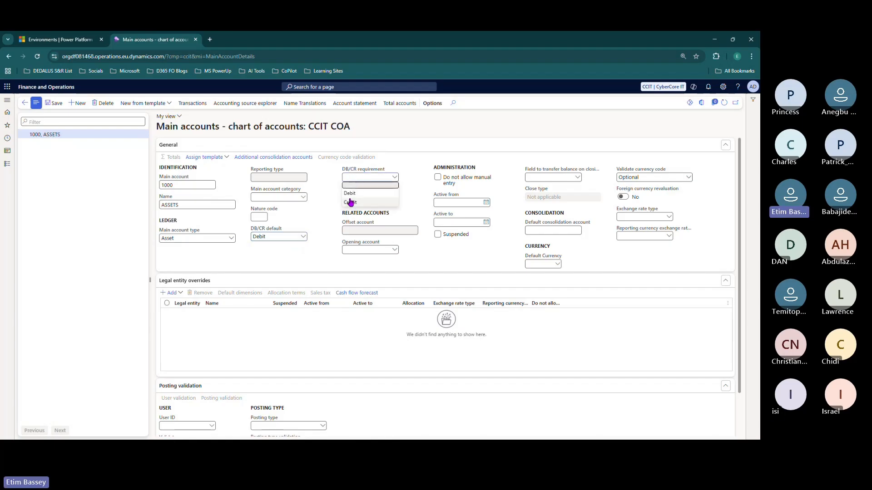
{"action": "left_click", "coordinate": [355, 172]}
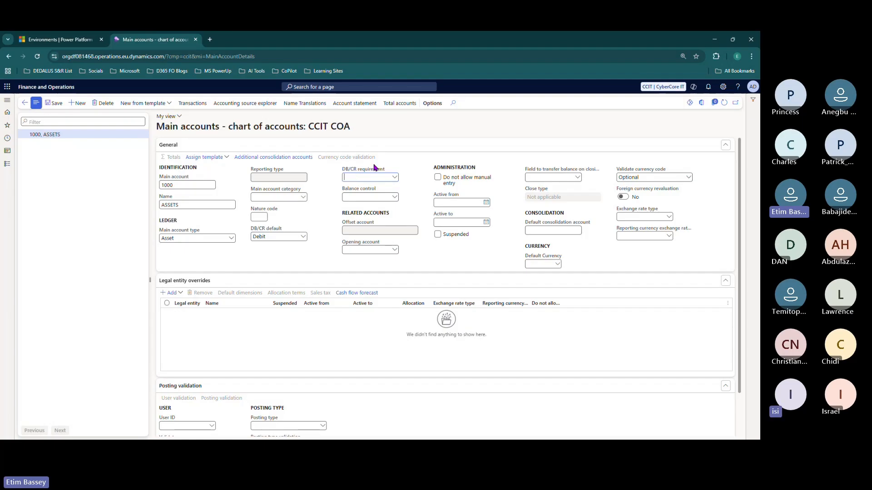
{"action": "mouse_move", "coordinate": [373, 177]}
{"action": "left_click", "coordinate": [364, 177]}
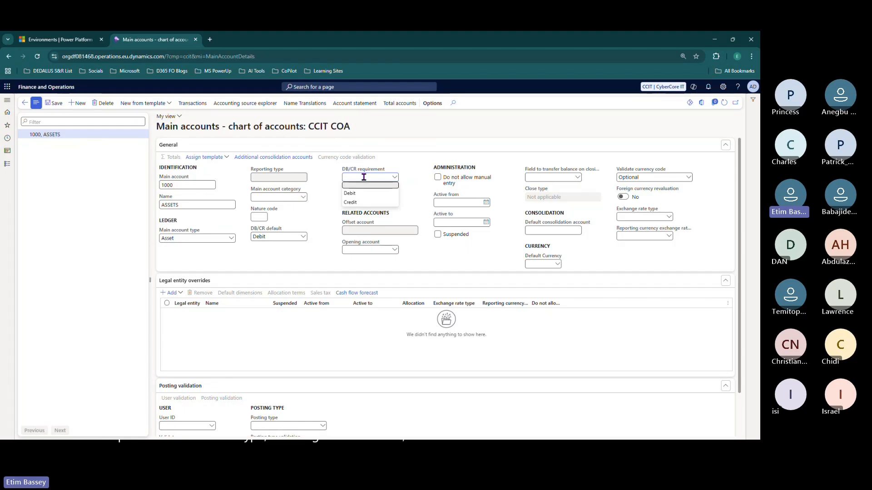
{"action": "left_click", "coordinate": [393, 134]}
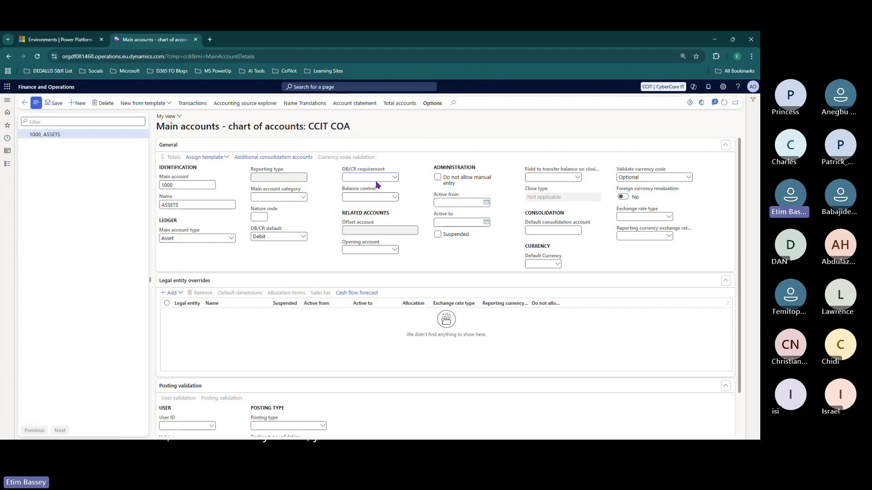
{"action": "left_click", "coordinate": [393, 196]}
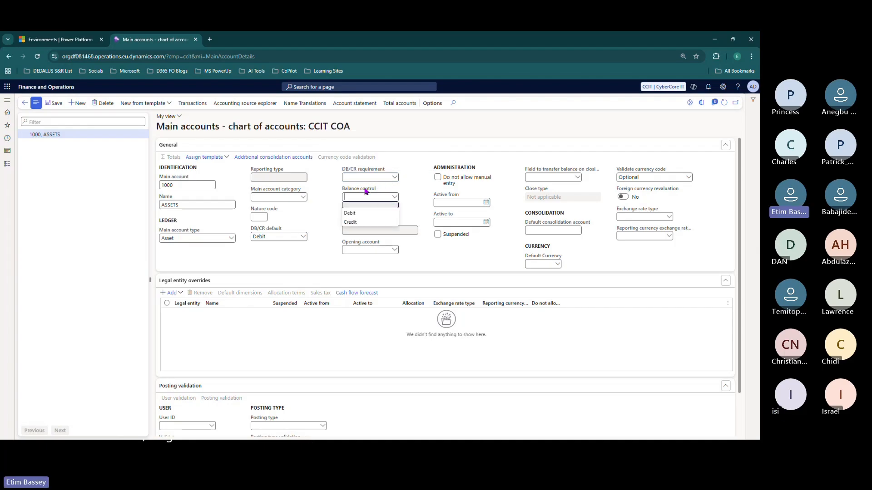
{"action": "left_click", "coordinate": [394, 196]}
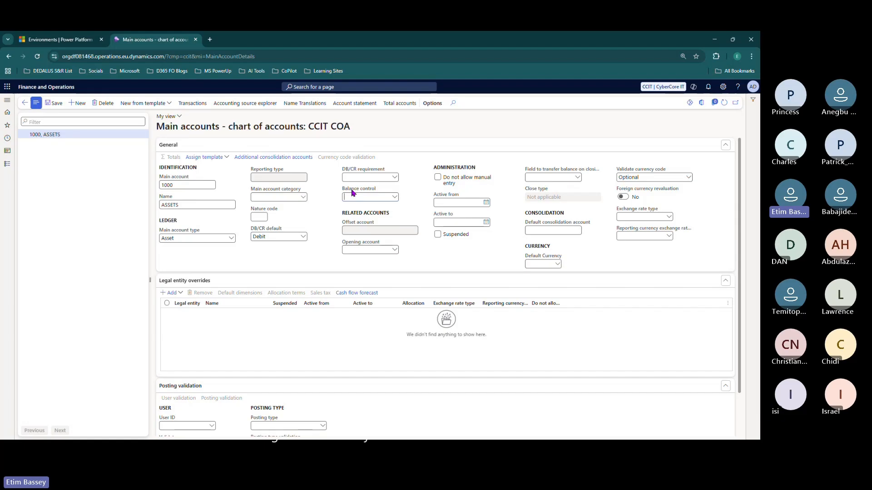
{"action": "left_click", "coordinate": [394, 197]}
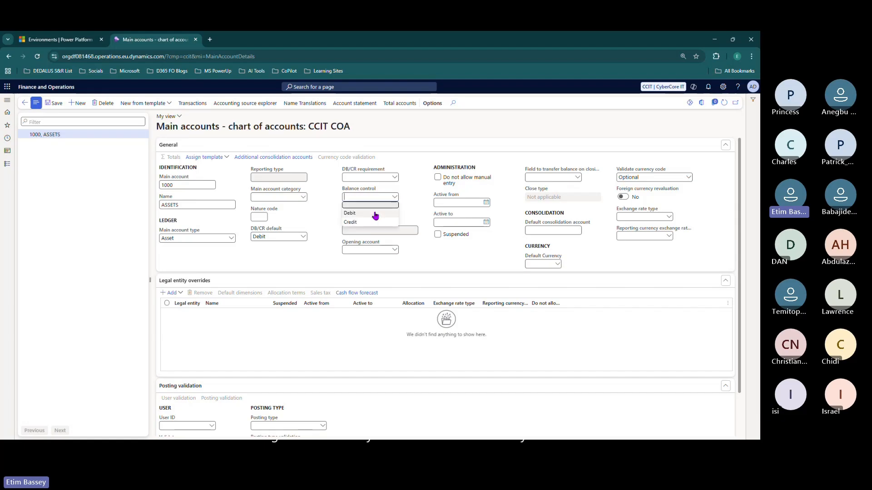
{"action": "left_click", "coordinate": [375, 214]}
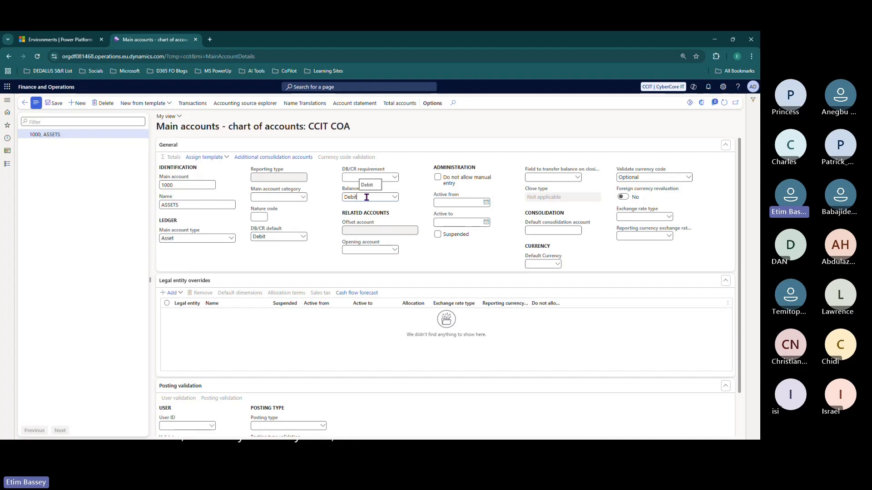
{"action": "left_click_drag", "start_coordinate": [367, 198], "coordinate": [341, 202]}
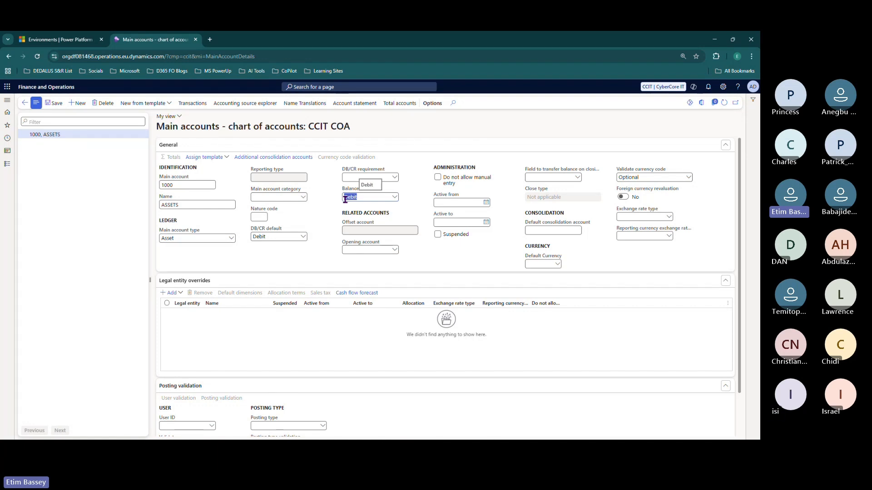
{"action": "key", "text": "BackSpace"}
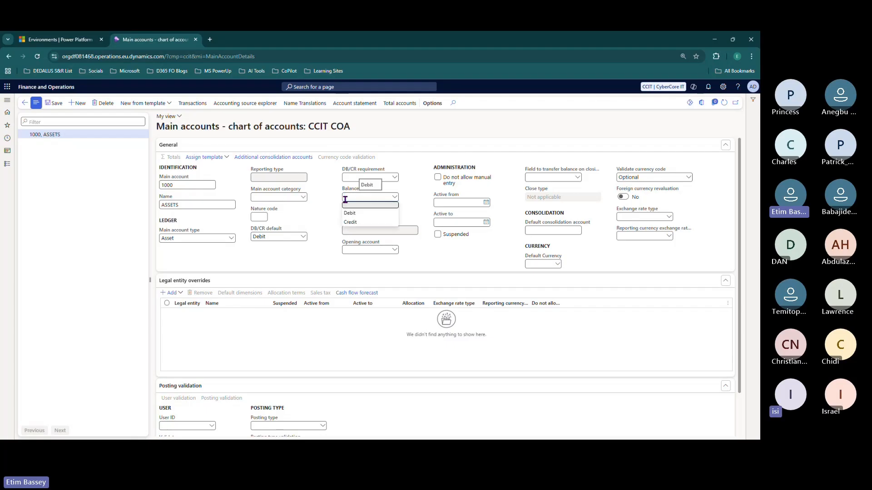
{"action": "left_click", "coordinate": [394, 196]}
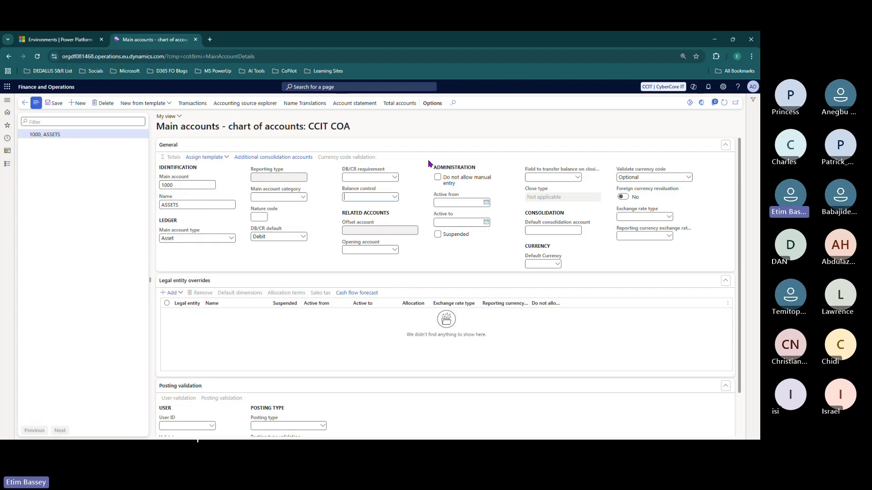
- Enable Do not allow manual entry, then set Active from to 5/1/2026 and clear it
{"action": "left_click", "coordinate": [438, 178]}
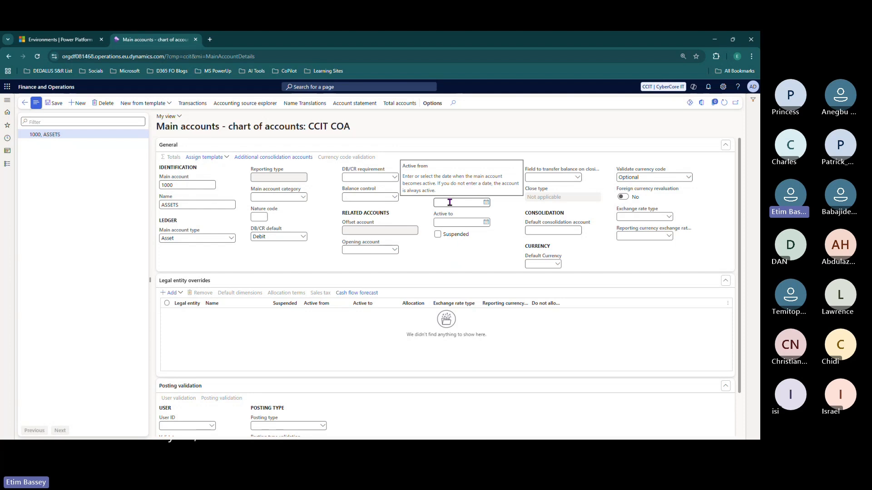
{"action": "left_click", "coordinate": [488, 205]}
{"action": "left_click", "coordinate": [469, 218]}
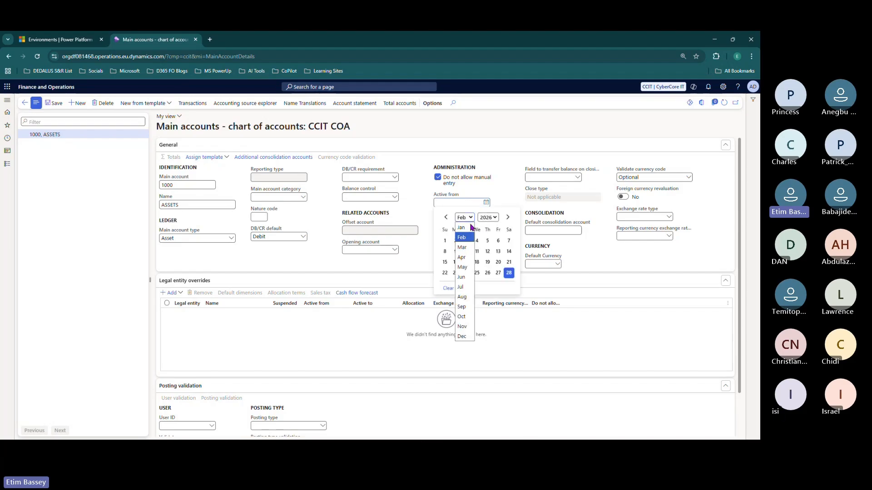
{"action": "left_click", "coordinate": [463, 267]}
{"action": "left_click", "coordinate": [494, 244]}
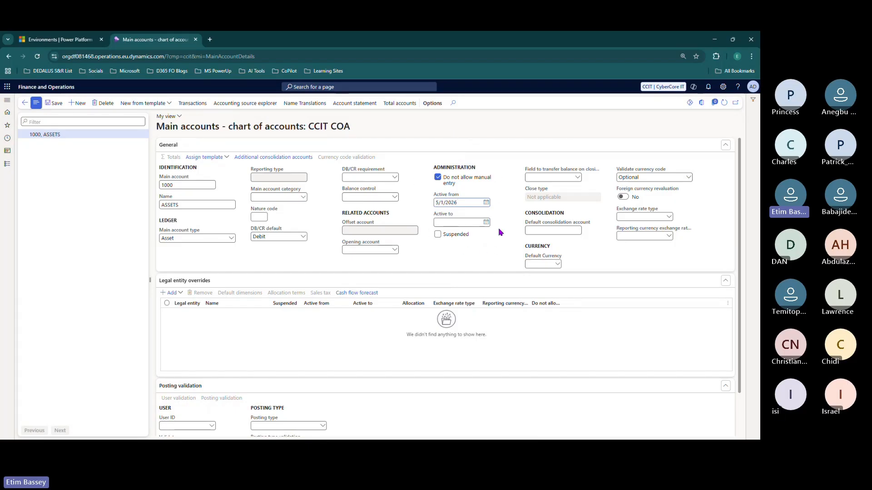
{"action": "left_click_drag", "start_coordinate": [459, 203], "coordinate": [429, 202]}
{"action": "key", "text": "Delete"}
- Set Active to to 2/28/2026 and select that date value
{"action": "left_click", "coordinate": [448, 221]}
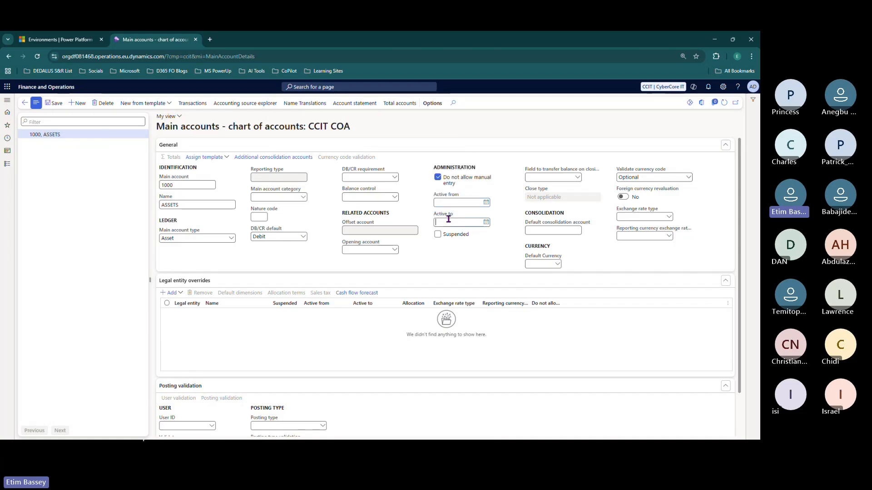
{"action": "left_click", "coordinate": [486, 222]}
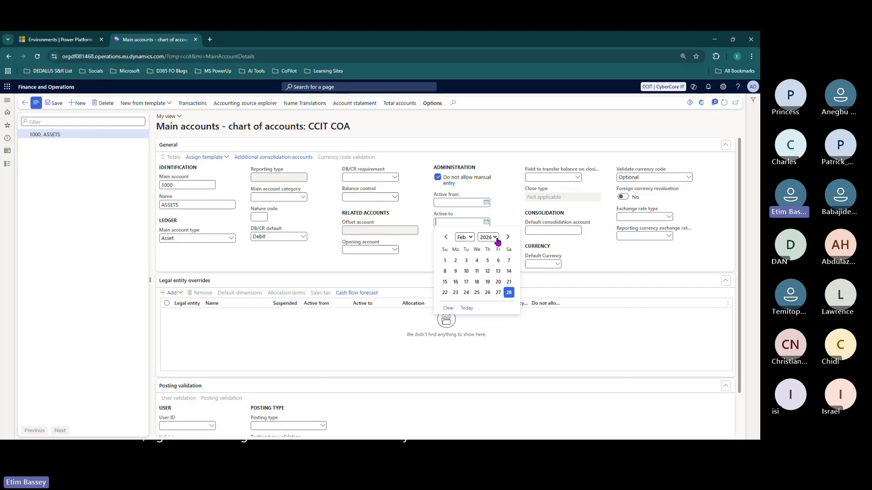
{"action": "left_click", "coordinate": [509, 293]}
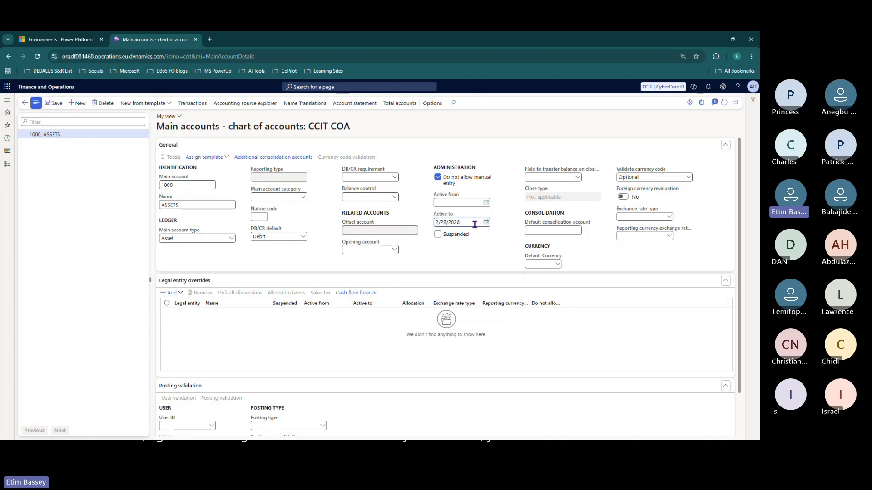
{"action": "left_click_drag", "start_coordinate": [475, 224], "coordinate": [427, 228]}
{"action": "key", "text": "BackSpace"}
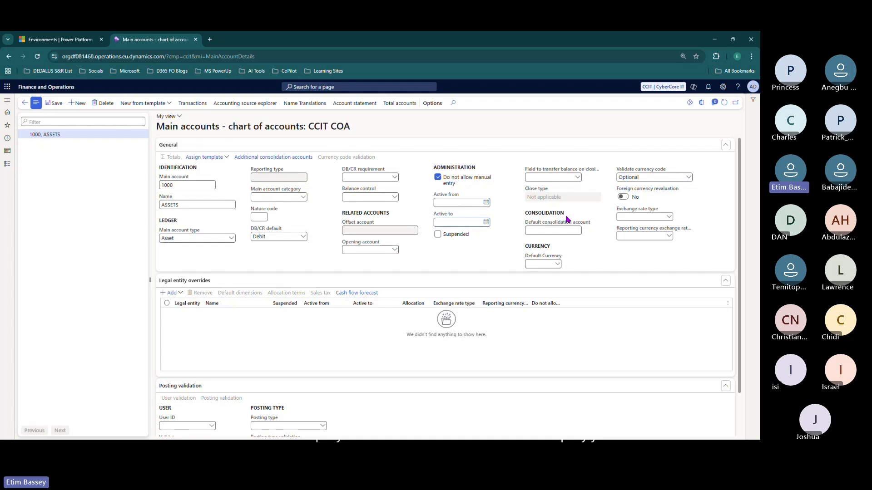
{"action": "left_click", "coordinate": [547, 230]}
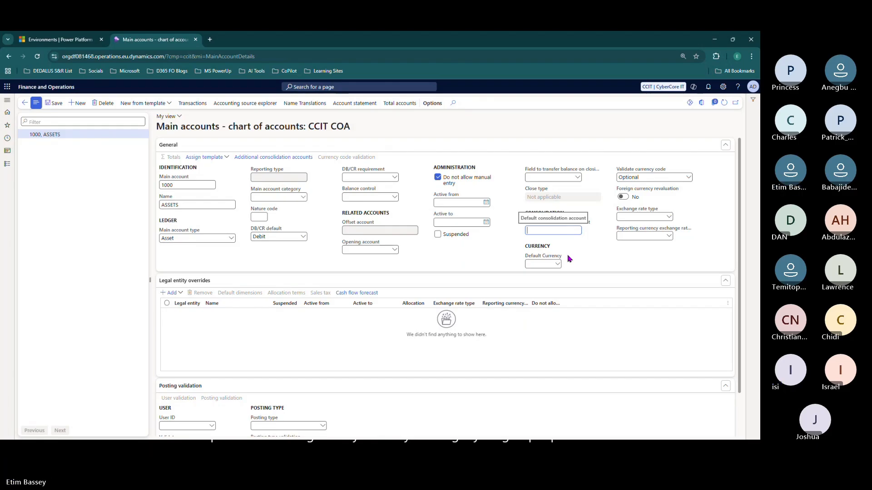
{"action": "left_click", "coordinate": [546, 265]}
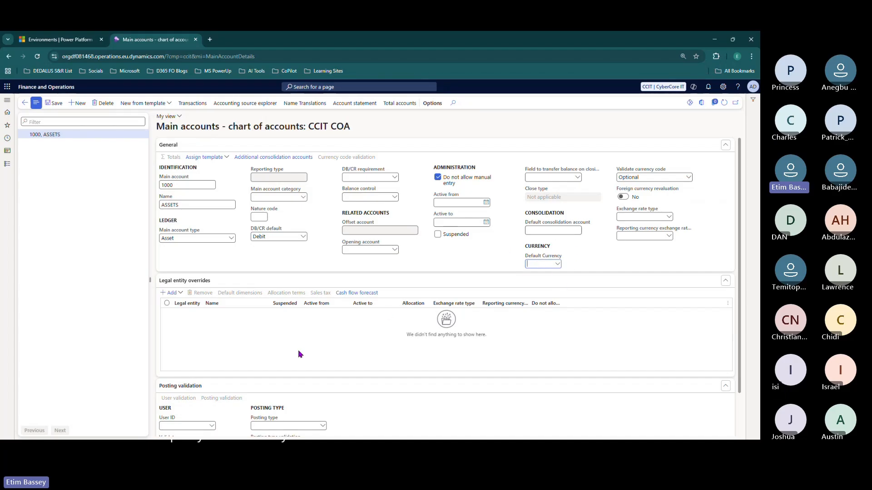
- Sort the company list and add CCIT (CyberCore IT) as a legal entity override
{"action": "scroll", "coordinate": [299, 352], "scroll_direction": "down", "scroll_amount": 1}
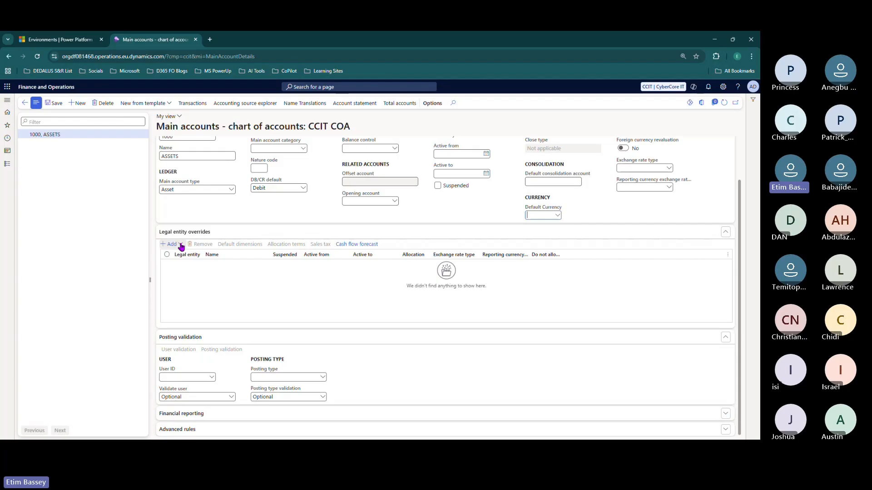
{"action": "left_click", "coordinate": [181, 247]}
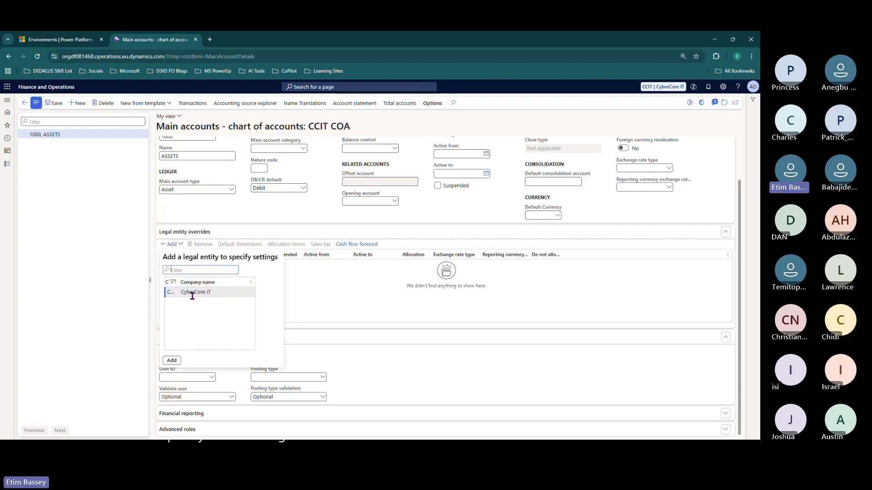
{"action": "left_click_drag", "start_coordinate": [179, 283], "coordinate": [192, 282]}
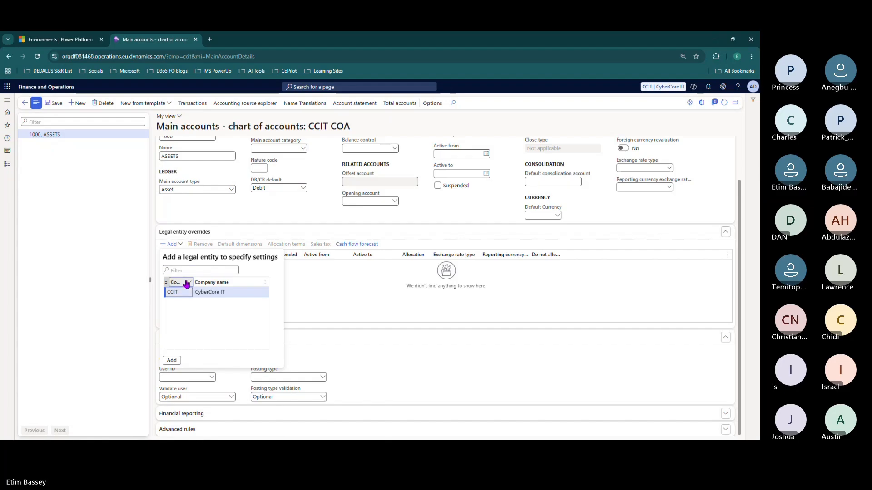
{"action": "left_click", "coordinate": [175, 282]}
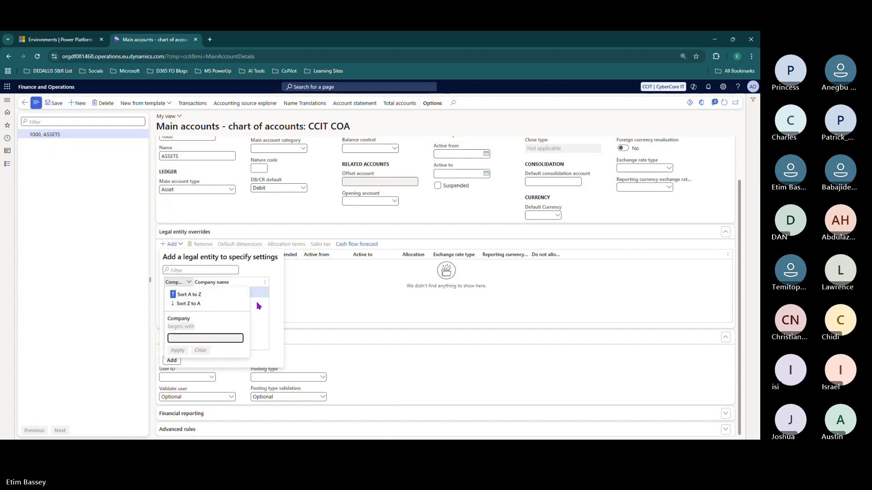
{"action": "left_click", "coordinate": [186, 295]}
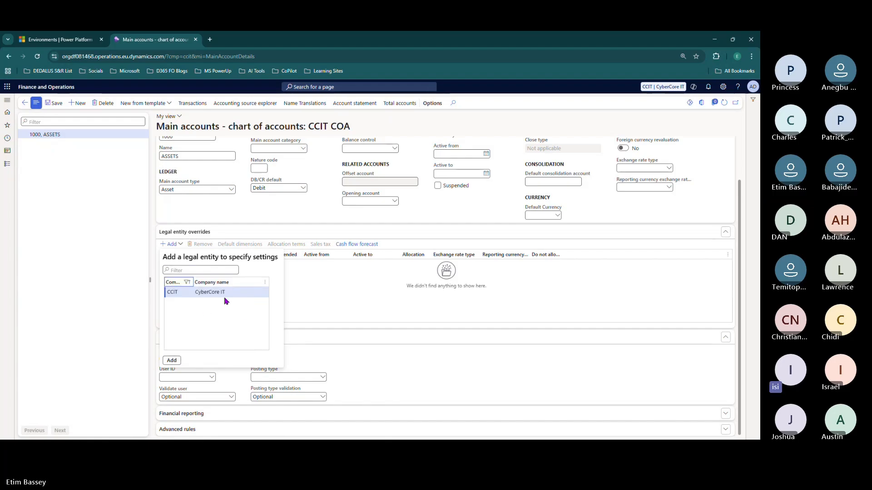
{"action": "left_click", "coordinate": [188, 283]}
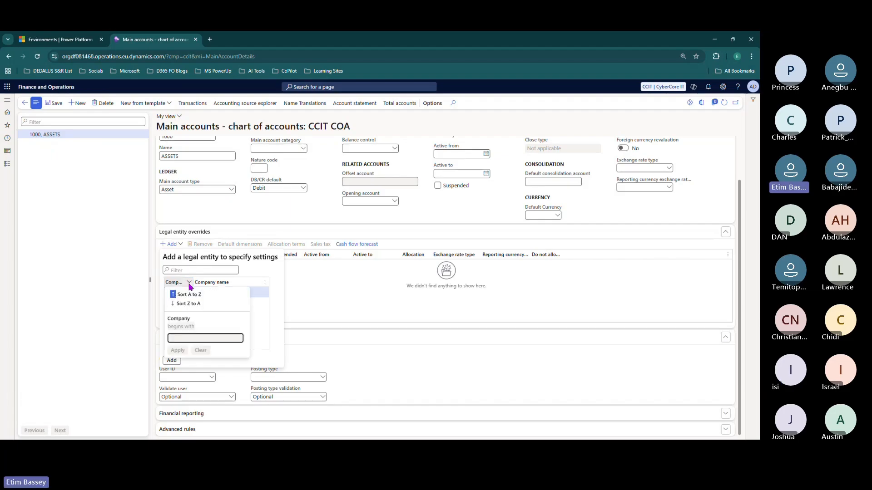
{"action": "left_click", "coordinate": [189, 303]}
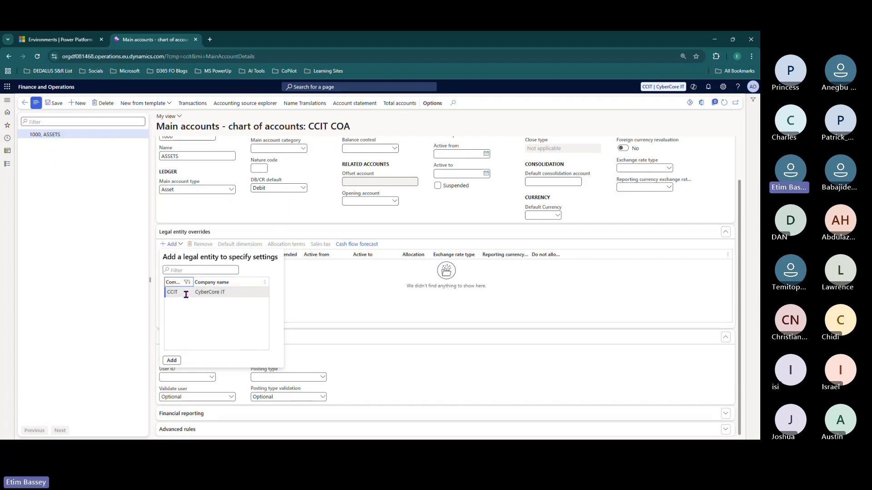
{"action": "left_click", "coordinate": [185, 294]}
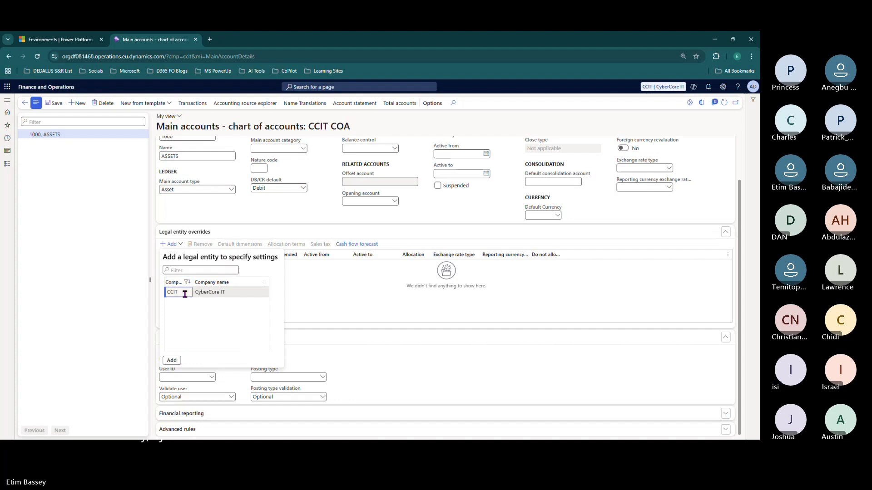
{"action": "left_click", "coordinate": [169, 359]}
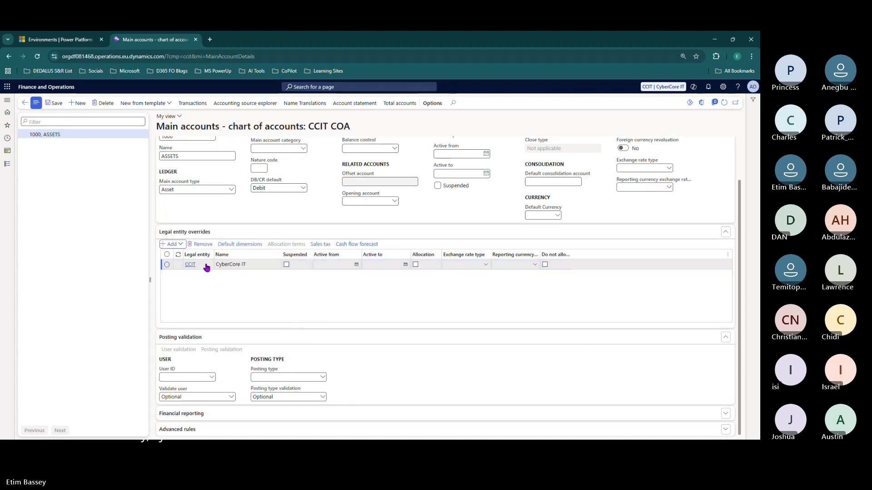
- Remove the CCIT override, review the company list without adding, and save the account
{"action": "left_click", "coordinate": [202, 244]}
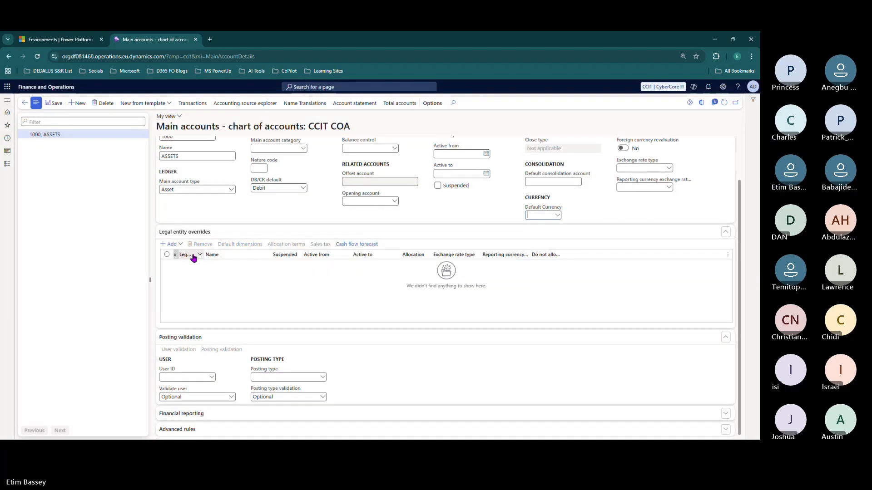
{"action": "left_click", "coordinate": [170, 244]}
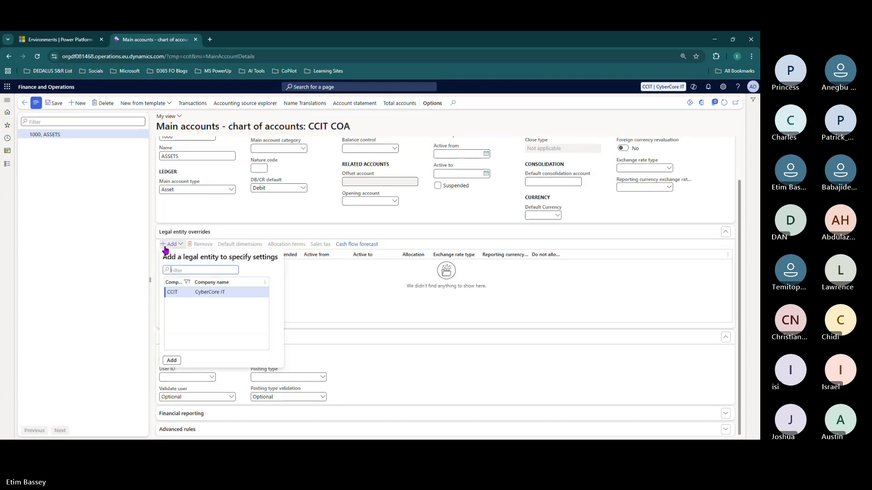
{"action": "left_click", "coordinate": [186, 284]}
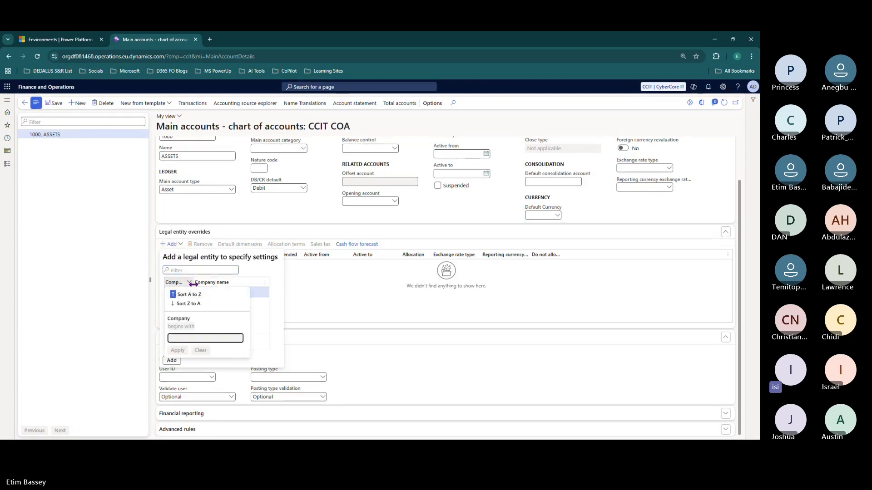
{"action": "left_click", "coordinate": [223, 285]}
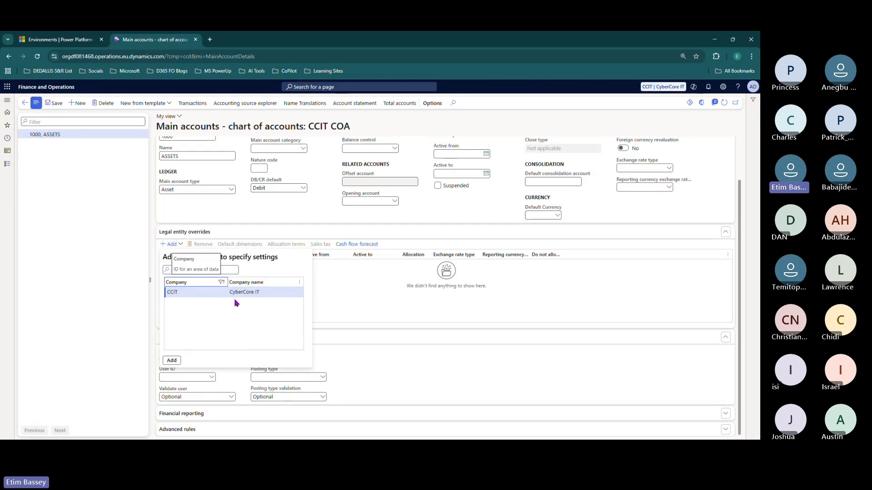
{"action": "left_click", "coordinate": [223, 284]}
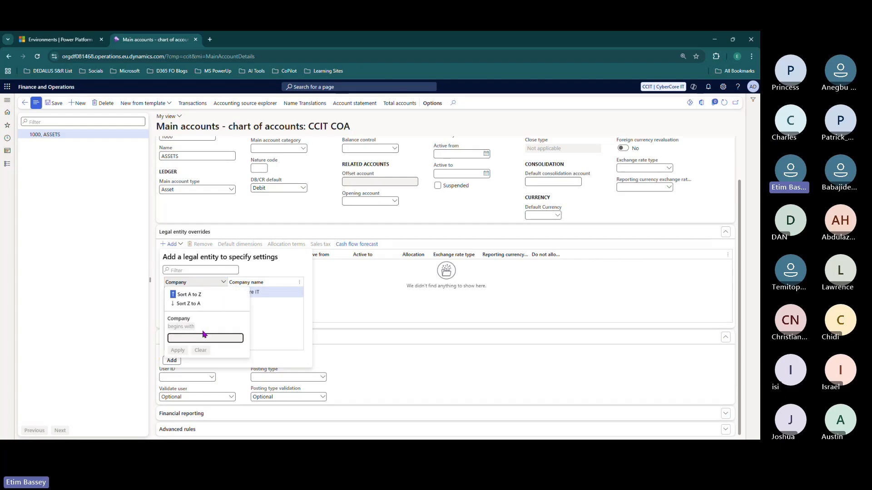
{"action": "left_click", "coordinate": [263, 312]}
{"action": "left_click", "coordinate": [175, 361]}
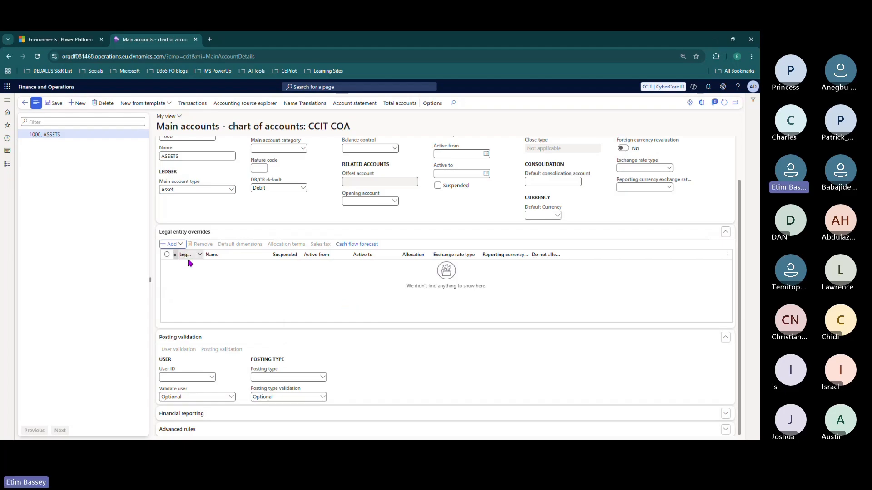
{"action": "left_click", "coordinate": [54, 103]}
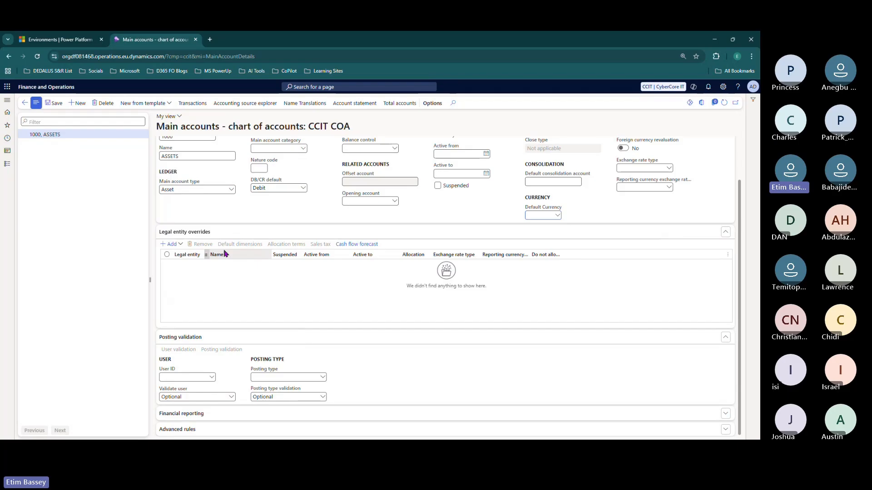
- Review the legal entity list sorted A to Z and close it without adding
{"action": "left_click", "coordinate": [171, 245]}
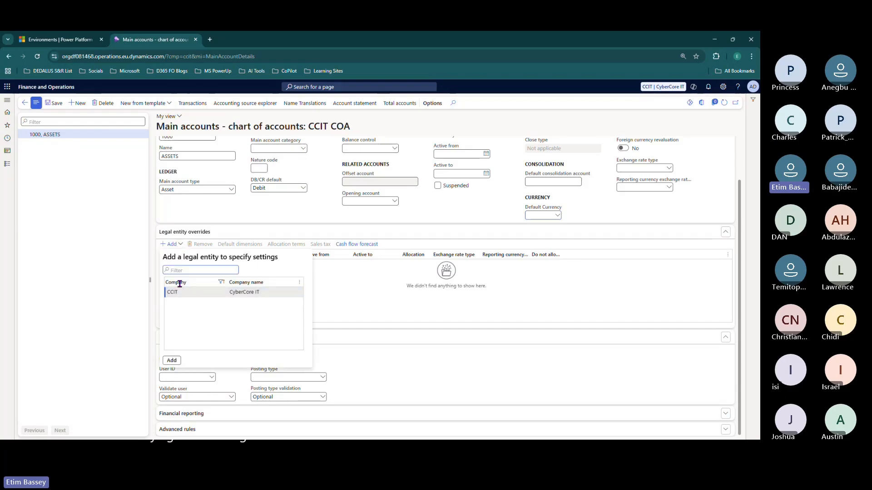
{"action": "left_click", "coordinate": [223, 284]}
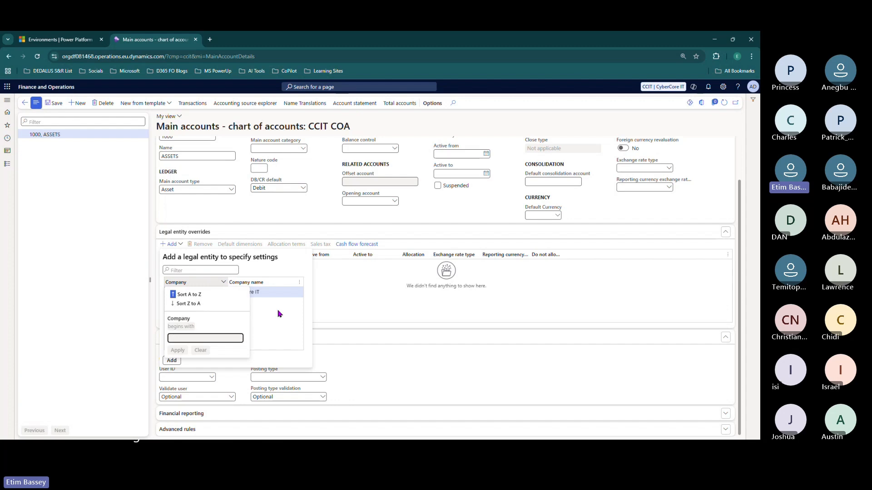
{"action": "left_click", "coordinate": [175, 291]}
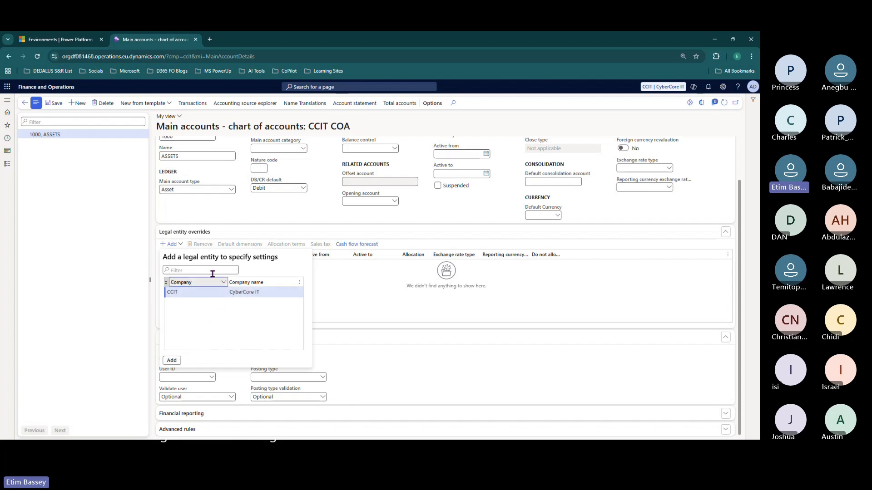
{"action": "left_click", "coordinate": [337, 297]}
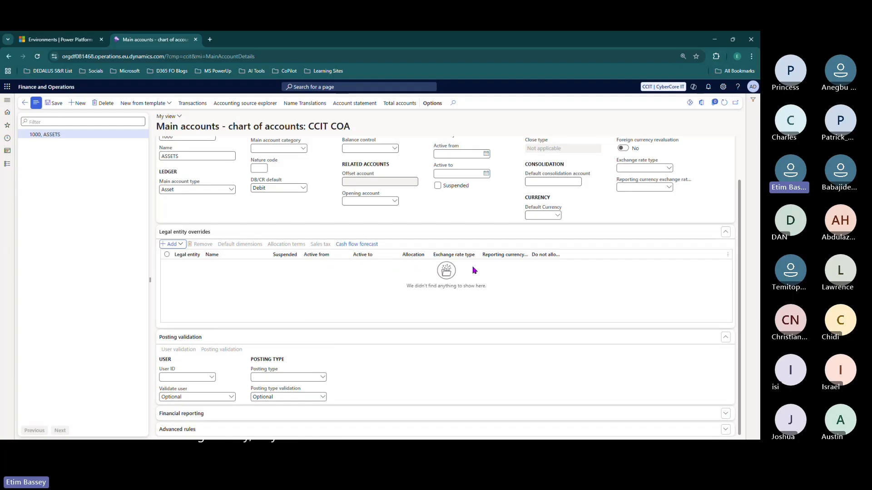
- Widen the Do not allow manual entry column to its full heading and save account 1000
{"action": "left_click_drag", "start_coordinate": [561, 253], "coordinate": [588, 255]}
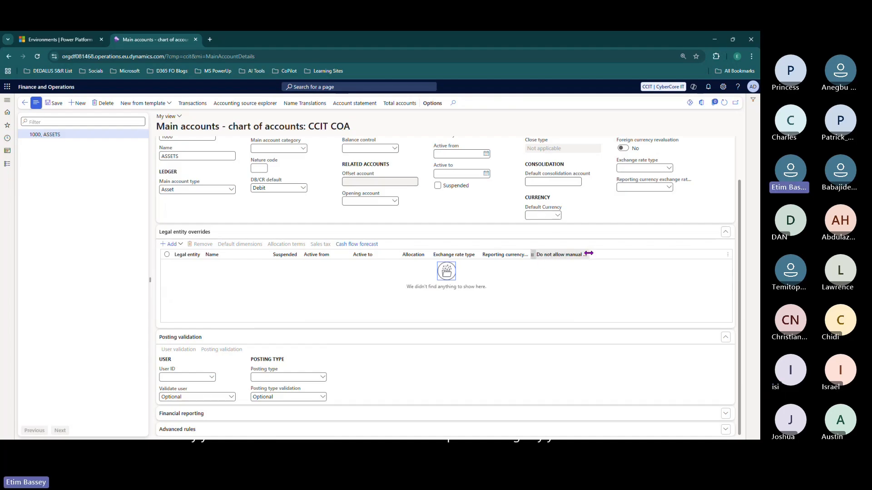
{"action": "left_click_drag", "start_coordinate": [589, 254], "coordinate": [621, 254]}
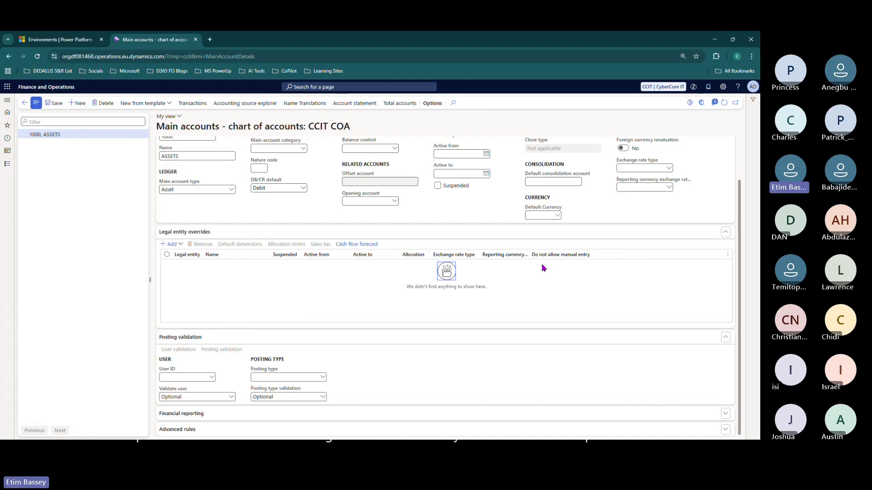
{"action": "scroll", "coordinate": [537, 273], "scroll_direction": "up", "scroll_amount": 2}
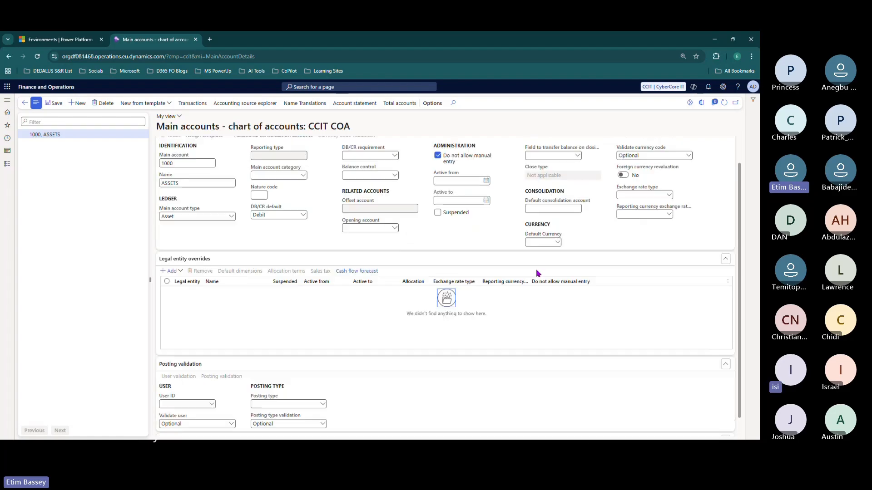
{"action": "scroll", "coordinate": [181, 277], "scroll_direction": "down", "scroll_amount": 2}
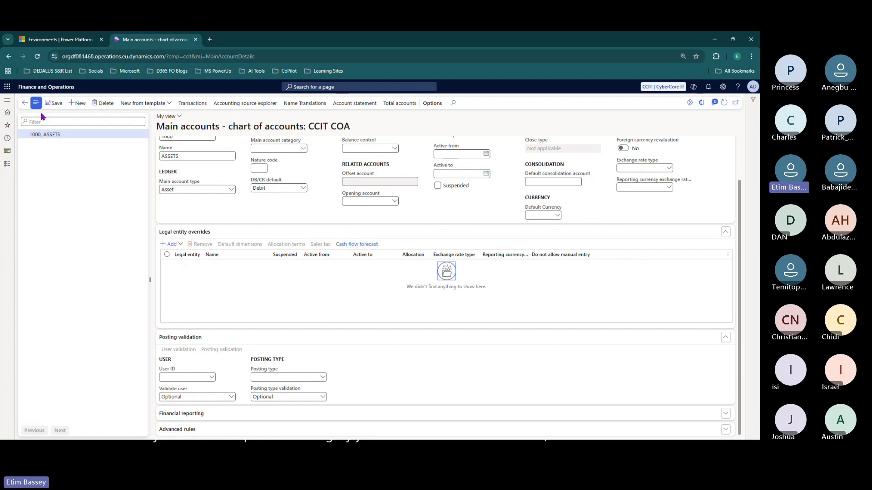
{"action": "left_click", "coordinate": [53, 106]}
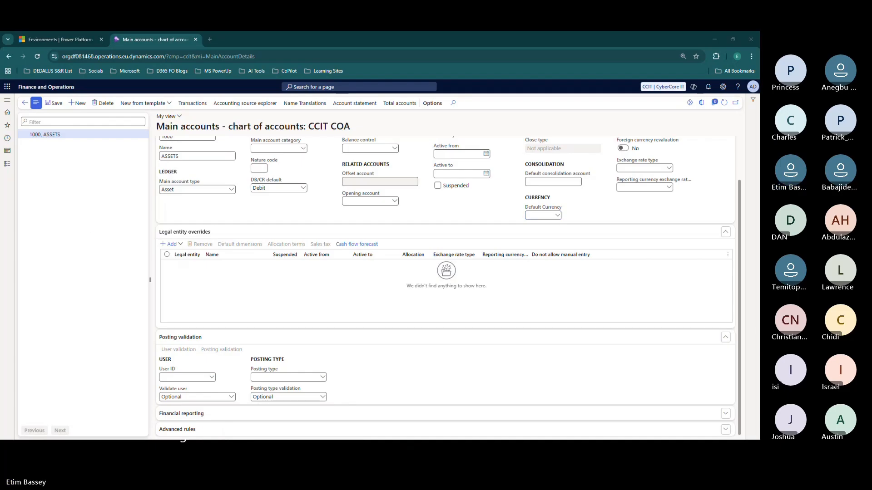
{"action": "key", "text": "alt+Tab"}
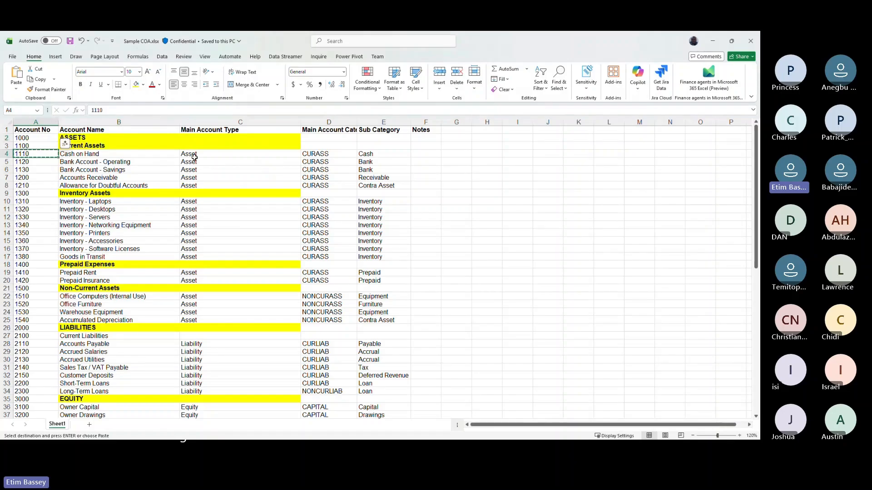
{"action": "key", "text": "alt+Tab"}
- Start a new main account and paste the name Cash on Hand from the Excel template
{"action": "left_click", "coordinate": [77, 103]}
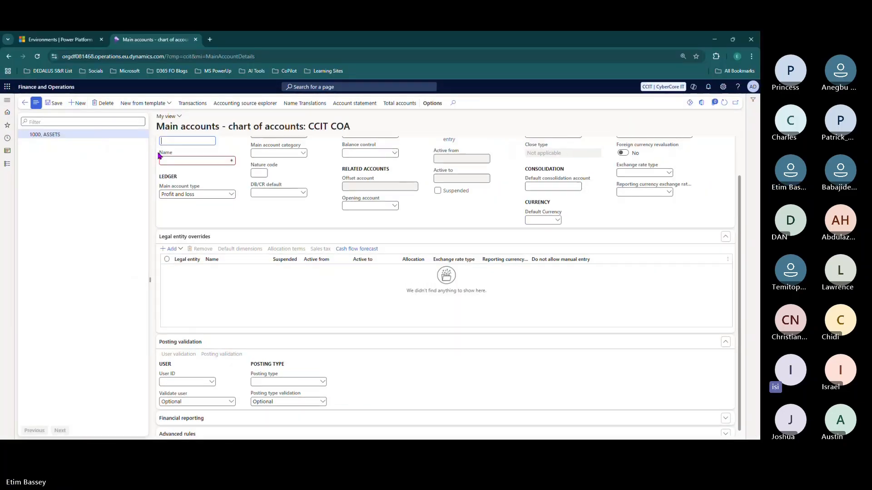
{"action": "key", "text": "alt+Tab"}
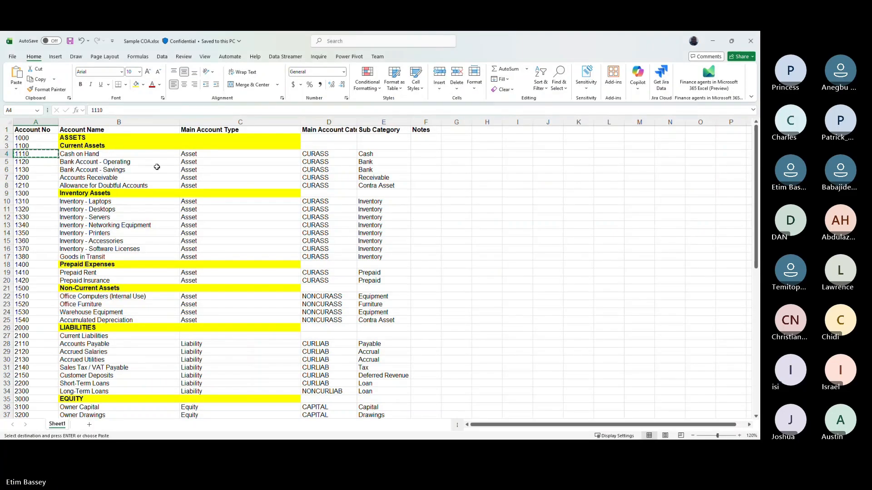
{"action": "left_click", "coordinate": [136, 155]}
{"action": "key", "text": "ctrl+c"}
{"action": "key", "text": "alt+Tab"}
{"action": "key", "text": "ctrl+v"}
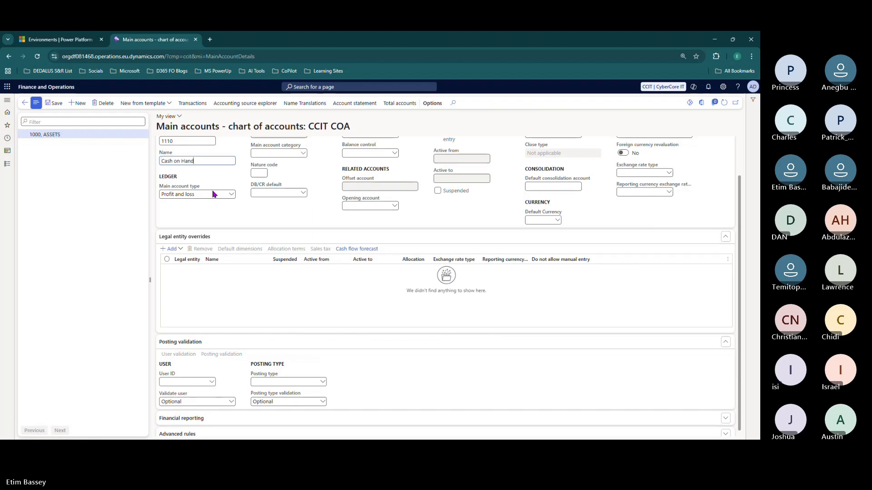
- Set the main account type to Asset
{"action": "left_click", "coordinate": [230, 194]}
{"action": "left_click", "coordinate": [180, 246]}
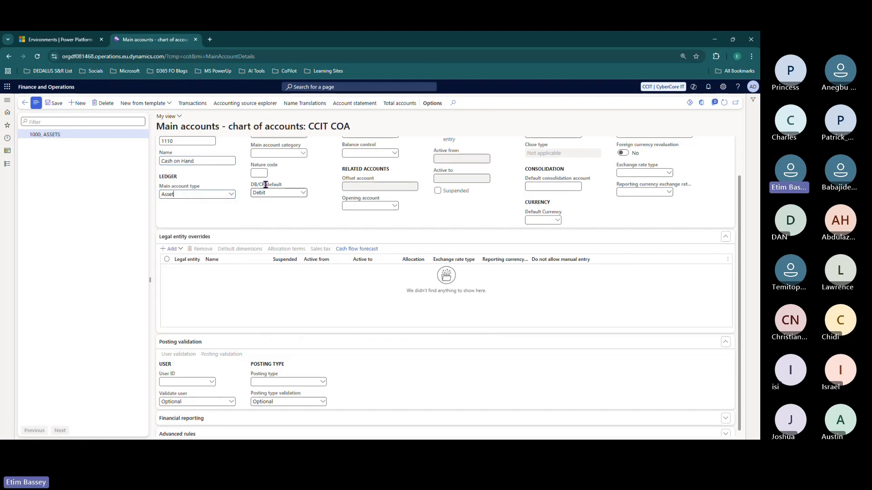
{"action": "left_click", "coordinate": [303, 154]}
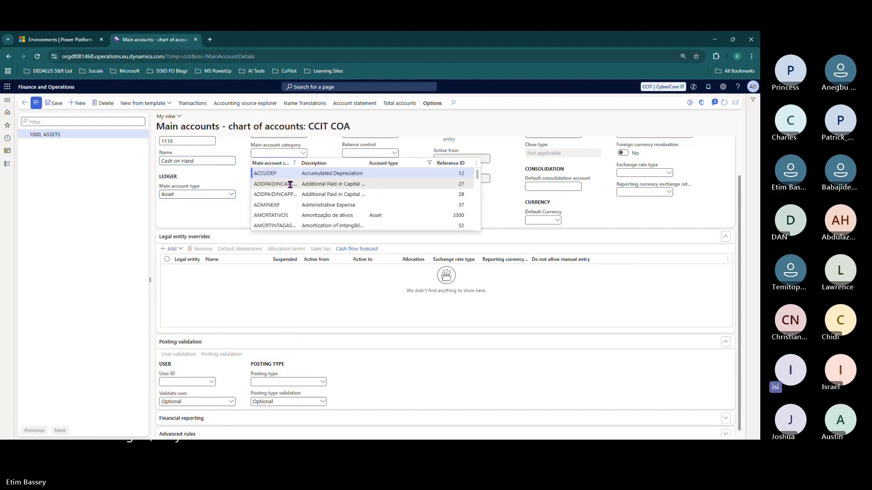
- Filter the category lookup to show only Asset account types
{"action": "left_click", "coordinate": [430, 163]}
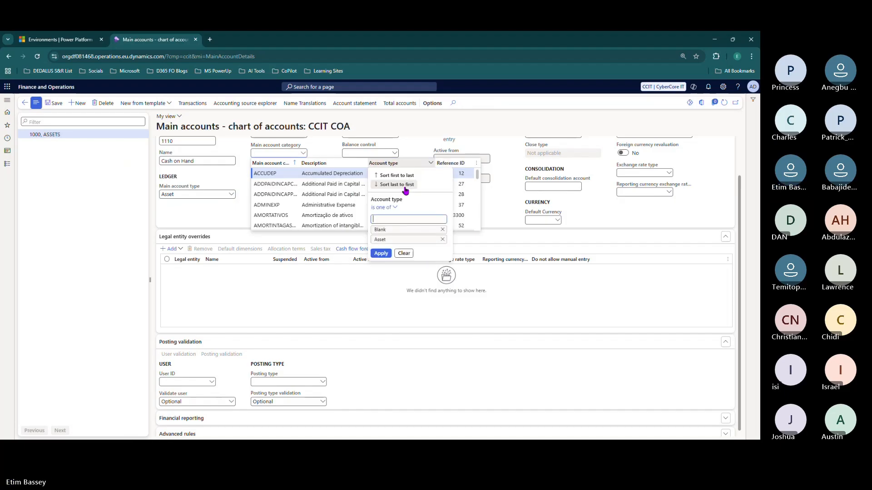
{"action": "left_click", "coordinate": [385, 208]}
{"action": "left_click", "coordinate": [383, 217]}
{"action": "left_click", "coordinate": [395, 219]}
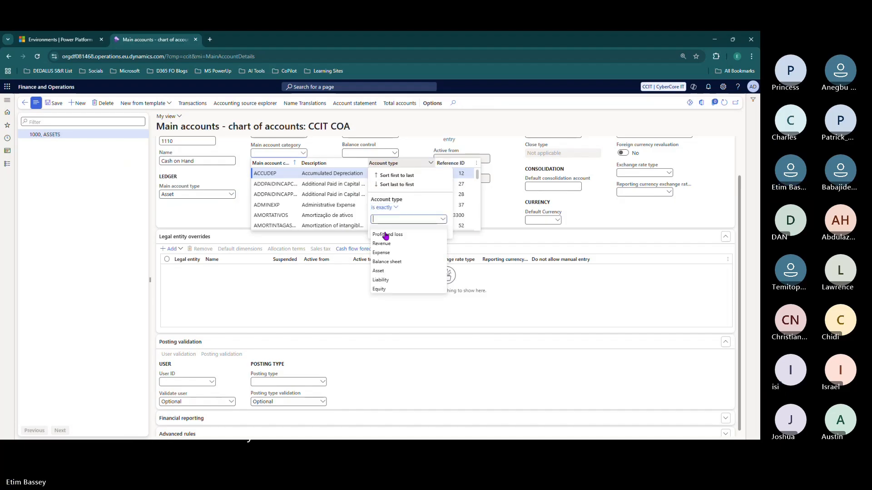
{"action": "left_click", "coordinate": [381, 272]}
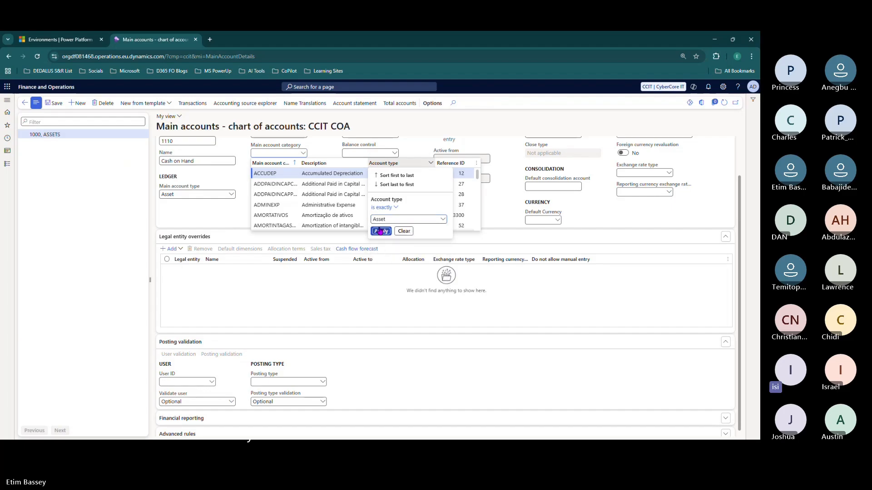
{"action": "left_click", "coordinate": [379, 230]}
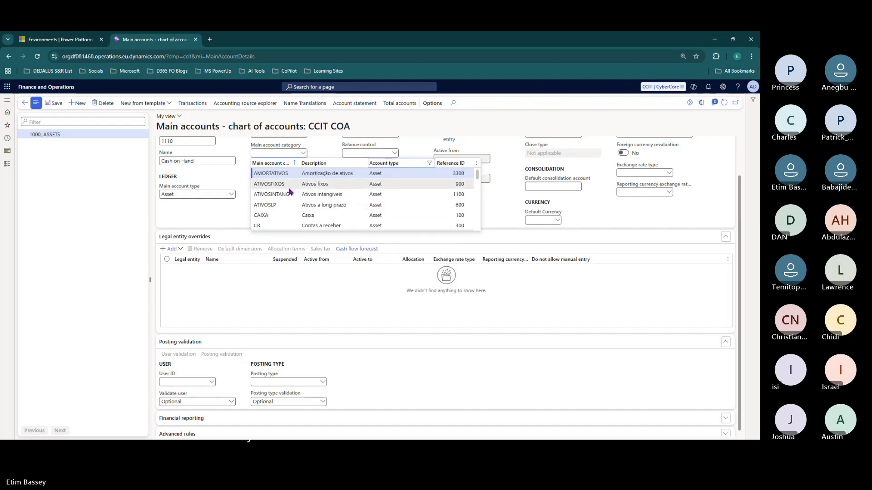
{"action": "scroll", "coordinate": [290, 192], "scroll_direction": "down", "scroll_amount": 2}
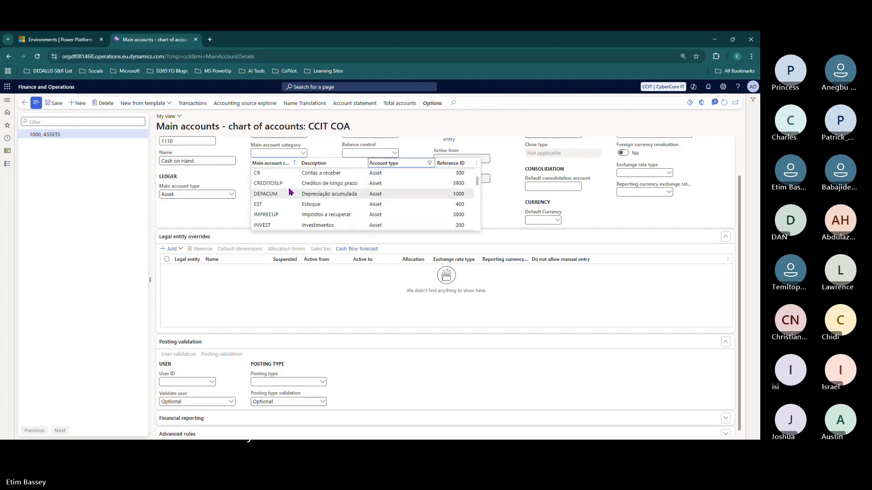
{"action": "key", "text": "alt+Tab"}
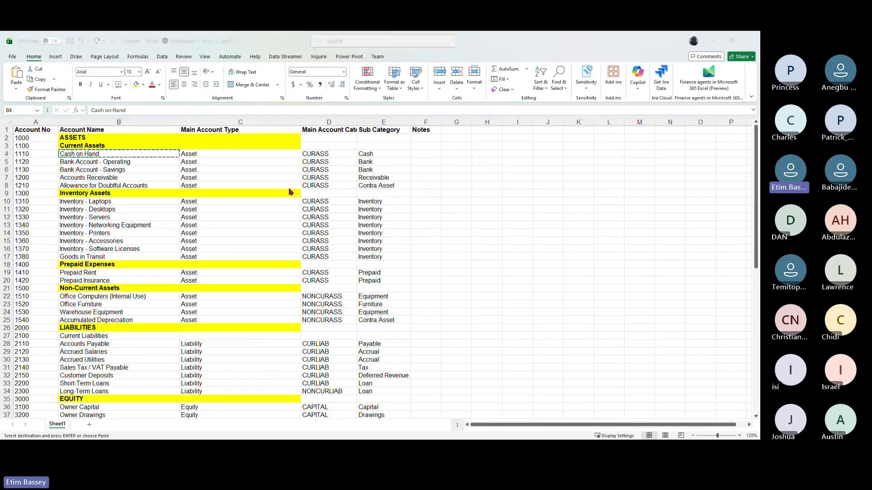
{"action": "key", "text": "alt+Tab"}
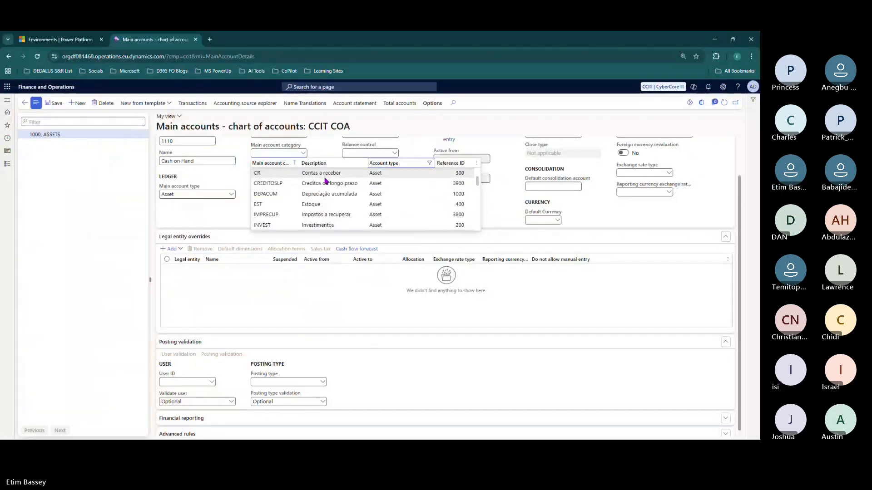
{"action": "key", "text": "alt+Tab"}
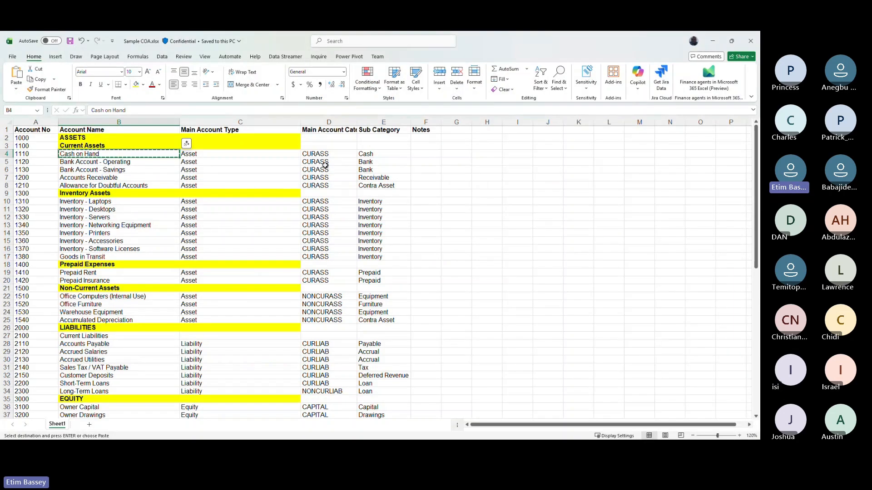
{"action": "key", "text": "alt+Tab"}
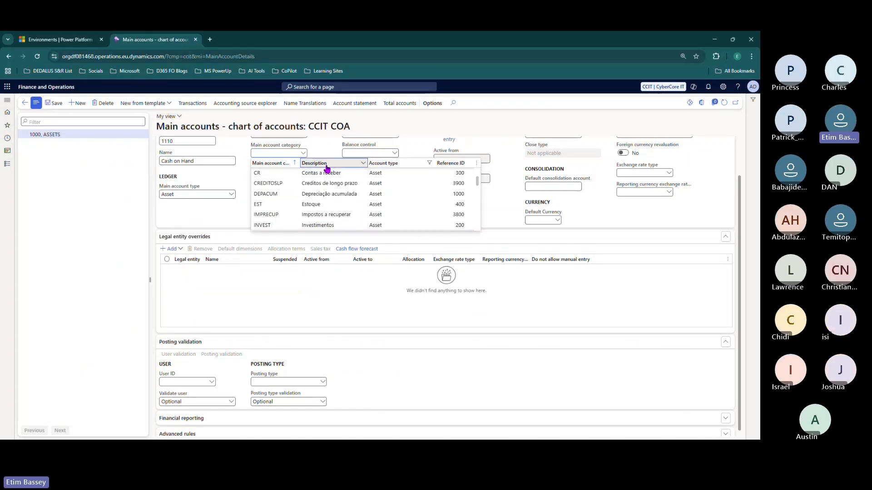
- Filter category descriptions to those containing CURRENT
{"action": "left_click", "coordinate": [326, 165]}
{"action": "type", "text": "CURRE"}
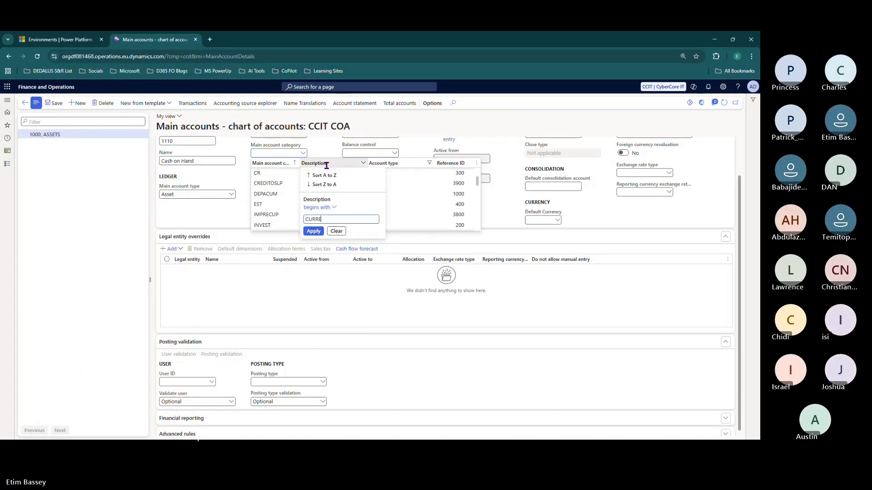
{"action": "type", "text": "NT"}
{"action": "key", "text": "Return"}
{"action": "left_click", "coordinate": [327, 164]}
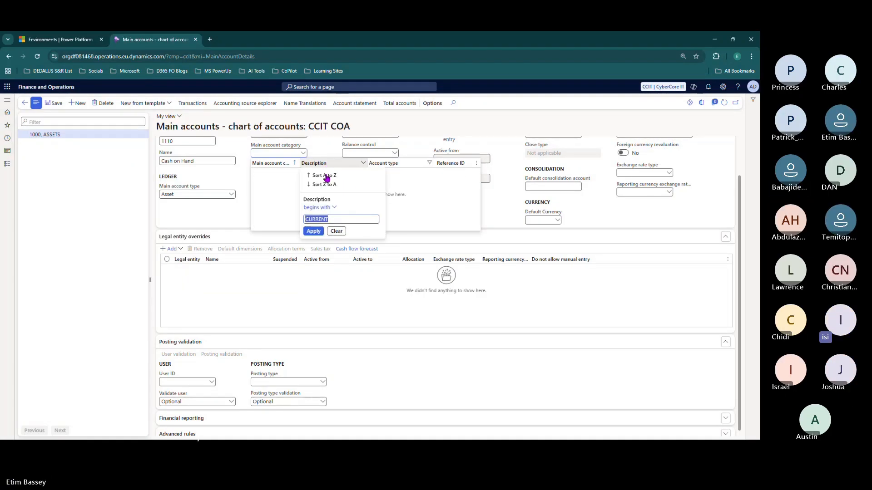
{"action": "left_click", "coordinate": [327, 207]}
{"action": "left_click", "coordinate": [316, 241]}
{"action": "left_click", "coordinate": [313, 231]}
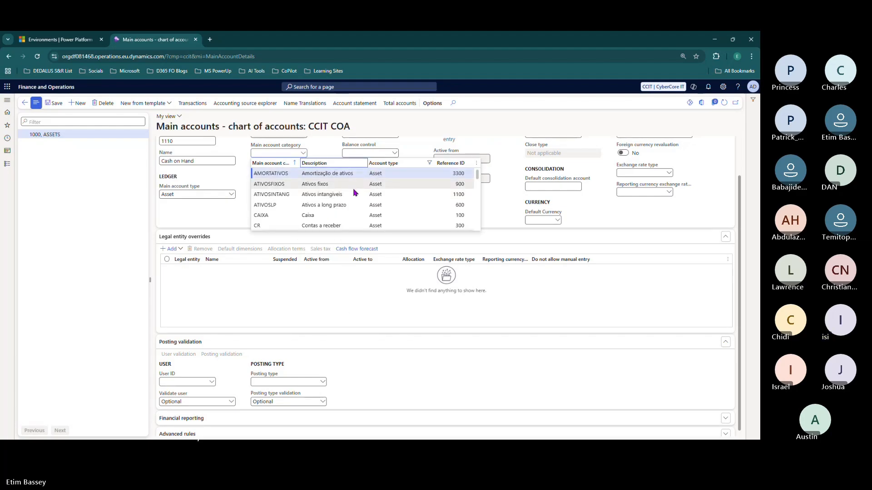
{"action": "scroll", "coordinate": [352, 188], "scroll_direction": "down", "scroll_amount": 5}
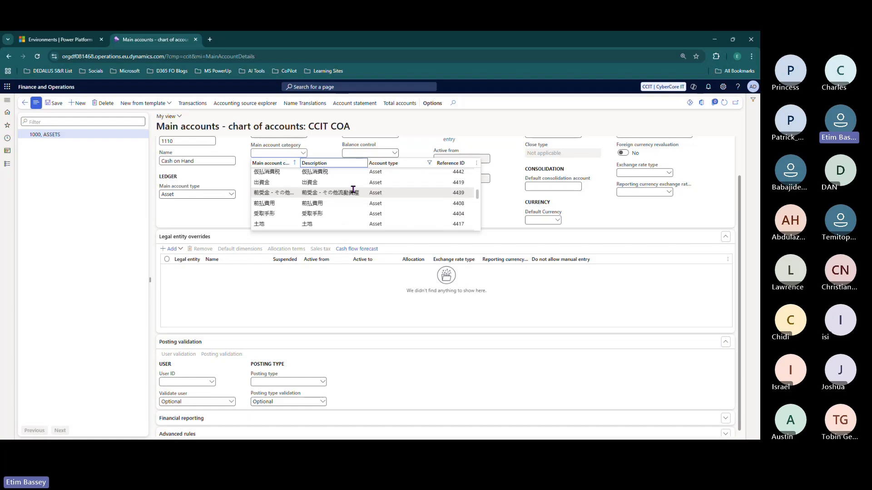
{"action": "scroll", "coordinate": [352, 190], "scroll_direction": "down", "scroll_amount": 5}
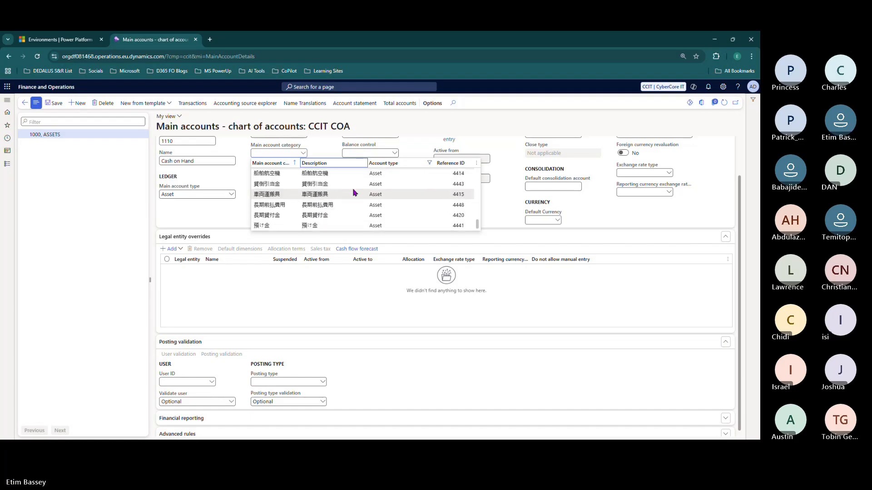
{"action": "scroll", "coordinate": [354, 193], "scroll_direction": "up", "scroll_amount": 10}
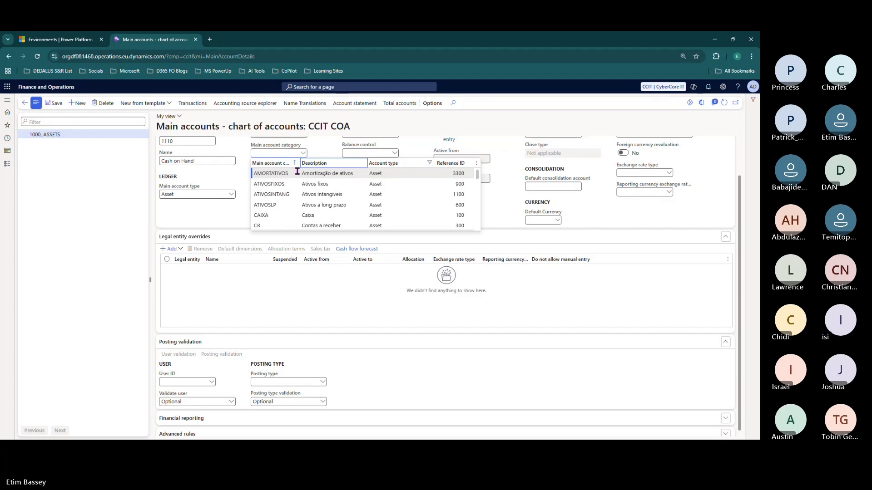
- Clear the Account type filter and choose category CURASS
{"action": "left_click", "coordinate": [394, 164]}
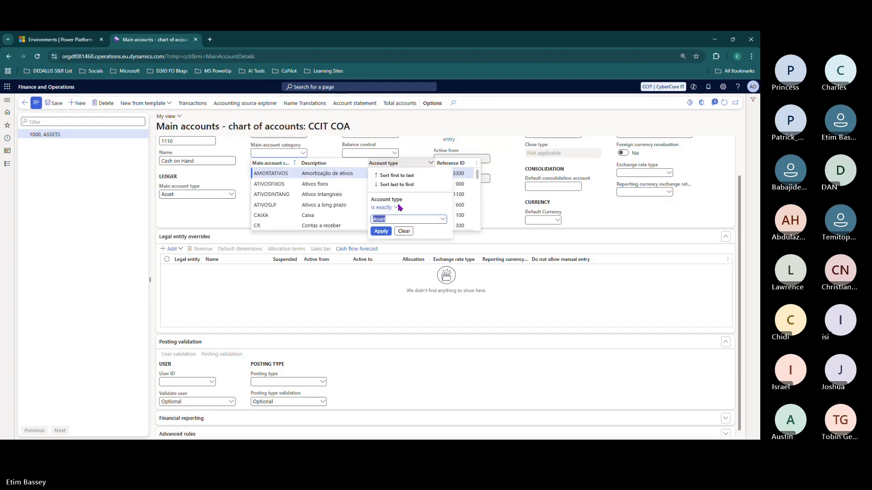
{"action": "left_click", "coordinate": [404, 232]}
{"action": "scroll", "coordinate": [335, 186], "scroll_direction": "down", "scroll_amount": 1}
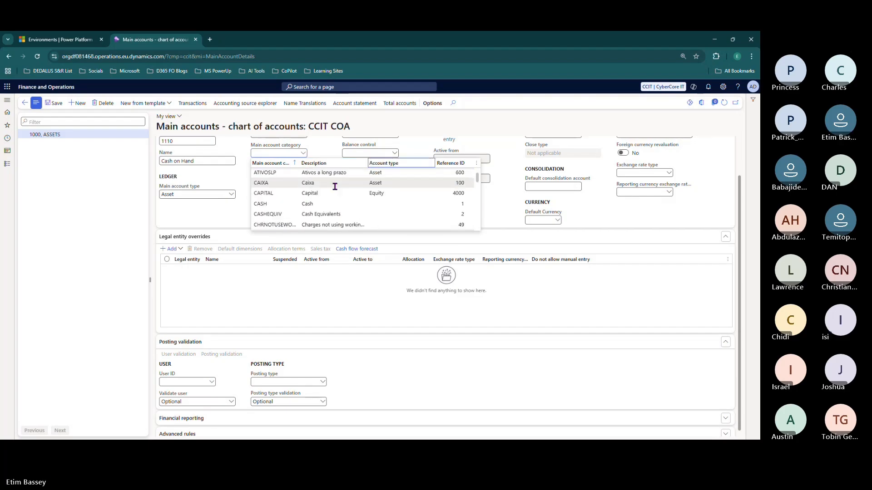
{"action": "scroll", "coordinate": [335, 187], "scroll_direction": "down", "scroll_amount": 2}
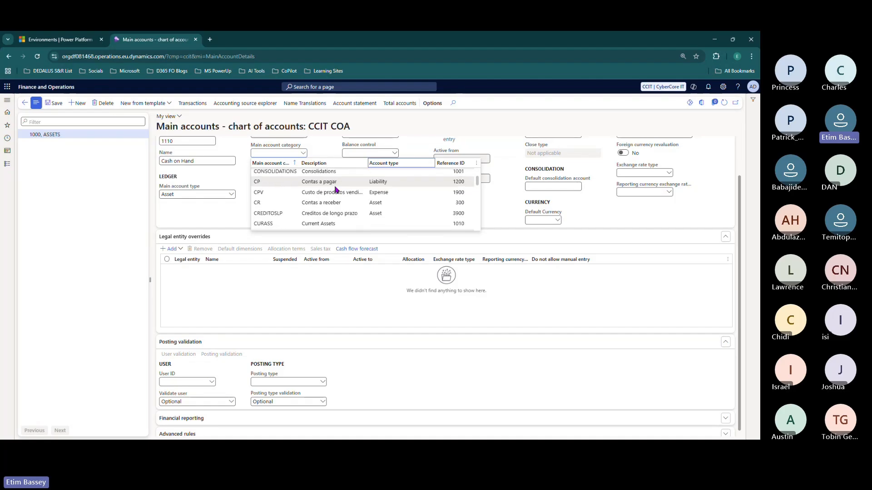
{"action": "scroll", "coordinate": [337, 190], "scroll_direction": "down", "scroll_amount": 2}
{"action": "scroll", "coordinate": [334, 189], "scroll_direction": "up", "scroll_amount": 2}
{"action": "left_click", "coordinate": [334, 223]}
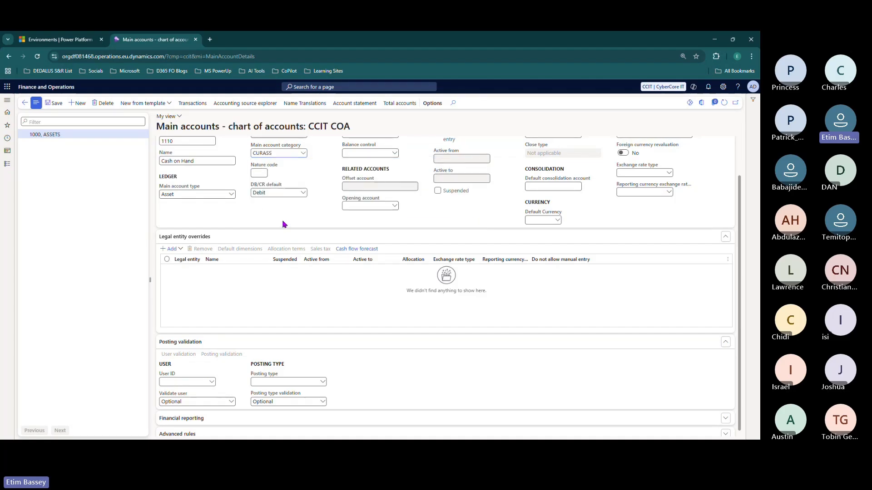
- Save account 1110 Cash on Hand and check the template's last account, 7200
{"action": "left_click", "coordinate": [52, 105]}
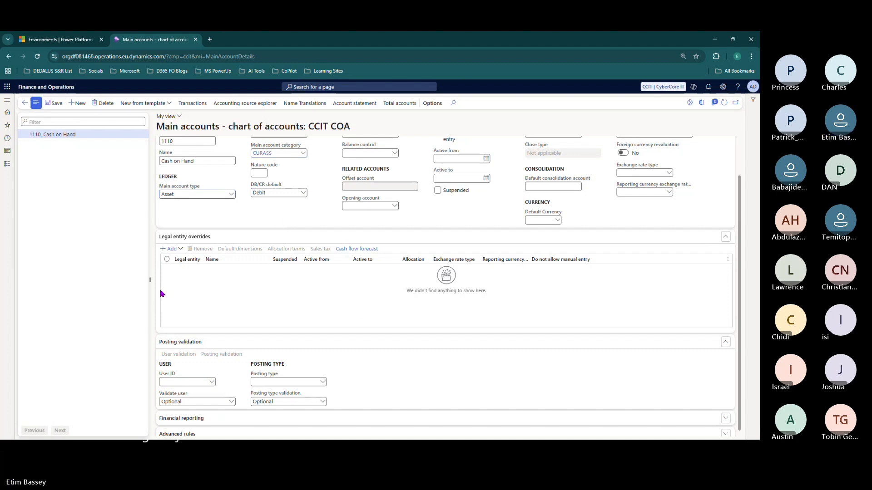
{"action": "key", "text": "alt+Tab"}
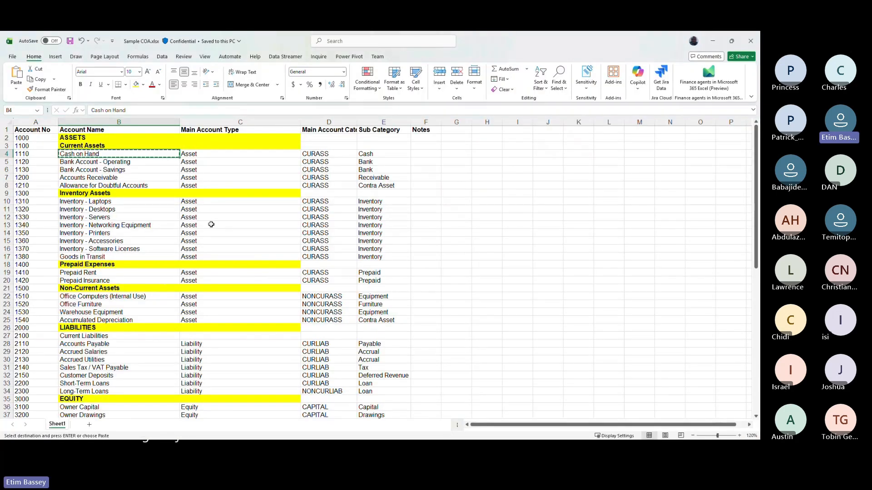
{"action": "scroll", "coordinate": [211, 224], "scroll_direction": "down", "scroll_amount": 15}
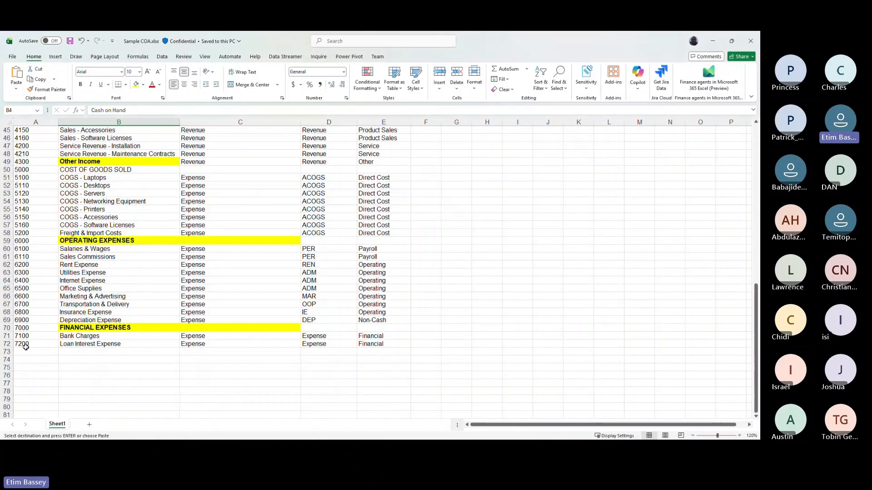
{"action": "left_click", "coordinate": [26, 347]}
{"action": "scroll", "coordinate": [169, 256], "scroll_direction": "up", "scroll_amount": 15}
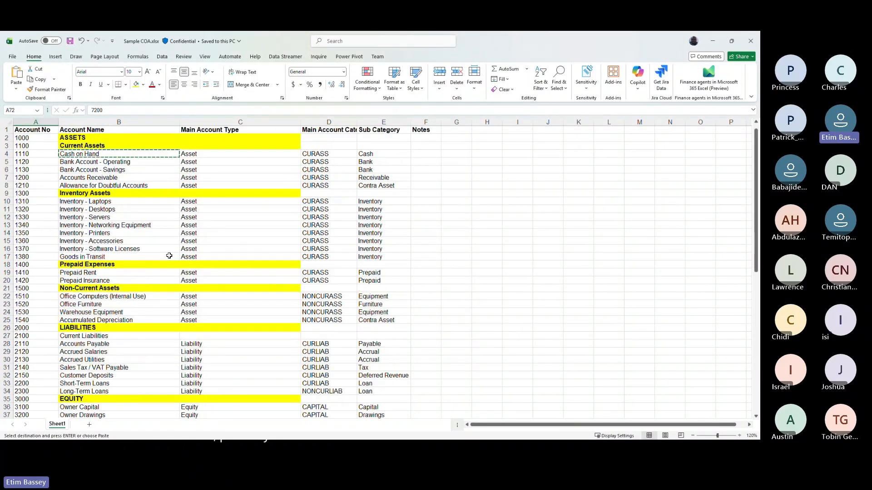
{"action": "key", "text": "alt+Tab"}
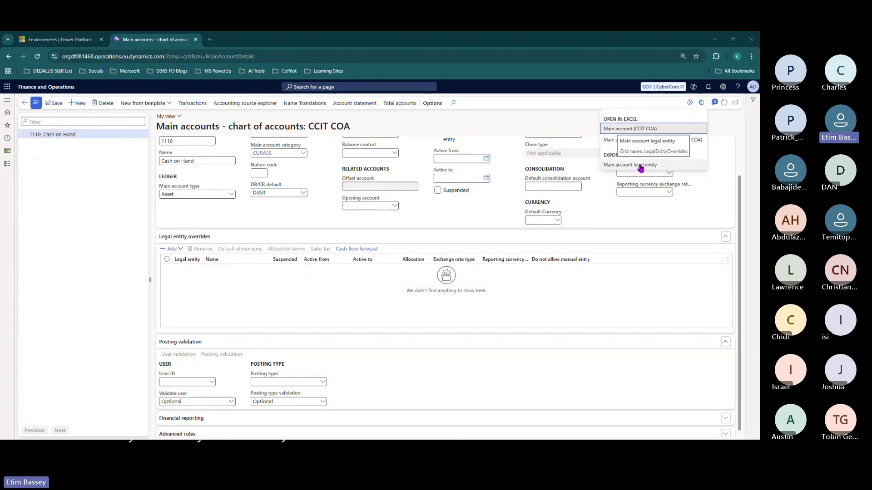
- Download the Main account (CCIT COA) workbook and open MainAccountEntity xlsx
{"action": "left_click", "coordinate": [629, 129]}
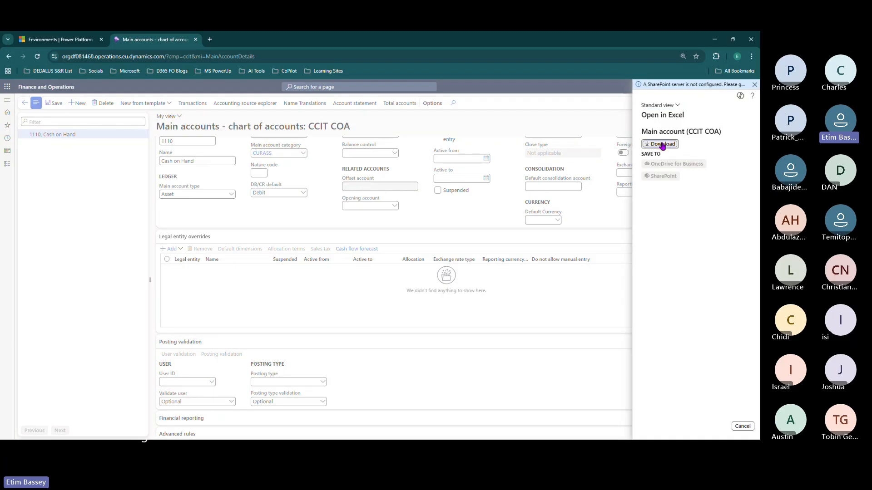
{"action": "left_click", "coordinate": [663, 144]}
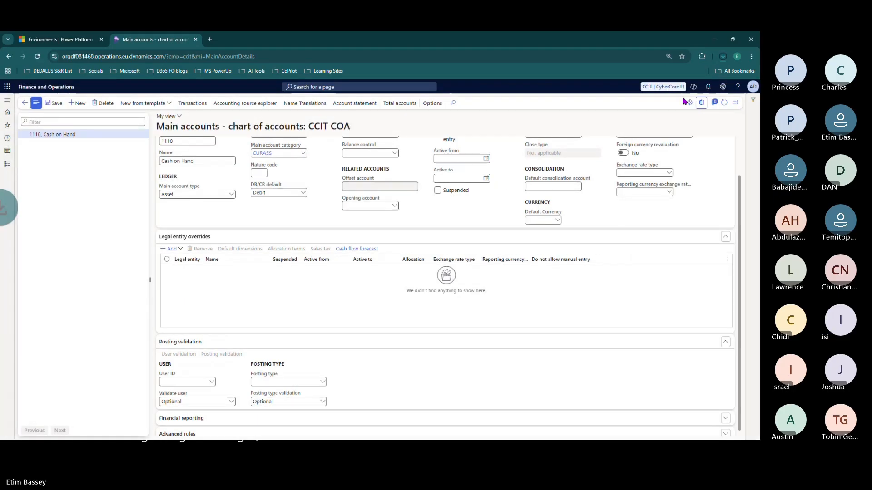
{"action": "left_click", "coordinate": [724, 57]}
{"action": "left_click", "coordinate": [632, 98]}
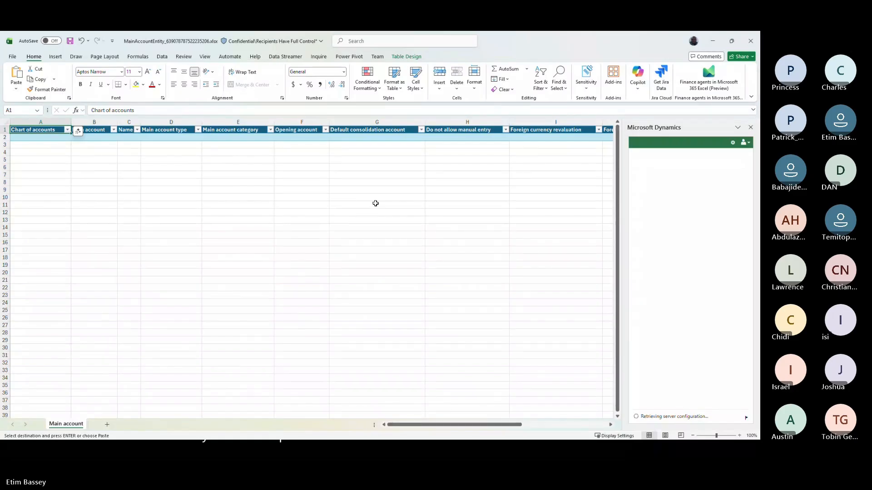
- Start the Dynamics add-in sign-in and choose to use another account
{"action": "left_click", "coordinate": [652, 204]}
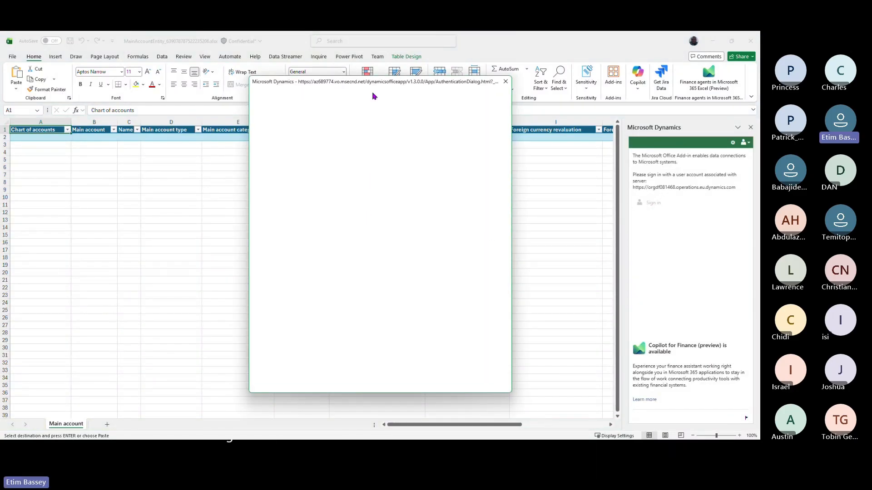
{"action": "left_click_drag", "start_coordinate": [376, 85], "coordinate": [367, 95]}
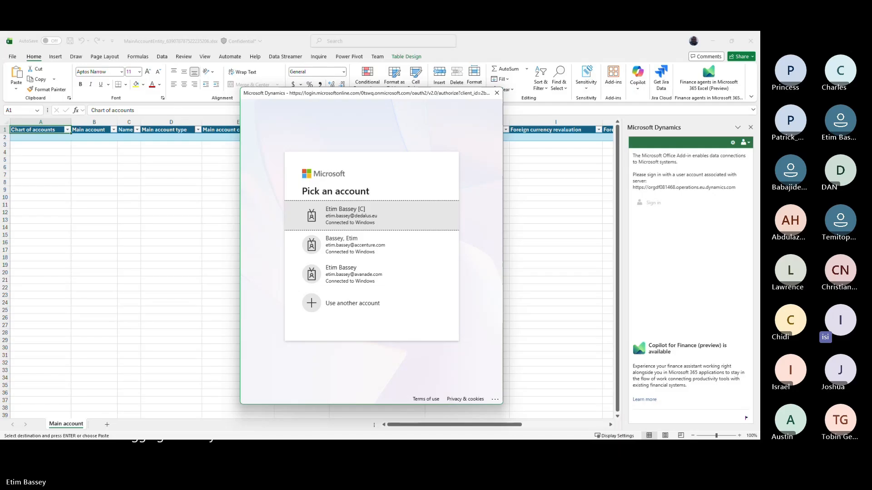
{"action": "left_click", "coordinate": [375, 308]}
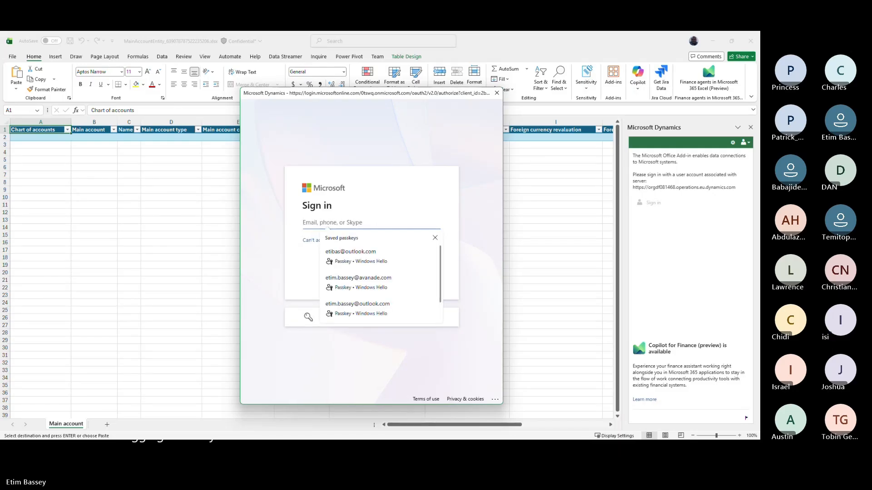
{"action": "key", "text": "alt+Tab"}
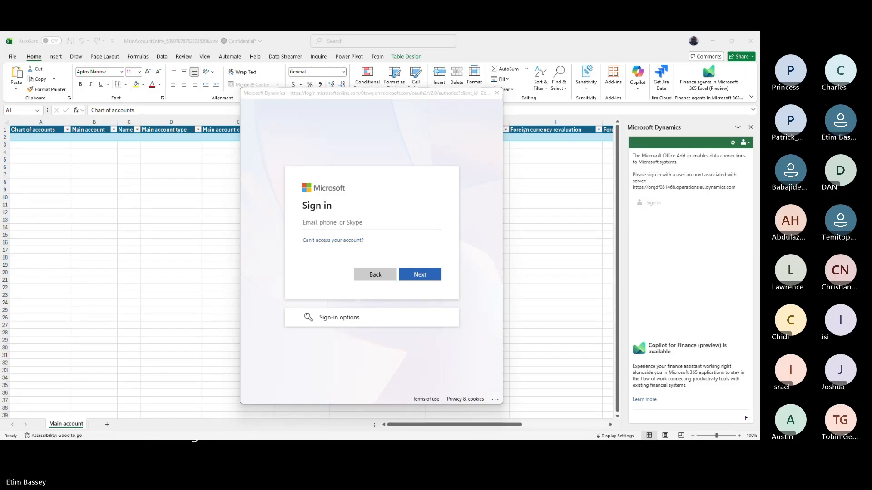
- Enter the account e-mail and password, decline saving the password, and stay signed in
{"action": "left_click", "coordinate": [334, 224]}
{"action": "key", "text": "ctrl+v"}
{"action": "left_click", "coordinate": [422, 278]}
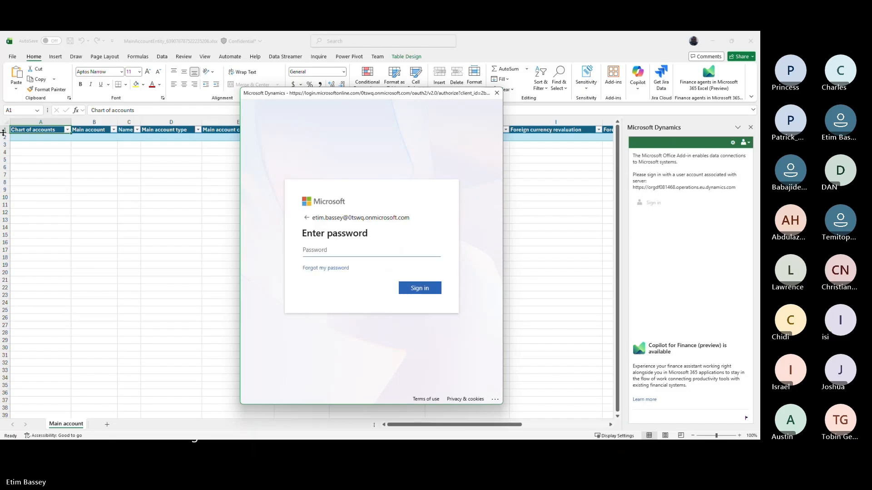
{"action": "type", "text": "••••••••••••••"}
{"action": "left_click", "coordinate": [422, 290]}
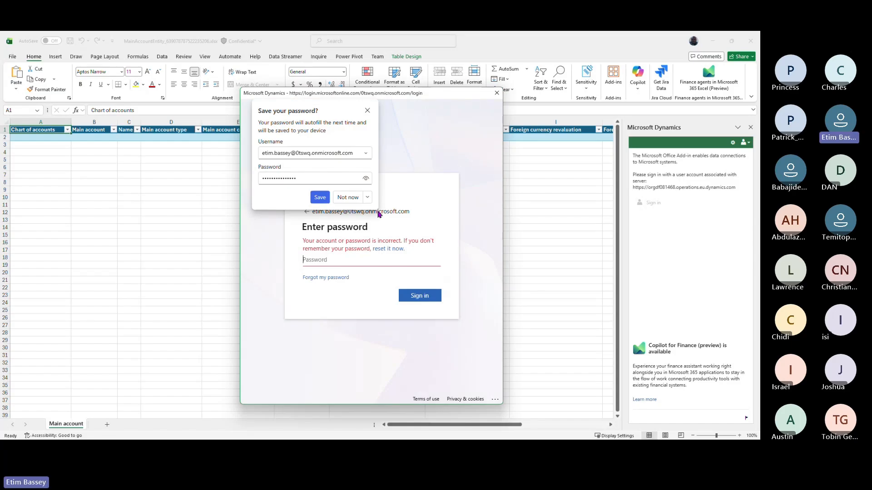
{"action": "left_click", "coordinate": [348, 197]}
{"action": "type", "text": "•"}
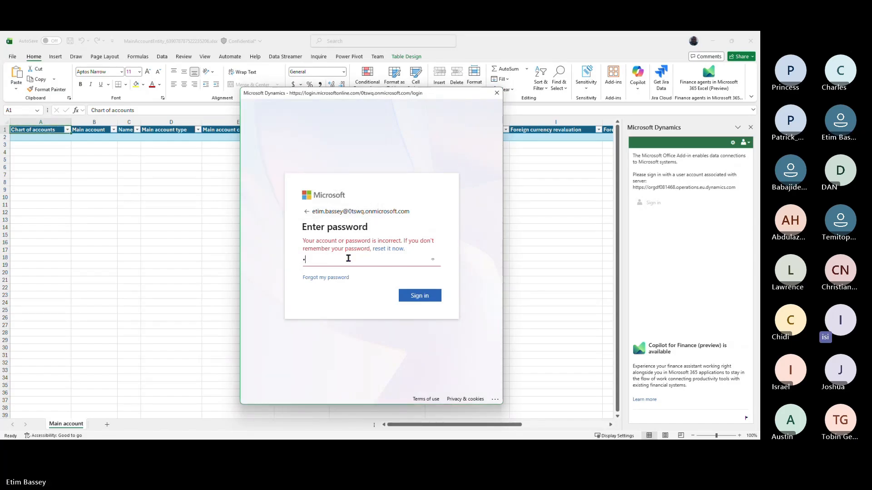
{"action": "type", "text": "•••••••••••••"}
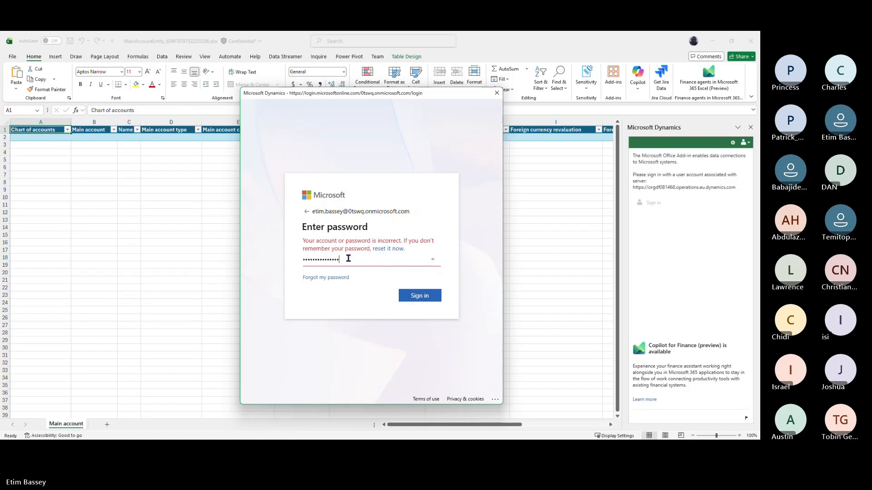
{"action": "left_click", "coordinate": [420, 296]}
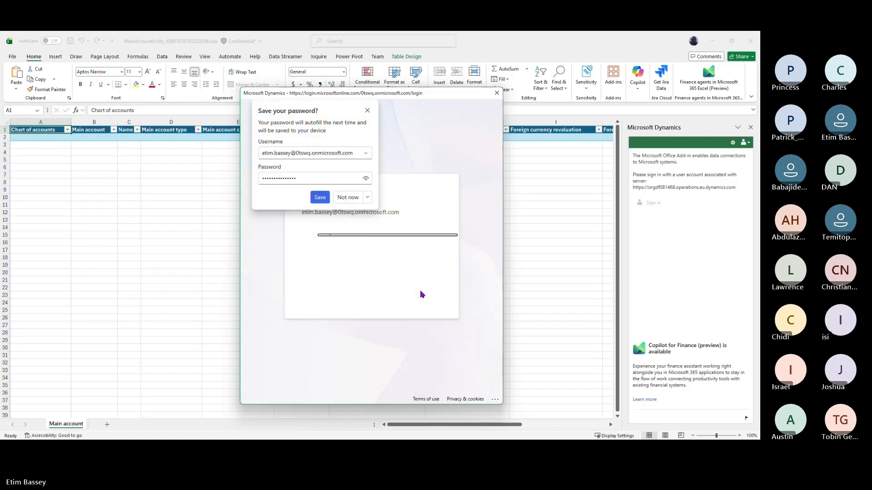
{"action": "left_click", "coordinate": [345, 199]}
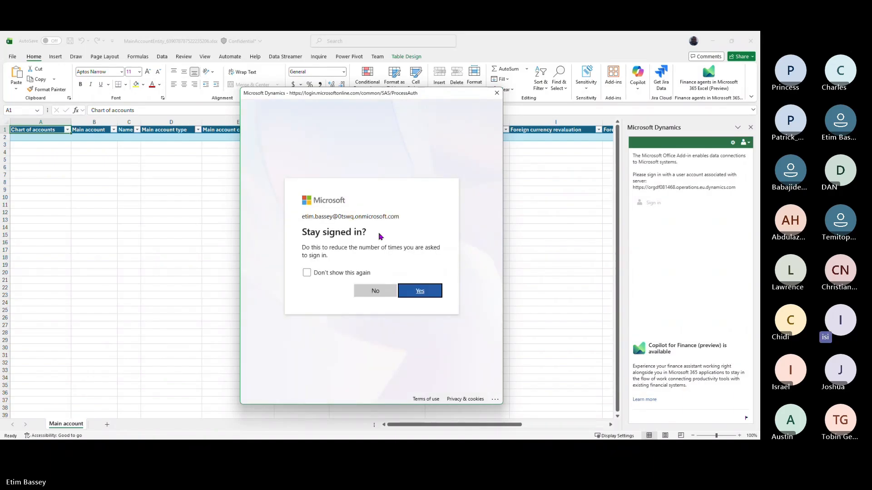
{"action": "left_click", "coordinate": [420, 292]}
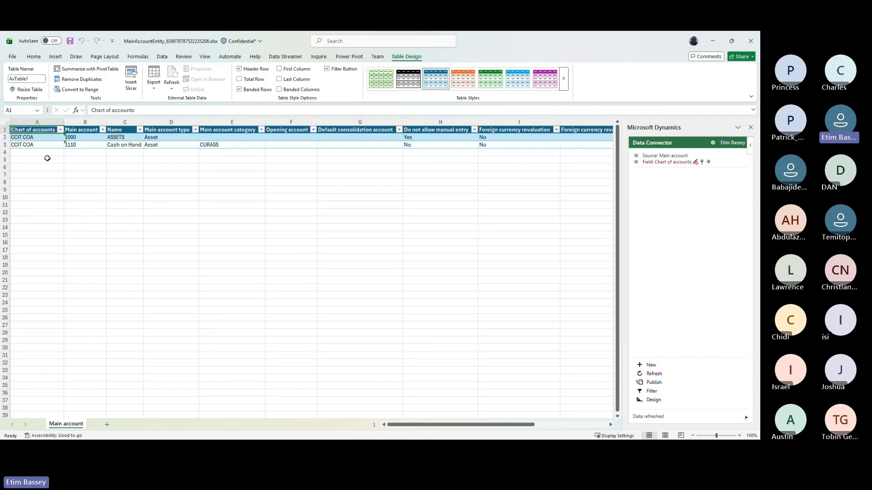
- Copy the account numbers from Sample COA and paste them into B2 of the Main account column
{"action": "left_click", "coordinate": [85, 152]}
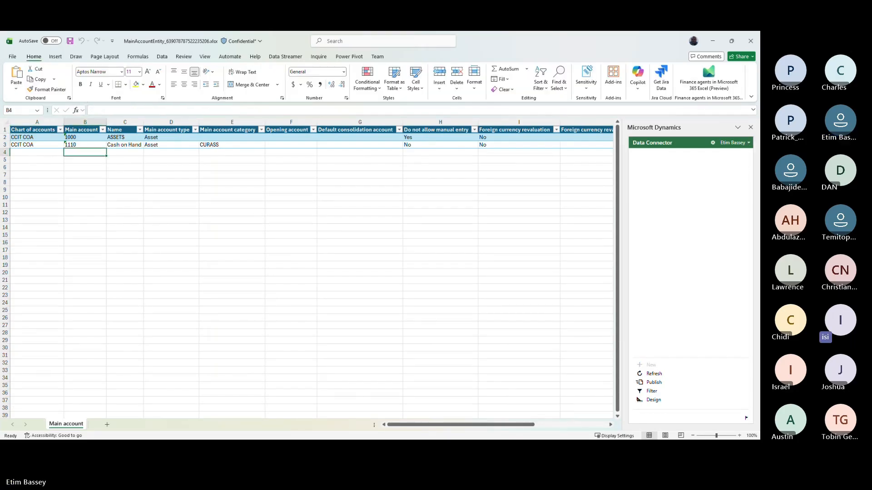
{"action": "key", "text": "alt+Tab"}
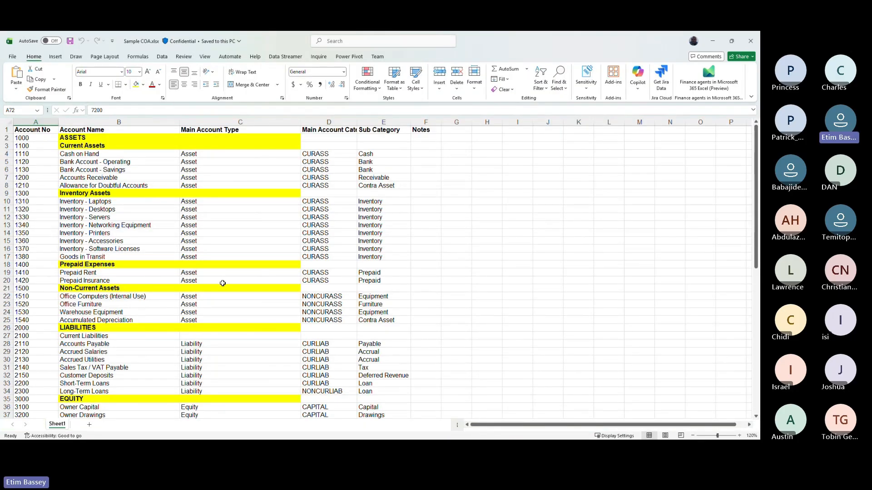
{"action": "left_click", "coordinate": [37, 138]}
{"action": "key", "text": "ctrl+shift+Down"}
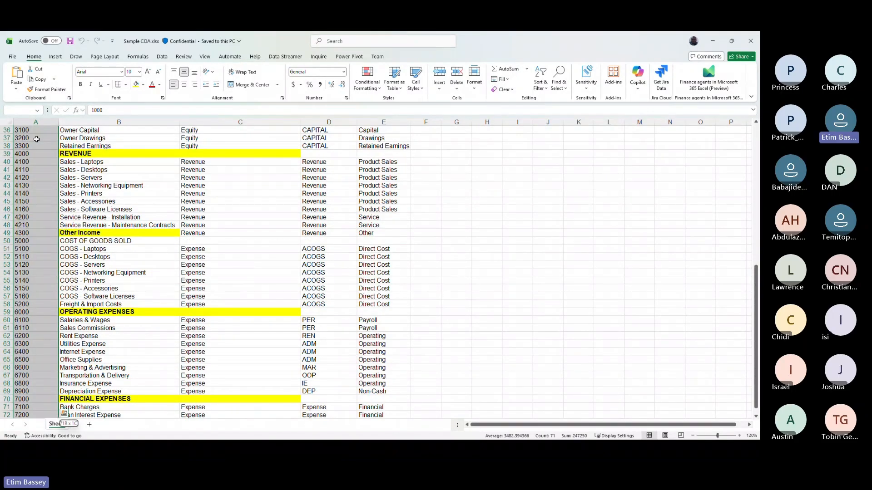
{"action": "key", "text": "ctrl+c"}
{"action": "key", "text": "alt+Tab"}
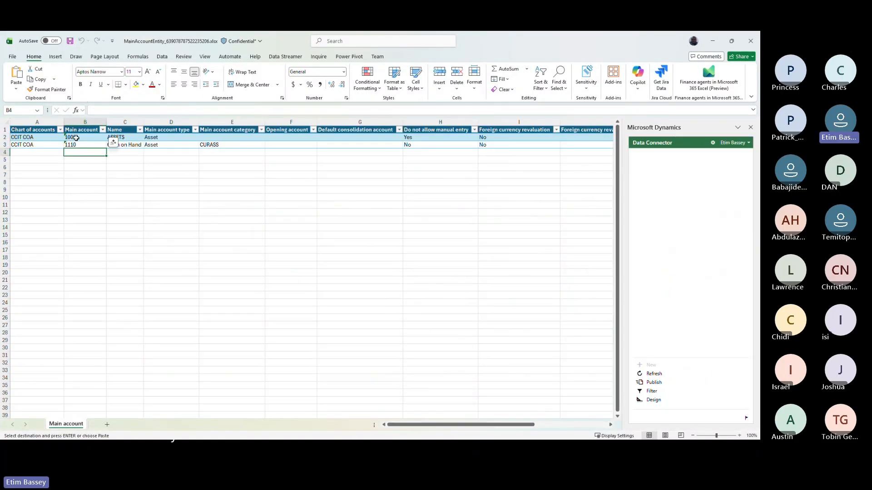
{"action": "left_click", "coordinate": [76, 138]}
{"action": "key", "text": "ctrl+v"}
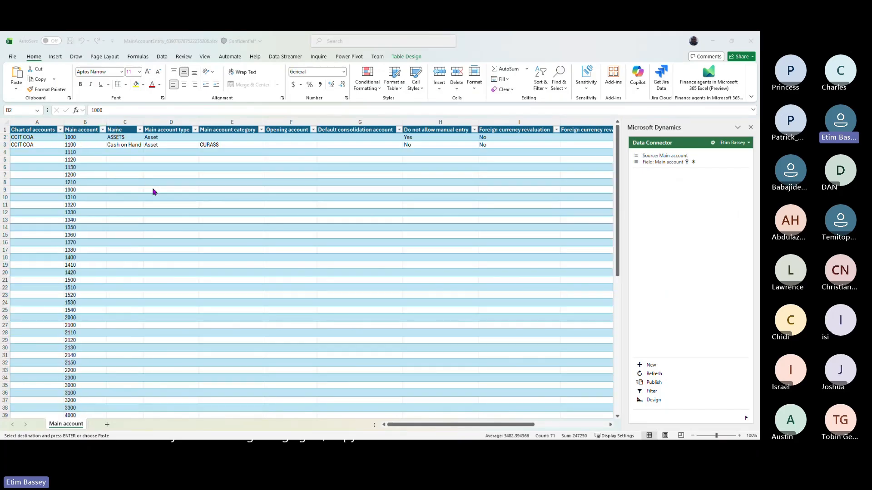
- Copy the account names from Sample COA, paste them into C2, and widen the Name column
{"action": "key", "text": "alt+Tab"}
{"action": "scroll", "coordinate": [105, 135], "scroll_direction": "up", "scroll_amount": 9}
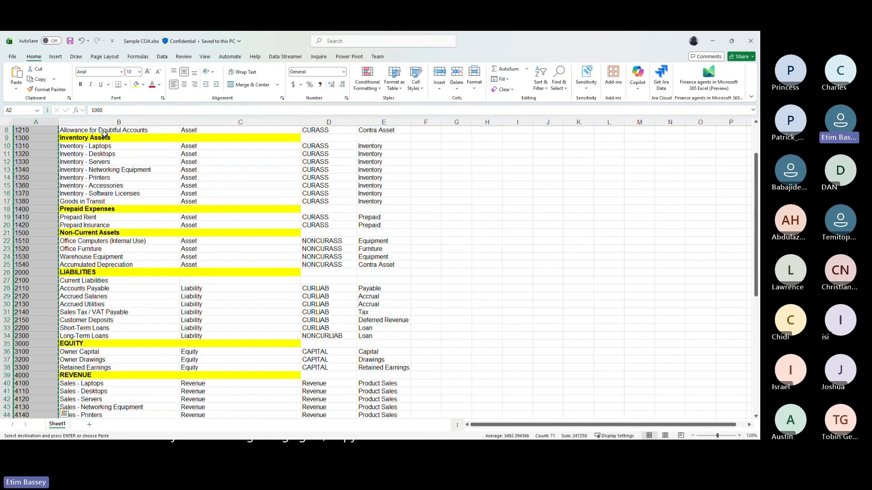
{"action": "scroll", "coordinate": [105, 134], "scroll_direction": "up", "scroll_amount": 3}
{"action": "left_click", "coordinate": [102, 137]}
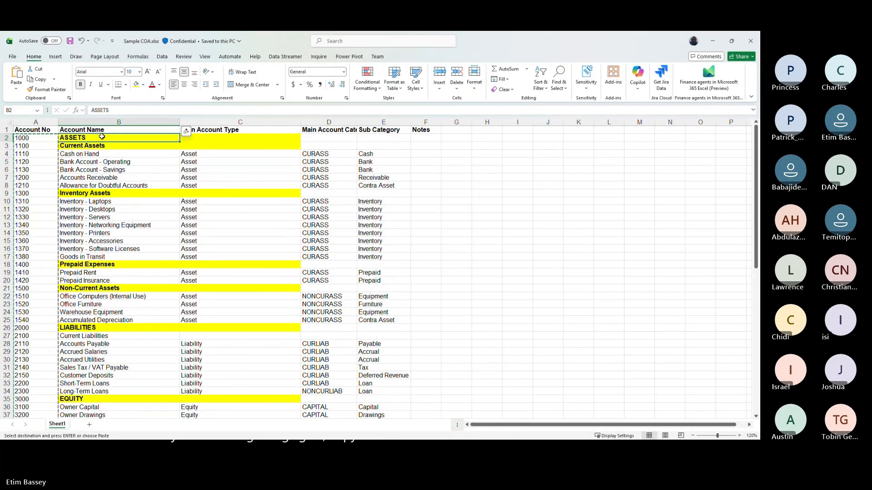
{"action": "key", "text": "ctrl+shift+Down"}
{"action": "key", "text": "alt+Tab"}
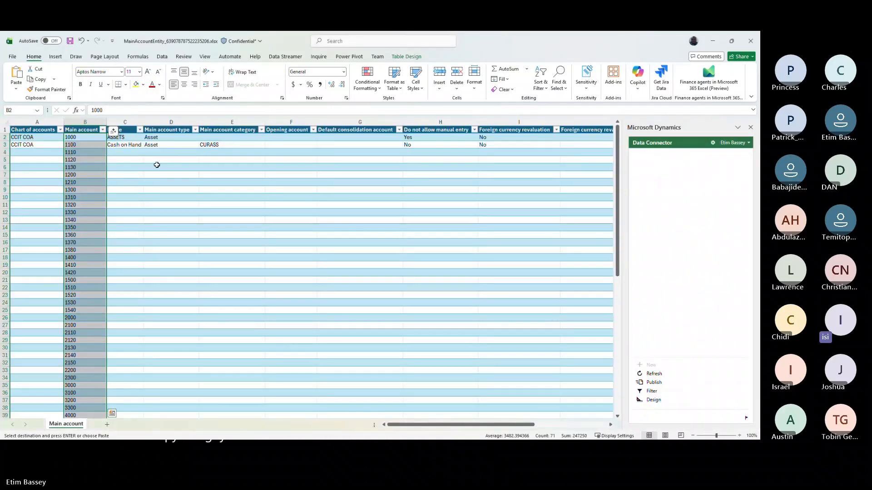
{"action": "left_click", "coordinate": [119, 137]}
{"action": "left_click", "coordinate": [16, 89]}
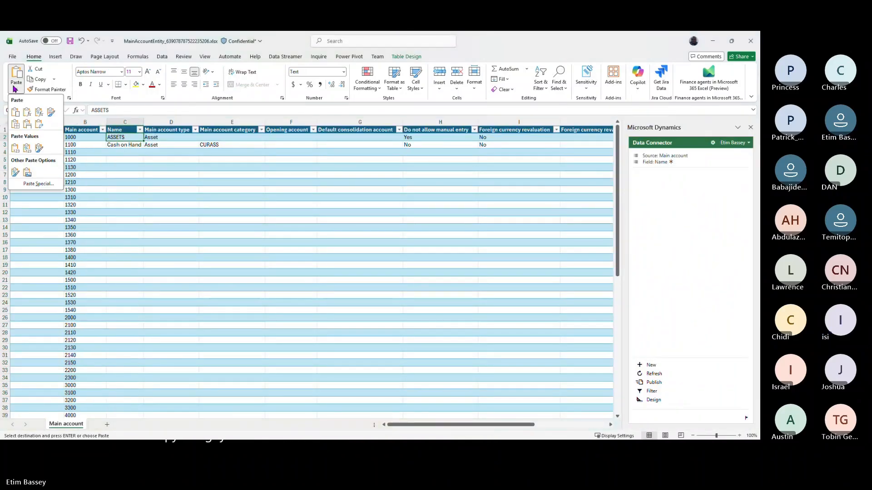
{"action": "left_click", "coordinate": [16, 148]}
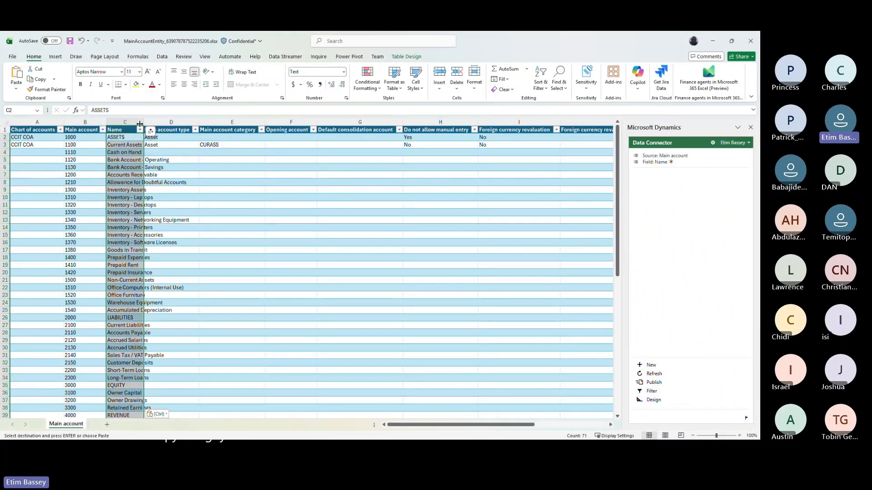
{"action": "left_click_drag", "start_coordinate": [140, 124], "coordinate": [210, 124]}
- Paste the account types from Sample COA into the Main account type column from D4
{"action": "left_click", "coordinate": [232, 151]}
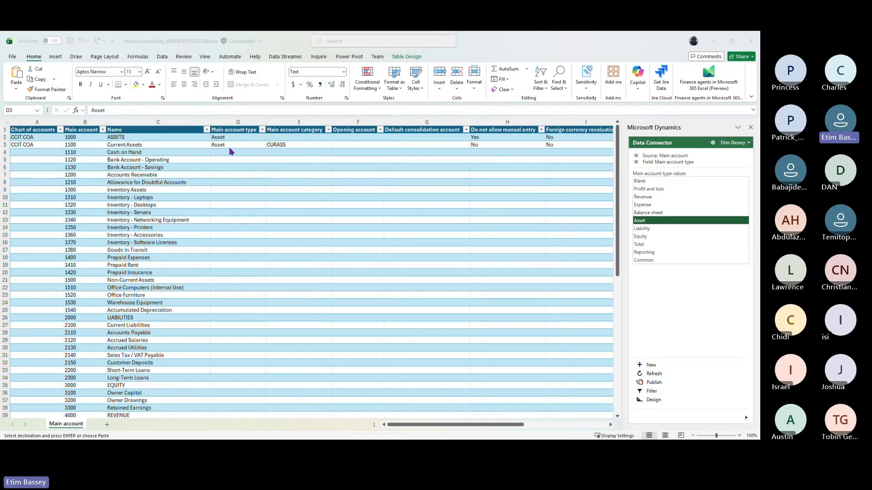
{"action": "key", "text": "alt+Tab"}
{"action": "scroll", "coordinate": [211, 148], "scroll_direction": "up", "scroll_amount": 4}
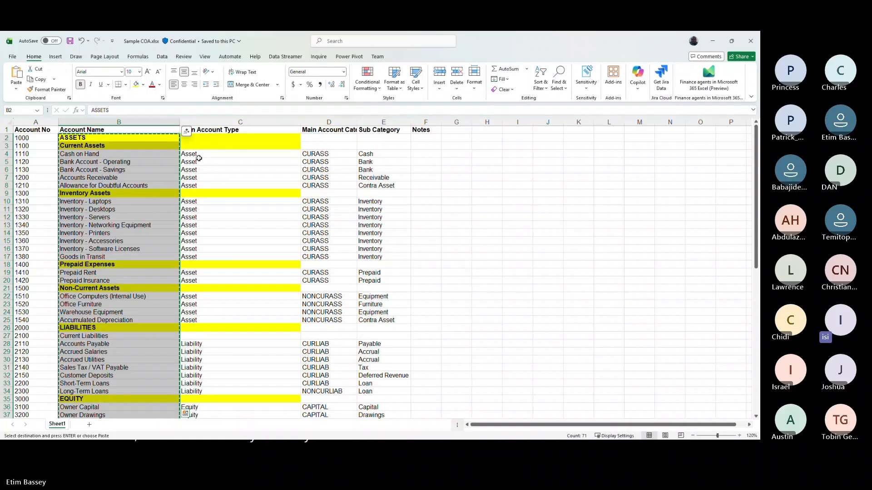
{"action": "left_click", "coordinate": [202, 155]}
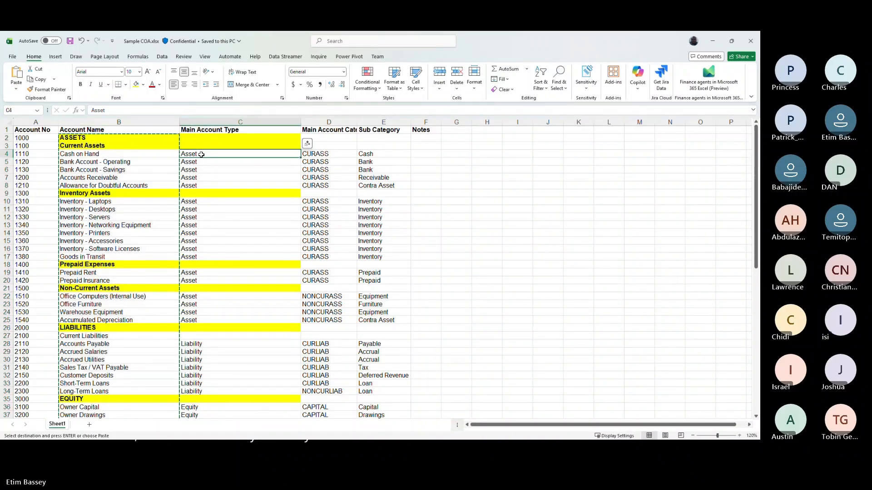
{"action": "key", "text": "shift+Down"}
{"action": "key", "text": "shift+Down"}
{"action": "key", "text": "shift+Down"}
{"action": "key", "text": "shift+Down"}
{"action": "key", "text": "ctrl+shift+Down"}
{"action": "key", "text": "ctrl+shift+Down"}
{"action": "key", "text": "ctrl+shift+Down"}
{"action": "key", "text": "ctrl+shift+Down"}
{"action": "key", "text": "ctrl+shift+Down"}
{"action": "key", "text": "ctrl+shift+Down"}
{"action": "key", "text": "ctrl+shift+Down"}
{"action": "key", "text": "ctrl+shift+Down"}
{"action": "key", "text": "ctrl+shift+Down"}
{"action": "key", "text": "ctrl+shift+Down"}
{"action": "key", "text": "ctrl+shift+Down"}
{"action": "key", "text": "ctrl+shift+Down"}
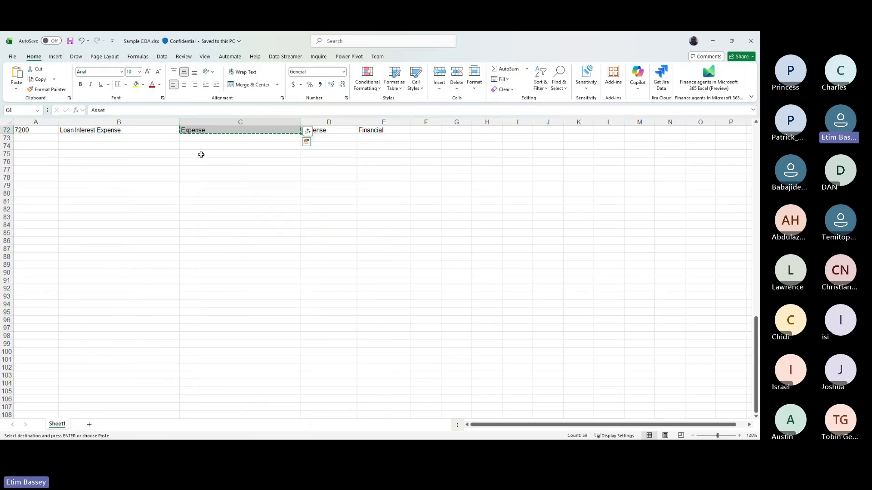
{"action": "key", "text": "alt+Tab"}
{"action": "left_click", "coordinate": [228, 152]}
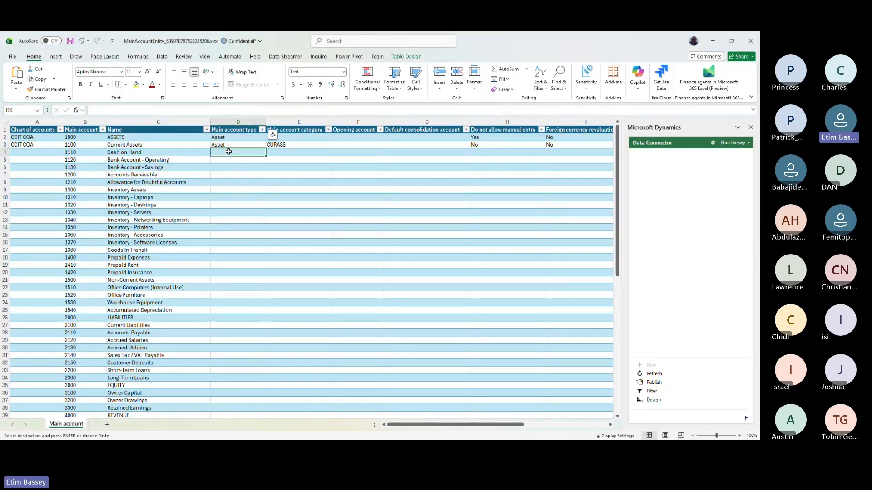
{"action": "key", "text": "ctrl+v"}
{"action": "scroll", "coordinate": [228, 152], "scroll_direction": "down", "scroll_amount": 15}
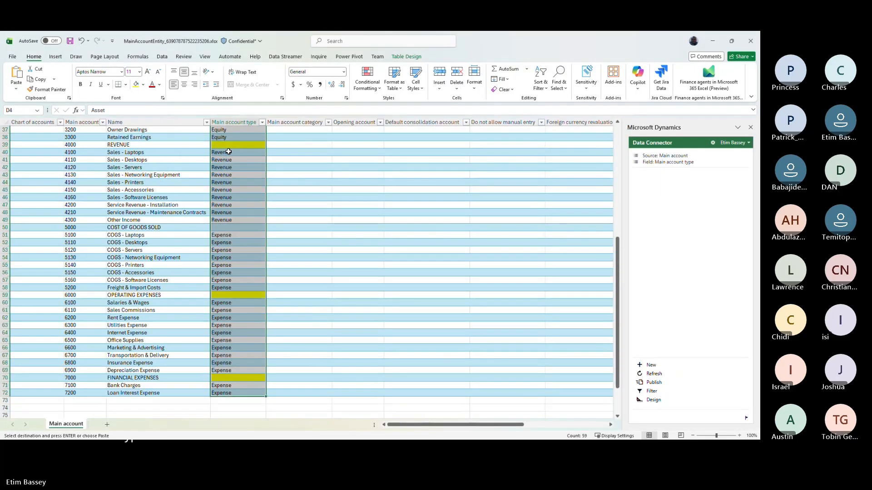
{"action": "scroll", "coordinate": [228, 152], "scroll_direction": "up", "scroll_amount": 6}
{"action": "scroll", "coordinate": [229, 152], "scroll_direction": "up", "scroll_amount": 9}
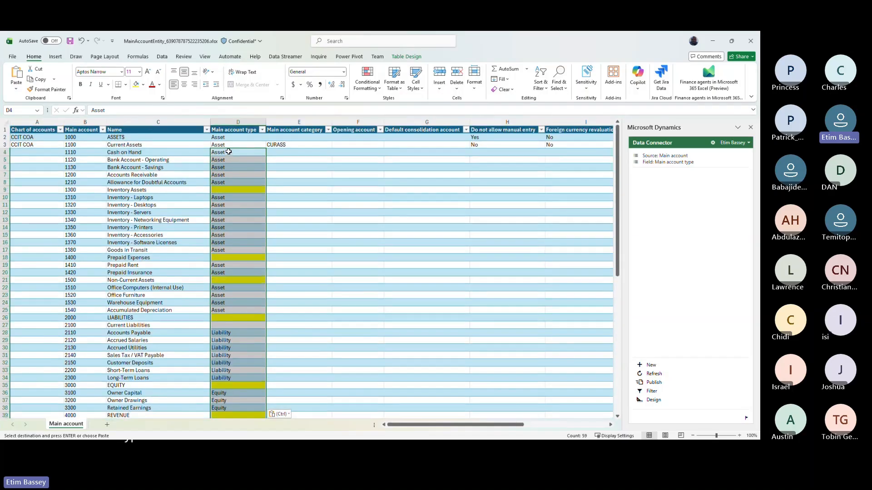
- Paste the main account category codes (CURASS, NONCURASS, etc.) as values starting at E4
{"action": "key", "text": "alt+Tab"}
{"action": "scroll", "coordinate": [234, 148], "scroll_direction": "up", "scroll_amount": 20}
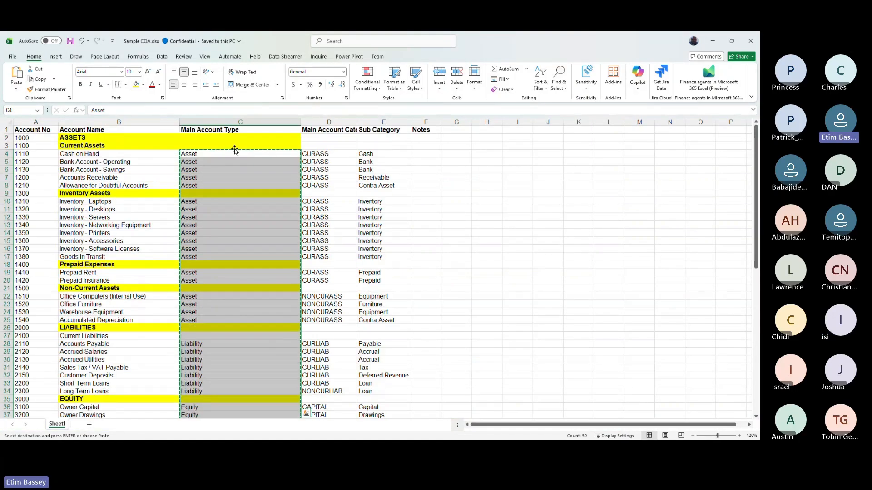
{"action": "left_click", "coordinate": [322, 155]}
{"action": "key", "text": "ctrl+shift+Down"}
{"action": "key", "text": "ctrl+shift+Down"}
{"action": "key", "text": "ctrl+shift+Down"}
{"action": "key", "text": "ctrl+shift+Down"}
{"action": "key", "text": "ctrl+shift+Down"}
{"action": "key", "text": "ctrl+shift+Down"}
{"action": "key", "text": "ctrl+shift+Down"}
{"action": "key", "text": "ctrl+shift+Down"}
{"action": "key", "text": "ctrl+shift+Down"}
{"action": "key", "text": "ctrl+shift+Down"}
{"action": "key", "text": "ctrl+shift+Down"}
{"action": "key", "text": "ctrl+shift+Down"}
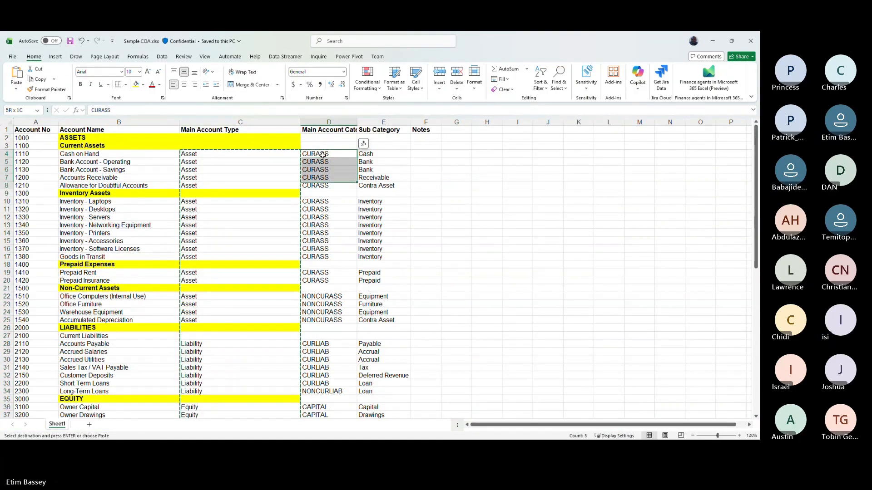
{"action": "key", "text": "ctrl+v"}
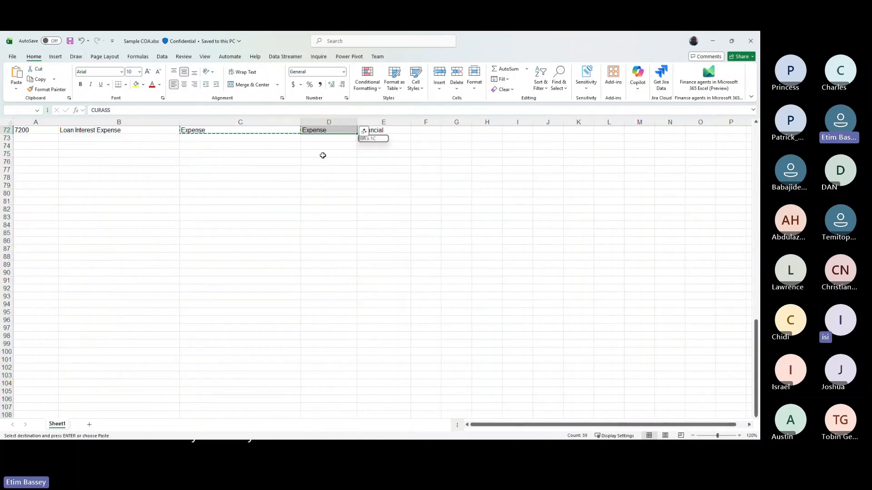
{"action": "key", "text": "alt+Tab"}
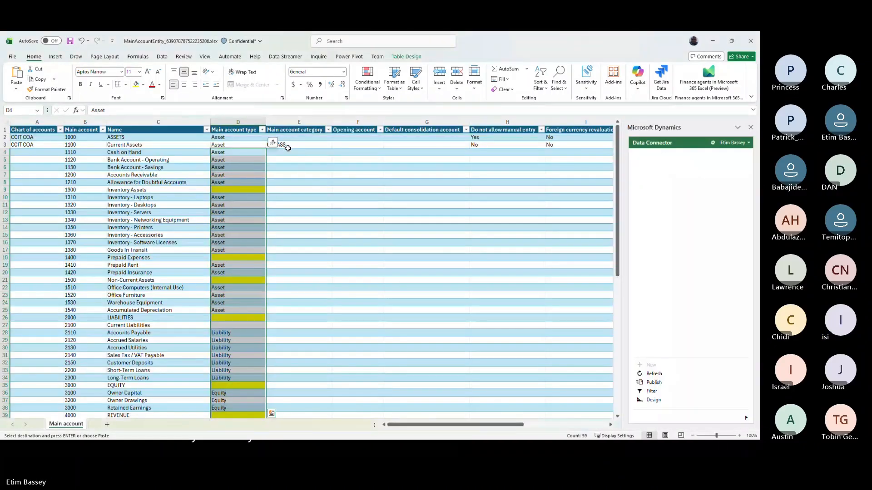
{"action": "left_click", "coordinate": [288, 146]}
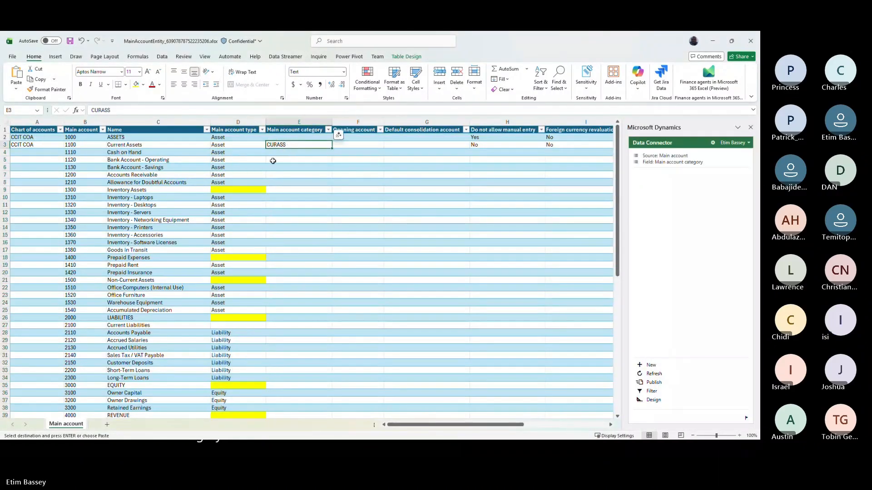
{"action": "key", "text": "alt+Tab"}
{"action": "scroll", "coordinate": [273, 162], "scroll_direction": "up", "scroll_amount": 20}
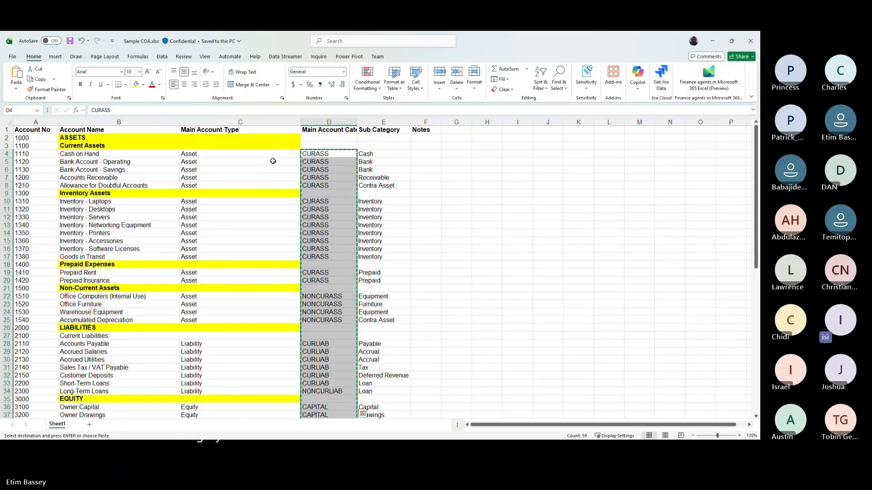
{"action": "key", "text": "alt+Tab"}
{"action": "key", "text": "Down"}
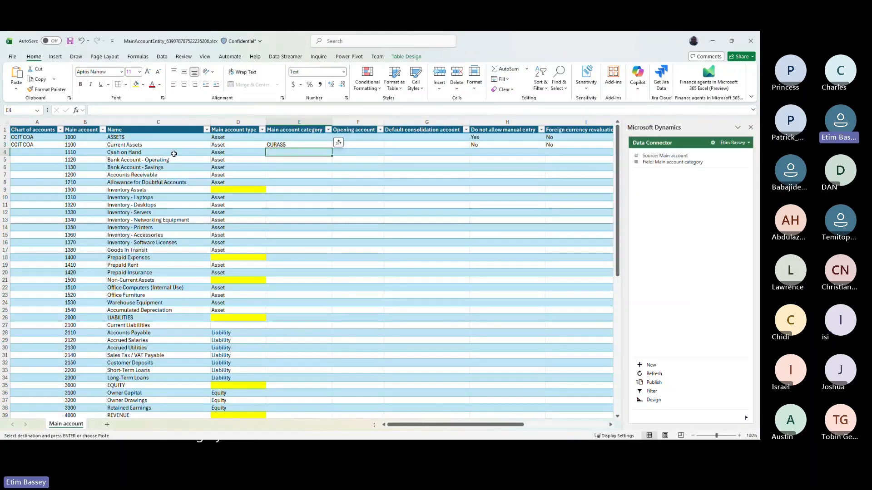
{"action": "left_click", "coordinate": [16, 89]}
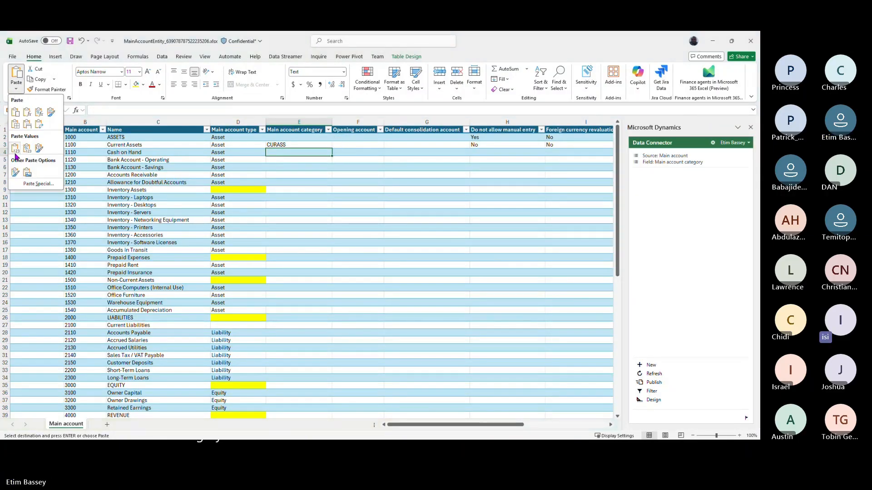
{"action": "left_click", "coordinate": [14, 153]}
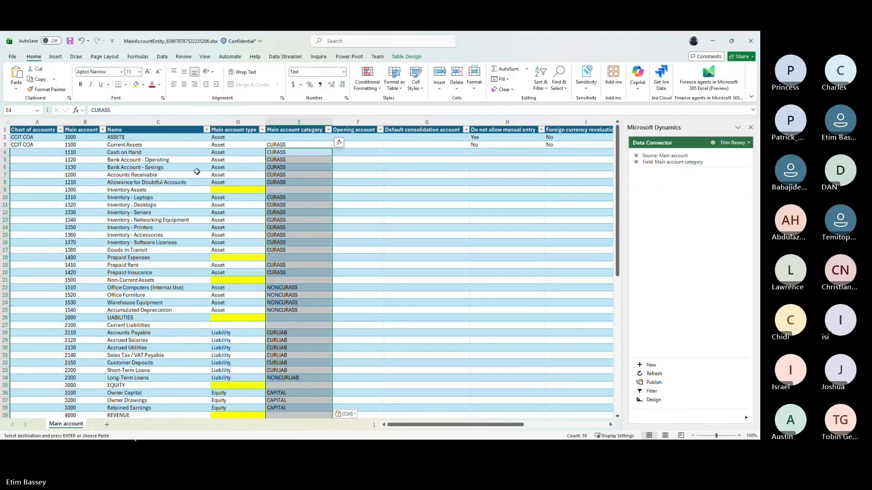
- Fill the chart of accounts column rows 3 to 72 with CCIT COA and publish to Dynamics
{"action": "left_click", "coordinate": [117, 145]}
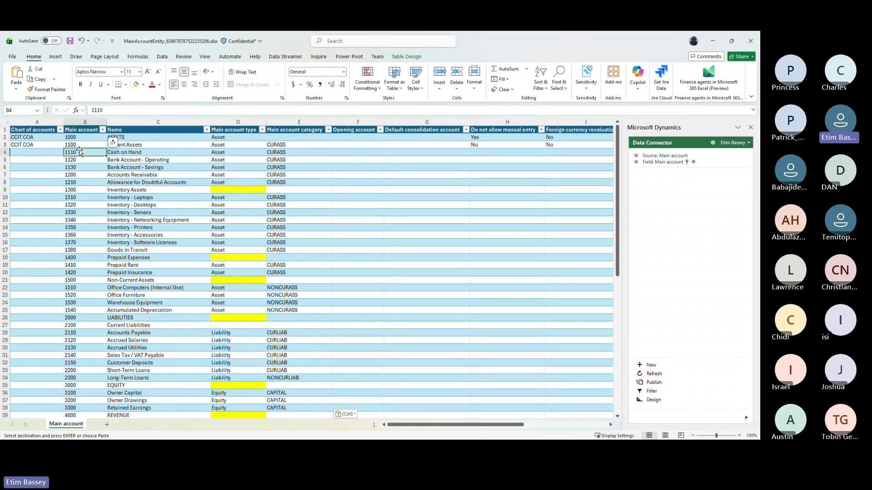
{"action": "left_click", "coordinate": [39, 146]}
{"action": "key", "text": "ctrl+c"}
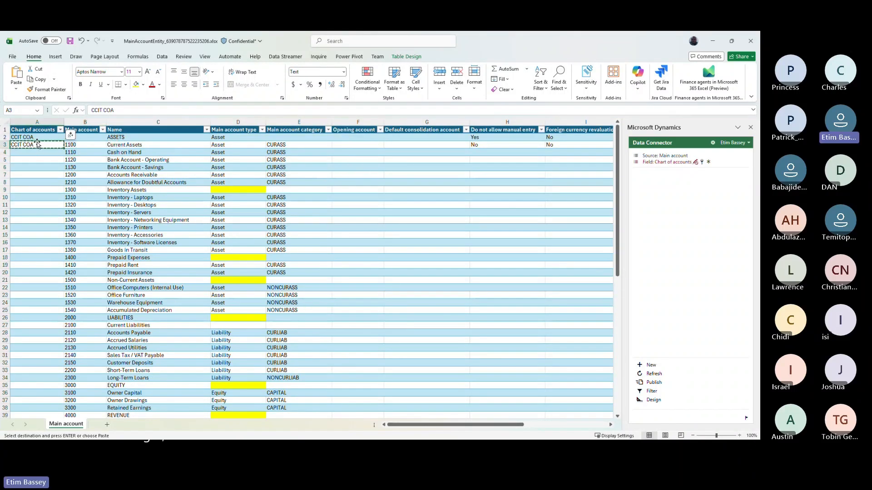
{"action": "left_click", "coordinate": [71, 145]}
{"action": "key", "text": "ctrl+shift+Down"}
{"action": "scroll", "coordinate": [74, 146], "scroll_direction": "down", "scroll_amount": 3}
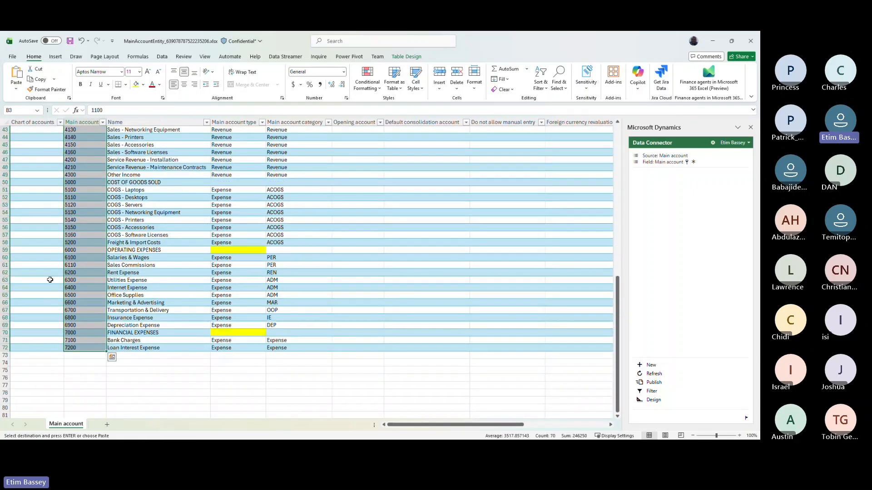
{"action": "left_click", "coordinate": [36, 348]}
{"action": "key", "text": "ctrl+shift+Up"}
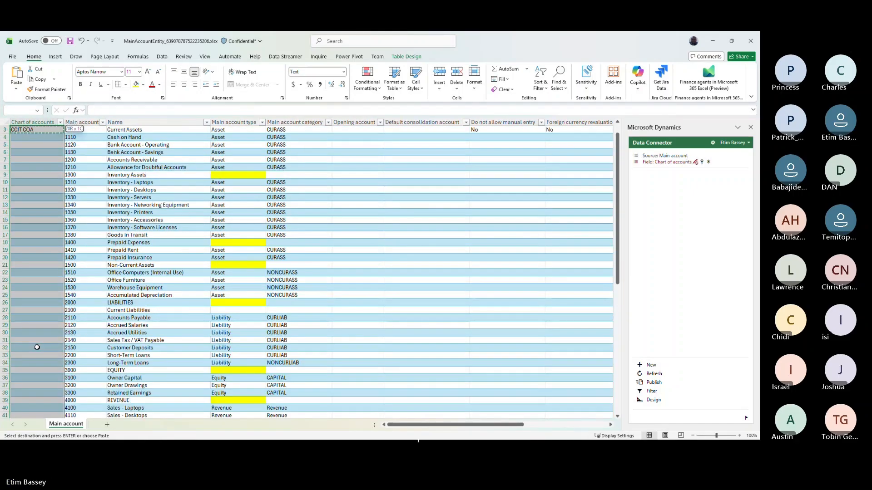
{"action": "key", "text": "ctrl+v"}
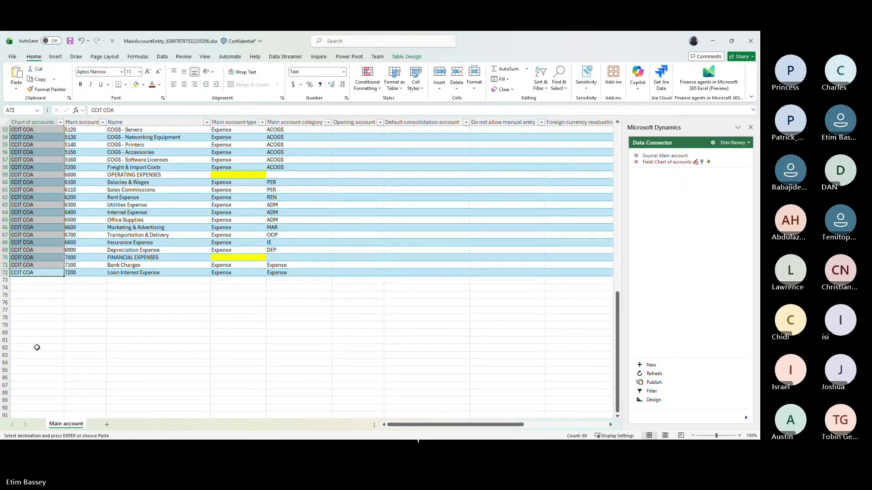
{"action": "key", "text": "ctrl+shift+Up"}
{"action": "left_click", "coordinate": [164, 167]}
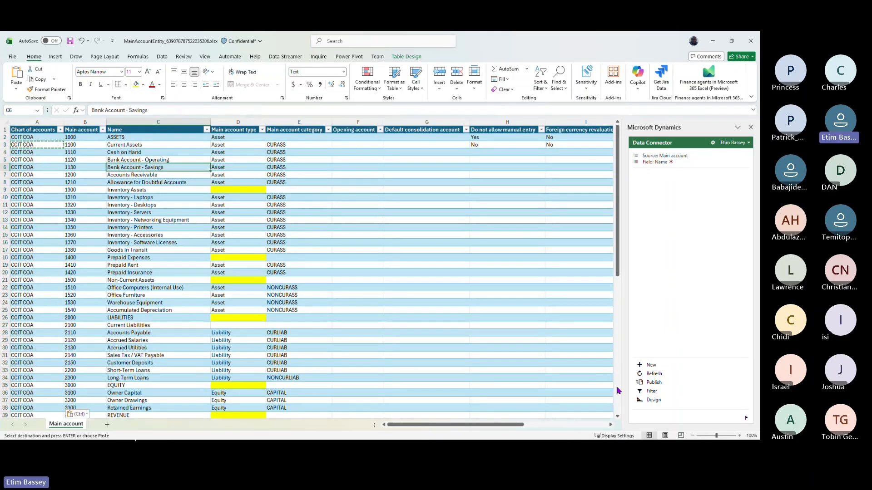
{"action": "left_click", "coordinate": [654, 383]}
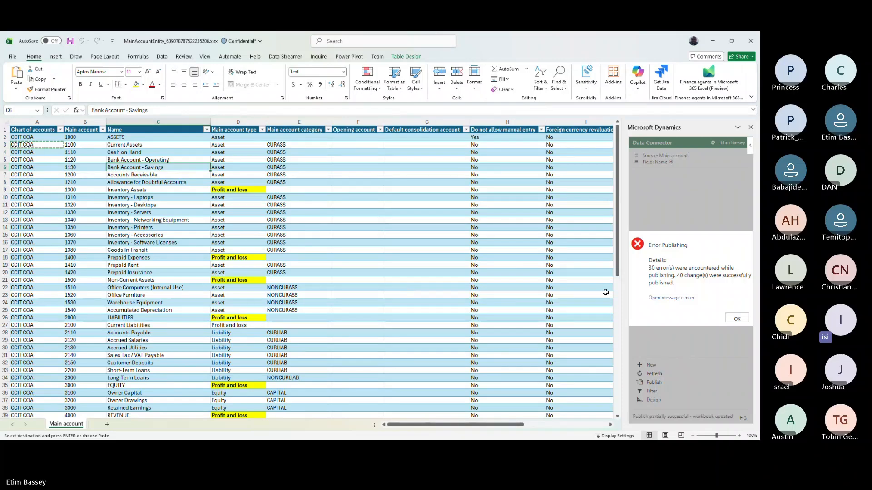
- Open the message center and jump to failed rows 72 and 71 to read their category errors
{"action": "left_click", "coordinate": [667, 300]}
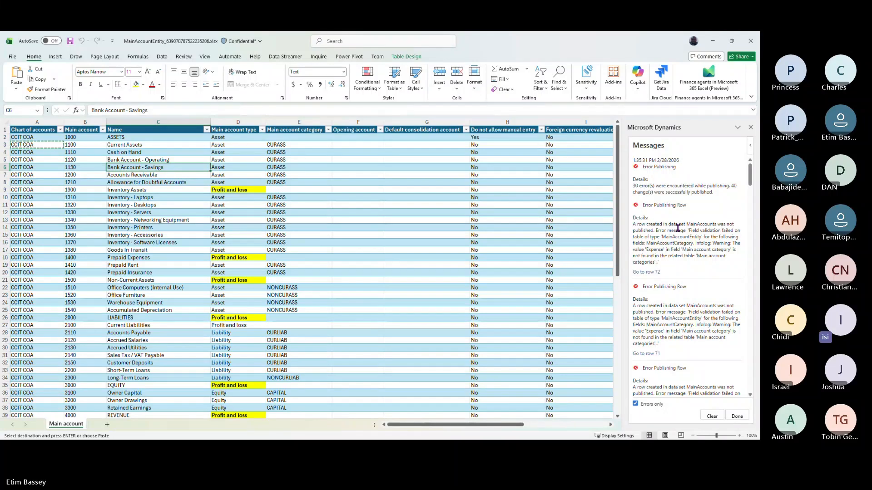
{"action": "scroll", "coordinate": [677, 228], "scroll_direction": "down", "scroll_amount": 2}
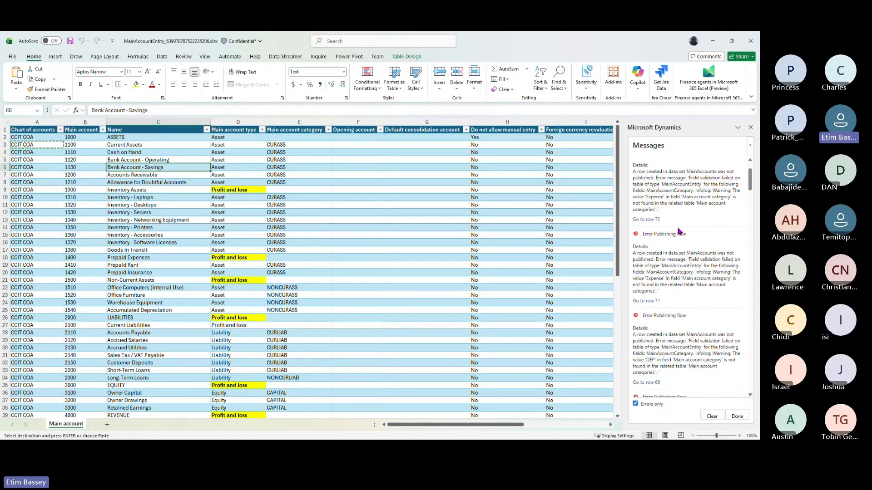
{"action": "left_click", "coordinate": [651, 219]}
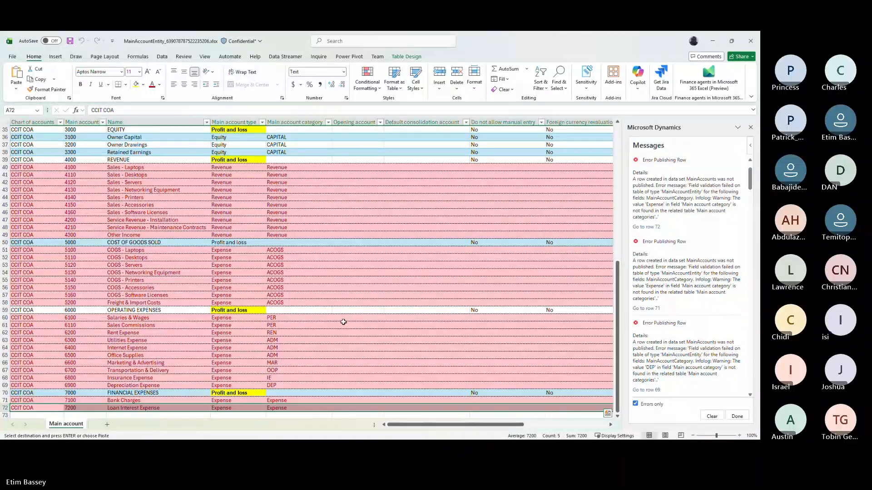
{"action": "scroll", "coordinate": [343, 322], "scroll_direction": "down", "scroll_amount": 2}
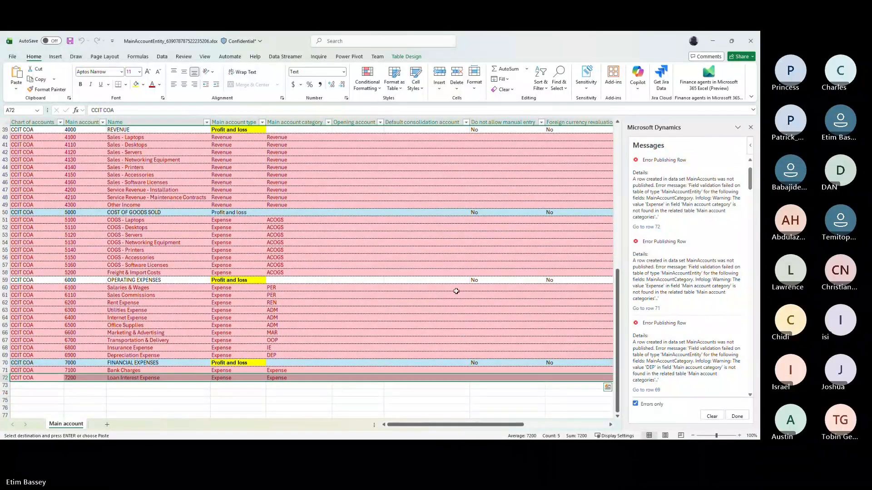
{"action": "left_click", "coordinate": [645, 309]}
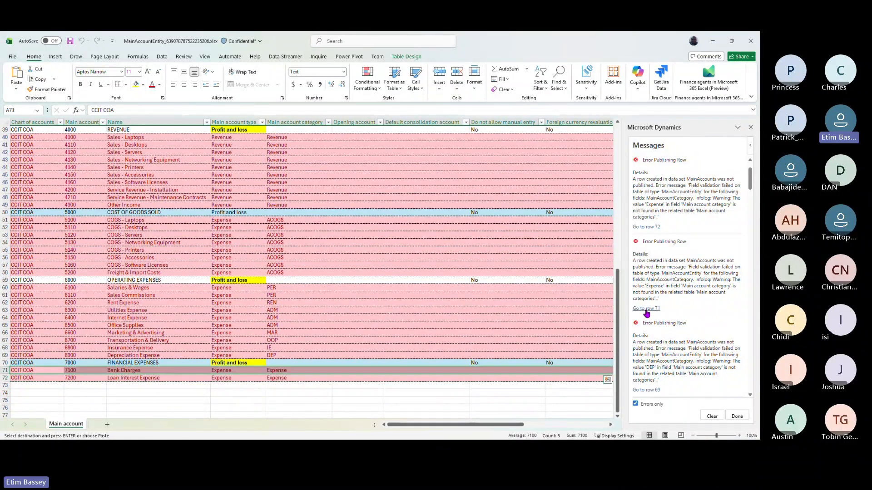
{"action": "scroll", "coordinate": [649, 336], "scroll_direction": "down", "scroll_amount": 5}
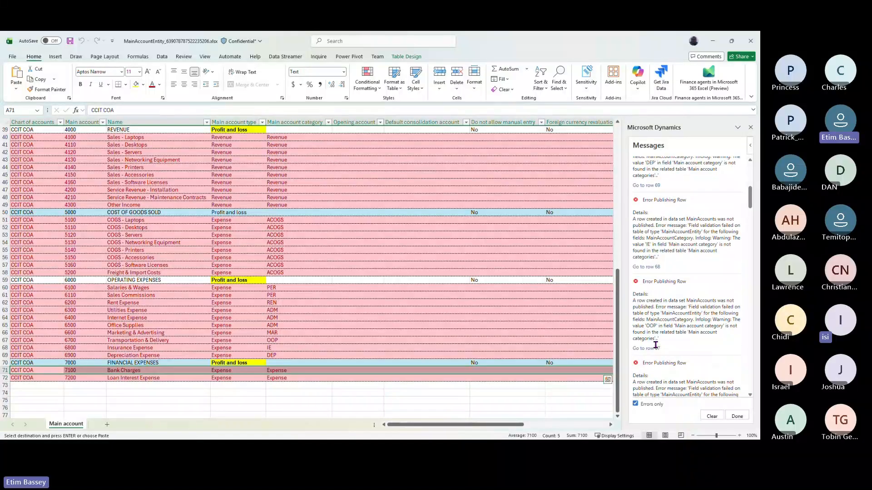
{"action": "scroll", "coordinate": [655, 345], "scroll_direction": "down", "scroll_amount": 10}
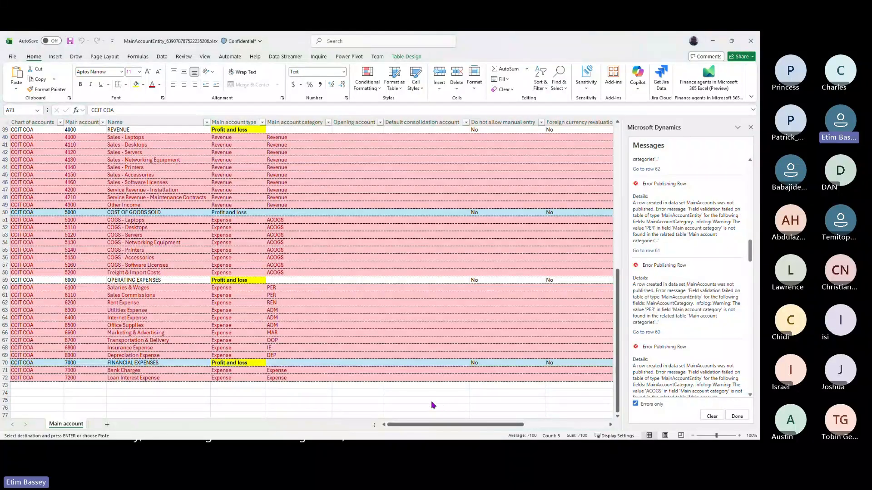
{"action": "key", "text": "alt+Tab"}
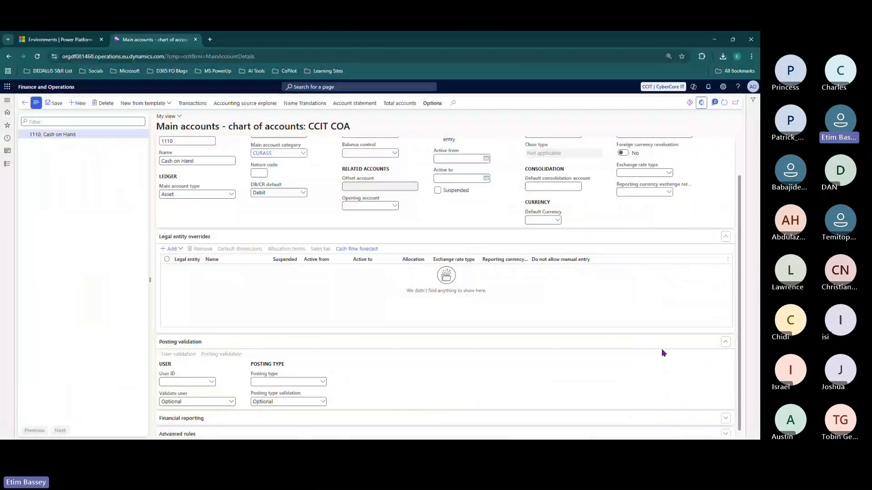
{"action": "left_click", "coordinate": [724, 103]}
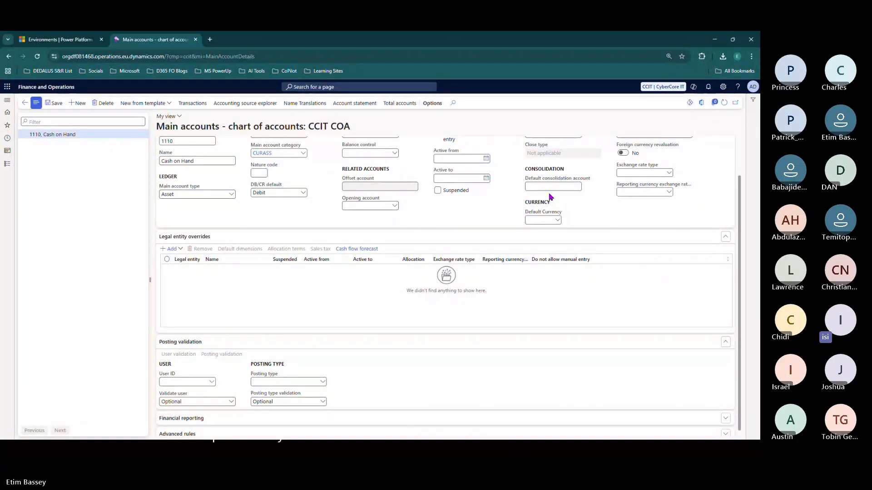
{"action": "scroll", "coordinate": [91, 200], "scroll_direction": "down", "scroll_amount": 5}
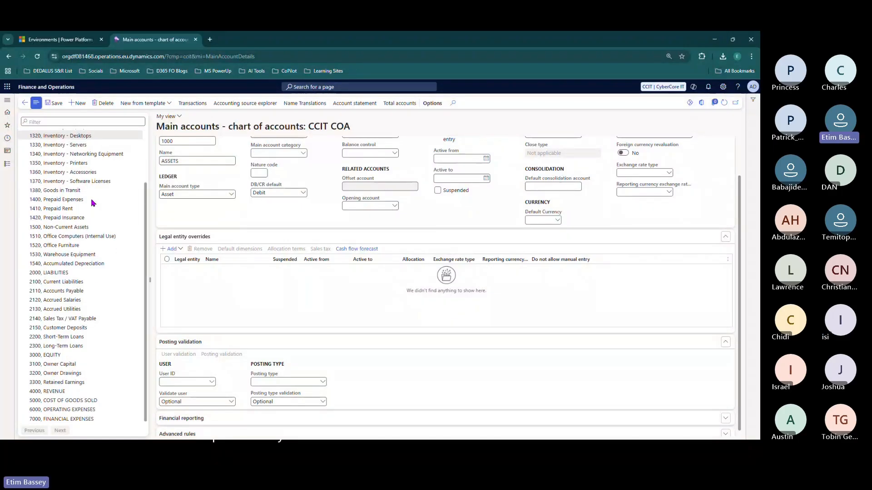
{"action": "scroll", "coordinate": [93, 203], "scroll_direction": "up", "scroll_amount": 3}
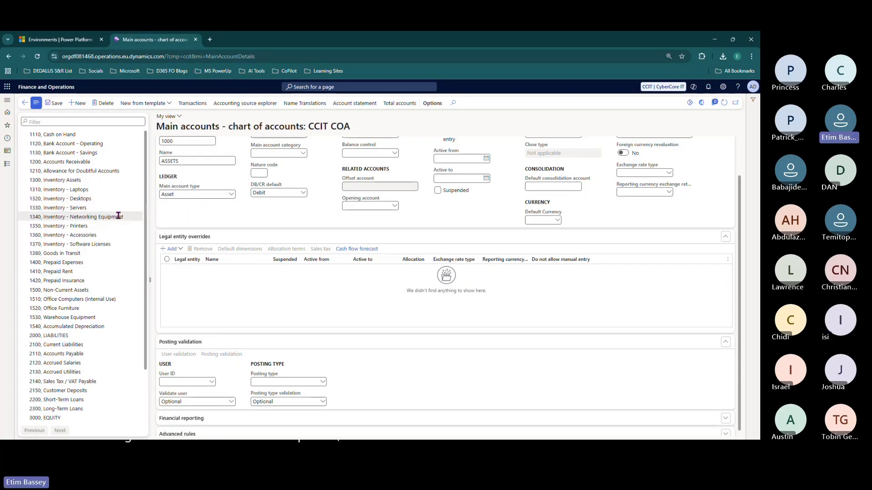
{"action": "key", "text": "alt+Tab"}
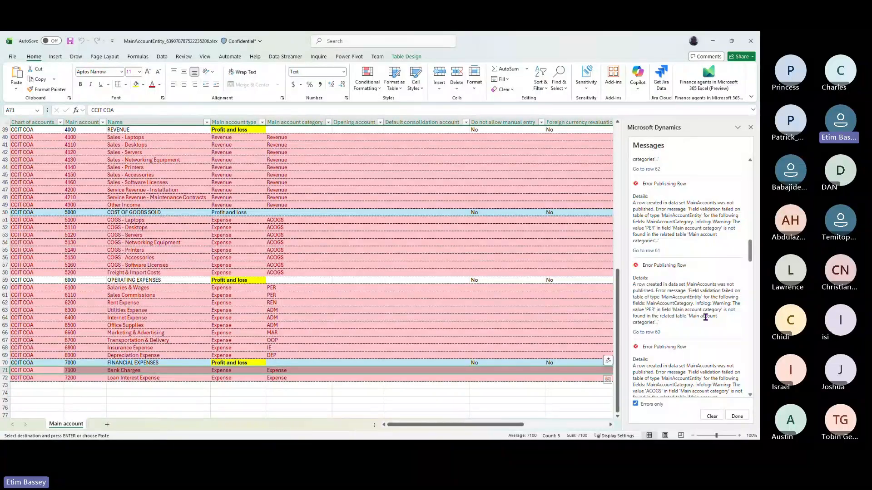
- Jump to failed row 60 and compare its PER category against the Dynamics main accounts page
{"action": "left_click", "coordinate": [653, 333]}
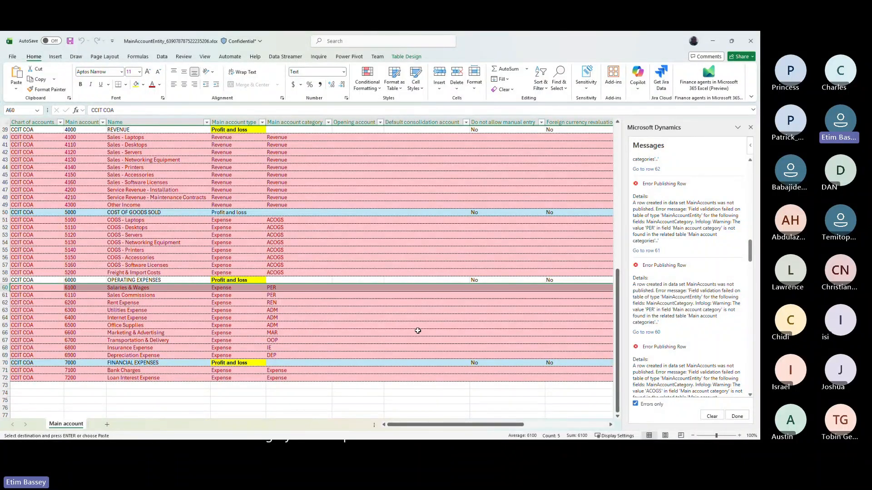
{"action": "left_click", "coordinate": [289, 287]}
{"action": "scroll", "coordinate": [658, 304], "scroll_direction": "down", "scroll_amount": 8}
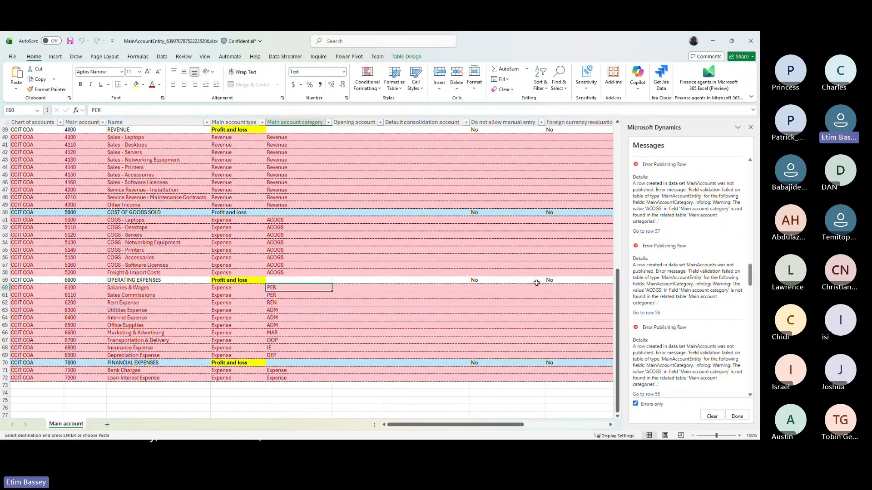
{"action": "scroll", "coordinate": [623, 259], "scroll_direction": "up", "scroll_amount": 12}
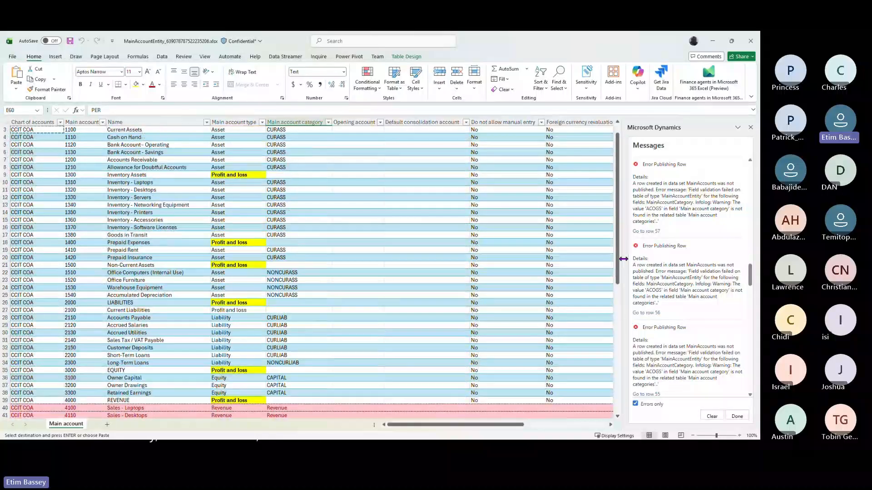
{"action": "key", "text": "alt+Tab"}
{"action": "scroll", "coordinate": [109, 232], "scroll_direction": "down", "scroll_amount": 3}
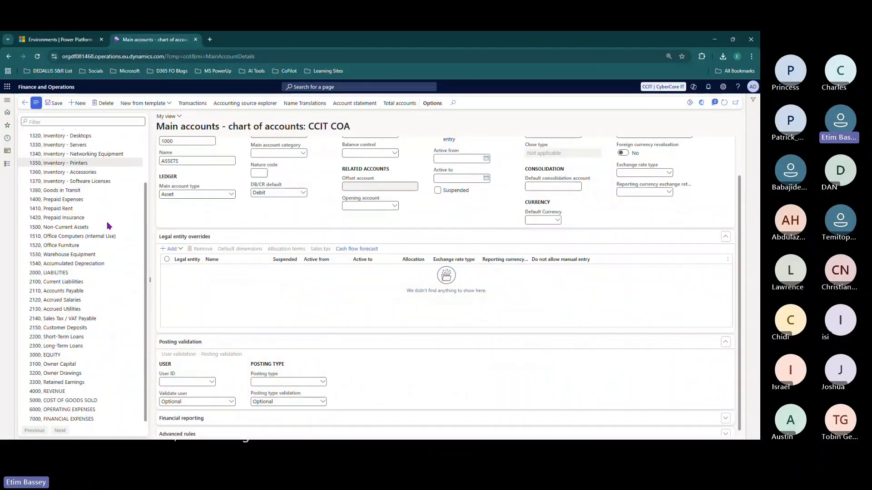
{"action": "scroll", "coordinate": [109, 226], "scroll_direction": "up", "scroll_amount": 3}
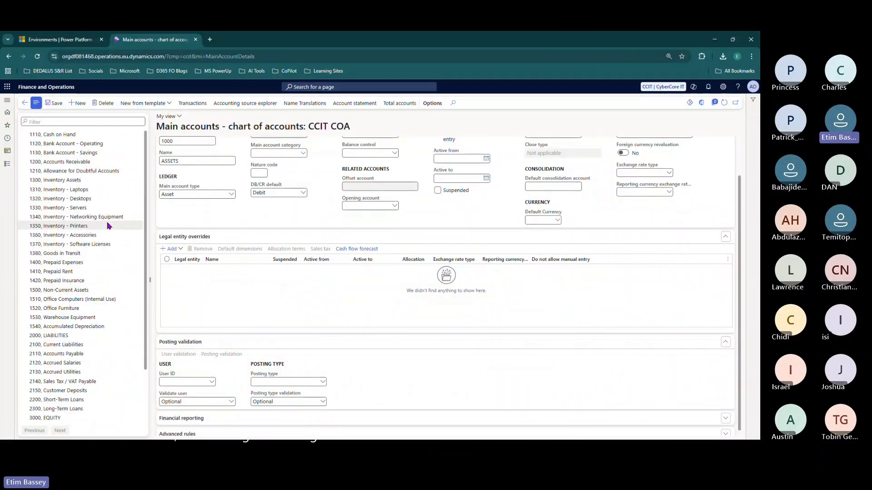
{"action": "key", "text": "alt+Tab"}
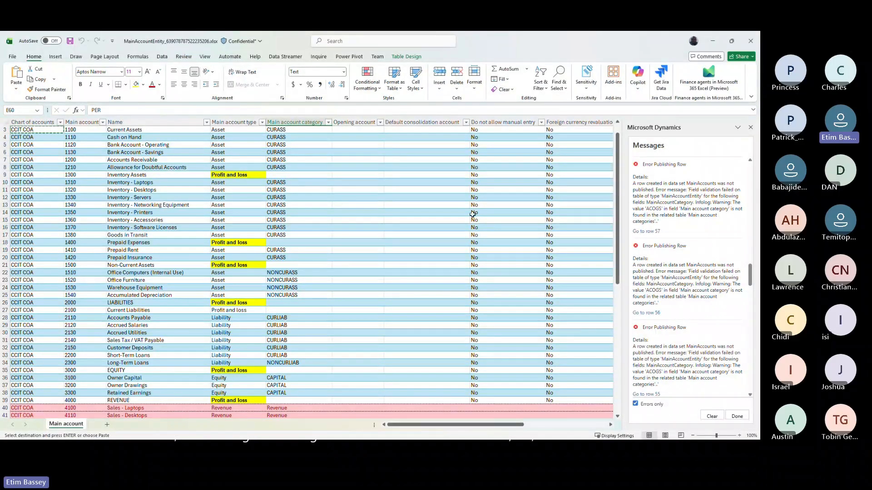
{"action": "scroll", "coordinate": [472, 213], "scroll_direction": "up", "scroll_amount": 1}
{"action": "scroll", "coordinate": [709, 227], "scroll_direction": "up", "scroll_amount": 8}
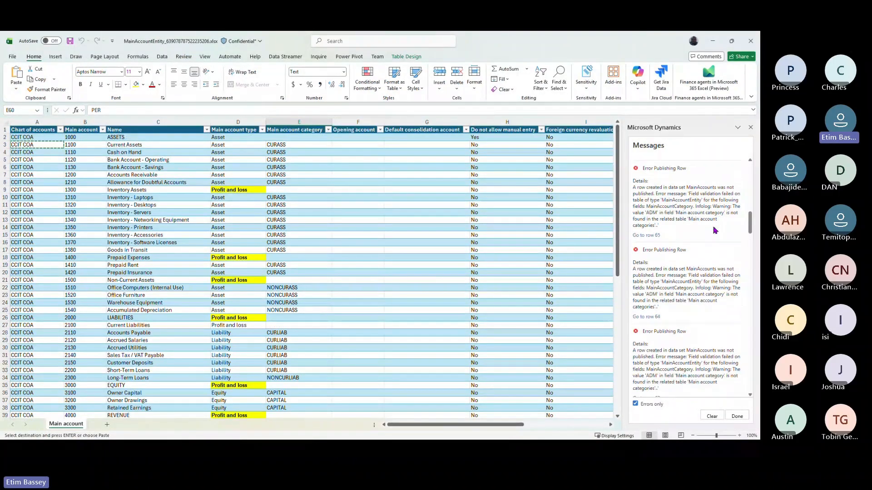
{"action": "scroll", "coordinate": [716, 231], "scroll_direction": "up", "scroll_amount": 5}
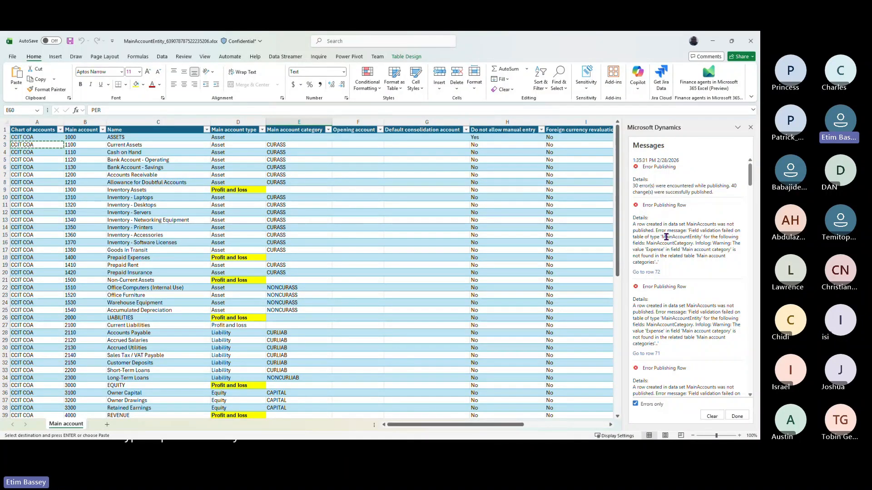
- Check the Expense category in E72 of failed row 72, then close the Dynamics messages pane
{"action": "key", "text": "alt+Tab"}
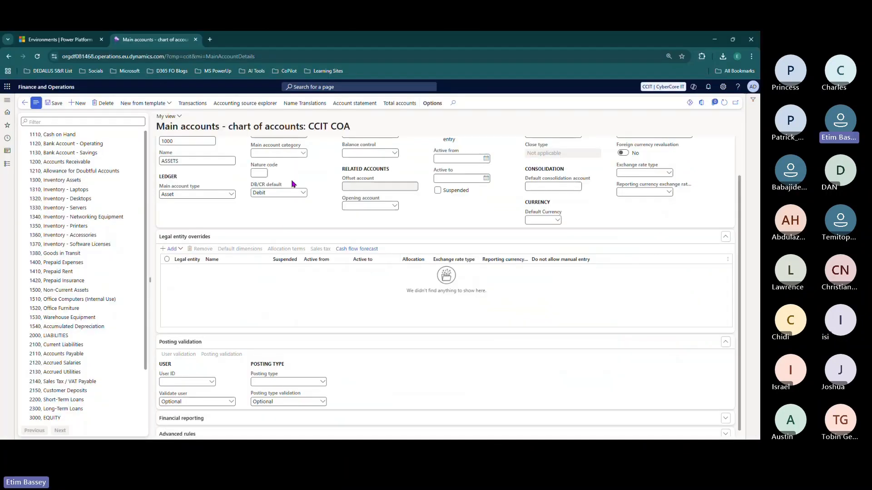
{"action": "key", "text": "alt+Tab"}
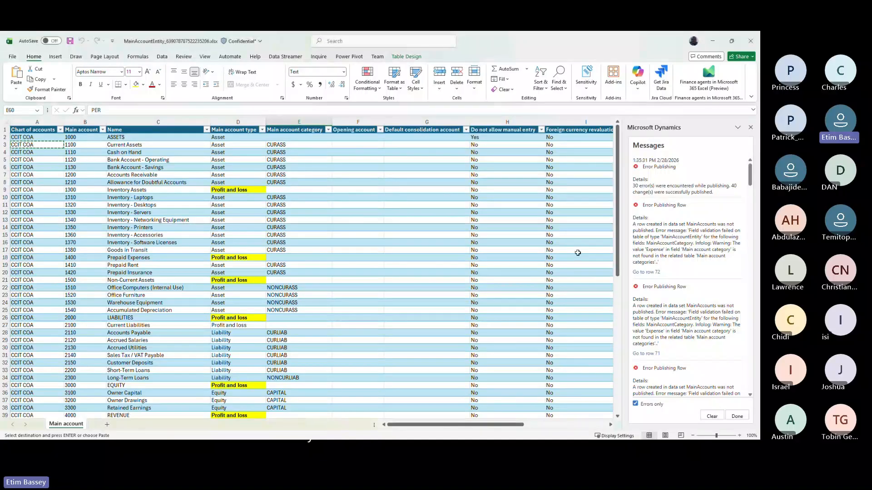
{"action": "left_click", "coordinate": [650, 272]}
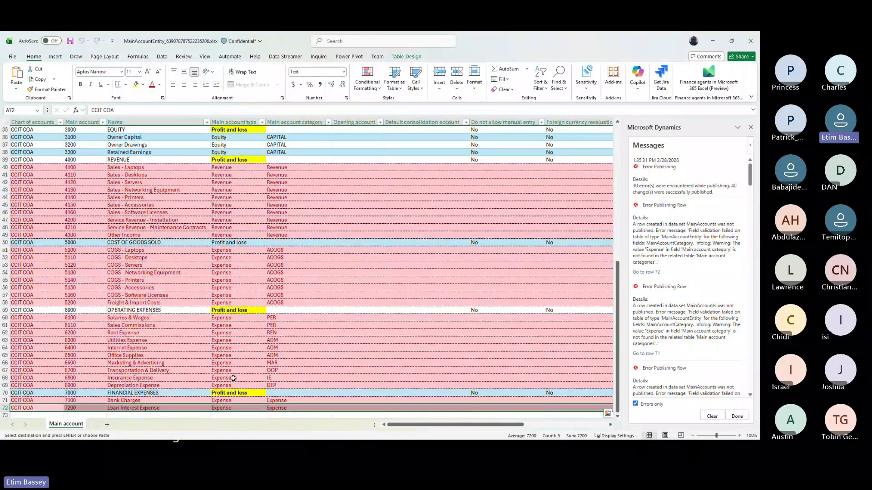
{"action": "left_click", "coordinate": [283, 408]}
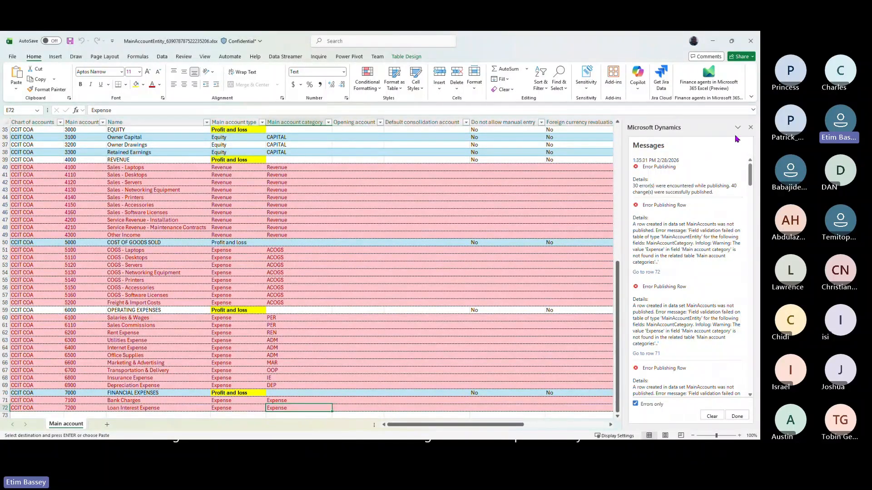
{"action": "left_click", "coordinate": [750, 128]}
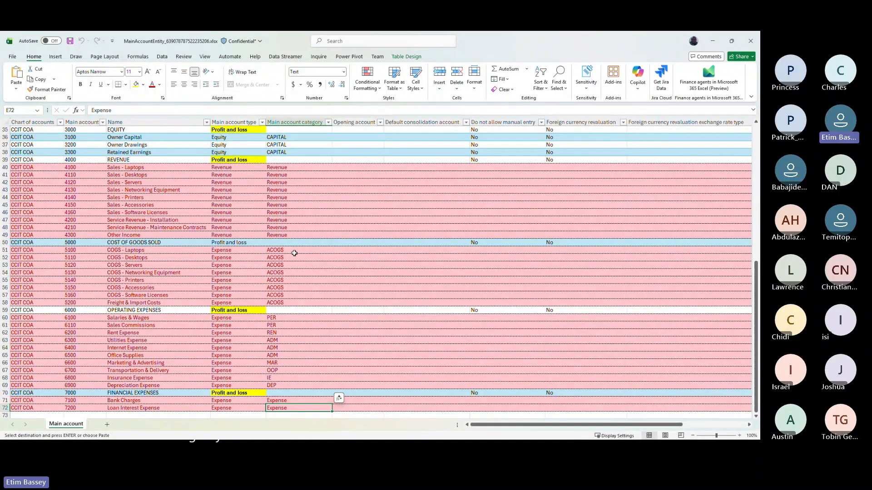
{"action": "scroll", "coordinate": [295, 253], "scroll_direction": "up", "scroll_amount": 11}
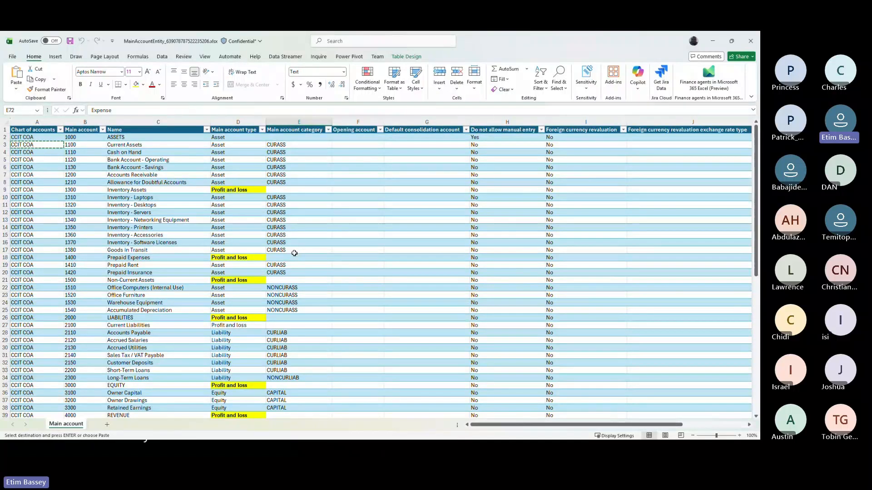
- Open account 1330 Inventory - Servers from the main accounts list, then go back to the dashboard
{"action": "key", "text": "alt+Tab"}
{"action": "scroll", "coordinate": [294, 253], "scroll_direction": "up", "scroll_amount": 1}
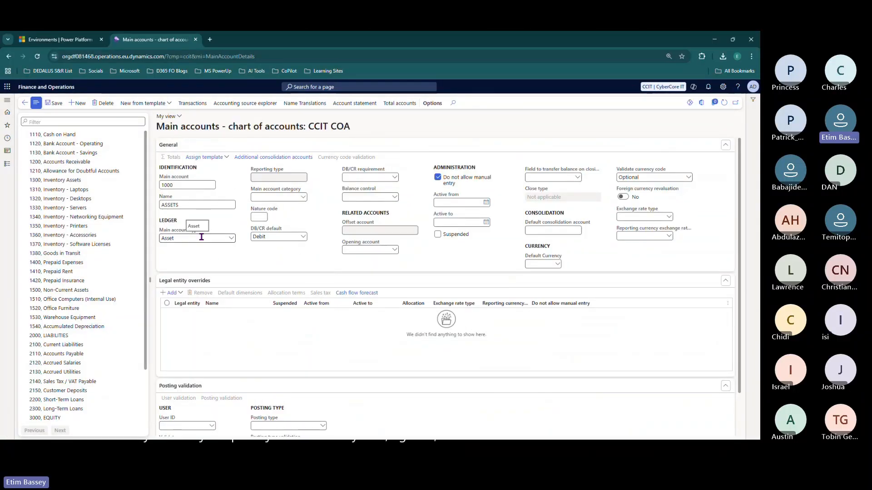
{"action": "left_click", "coordinate": [86, 210]}
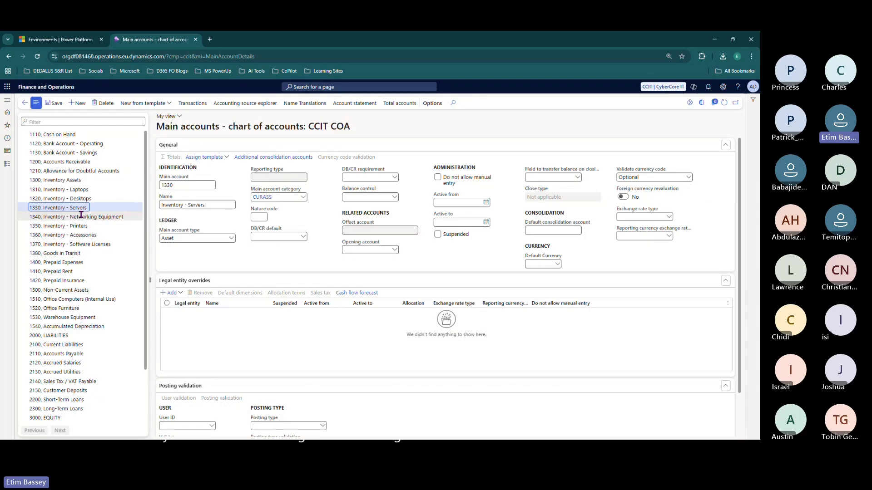
{"action": "left_click", "coordinate": [24, 103]}
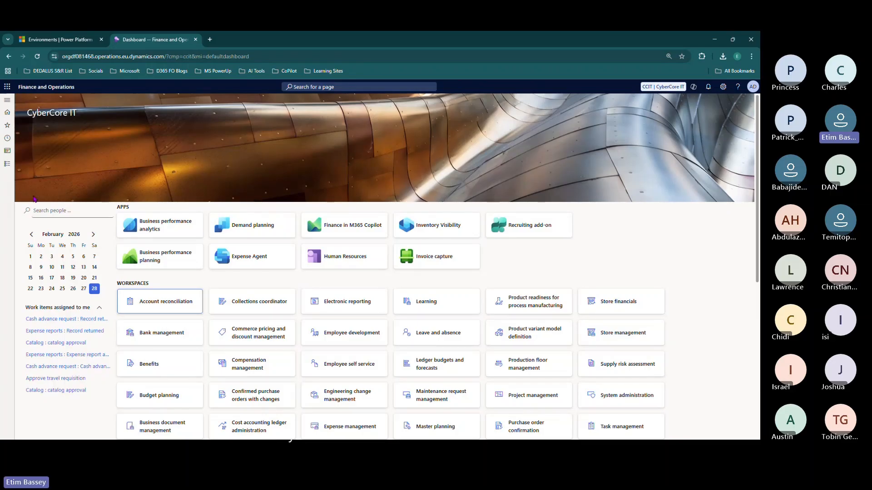
- Go to General ledger main accounts and confirm 1410 Prepaid Rent shows category CURASS
{"action": "left_click", "coordinate": [8, 171]}
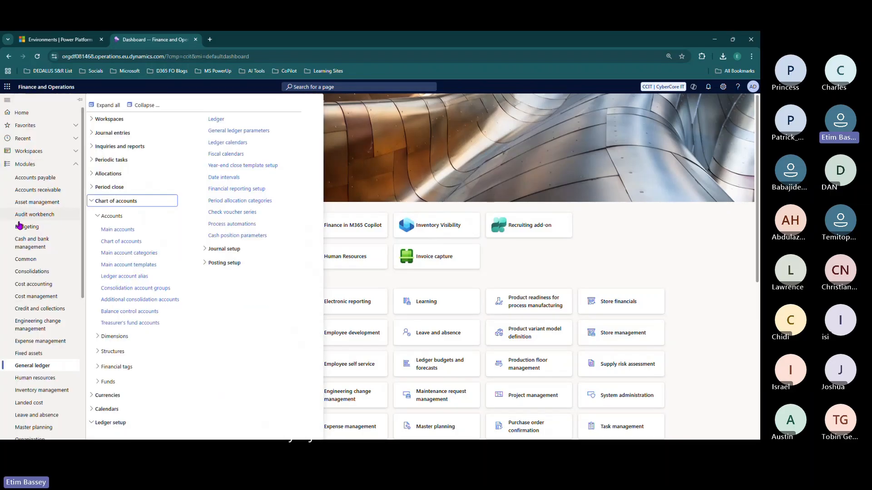
{"action": "left_click", "coordinate": [128, 232]}
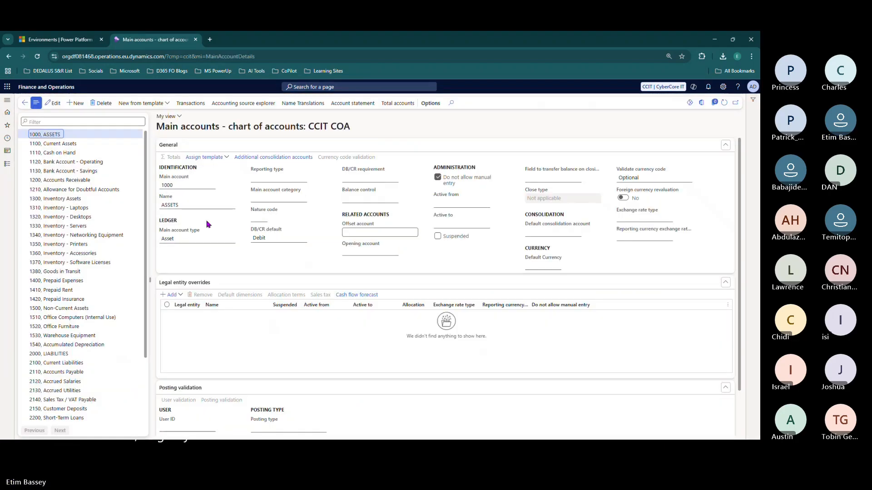
{"action": "scroll", "coordinate": [94, 296], "scroll_direction": "down", "scroll_amount": 2}
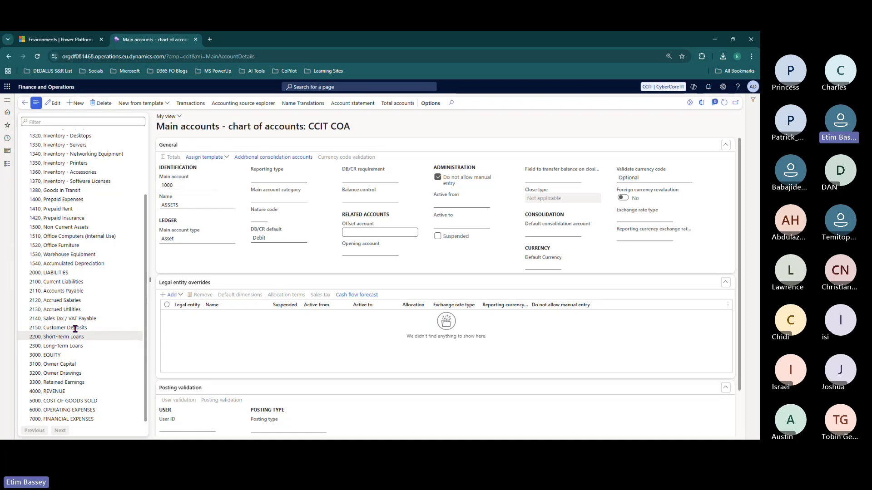
{"action": "left_click", "coordinate": [77, 209]}
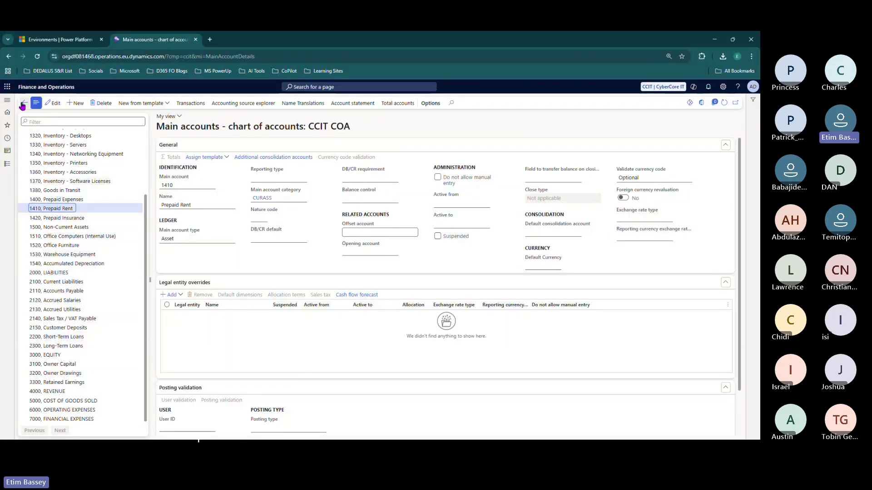
{"action": "left_click", "coordinate": [7, 100]}
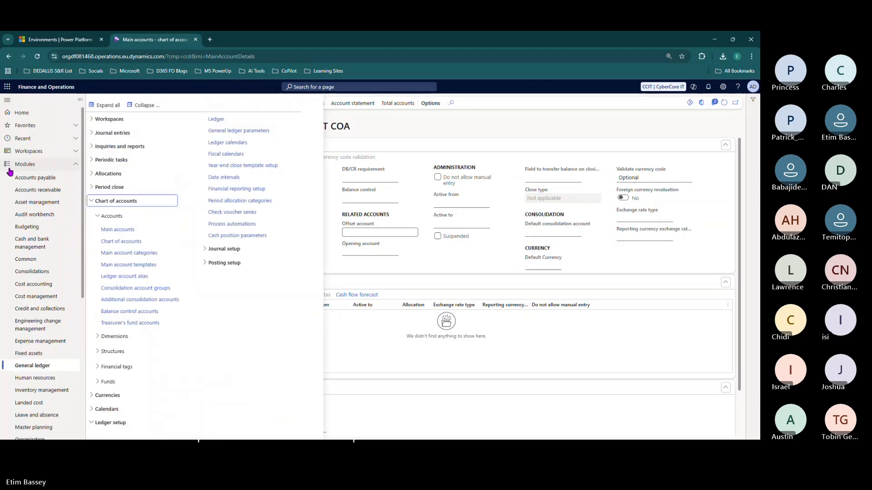
- Open Charts of accounts - all, browse the main account type filter and Salários row, then select CCIT COA
{"action": "left_click", "coordinate": [148, 241]}
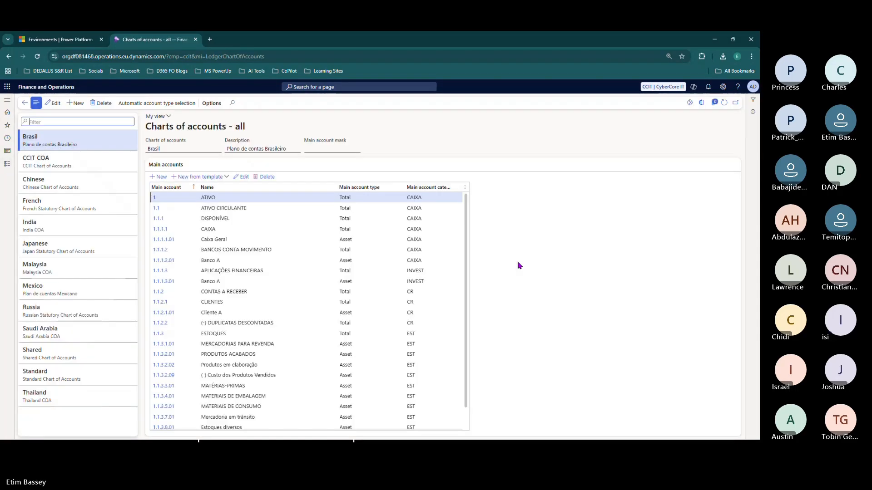
{"action": "left_click", "coordinate": [361, 188]}
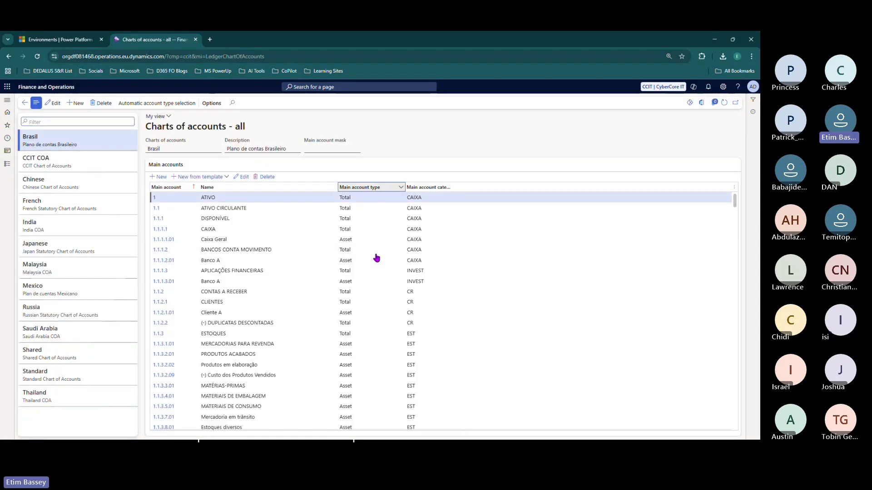
{"action": "scroll", "coordinate": [409, 286], "scroll_direction": "down", "scroll_amount": 3}
{"action": "scroll", "coordinate": [439, 319], "scroll_direction": "down", "scroll_amount": 10}
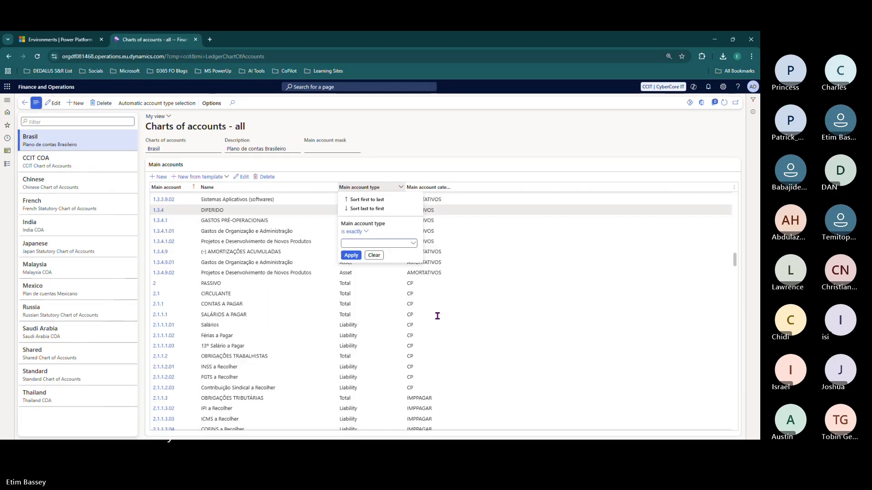
{"action": "scroll", "coordinate": [439, 319], "scroll_direction": "down", "scroll_amount": 10}
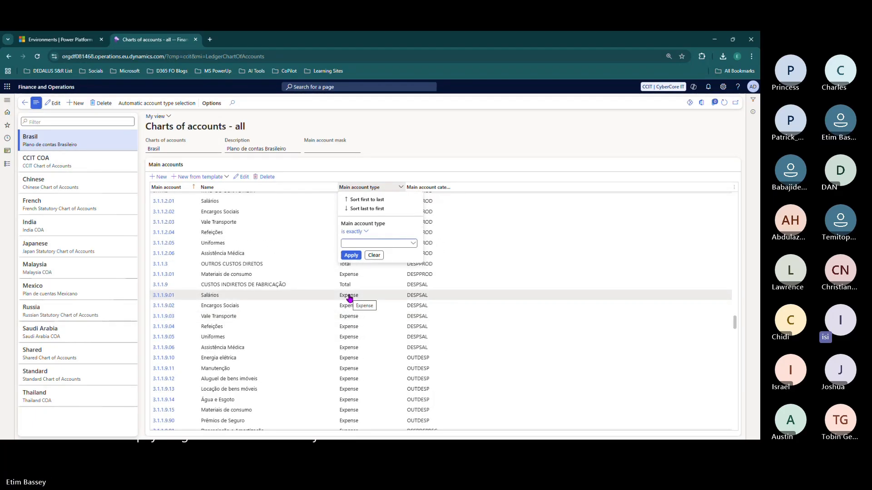
{"action": "key", "text": "Escape"}
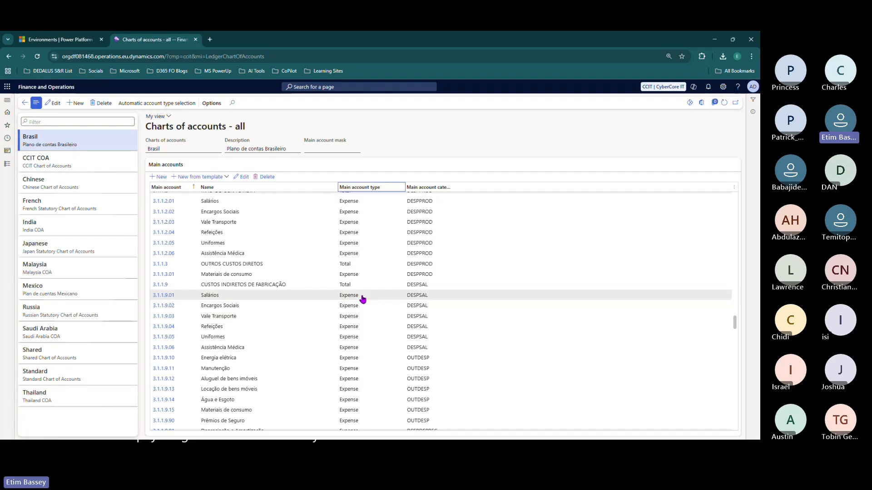
{"action": "left_click", "coordinate": [302, 297]}
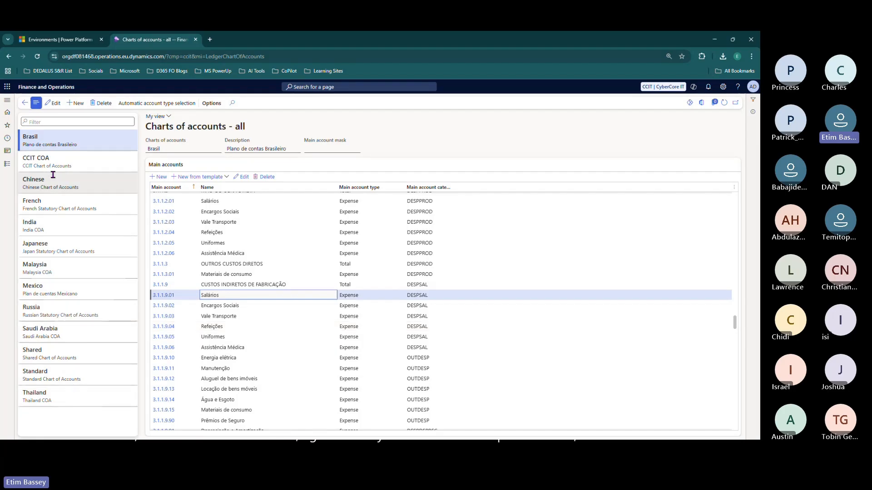
{"action": "left_click", "coordinate": [72, 167]}
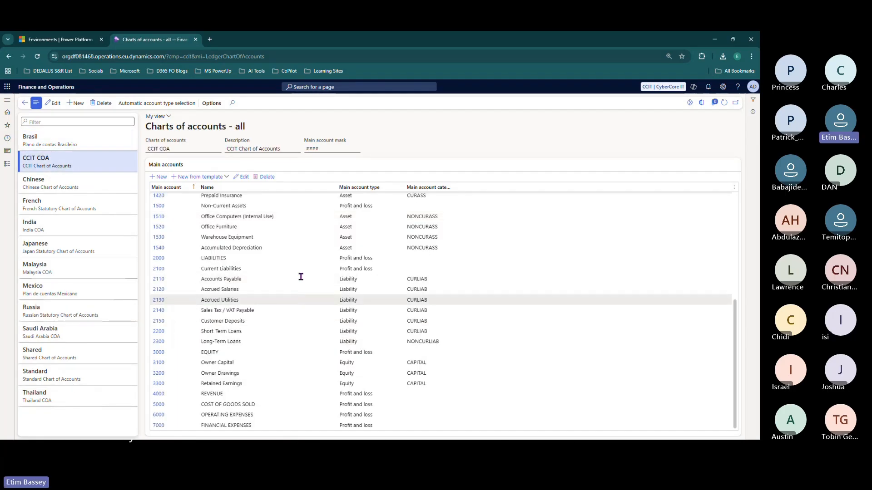
- Narrow the Name column and review the 5000 COST OF GOODS SOLD and 4000 REVENUE accounts
{"action": "left_click_drag", "start_coordinate": [320, 192], "coordinate": [295, 191]}
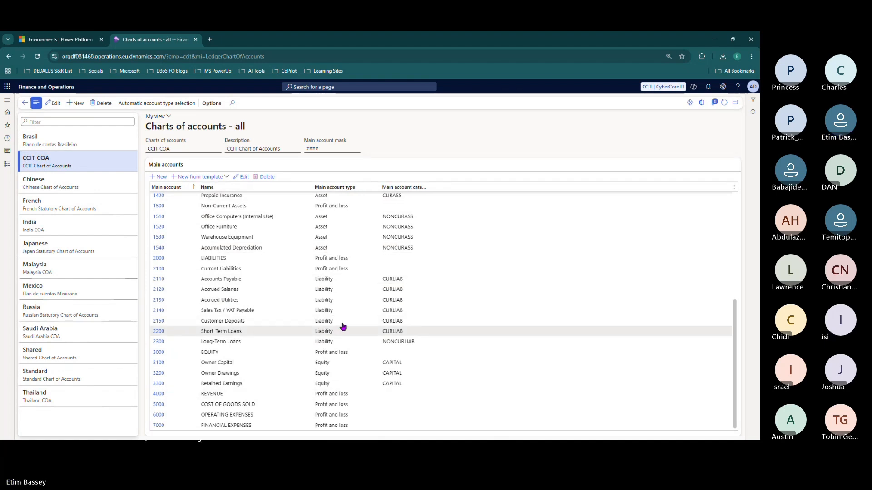
{"action": "scroll", "coordinate": [343, 325], "scroll_direction": "up", "scroll_amount": 5}
{"action": "scroll", "coordinate": [343, 325], "scroll_direction": "down", "scroll_amount": 3}
{"action": "scroll", "coordinate": [342, 325], "scroll_direction": "down", "scroll_amount": 2}
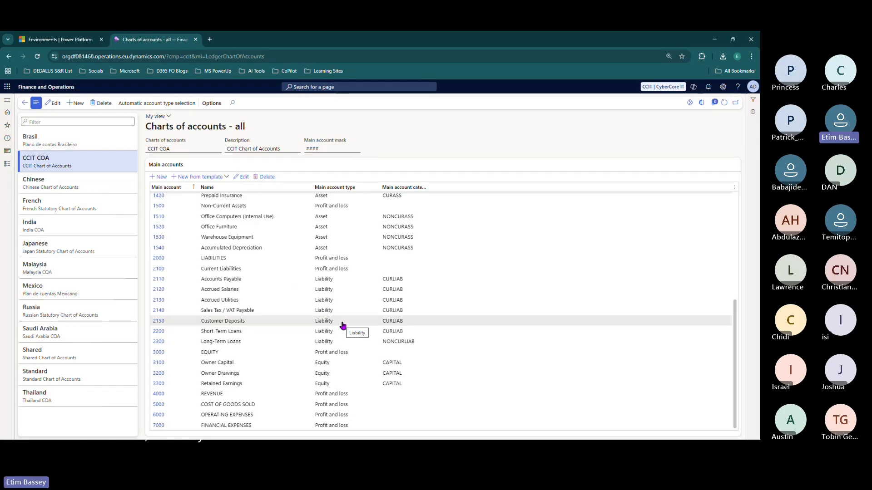
{"action": "left_click", "coordinate": [299, 404]}
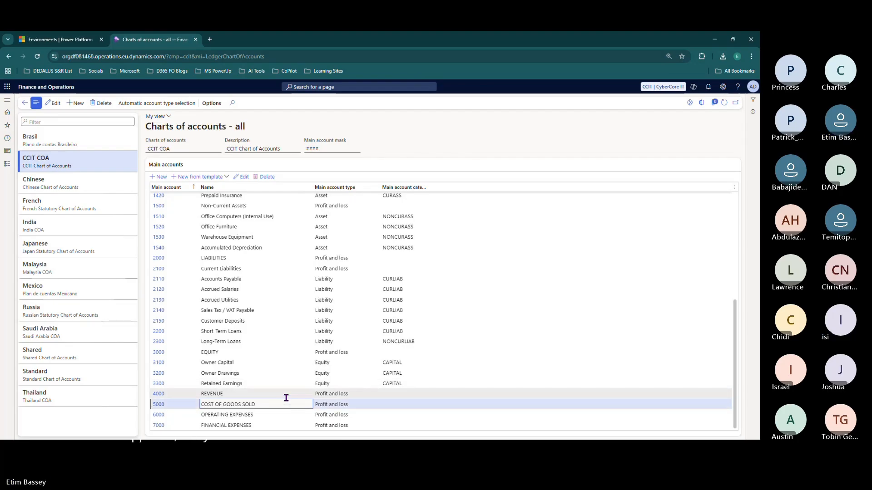
{"action": "left_click", "coordinate": [286, 397]}
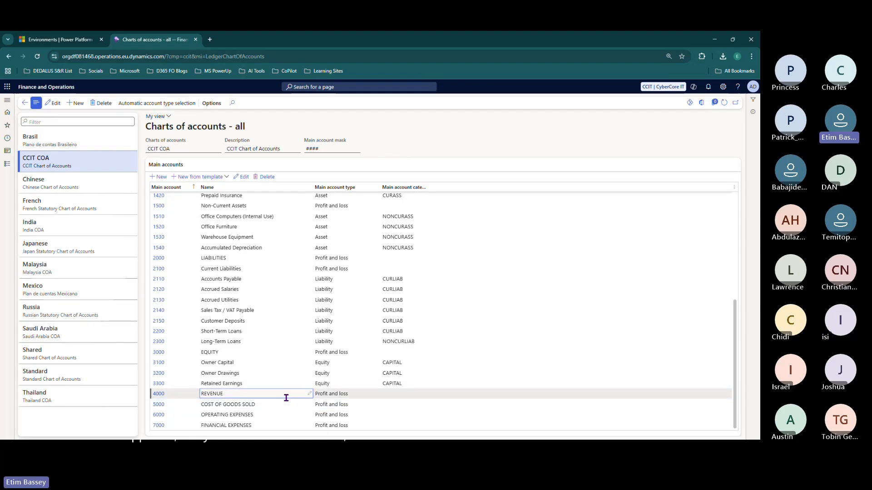
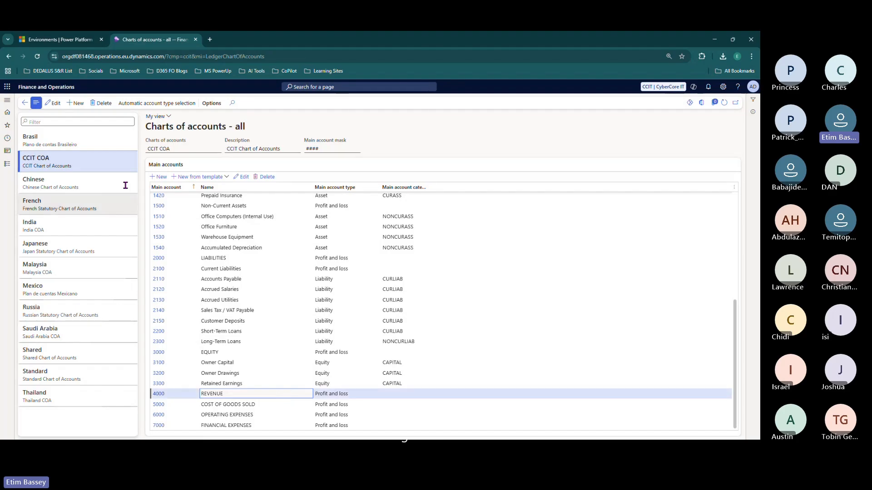
- Show the General ledger menu with its Chart of accounts setup pages expanded
{"action": "left_click", "coordinate": [6, 100]}
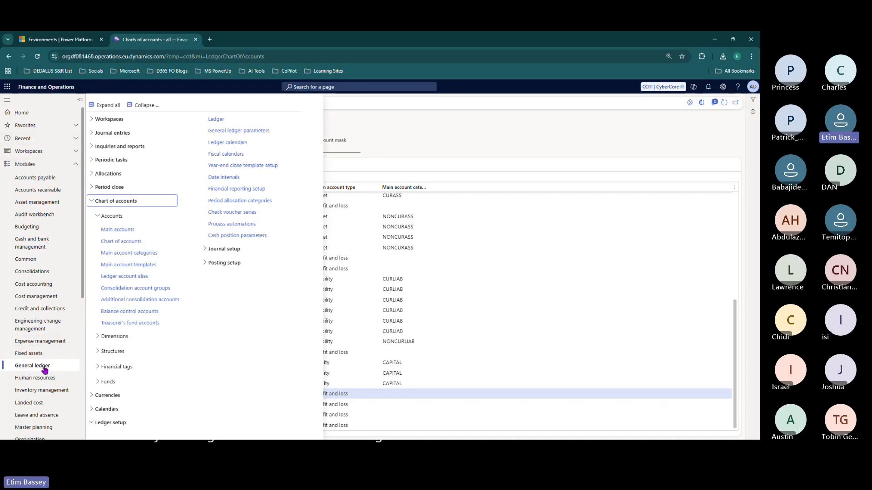
- Open Financial dimensions and review the BankAccount, Condition and Department dimensions
{"action": "left_click", "coordinate": [113, 338]}
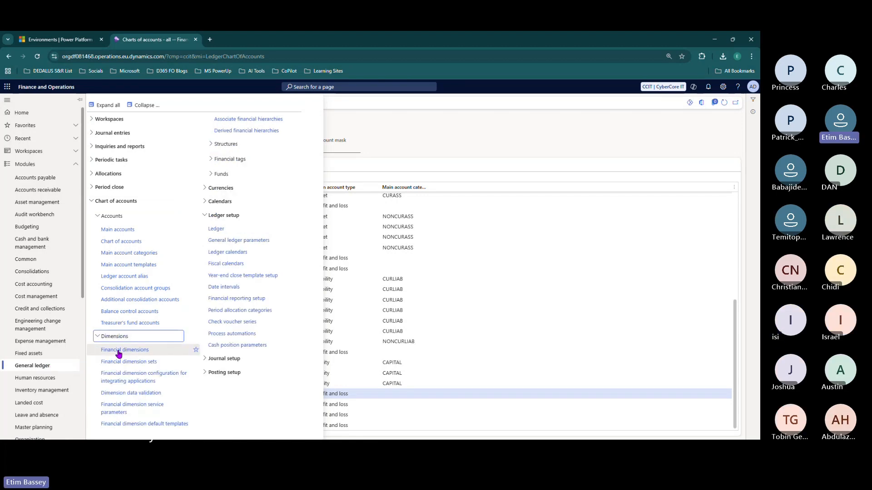
{"action": "left_click", "coordinate": [119, 351]}
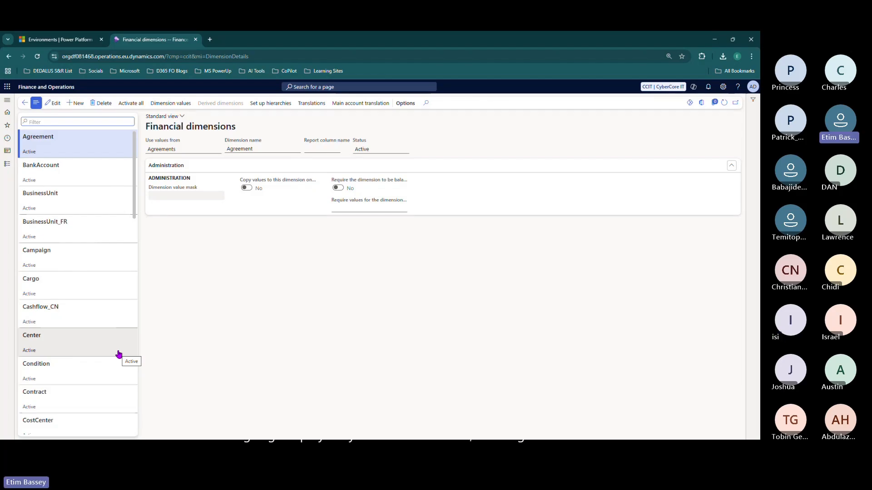
{"action": "left_click", "coordinate": [46, 166]}
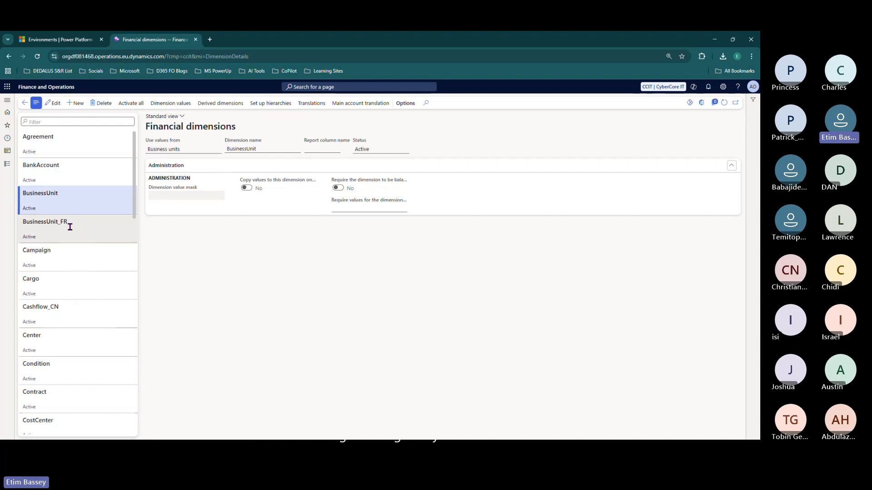
{"action": "left_click", "coordinate": [59, 362]}
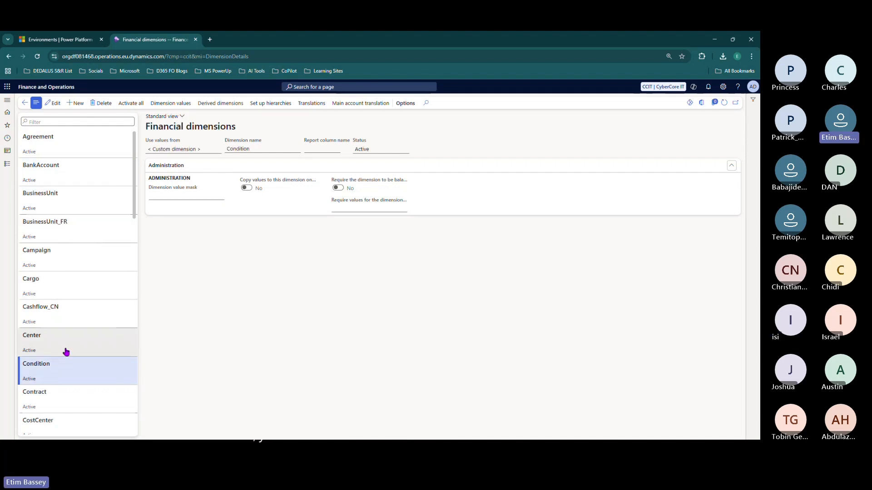
{"action": "scroll", "coordinate": [64, 353], "scroll_direction": "down", "scroll_amount": 5}
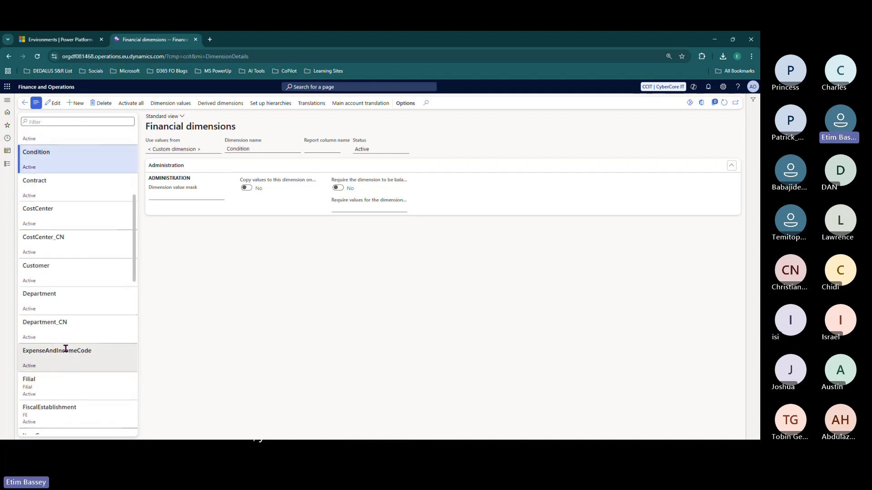
{"action": "left_click", "coordinate": [70, 301]}
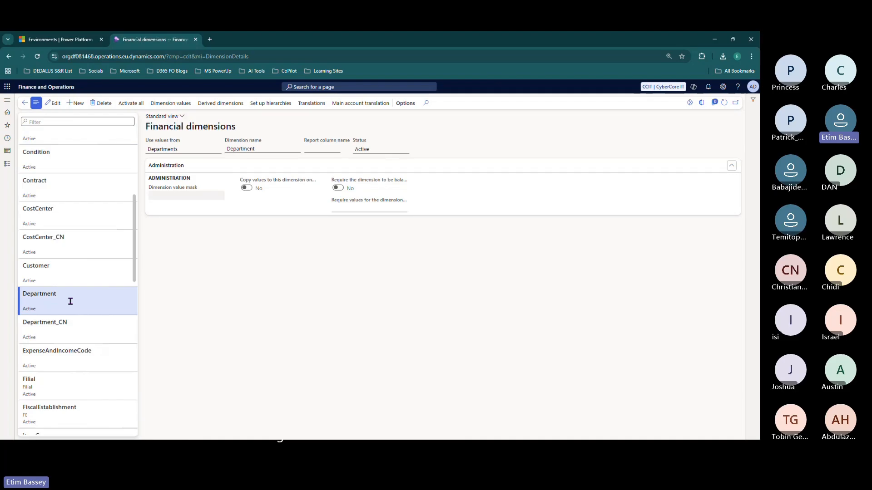
- Check the Customer dimension's values, then return to the Financial dimensions list
{"action": "left_click", "coordinate": [69, 269]}
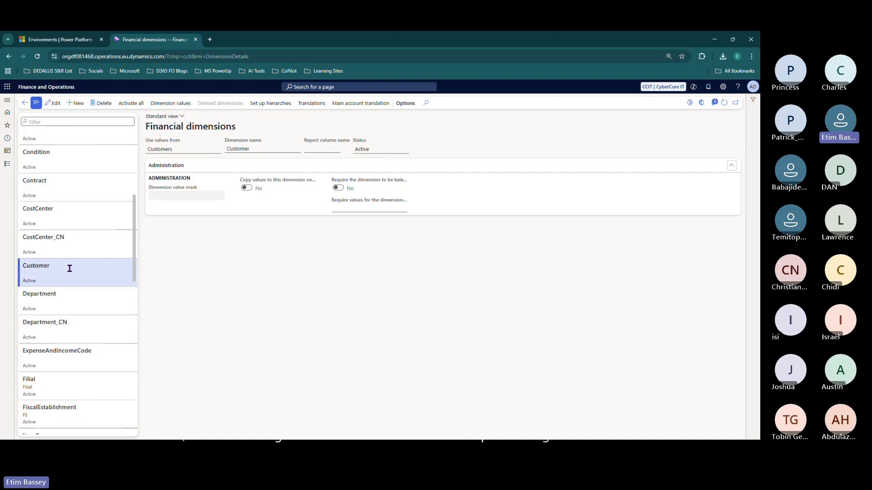
{"action": "left_click", "coordinate": [167, 104]}
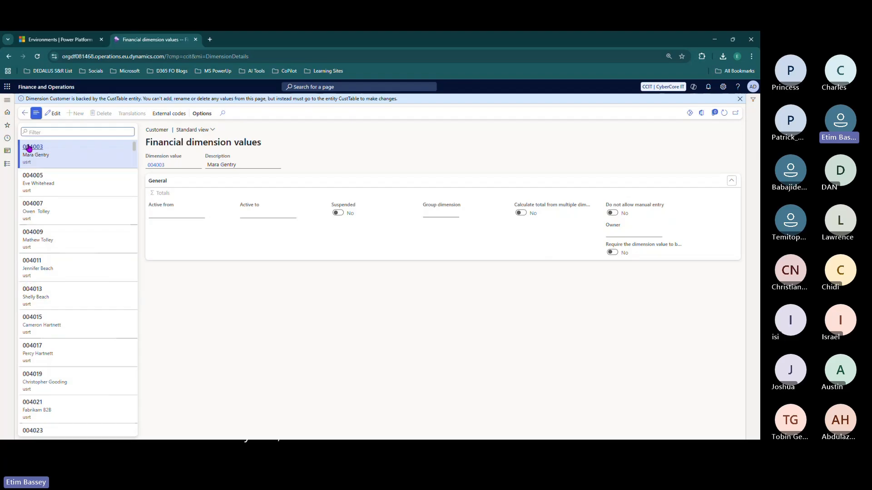
{"action": "left_click", "coordinate": [24, 113]}
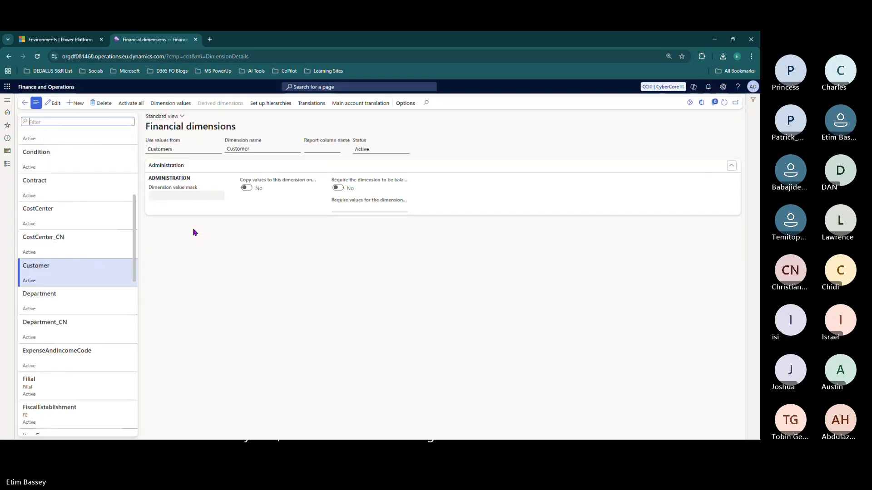
{"action": "scroll", "coordinate": [73, 276], "scroll_direction": "up", "scroll_amount": 5}
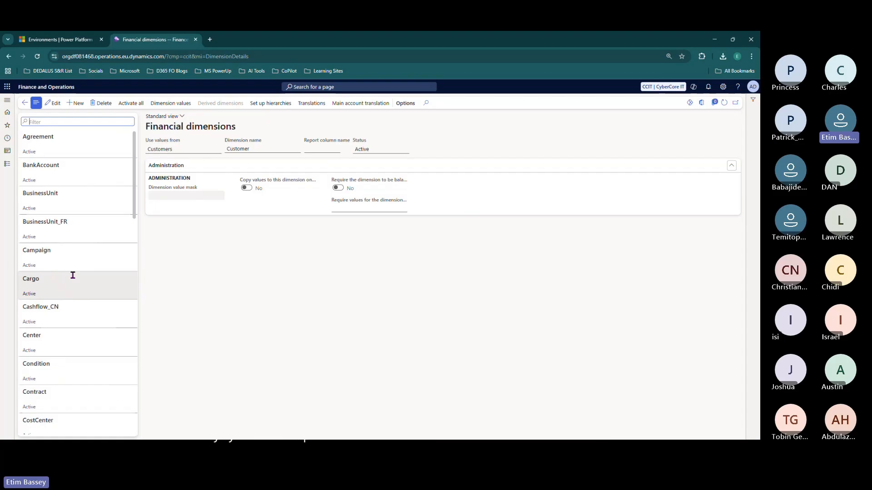
- Go to Organization administration's Operating units page
{"action": "left_click", "coordinate": [7, 165]}
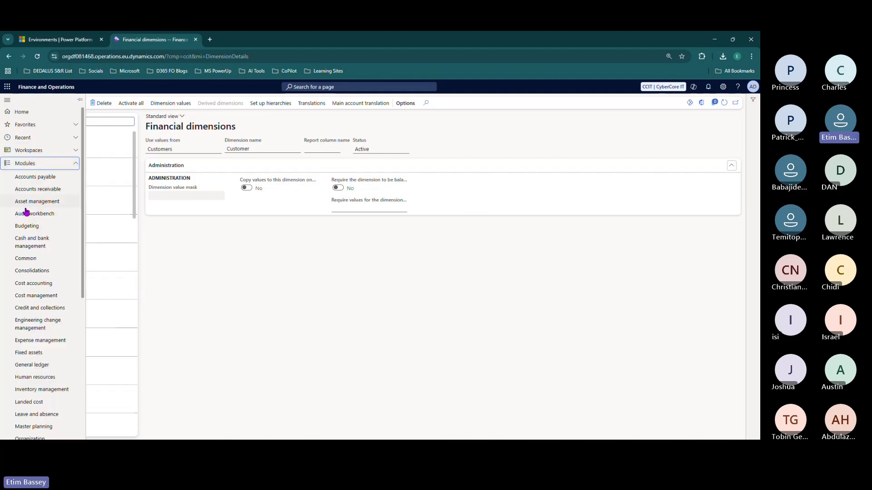
{"action": "scroll", "coordinate": [25, 211], "scroll_direction": "down", "scroll_amount": 5}
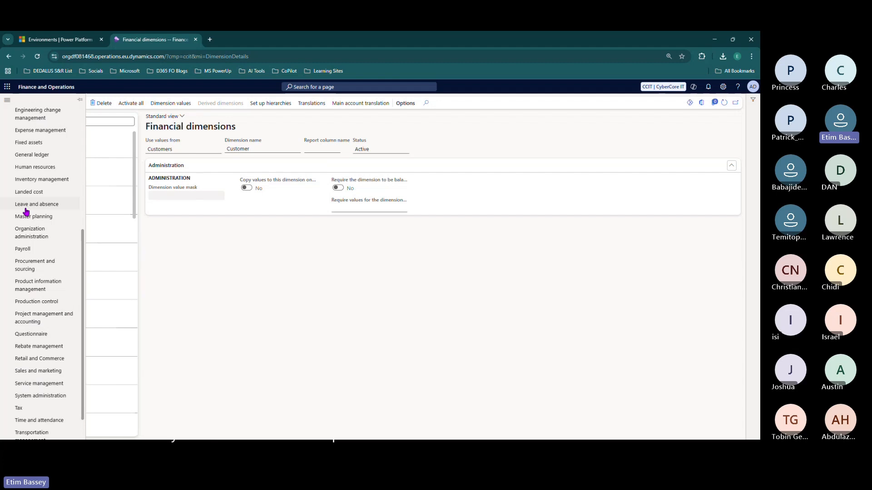
{"action": "scroll", "coordinate": [31, 222], "scroll_direction": "down", "scroll_amount": 1}
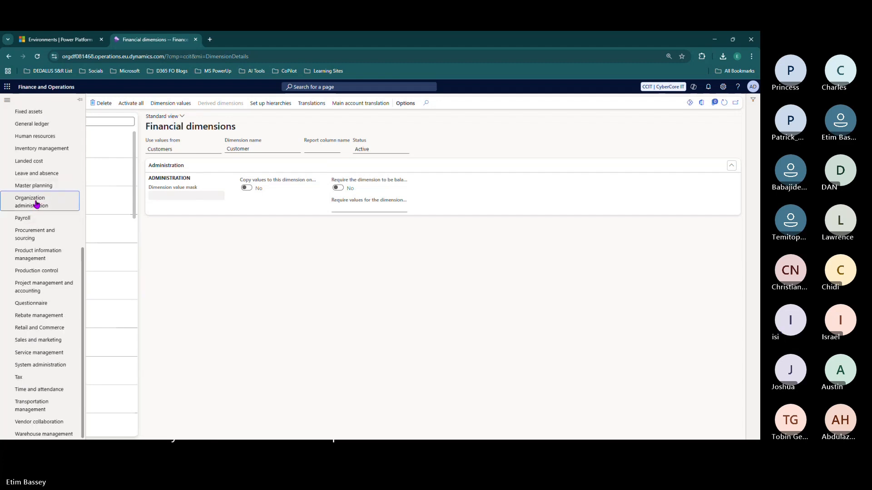
{"action": "left_click", "coordinate": [37, 203]}
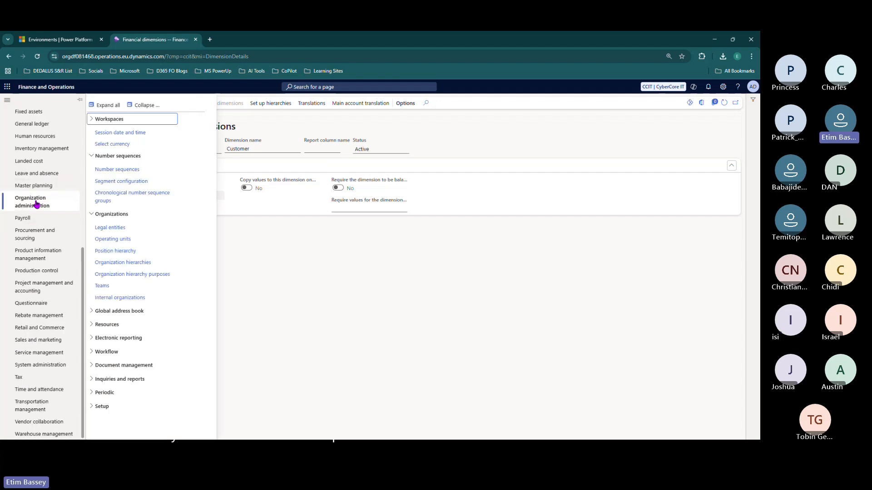
{"action": "left_click", "coordinate": [111, 239]}
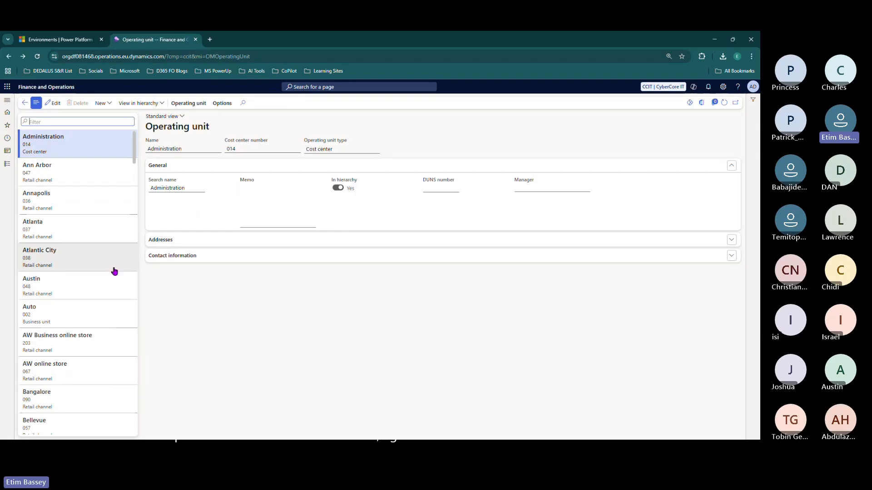
{"action": "scroll", "coordinate": [77, 286], "scroll_direction": "down", "scroll_amount": 10}
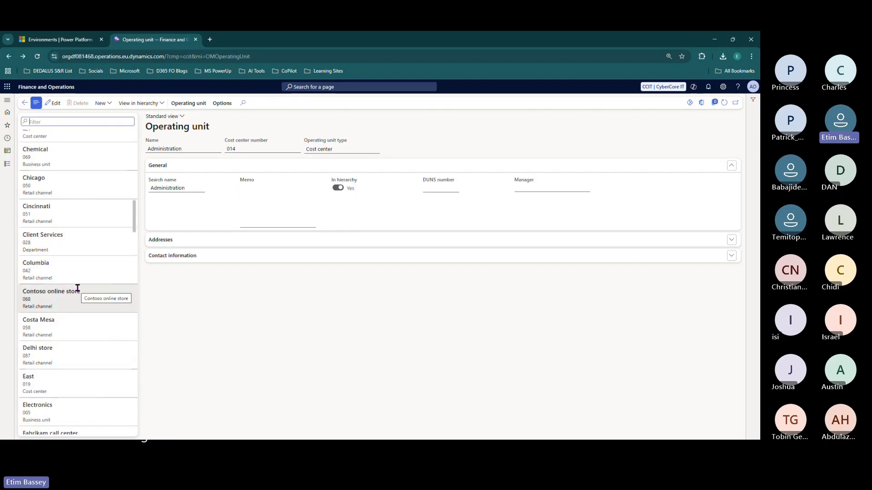
{"action": "scroll", "coordinate": [78, 291], "scroll_direction": "up", "scroll_amount": 10}
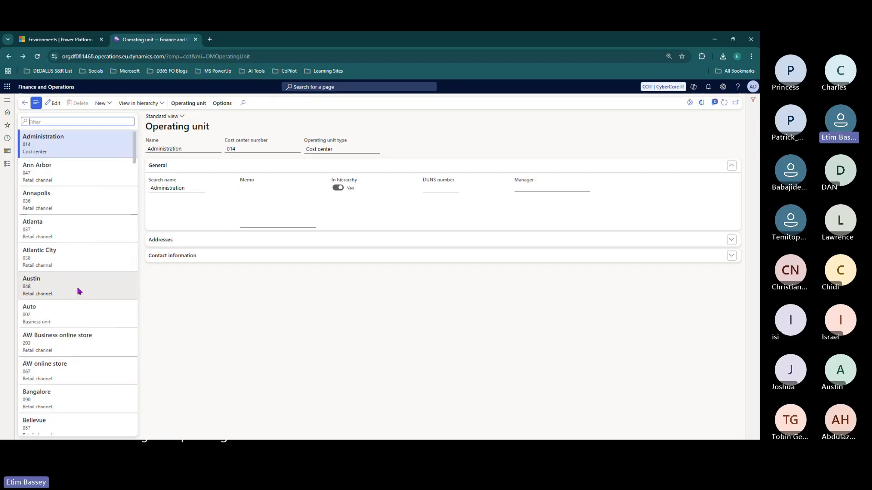
- Start a new operating unit, cancel the type choice, and select Administration cost center 014
{"action": "left_click", "coordinate": [109, 104]}
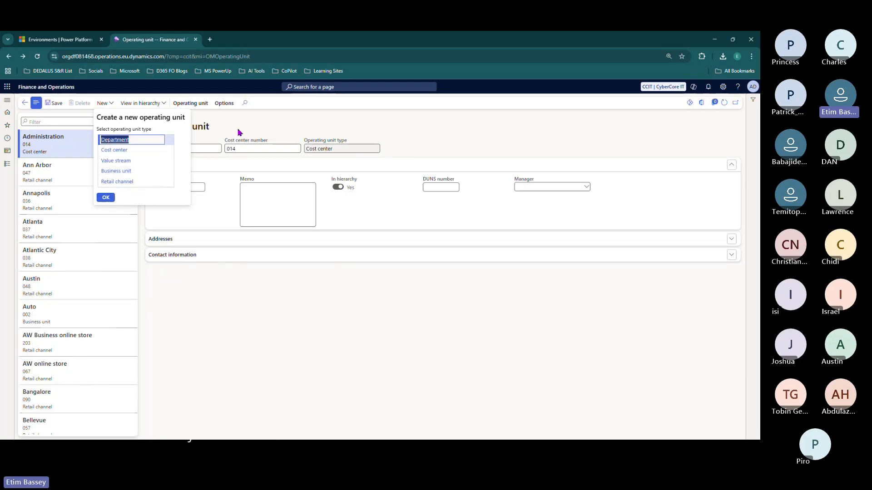
{"action": "left_click", "coordinate": [257, 121]}
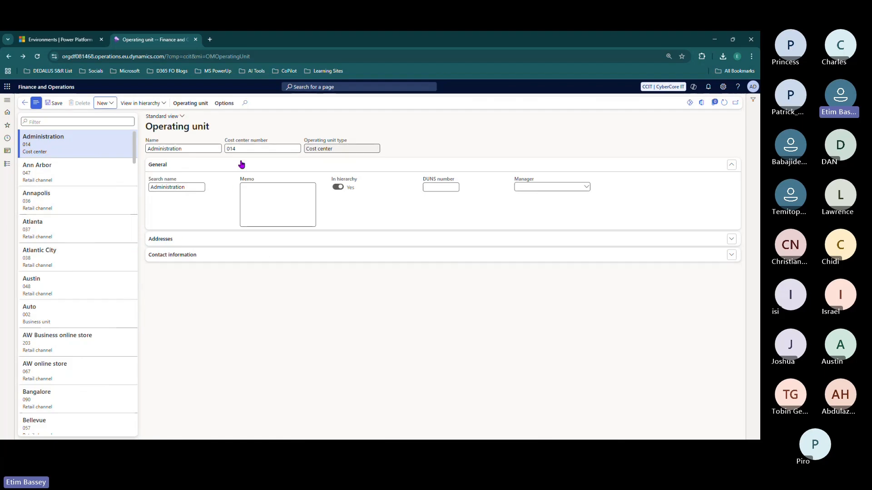
{"action": "left_click", "coordinate": [249, 148]}
- Return to the General ledger Financial dimensions page
{"action": "left_click", "coordinate": [6, 166]}
{"action": "scroll", "coordinate": [25, 225], "scroll_direction": "down", "scroll_amount": 5}
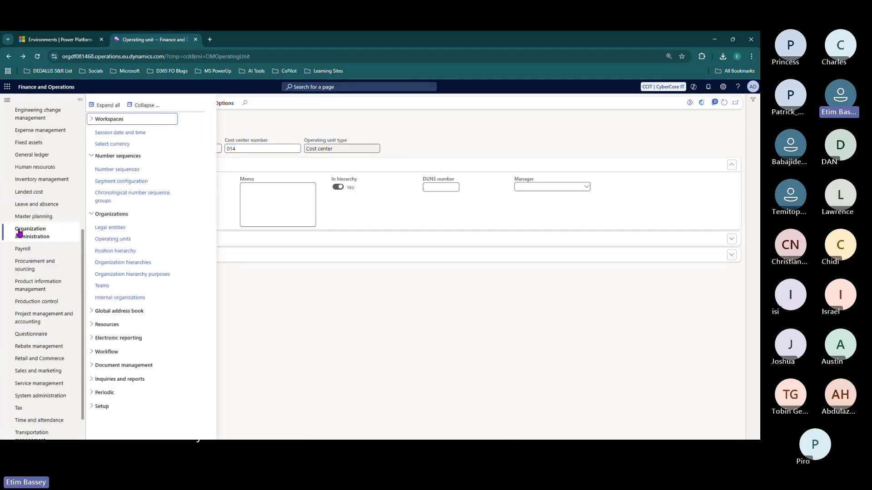
{"action": "scroll", "coordinate": [22, 231], "scroll_direction": "up", "scroll_amount": 3}
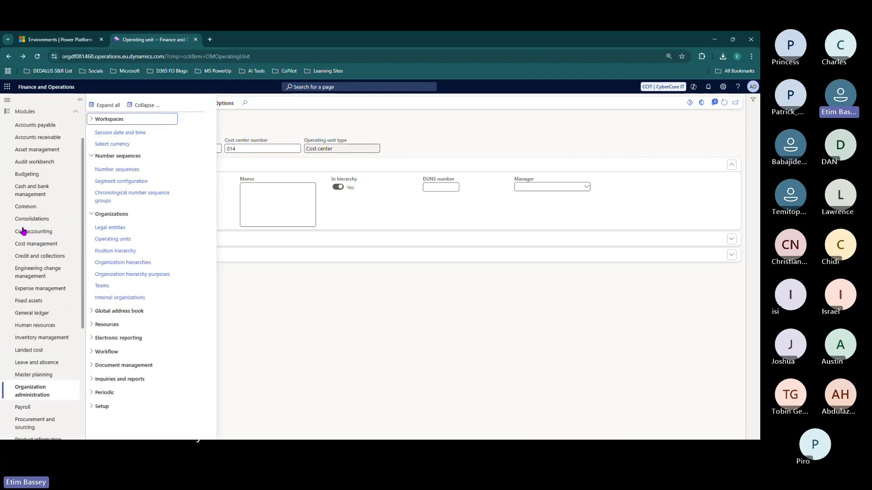
{"action": "left_click", "coordinate": [45, 313]}
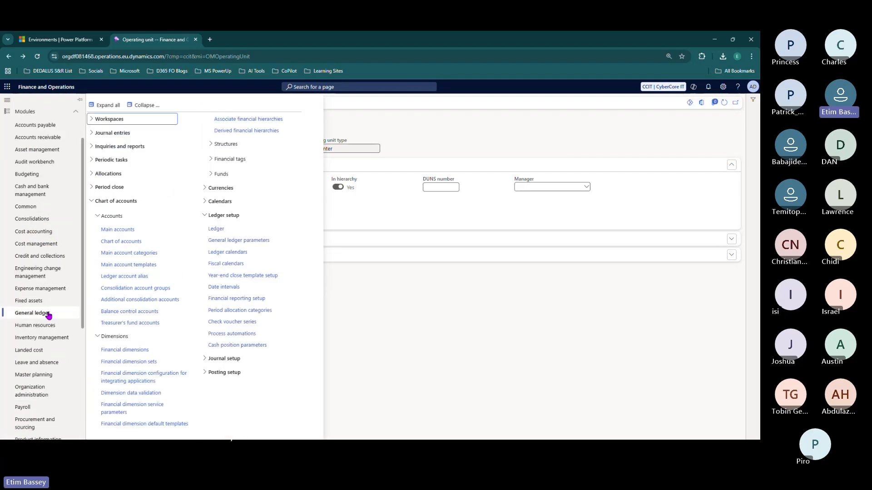
{"action": "left_click", "coordinate": [150, 350]}
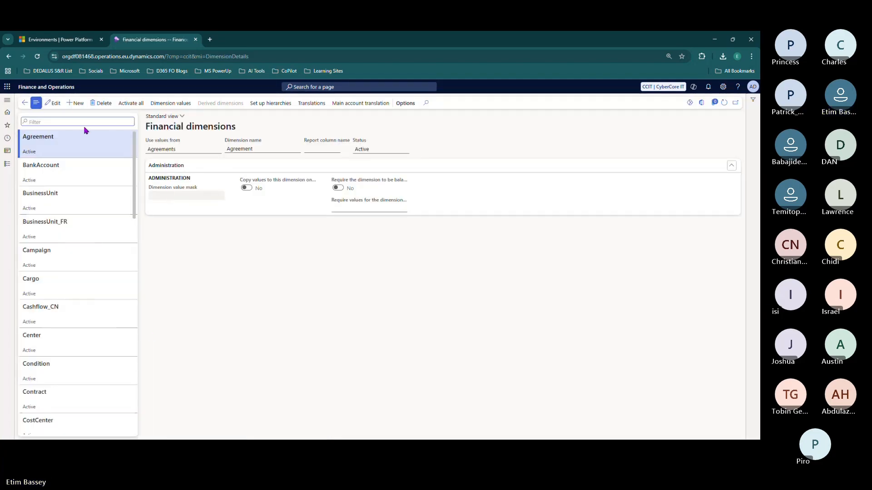
- Create a new financial dimension and browse its Use values from sources
{"action": "left_click", "coordinate": [76, 103]}
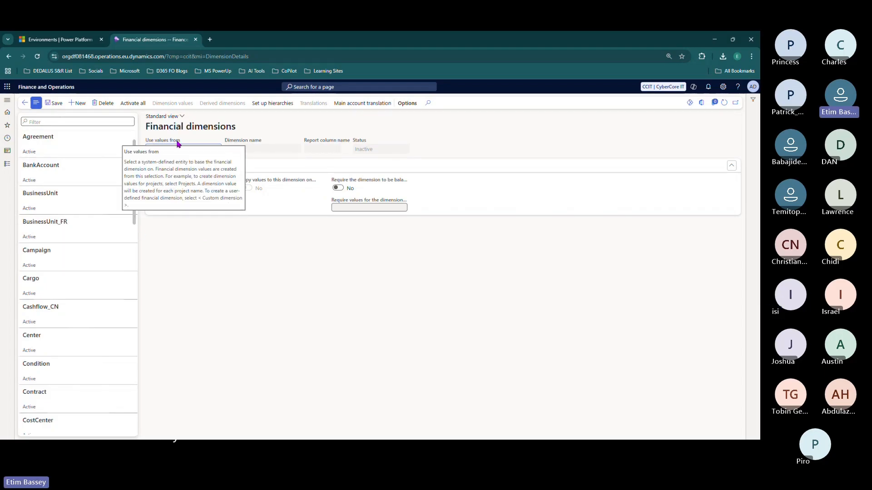
{"action": "left_click", "coordinate": [218, 150]}
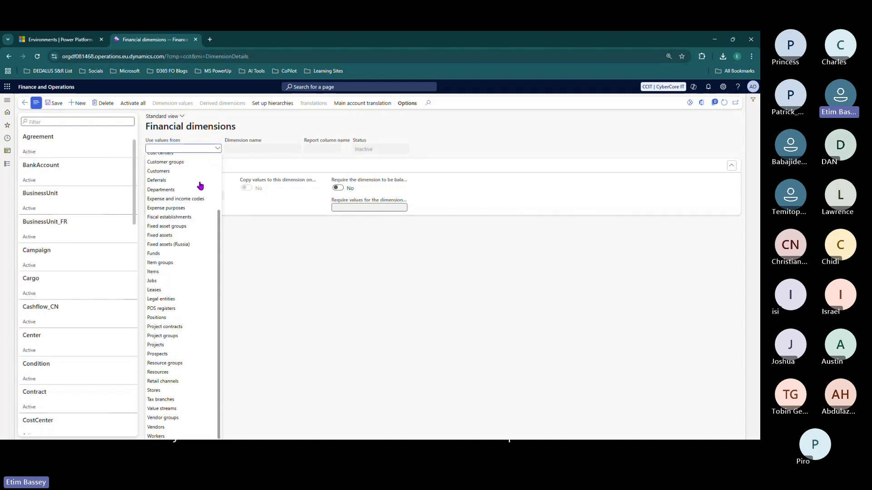
{"action": "scroll", "coordinate": [191, 241], "scroll_direction": "down", "scroll_amount": 2}
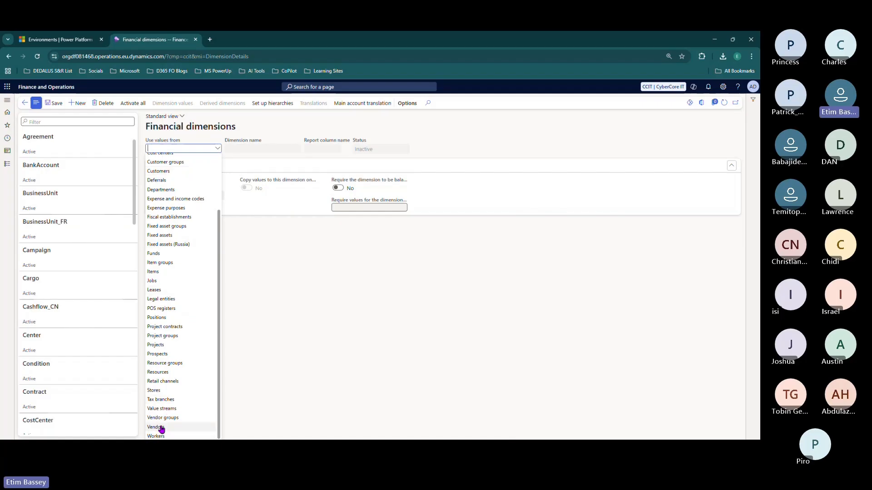
{"action": "scroll", "coordinate": [162, 189], "scroll_direction": "up", "scroll_amount": 2}
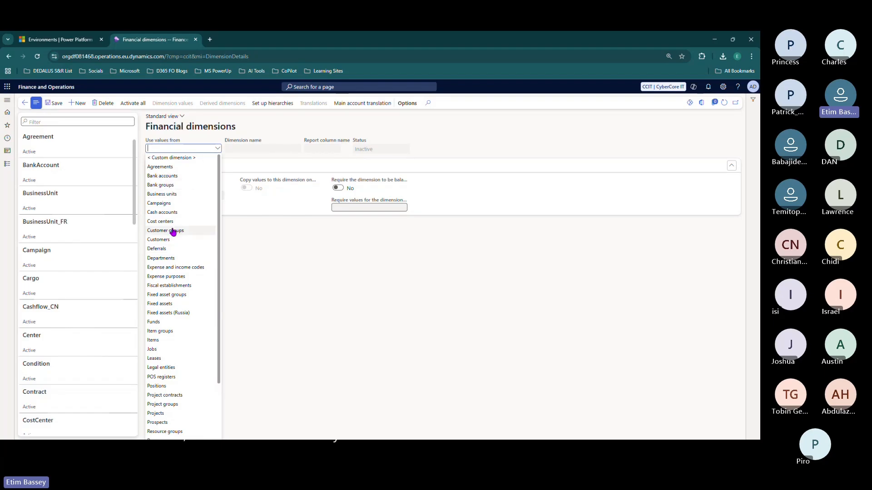
- Save the custom dimension as Revenue_Locations after the name with a space is rejected, closing the activation notice
{"action": "left_click", "coordinate": [173, 159]}
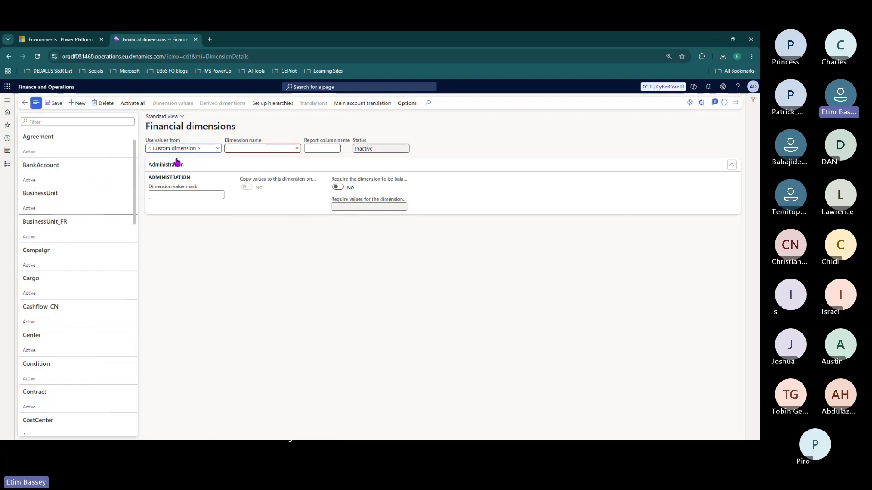
{"action": "left_click", "coordinate": [244, 149]}
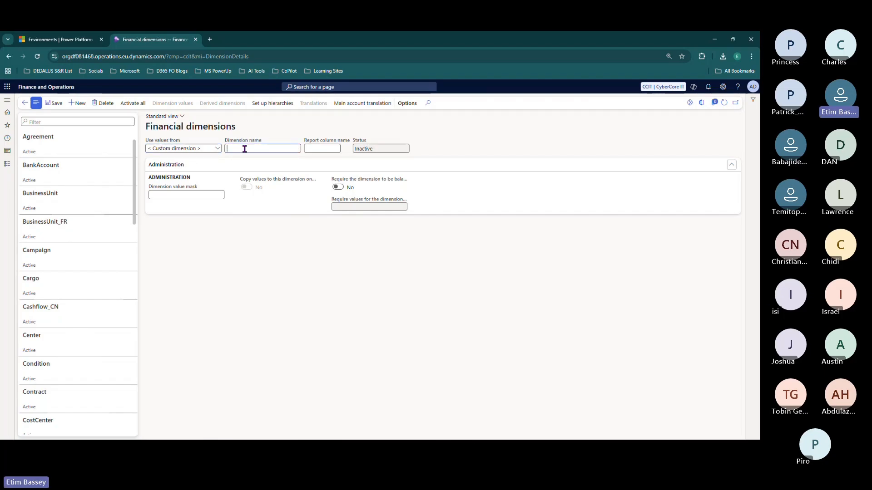
{"action": "type", "text": "Reven"}
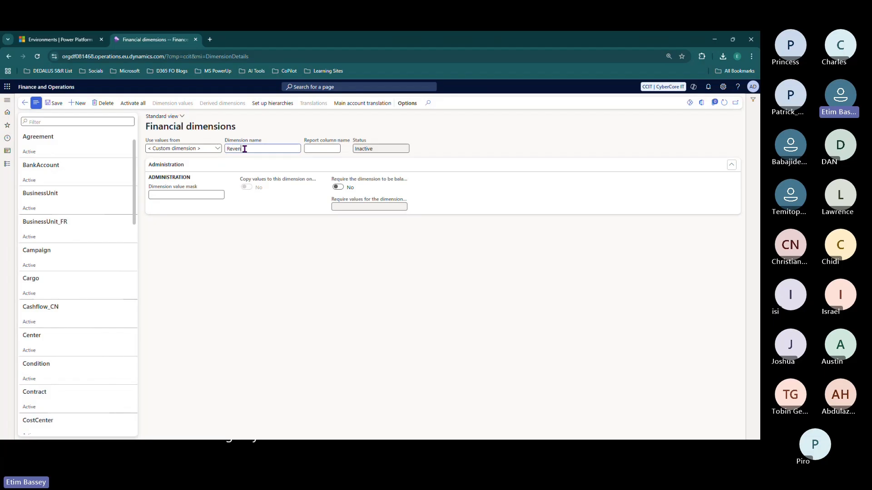
{"action": "type", "text": "ue Locations"}
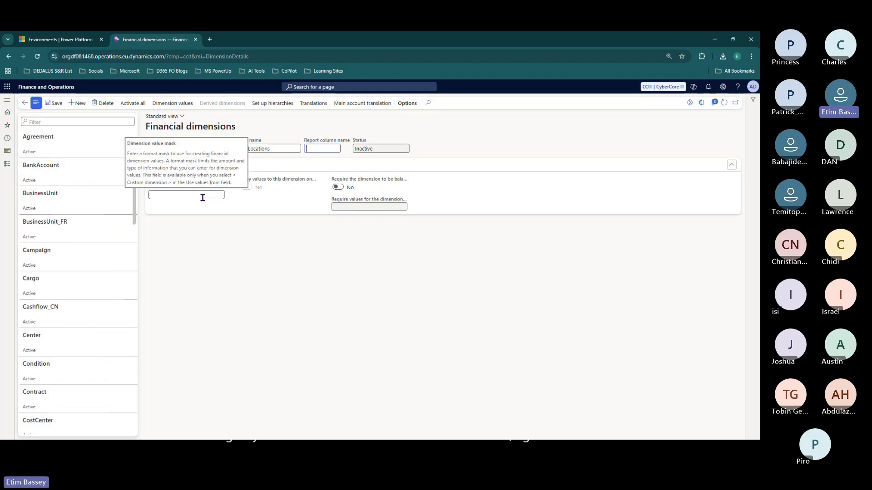
{"action": "left_click", "coordinate": [52, 104]}
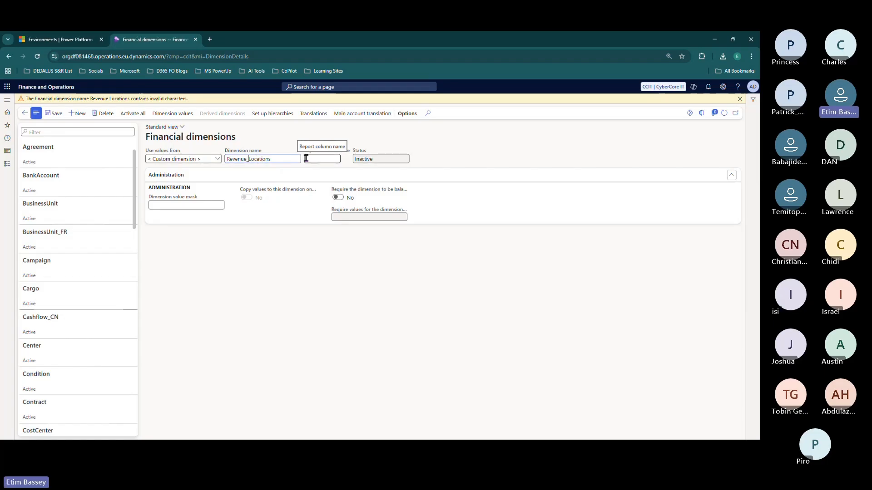
{"action": "left_click", "coordinate": [739, 99]}
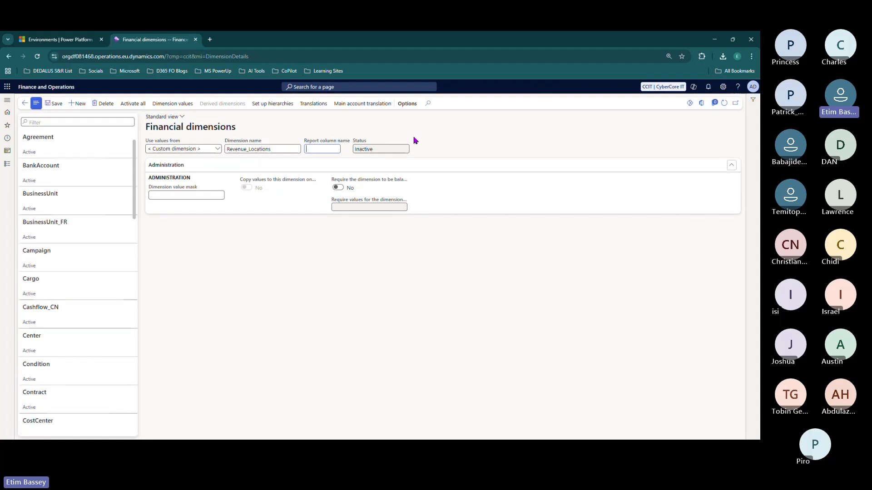
{"action": "left_click", "coordinate": [57, 104]}
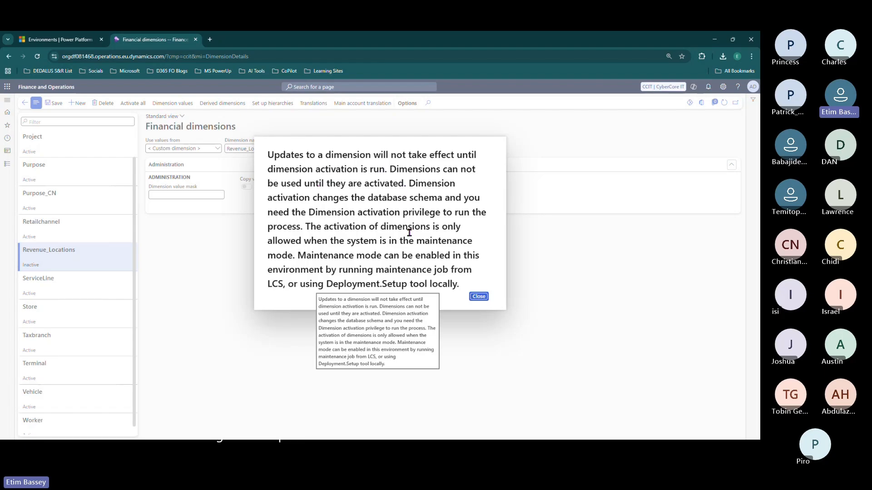
{"action": "left_click", "coordinate": [479, 296]}
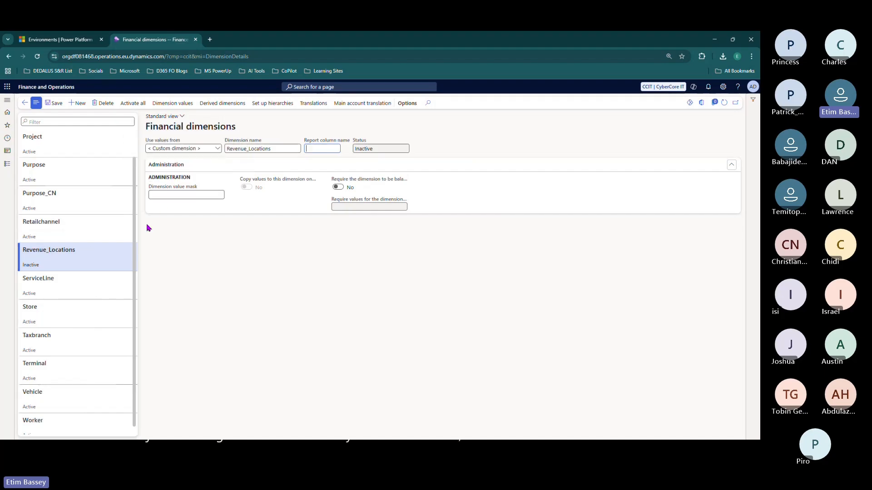
- Open Revenue_Locations' dimension values and add LAG with description LAGOS
{"action": "left_click", "coordinate": [166, 103]}
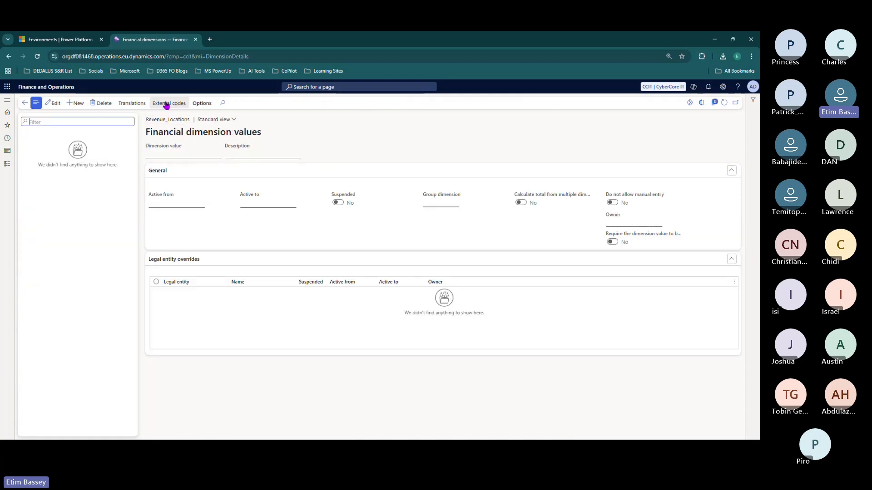
{"action": "left_click", "coordinate": [75, 103]}
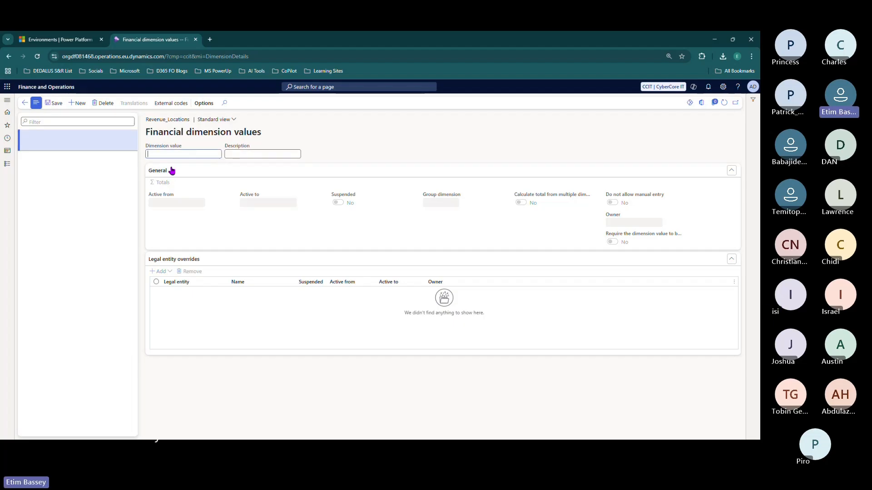
{"action": "key", "text": "Tab"}
{"action": "type", "text": "LAGOS"}
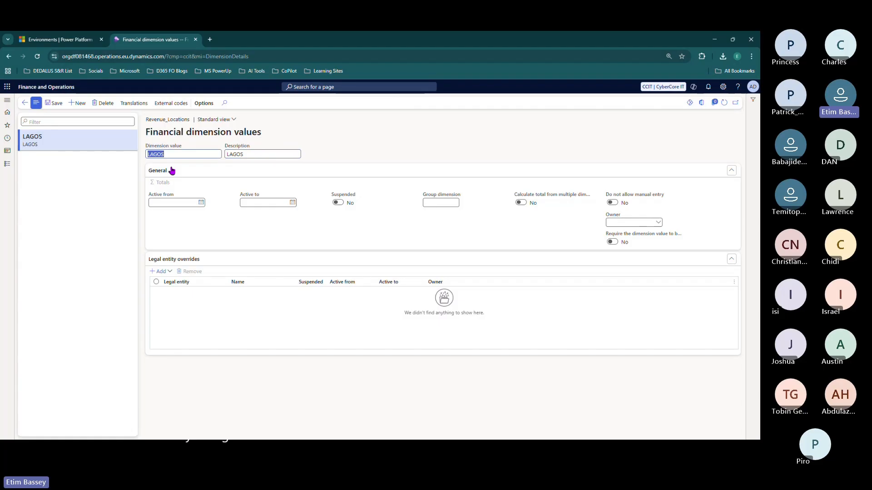
{"action": "type", "text": "LAG"}
{"action": "key", "text": "Tab"}
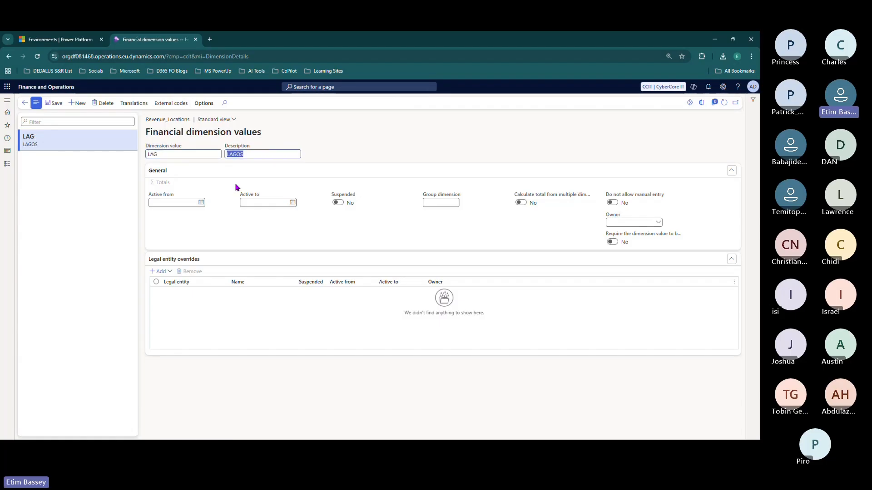
{"action": "left_click", "coordinate": [77, 103]}
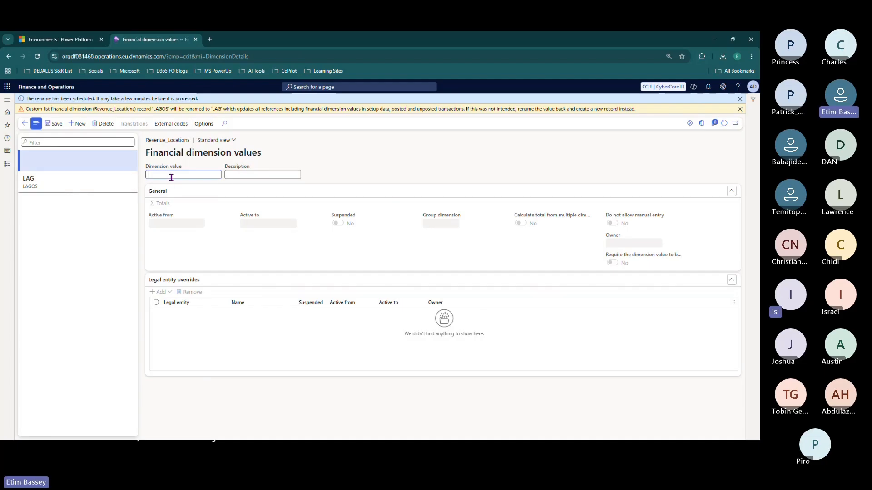
- Add value ABJ with description ABUJA and dismiss the rename notices
{"action": "type", "text": "ABJ"}
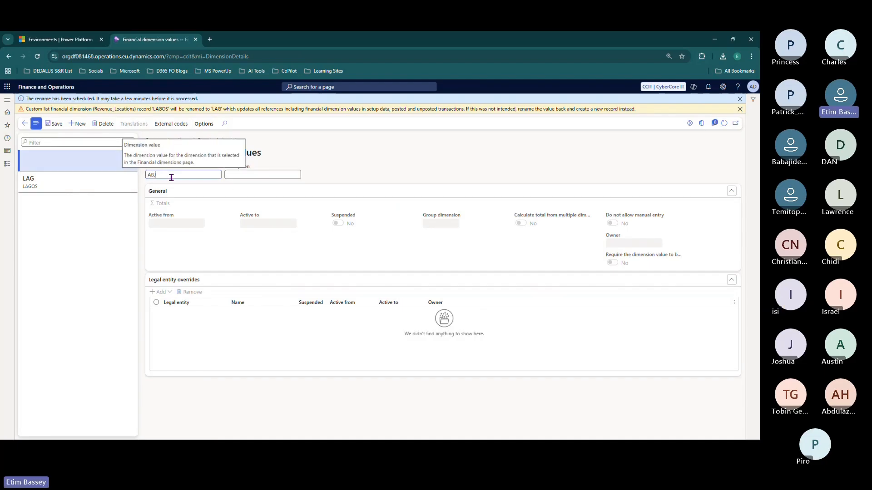
{"action": "key", "text": "Tab"}
{"action": "type", "text": "ABUJA"}
{"action": "key", "text": "Tab"}
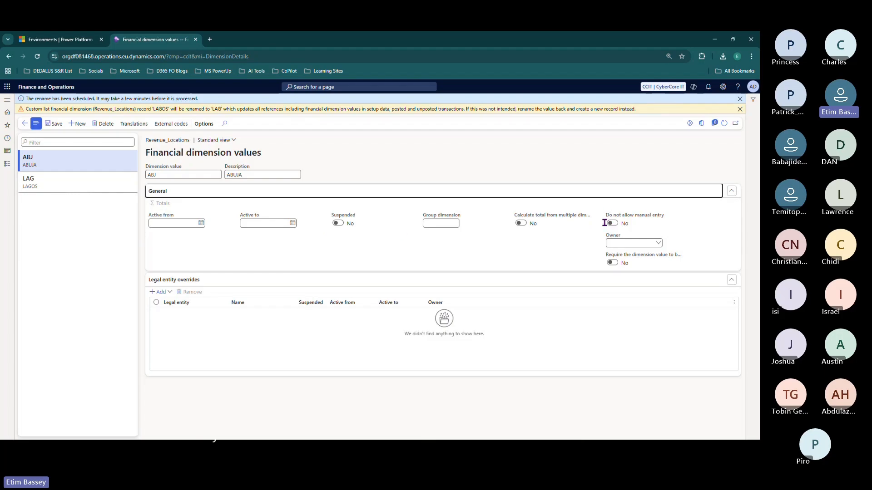
{"action": "left_click", "coordinate": [740, 110]}
{"action": "left_click", "coordinate": [739, 99]}
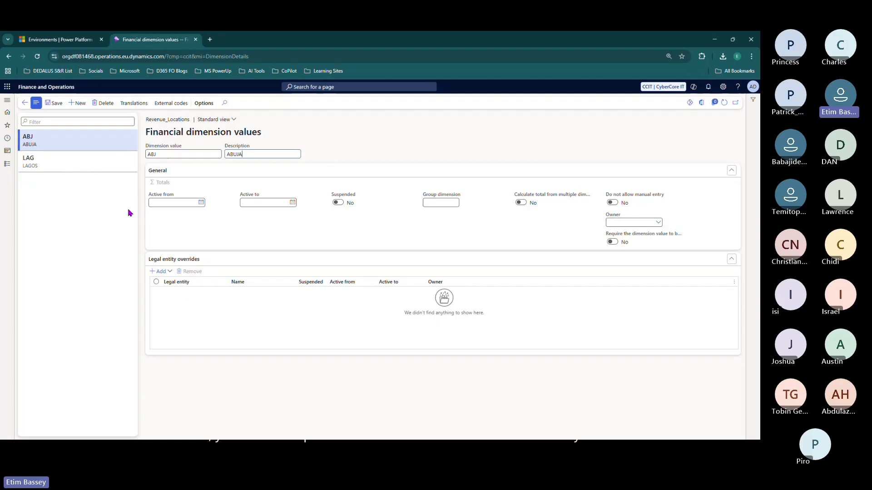
- Add value CAL with description CALABAR
{"action": "left_click", "coordinate": [77, 104]}
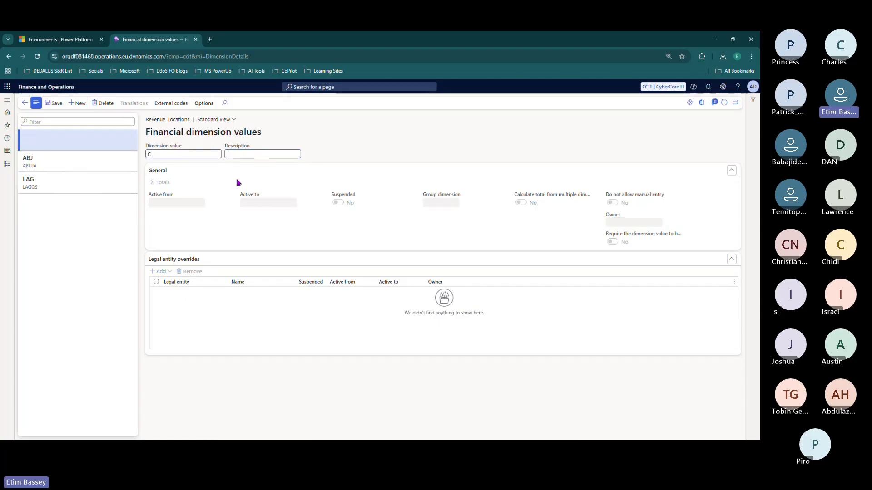
{"action": "key", "text": "Tab"}
{"action": "type", "text": "CALABAR"}
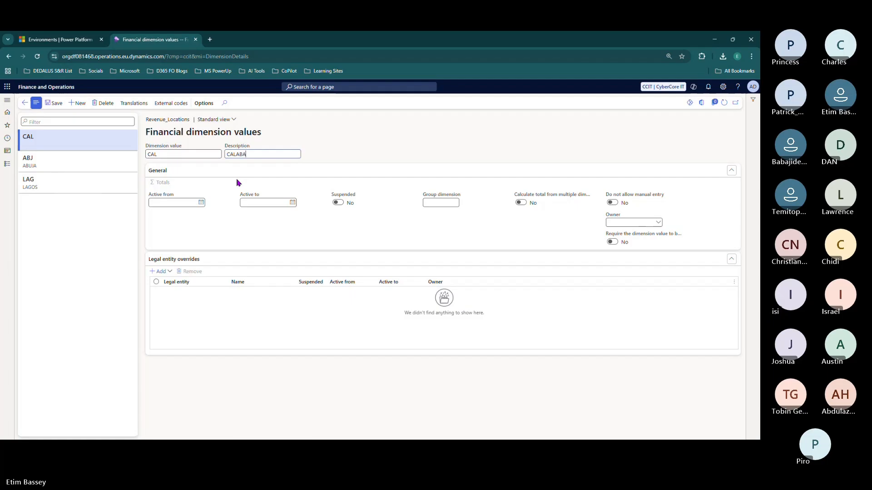
{"action": "left_click", "coordinate": [77, 104]}
- Add ENU (ENUGU) and AKURE (AKURE) values
{"action": "type", "text": "E"}
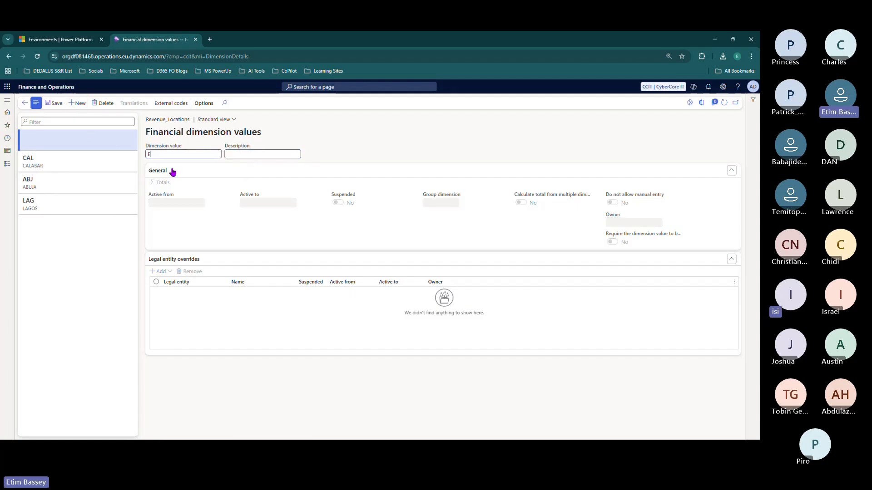
{"action": "type", "text": "NU"}
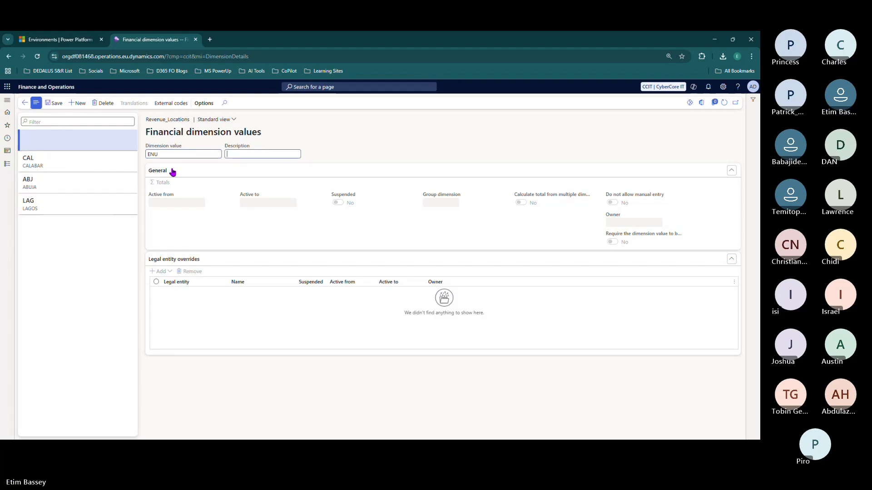
{"action": "key", "text": "Tab"}
{"action": "type", "text": "ENUGU"}
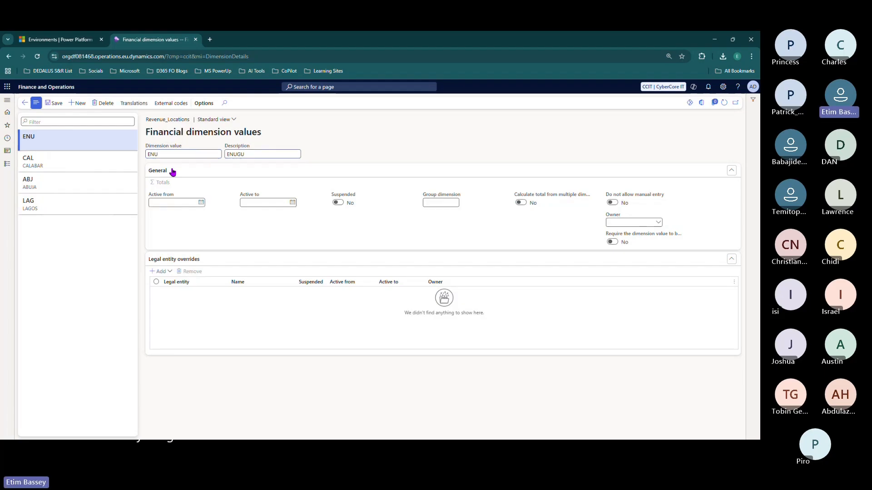
{"action": "left_click", "coordinate": [77, 103]}
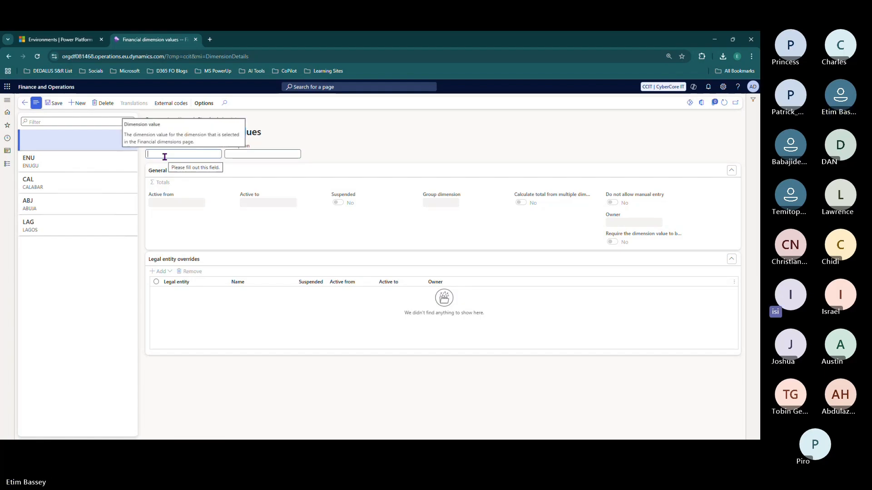
{"action": "type", "text": "AKURE"}
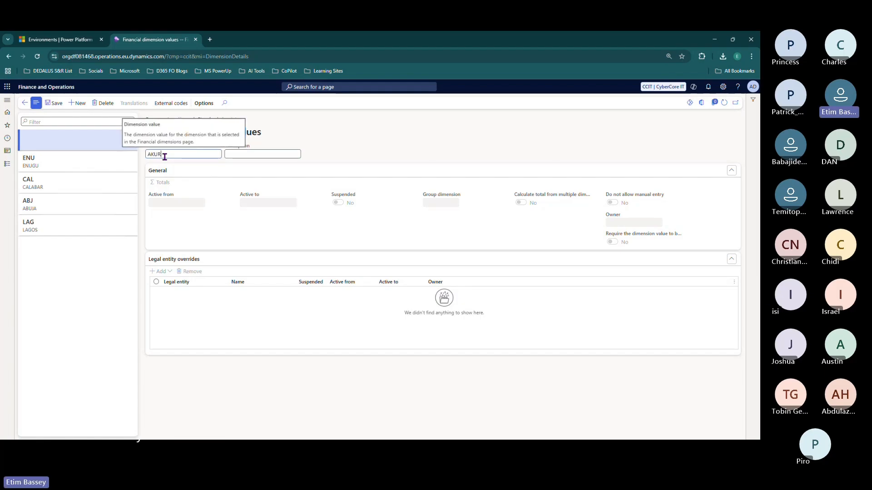
{"action": "key", "text": "Tab"}
{"action": "type", "text": "AKU"}
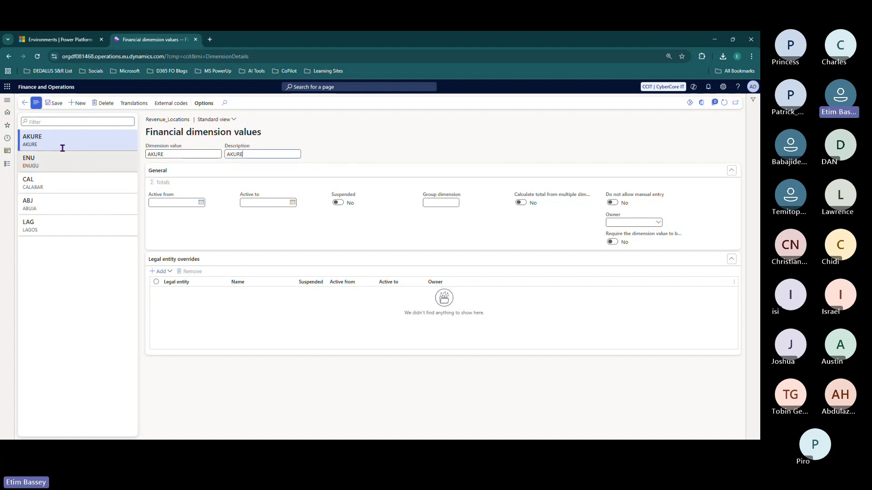
- Return to Financial dimensions and confirm Revenue_Locations is still Inactive
{"action": "left_click", "coordinate": [25, 105]}
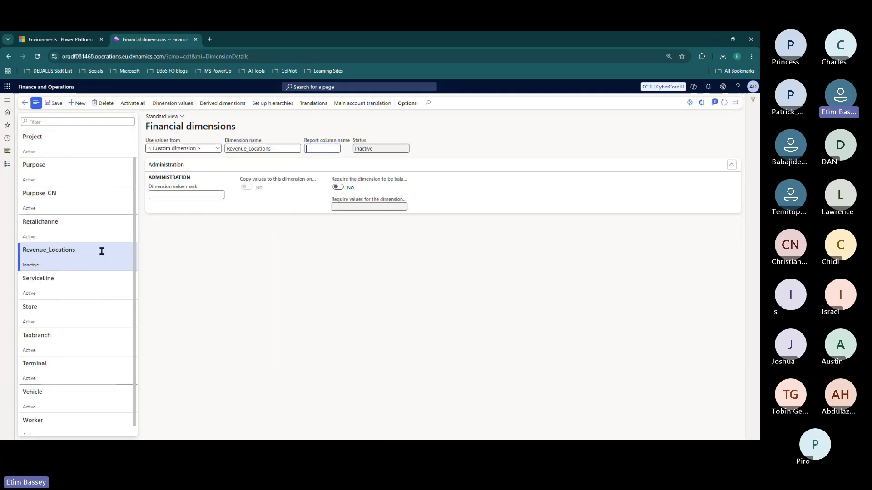
{"action": "left_click_drag", "start_coordinate": [76, 252], "coordinate": [12, 255]}
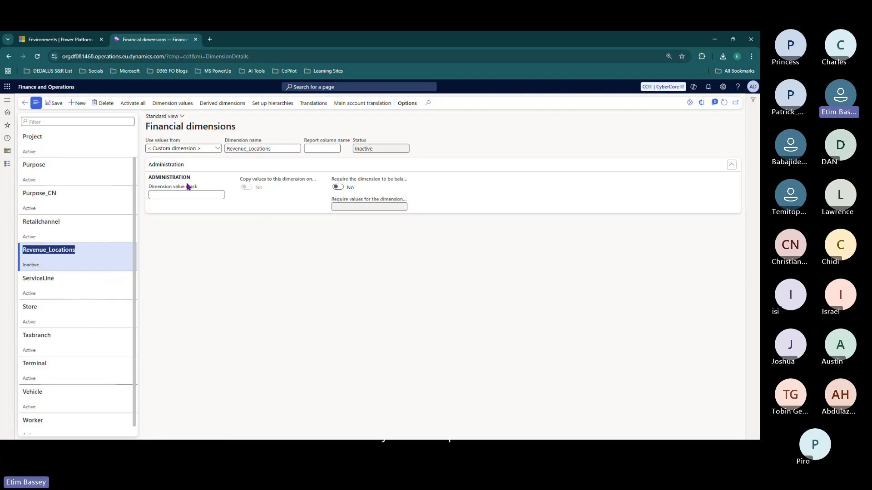
{"action": "left_click", "coordinate": [381, 148]}
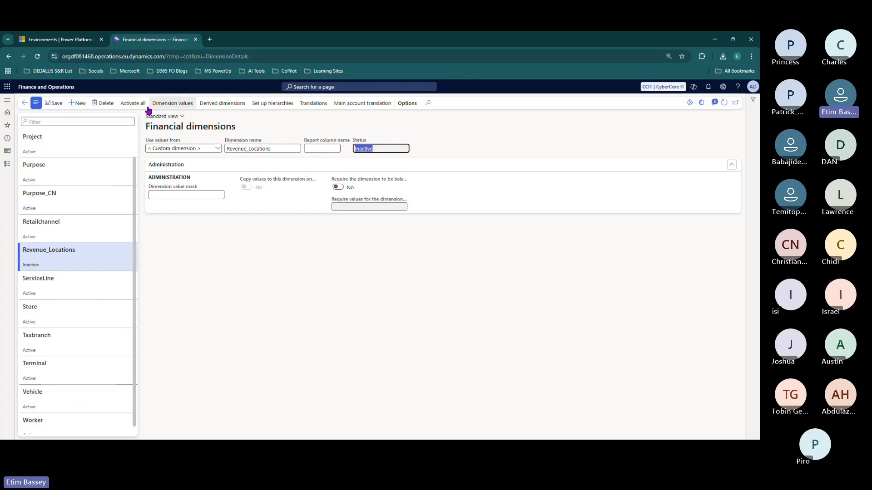
- Open the D365SCM environment in Power Platform admin center, checking Financial dimensions while it loads
{"action": "left_click", "coordinate": [76, 43]}
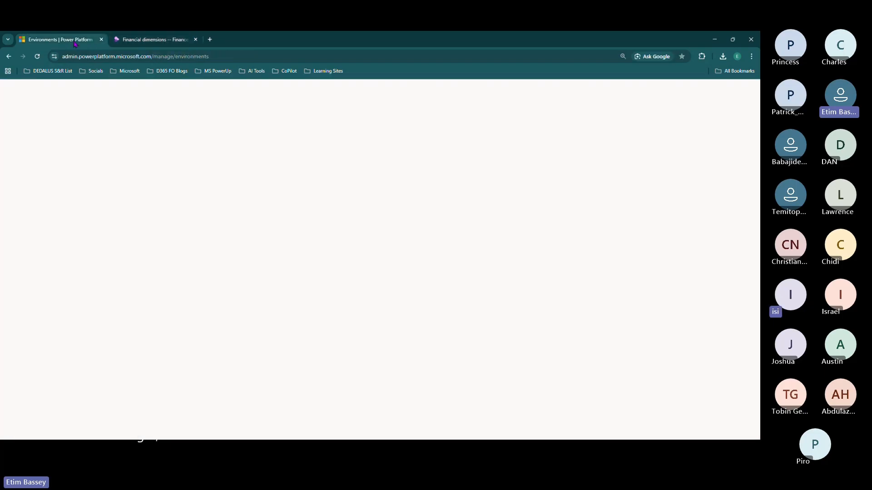
{"action": "left_click", "coordinate": [148, 178]}
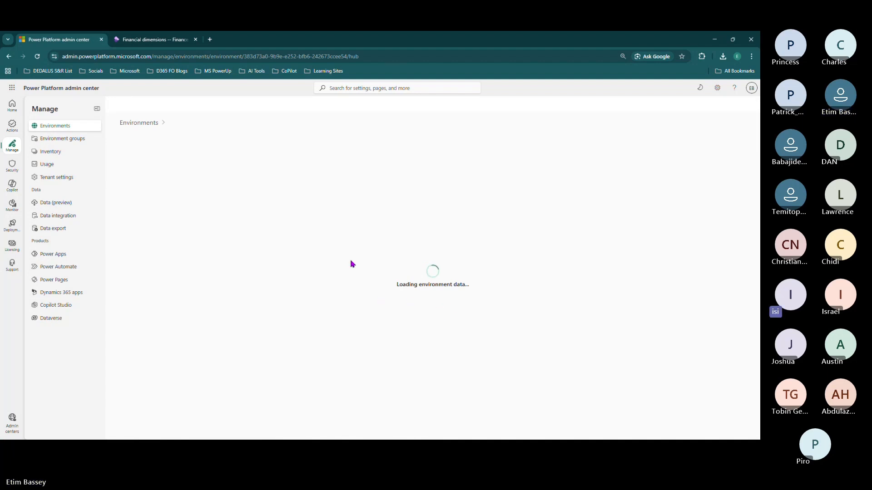
{"action": "left_click", "coordinate": [146, 41]}
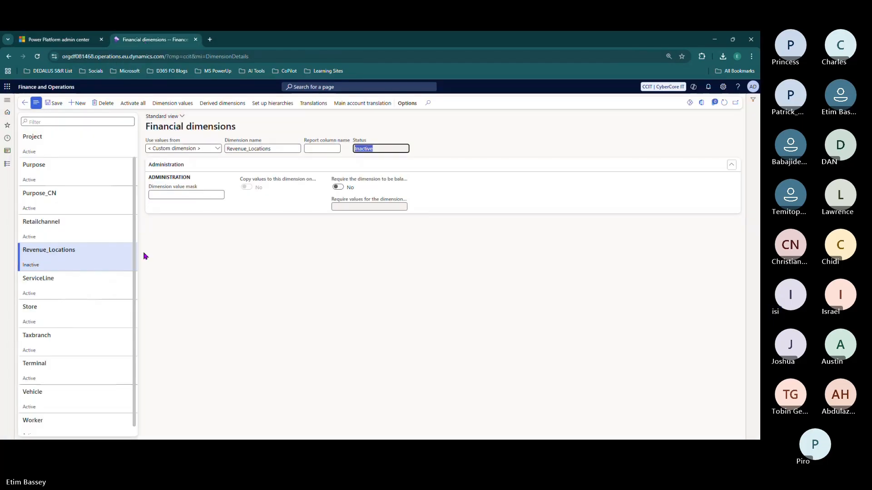
{"action": "left_click", "coordinate": [58, 39]}
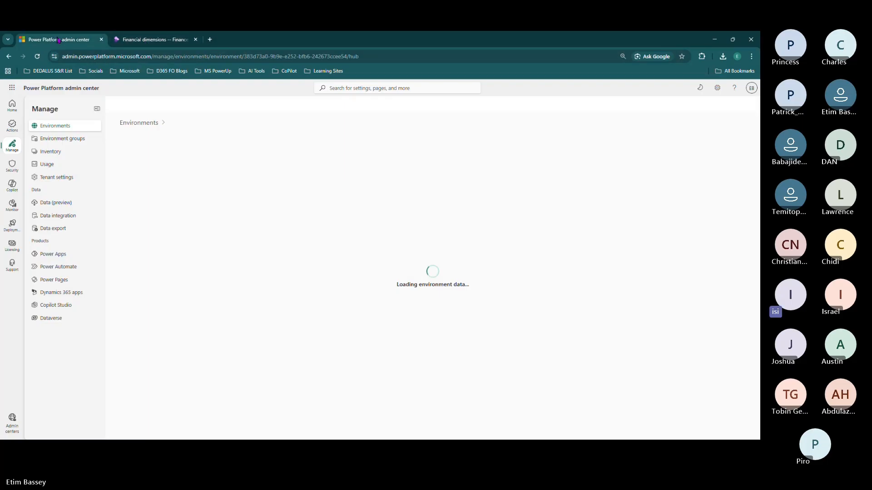
{"action": "left_click", "coordinate": [153, 40]}
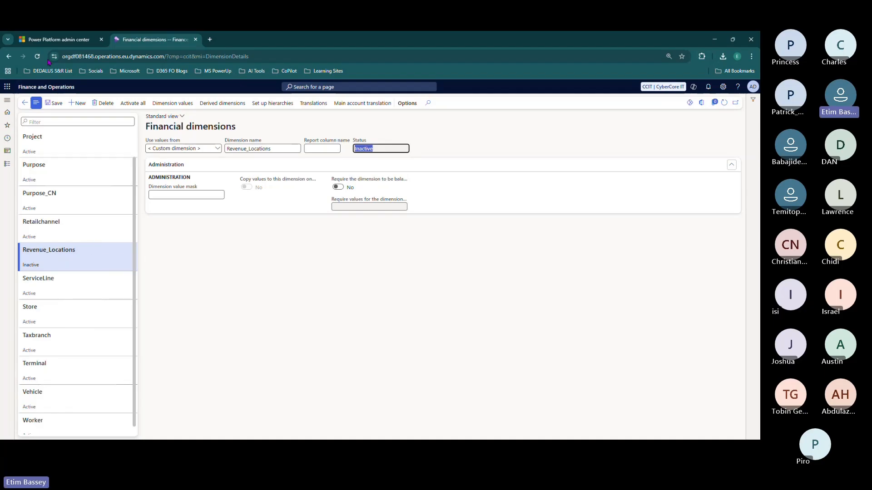
{"action": "left_click", "coordinate": [54, 40]}
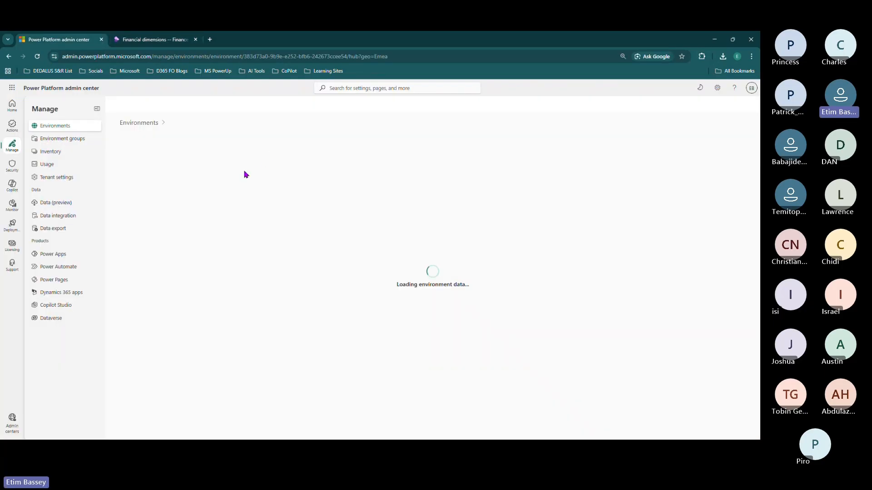
{"action": "left_click", "coordinate": [149, 41]}
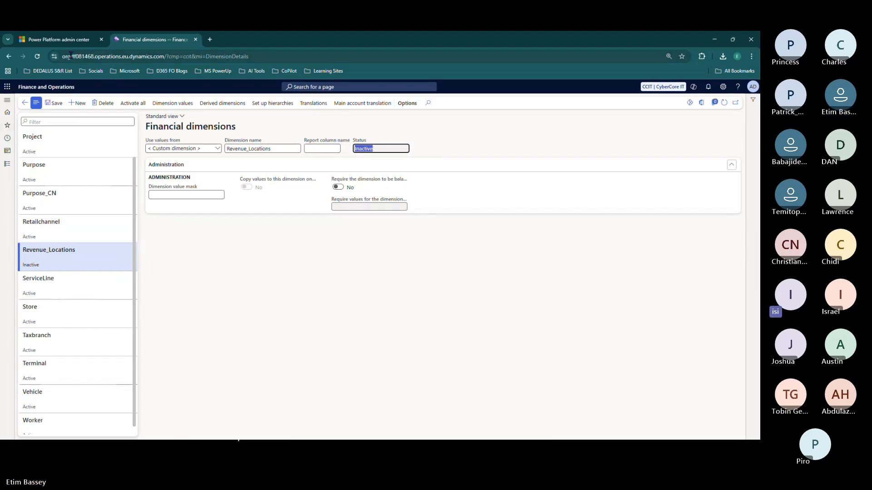
- Start editing the D365 SCM environment's details, then return to Financial dimensions
{"action": "left_click", "coordinate": [69, 39]}
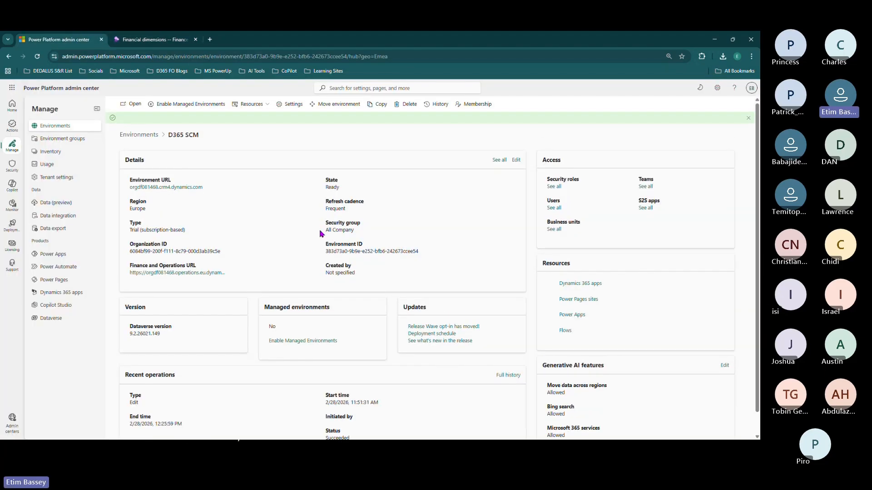
{"action": "left_click", "coordinate": [516, 160]}
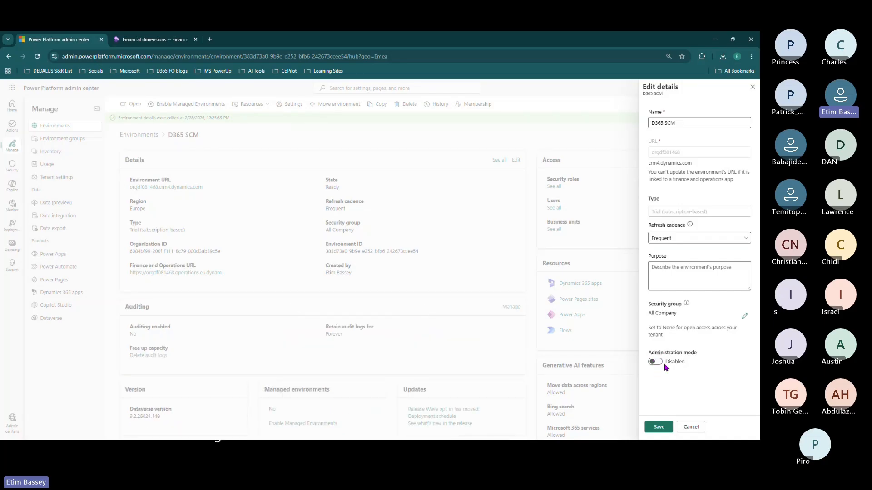
{"action": "left_click", "coordinate": [152, 40]}
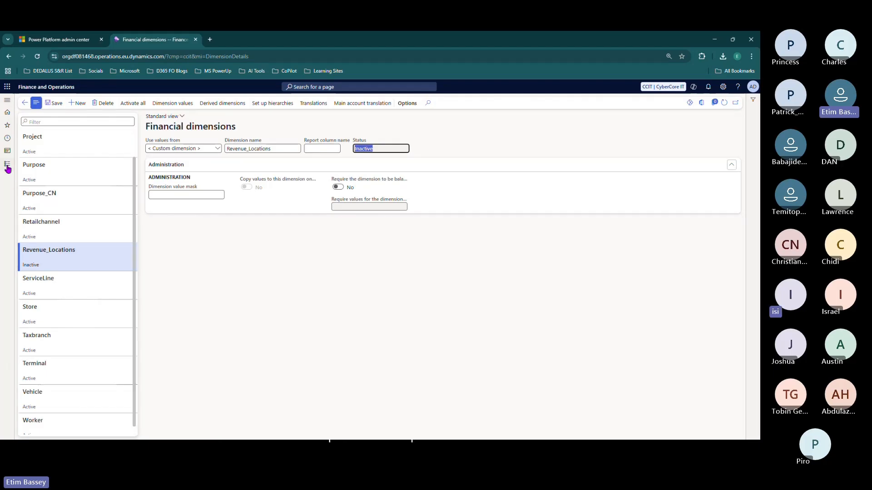
- Open General ledger > Inquiries and reports > Trial balance
{"action": "left_click", "coordinate": [7, 101]}
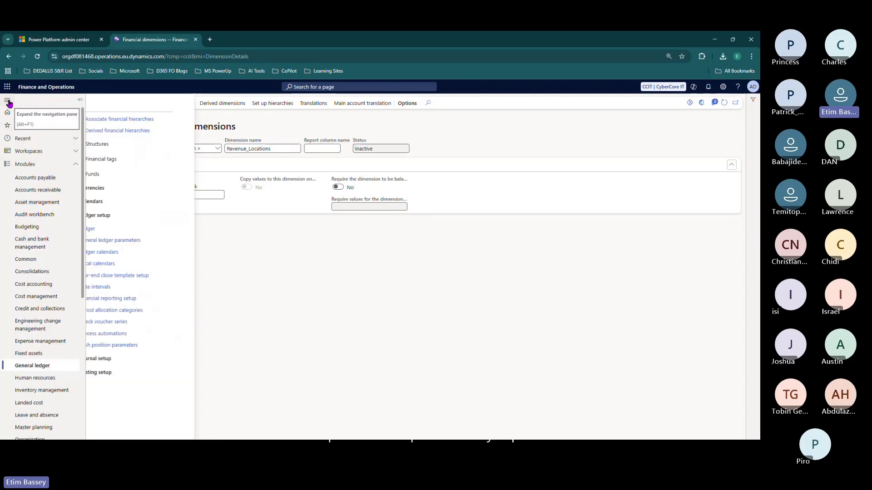
{"action": "left_click", "coordinate": [458, 118]}
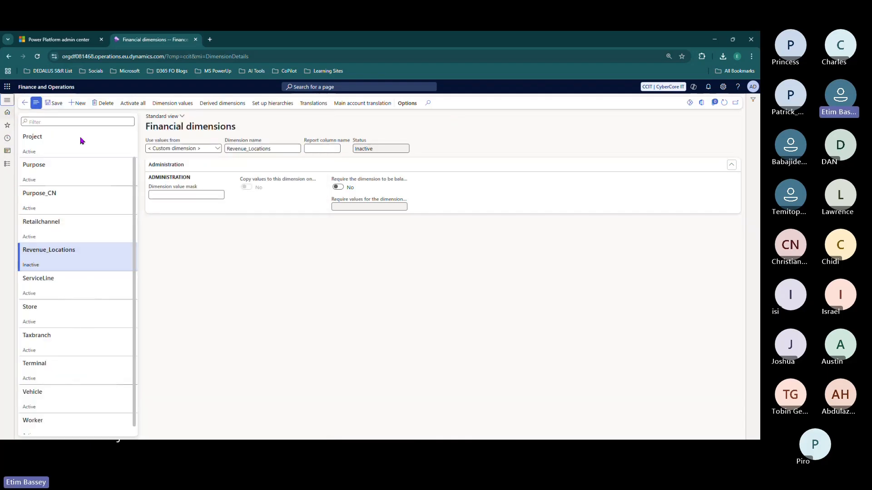
{"action": "left_click", "coordinate": [7, 100]}
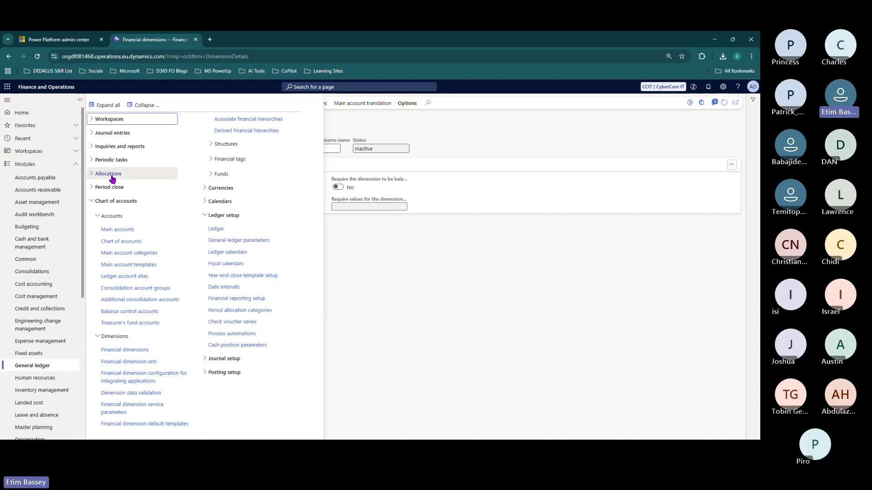
{"action": "left_click", "coordinate": [111, 146]}
{"action": "left_click", "coordinate": [109, 160]}
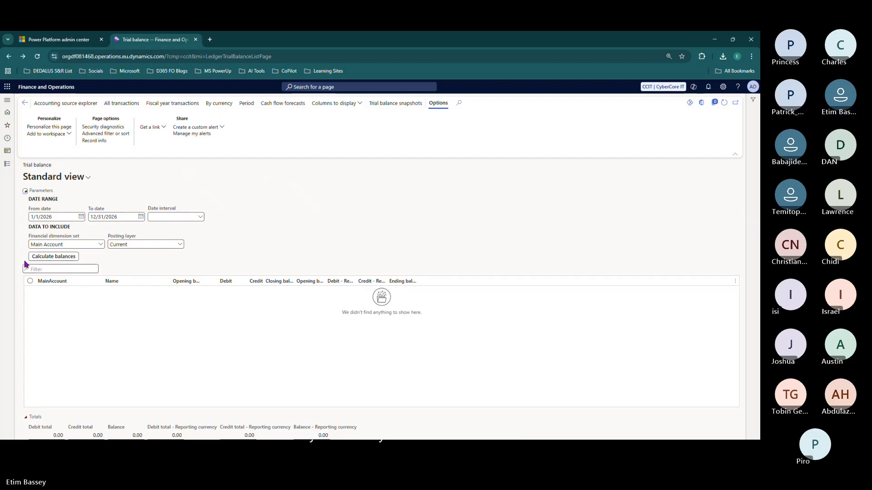
- Set the trial balance From date to 1/1/2020
{"action": "left_click", "coordinate": [80, 218]}
{"action": "left_click", "coordinate": [42, 232]}
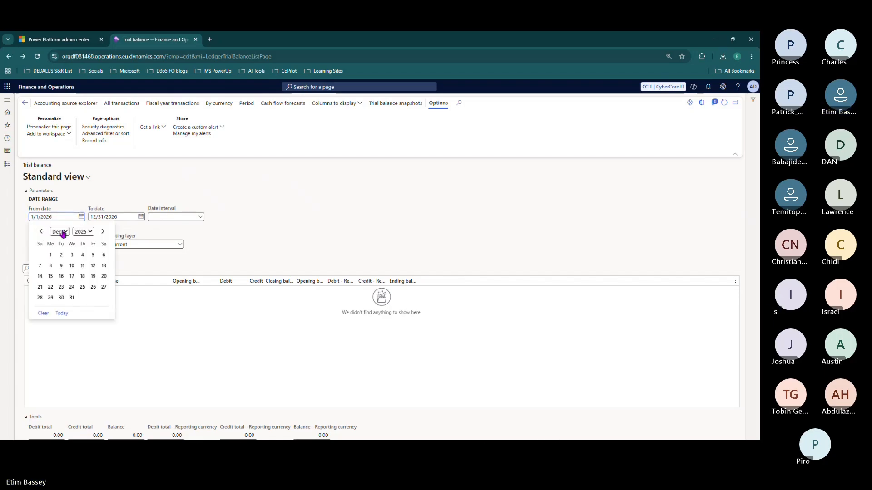
{"action": "left_click", "coordinate": [41, 232]}
{"action": "left_click", "coordinate": [41, 232]}
{"action": "left_click", "coordinate": [41, 231]}
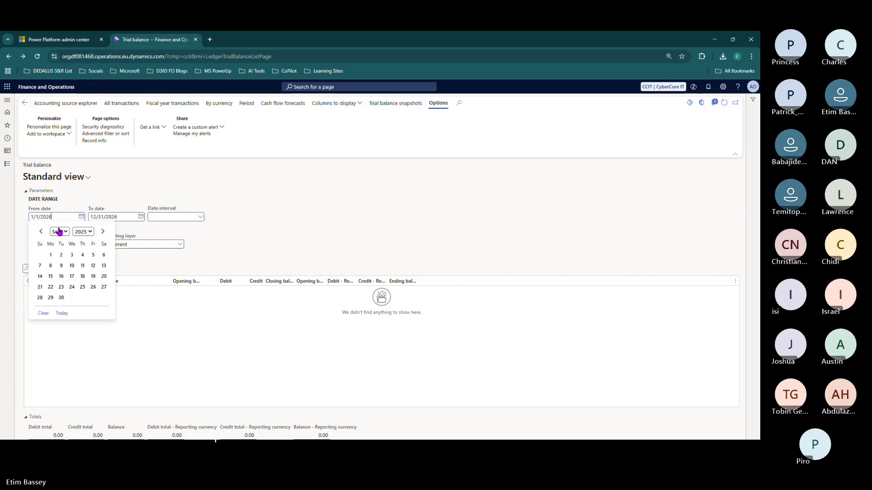
{"action": "left_click", "coordinate": [86, 232]}
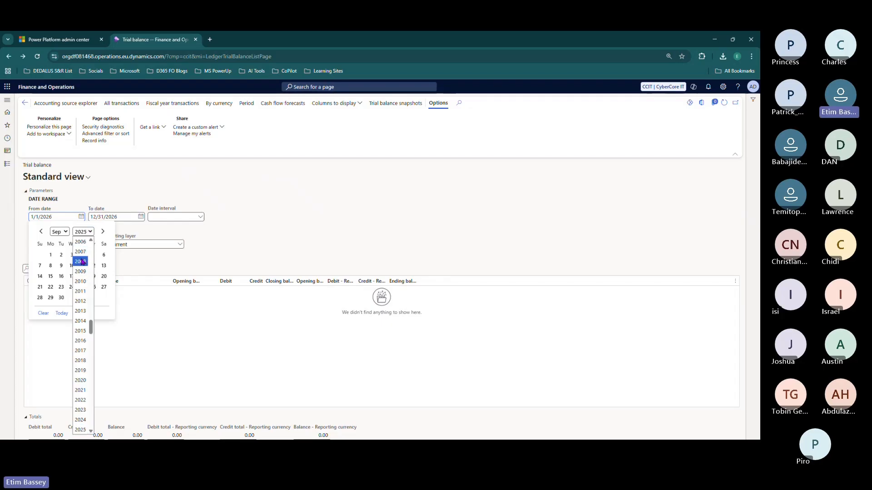
{"action": "left_click", "coordinate": [80, 381]}
{"action": "left_click", "coordinate": [57, 233]}
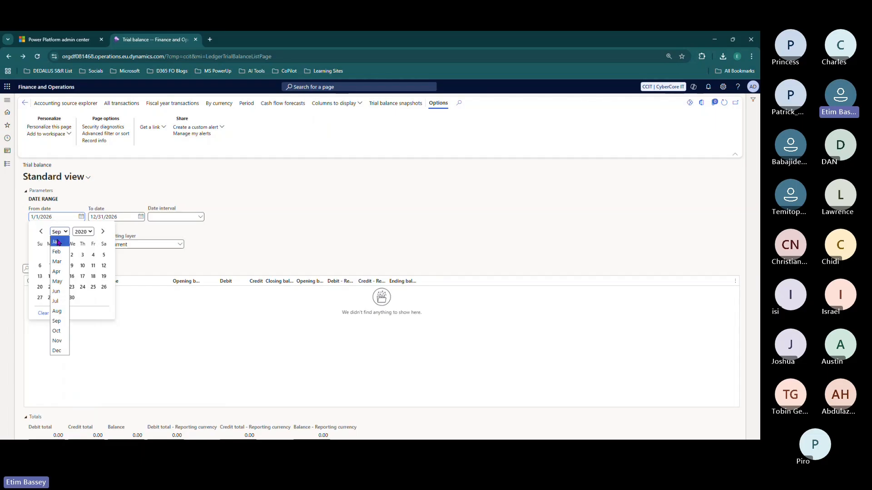
{"action": "left_click", "coordinate": [57, 246]}
{"action": "left_click", "coordinate": [72, 255]}
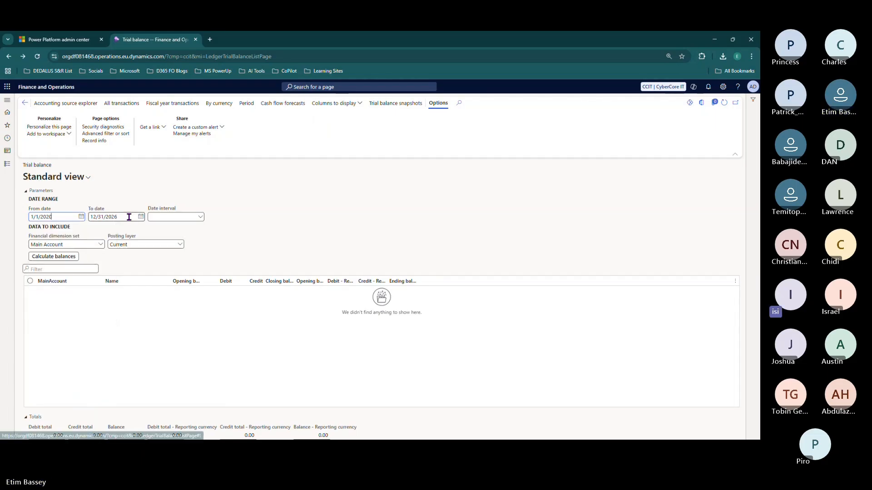
- Set the trial balance To date to 12/31/2020
{"action": "left_click", "coordinate": [141, 217]}
{"action": "left_click", "coordinate": [141, 231]}
{"action": "scroll", "coordinate": [145, 272], "scroll_direction": "up", "scroll_amount": 8}
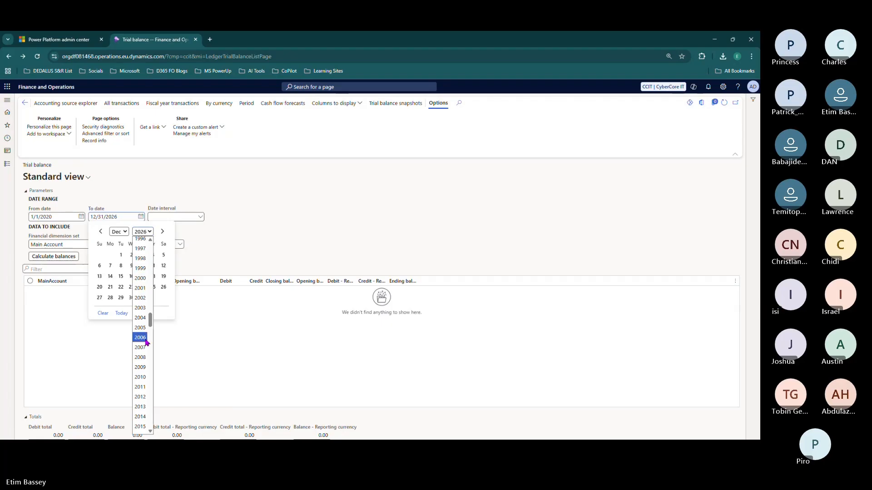
{"action": "scroll", "coordinate": [146, 381], "scroll_direction": "down", "scroll_amount": 3}
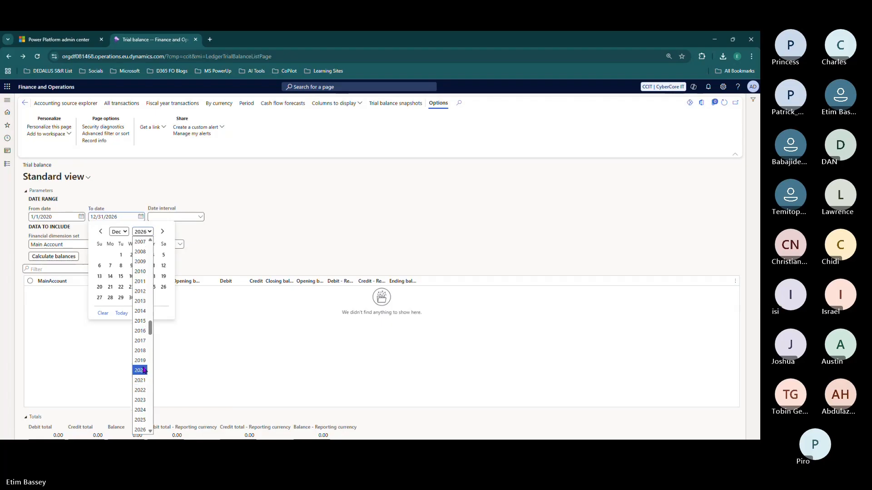
{"action": "left_click", "coordinate": [141, 370]}
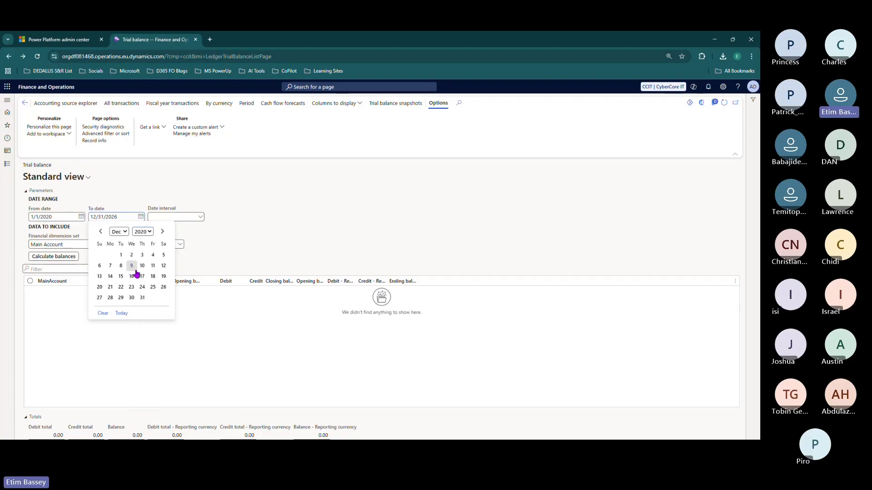
{"action": "left_click", "coordinate": [142, 298]}
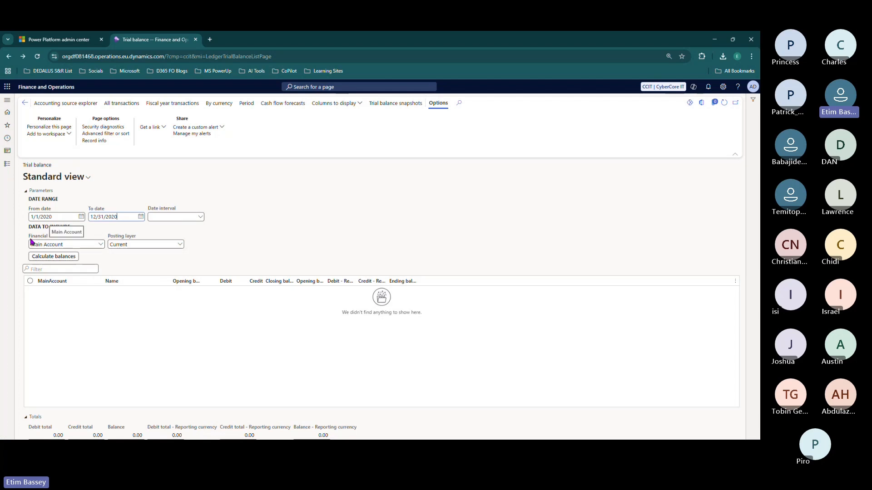
- Keep Main Account as the financial dimension set and calculate the 2020 trial balances
{"action": "left_click", "coordinate": [99, 245]}
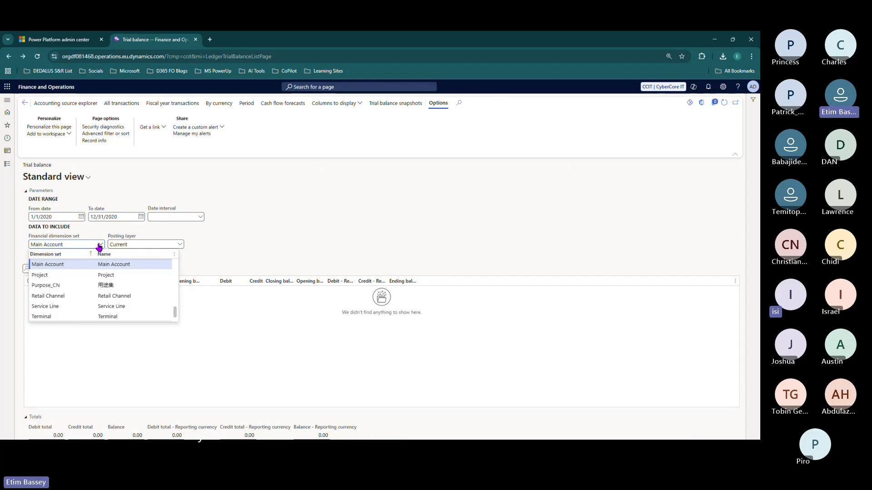
{"action": "left_click", "coordinate": [100, 247]}
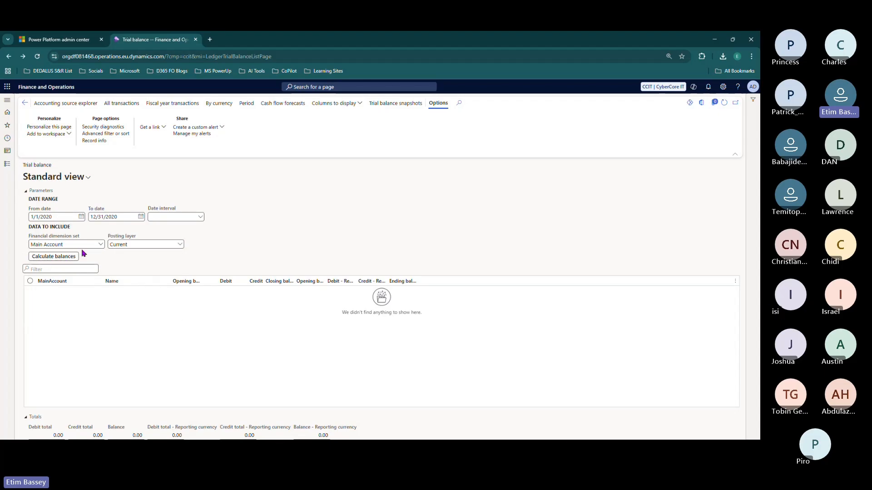
{"action": "left_click", "coordinate": [100, 245]}
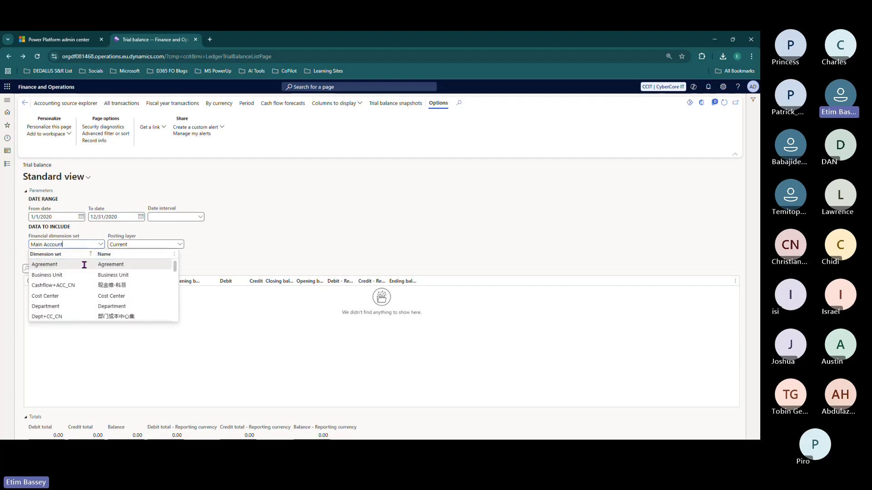
{"action": "scroll", "coordinate": [84, 265], "scroll_direction": "down", "scroll_amount": 5}
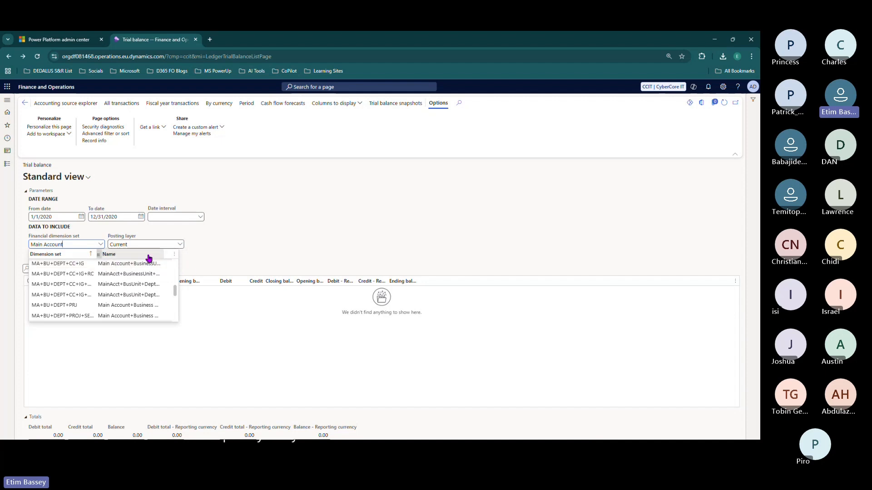
{"action": "left_click", "coordinate": [97, 232]}
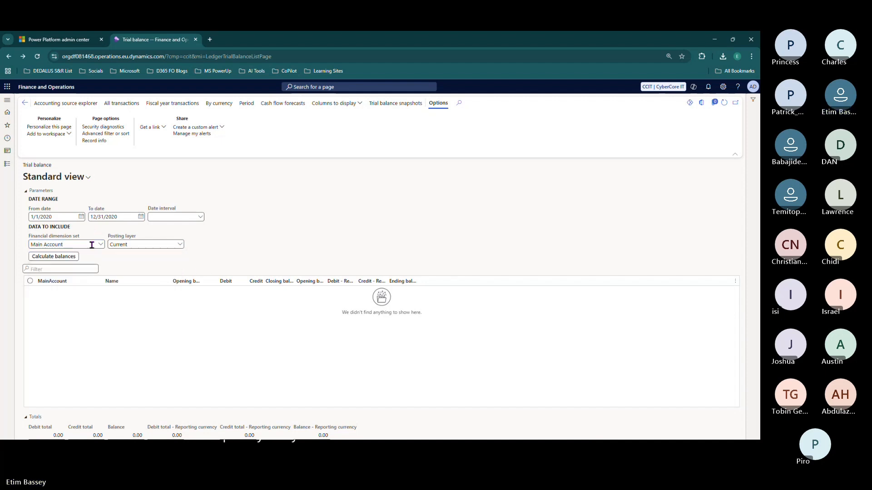
{"action": "left_click", "coordinate": [58, 257]}
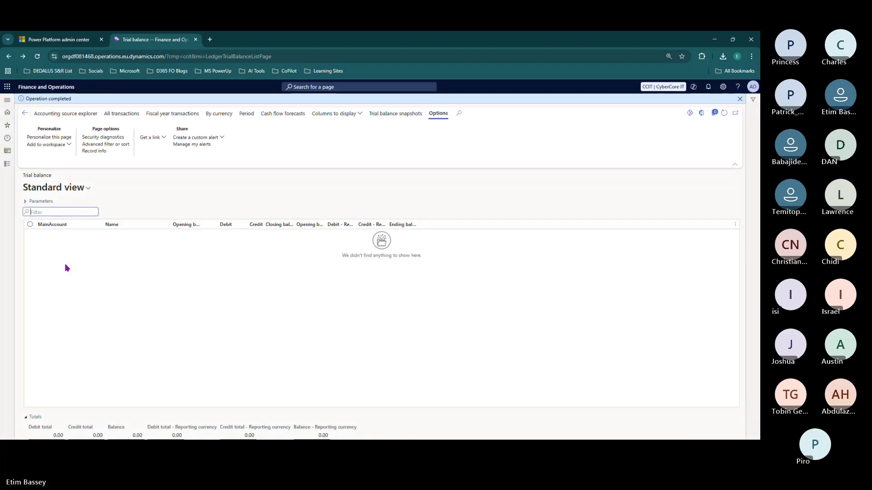
- Expand the trial balance parameters, then go to General ledger's Financial dimension sets page
{"action": "left_click", "coordinate": [30, 202]}
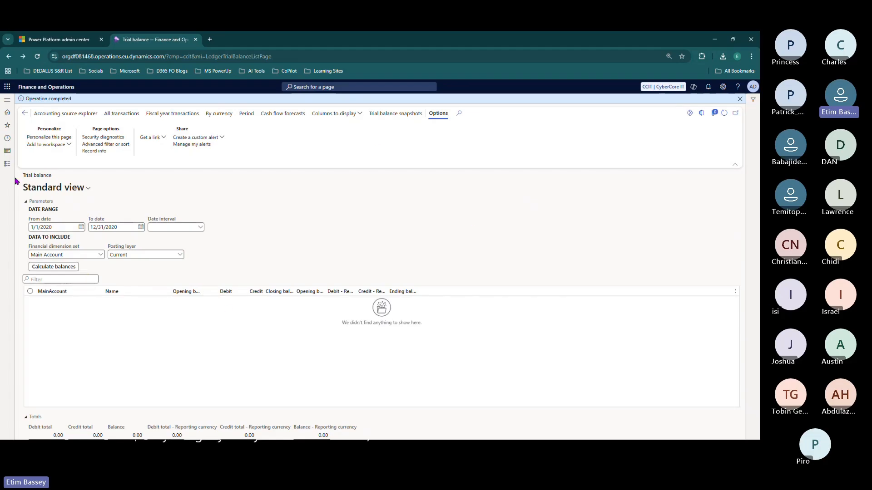
{"action": "left_click", "coordinate": [7, 165]}
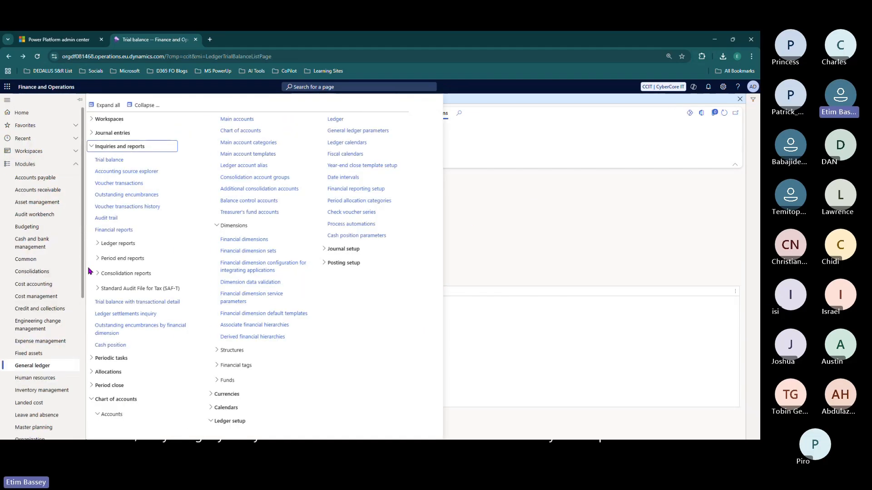
{"action": "left_click", "coordinate": [117, 146]}
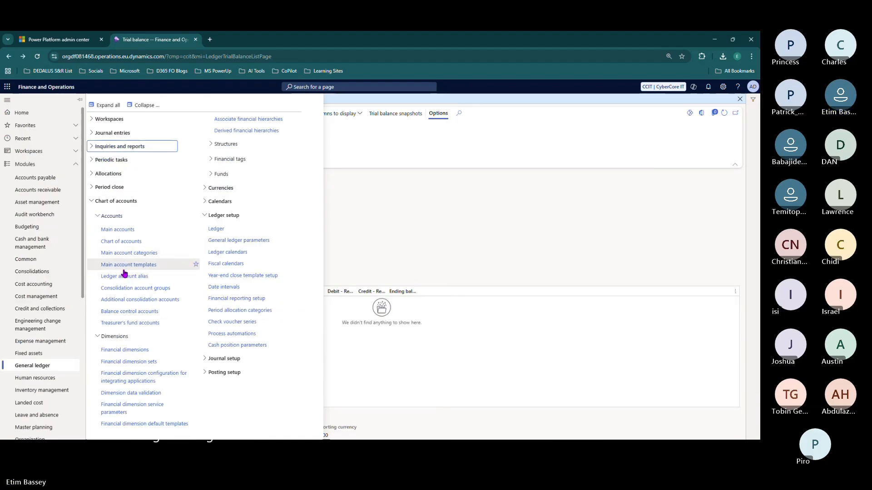
{"action": "left_click", "coordinate": [132, 356]}
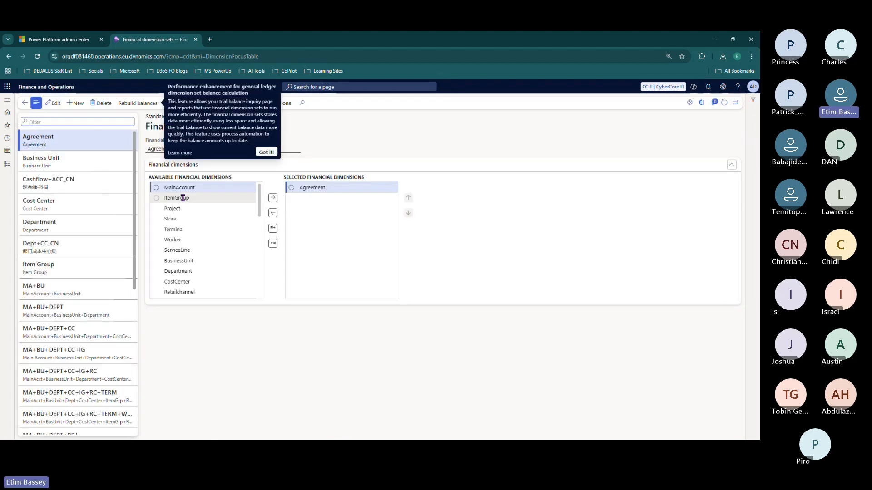
- Create a new financial dimension set with ID and name CCIT_REVENUE
{"action": "left_click", "coordinate": [267, 152]}
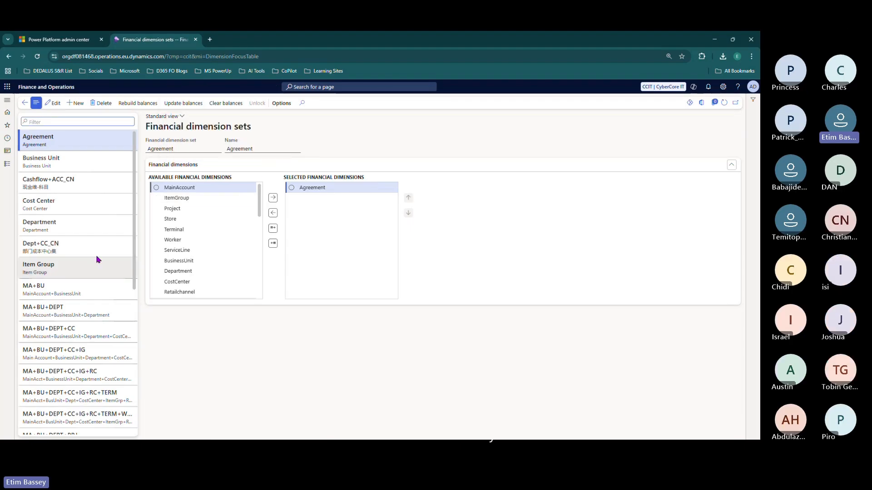
{"action": "scroll", "coordinate": [97, 252], "scroll_direction": "down", "scroll_amount": 2}
{"action": "scroll", "coordinate": [97, 242], "scroll_direction": "up", "scroll_amount": 2}
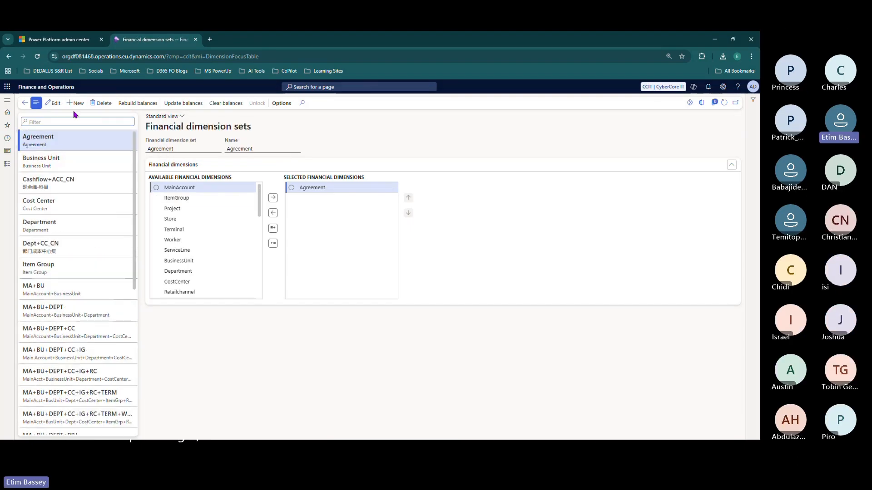
{"action": "left_click", "coordinate": [77, 103]}
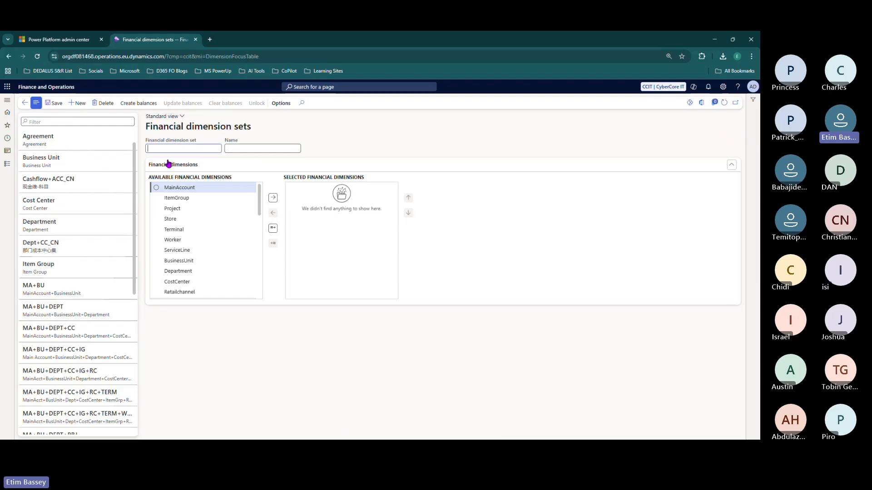
{"action": "type", "text": "CCIT_REVENUE"}
{"action": "key", "text": "Tab"}
{"action": "type", "text": "CCIT_REVENUE"}
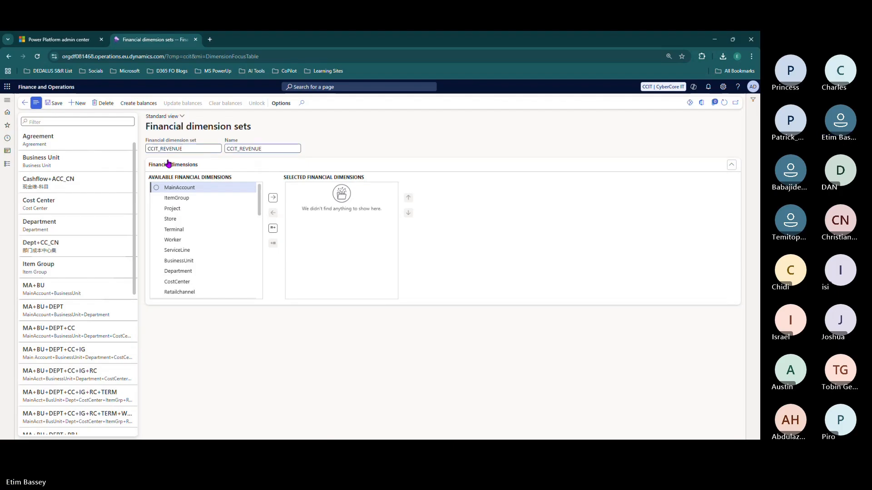
- Add MainAccount to the set's selected dimensions
{"action": "left_click", "coordinate": [174, 187]}
{"action": "left_click", "coordinate": [273, 199]}
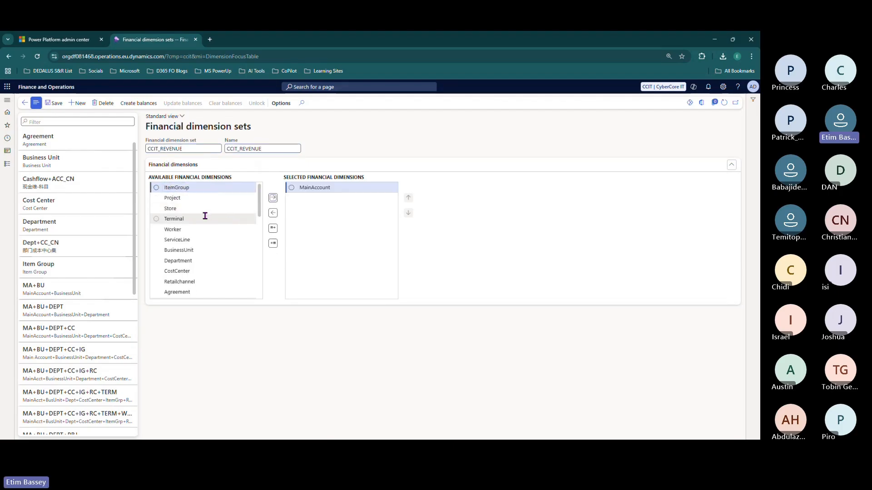
{"action": "scroll", "coordinate": [205, 216], "scroll_direction": "down", "scroll_amount": 3}
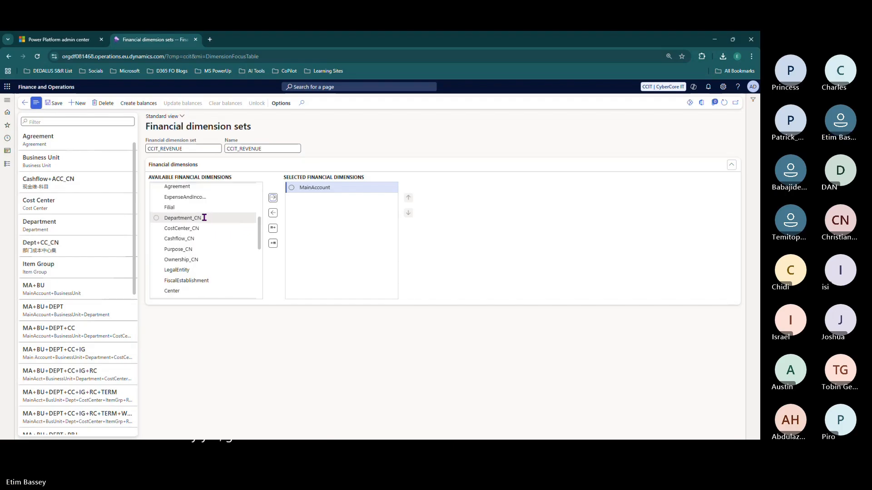
{"action": "scroll", "coordinate": [204, 217], "scroll_direction": "up", "scroll_amount": 3}
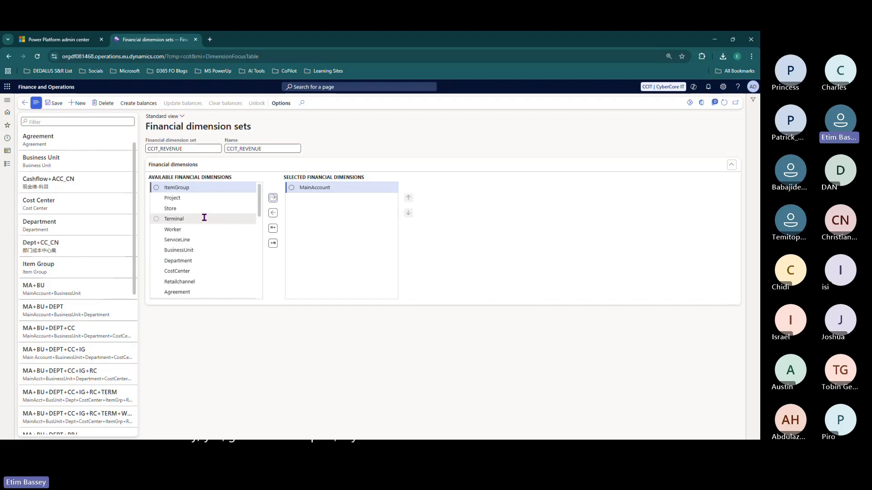
- Add Department, CostCenter and Customer to the set and save CCIT_REVENUE
{"action": "left_click", "coordinate": [199, 189]}
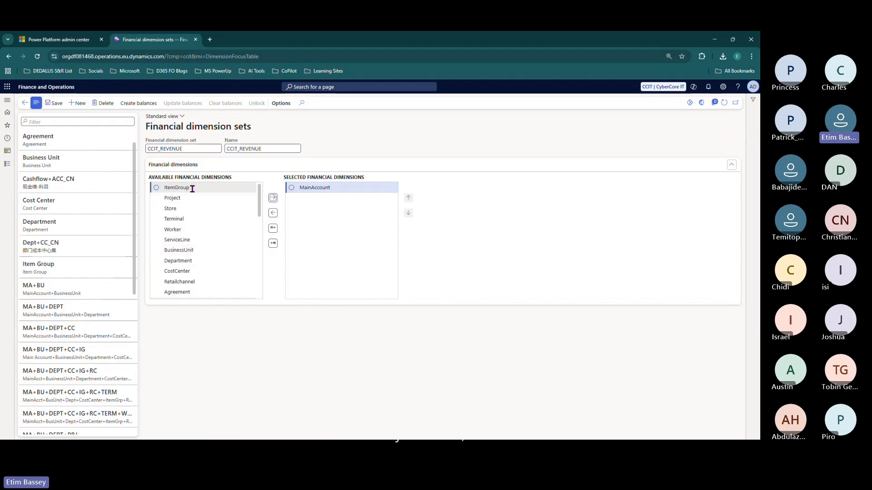
{"action": "left_click", "coordinate": [315, 189]}
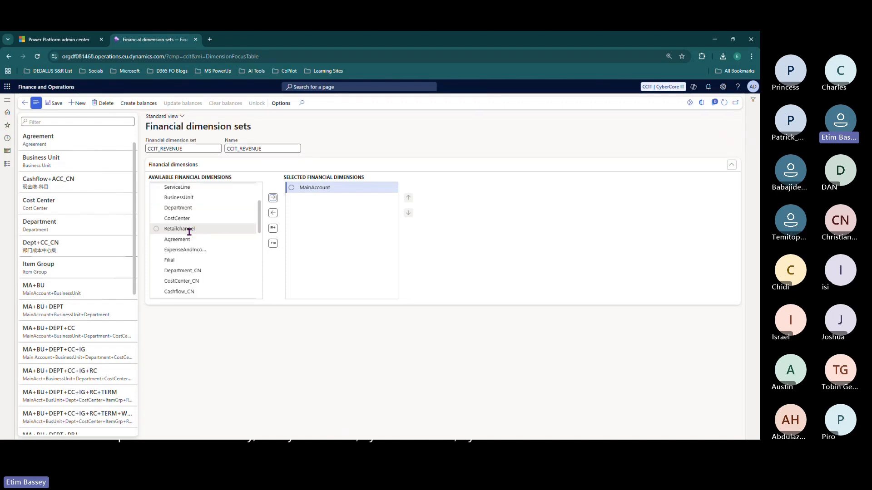
{"action": "left_click", "coordinate": [186, 218]}
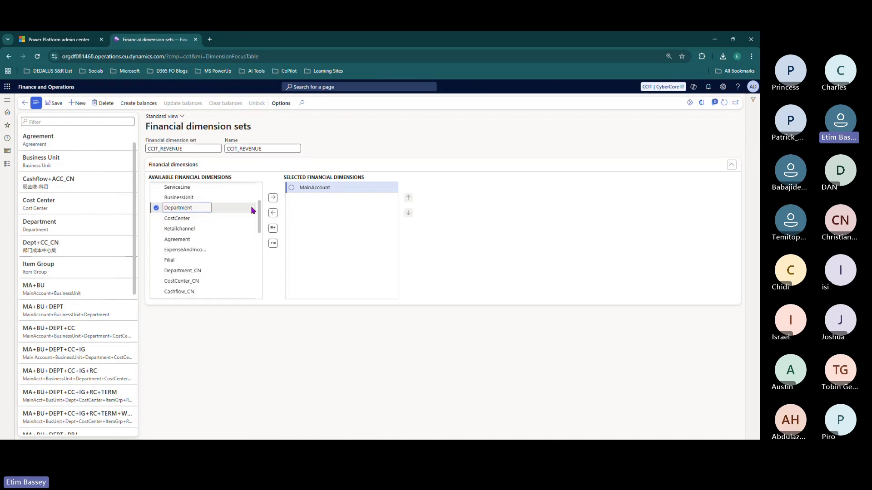
{"action": "left_click", "coordinate": [156, 208]}
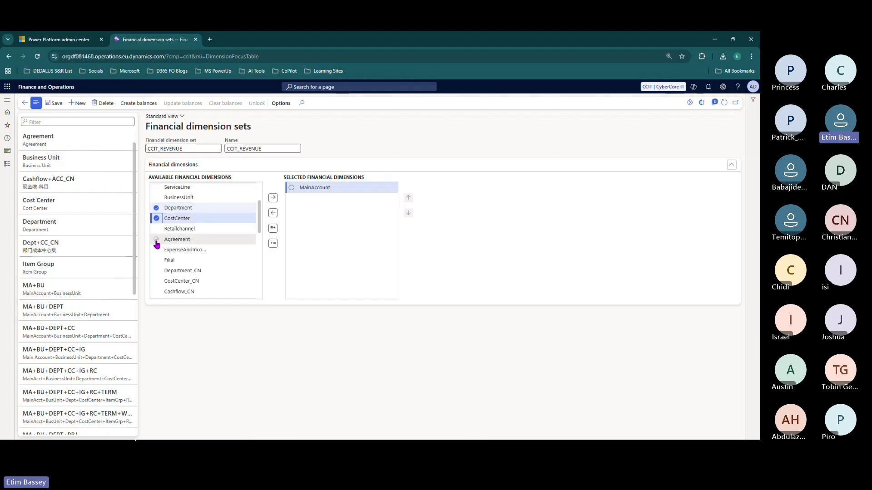
{"action": "scroll", "coordinate": [157, 245], "scroll_direction": "down", "scroll_amount": 3}
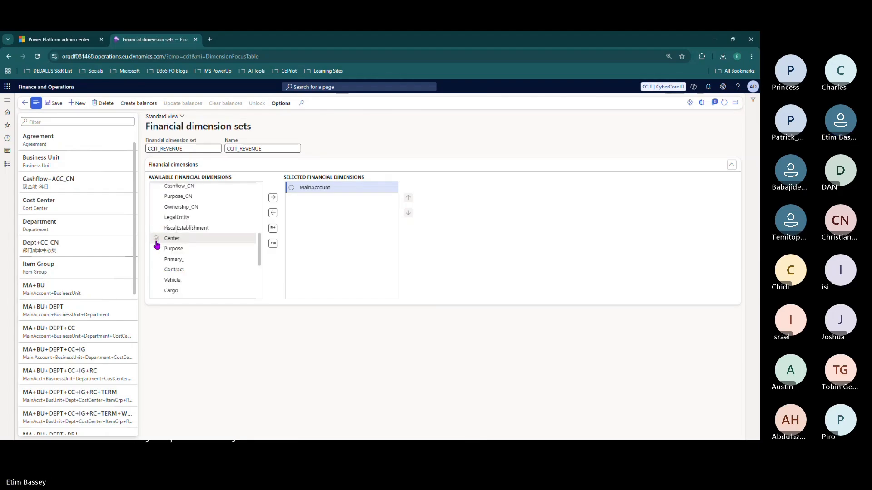
{"action": "scroll", "coordinate": [156, 245], "scroll_direction": "down", "scroll_amount": 2}
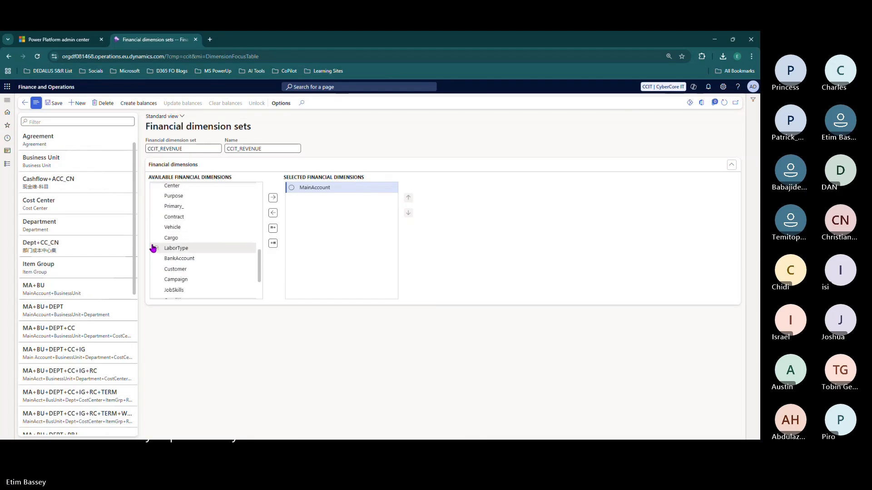
{"action": "scroll", "coordinate": [159, 242], "scroll_direction": "down", "scroll_amount": 2}
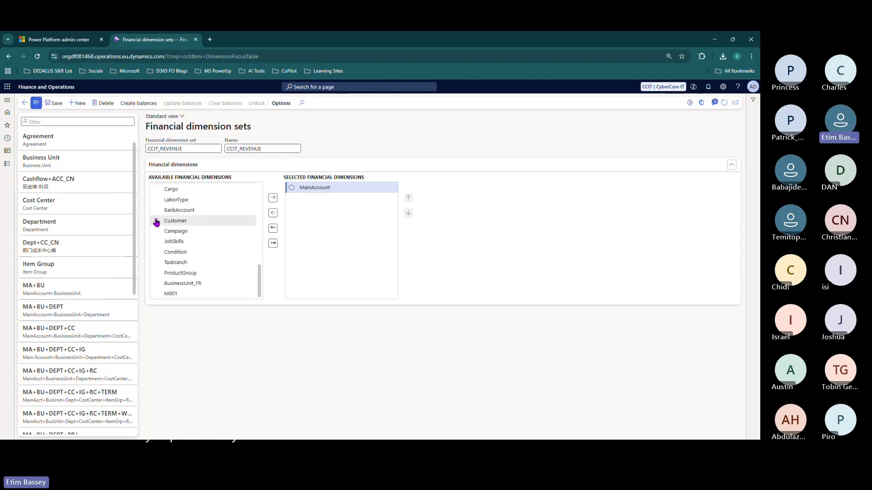
{"action": "left_click", "coordinate": [273, 199]}
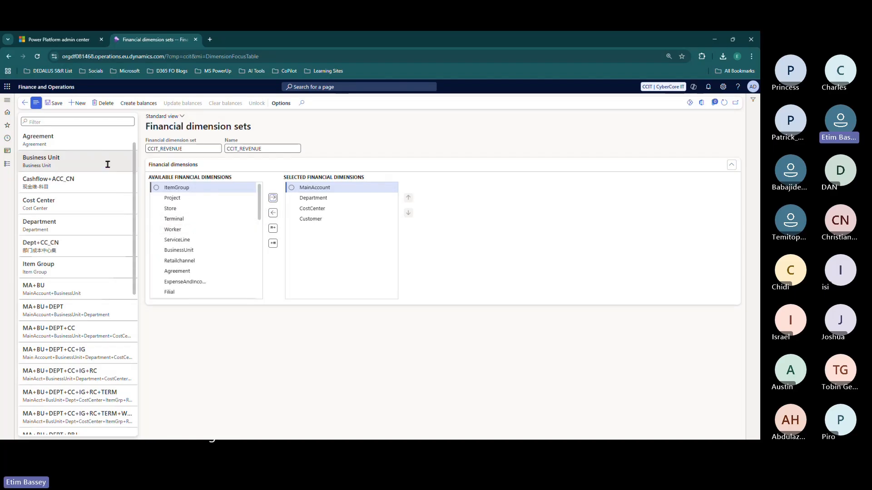
{"action": "double_click", "coordinate": [155, 146]}
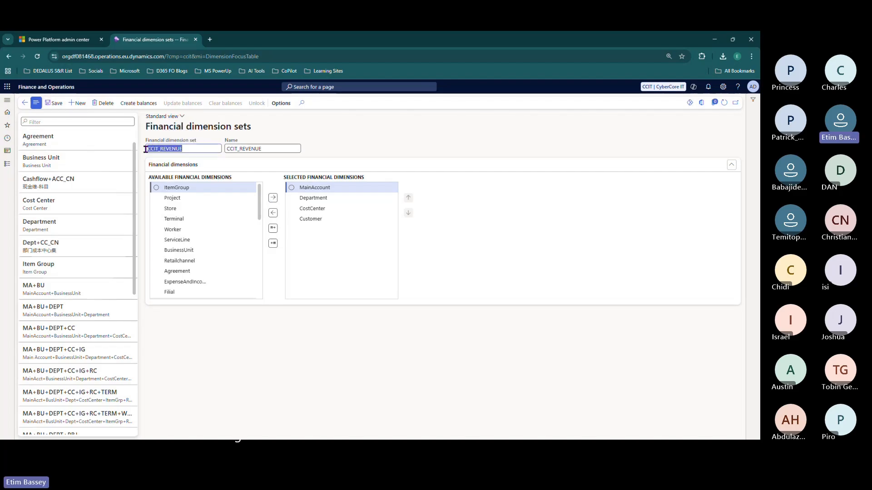
{"action": "left_click", "coordinate": [56, 105]}
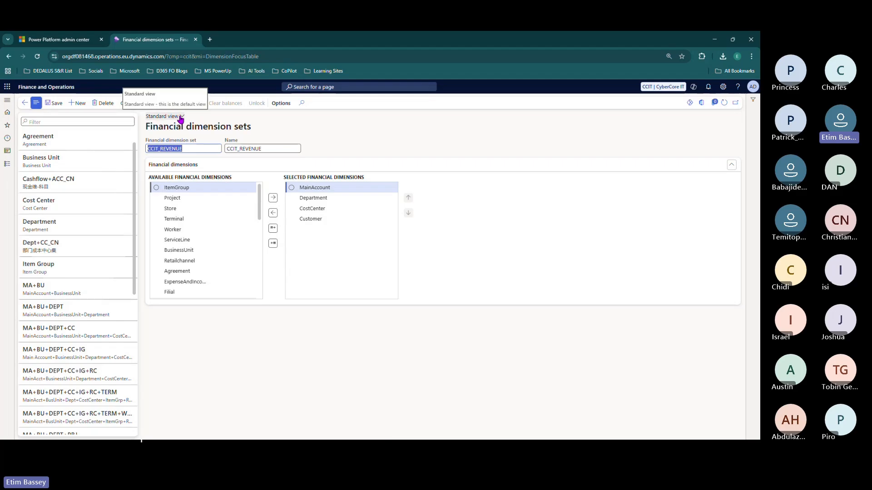
{"action": "left_click", "coordinate": [6, 169]}
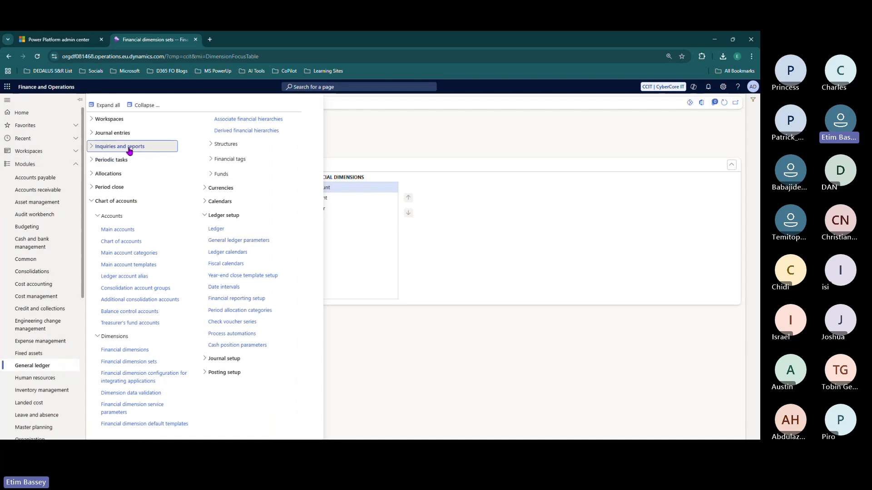
- Open the Trial balance and filter its dimension set list for CCIT_REVENUE
{"action": "left_click", "coordinate": [129, 149]}
{"action": "left_click", "coordinate": [121, 159]}
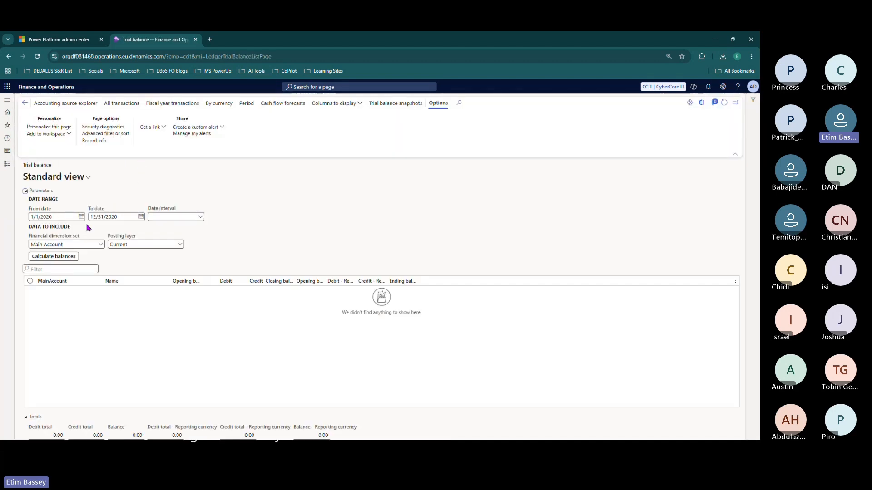
{"action": "left_click", "coordinate": [101, 245]}
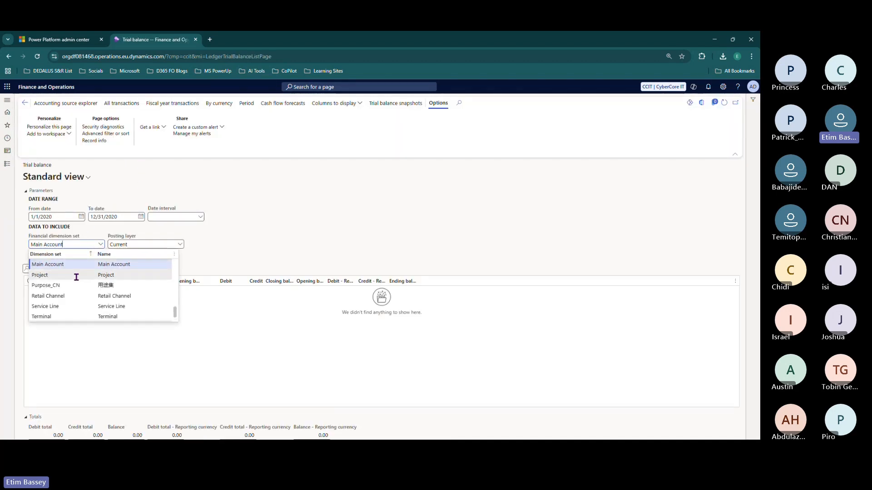
{"action": "scroll", "coordinate": [76, 277], "scroll_direction": "up", "scroll_amount": 5}
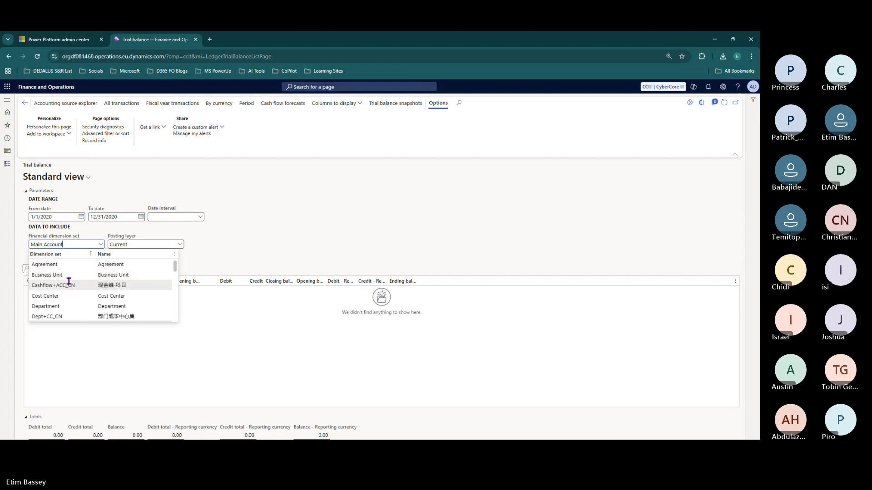
{"action": "left_click", "coordinate": [67, 256]}
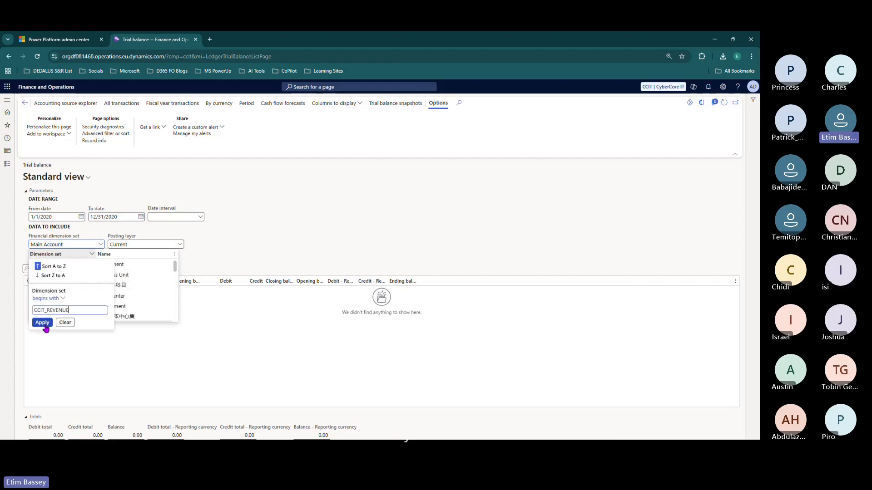
{"action": "left_click", "coordinate": [42, 322]}
- Change the filter to 'contains' CCIT_REVENUE, find no match, and close the list
{"action": "left_click", "coordinate": [59, 257]}
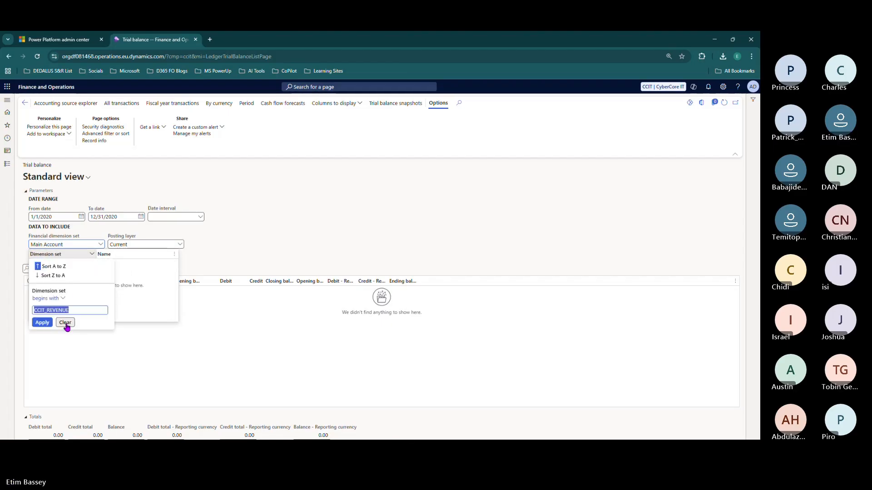
{"action": "left_click", "coordinate": [61, 298]}
{"action": "left_click", "coordinate": [44, 331]}
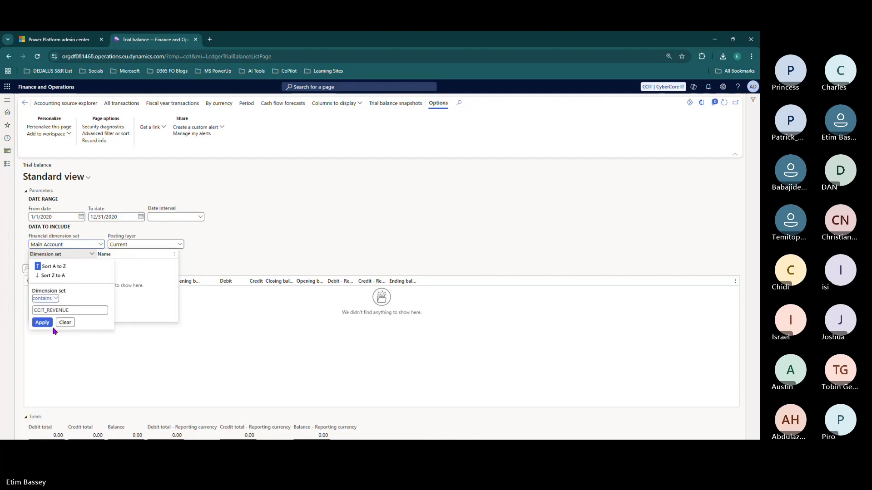
{"action": "double_click", "coordinate": [45, 309]}
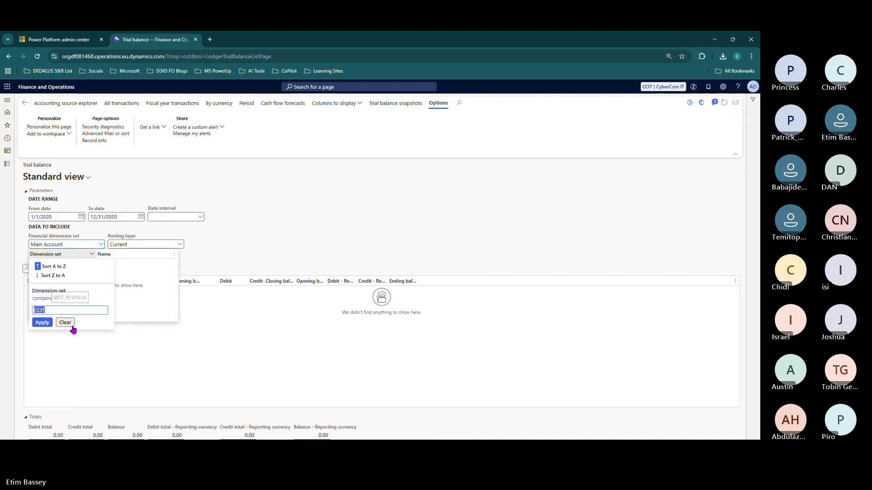
{"action": "left_click", "coordinate": [42, 323]}
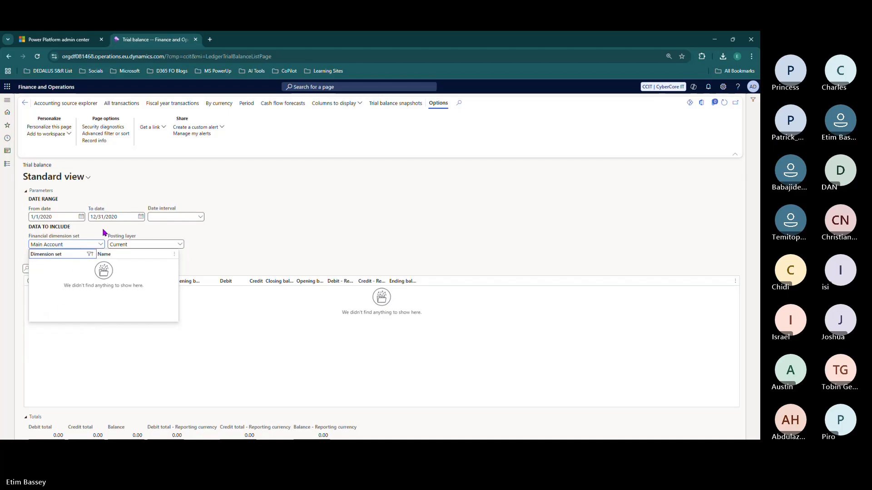
{"action": "key", "text": "Escape"}
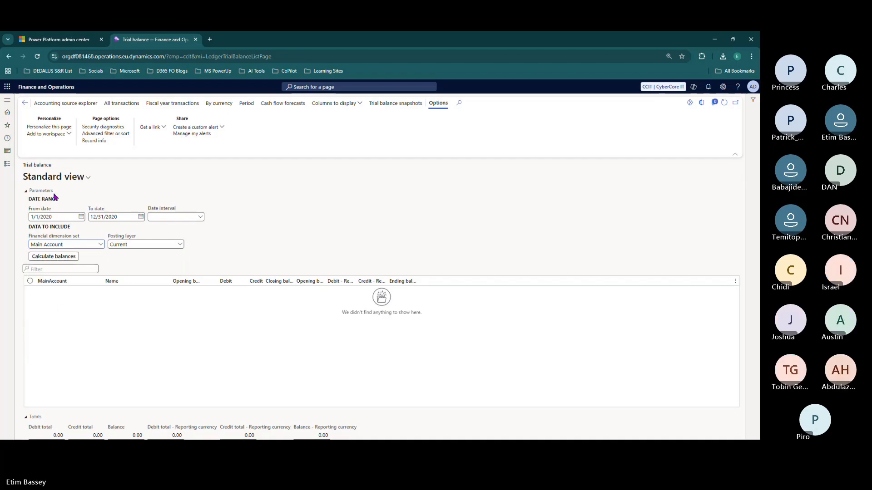
{"action": "left_click", "coordinate": [10, 169]}
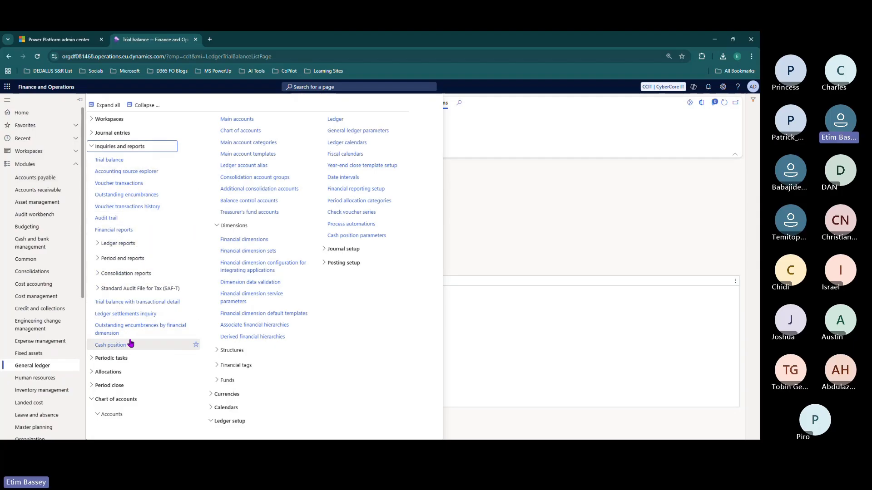
- Open the CCIT_REVENUE set, start Create balances, then cancel the Initialize balances panel
{"action": "left_click", "coordinate": [117, 148]}
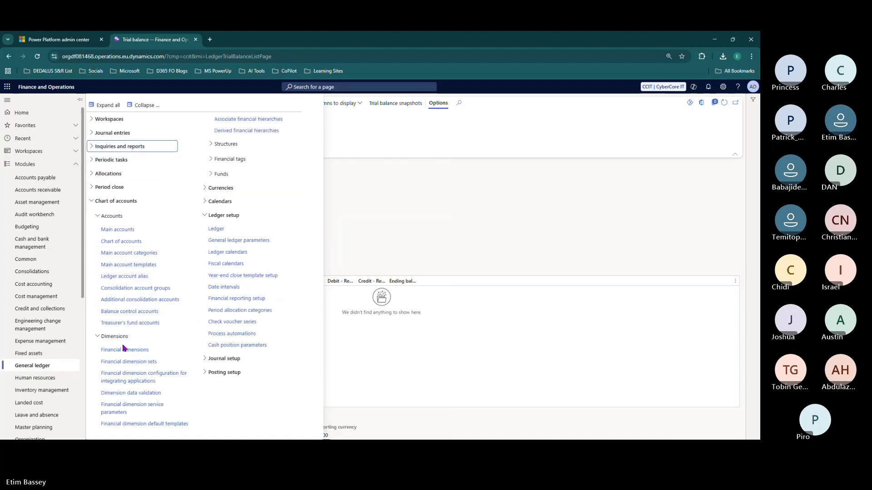
{"action": "left_click", "coordinate": [128, 362]}
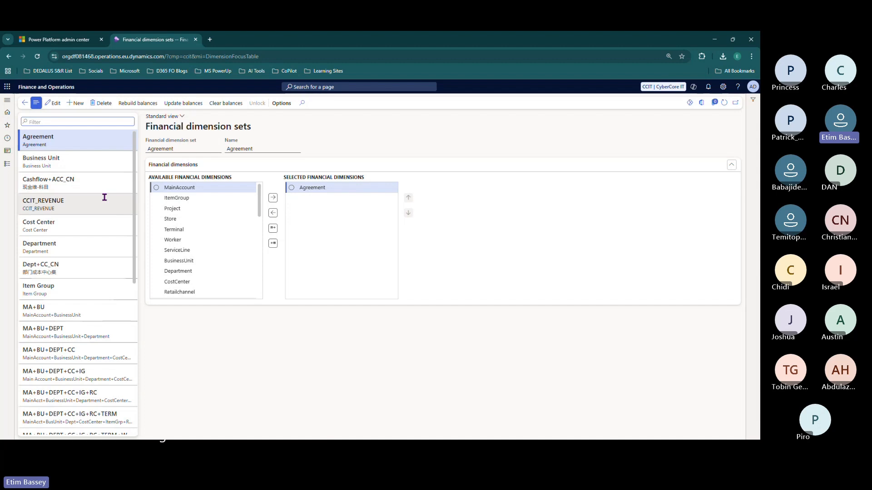
{"action": "left_click", "coordinate": [79, 207]}
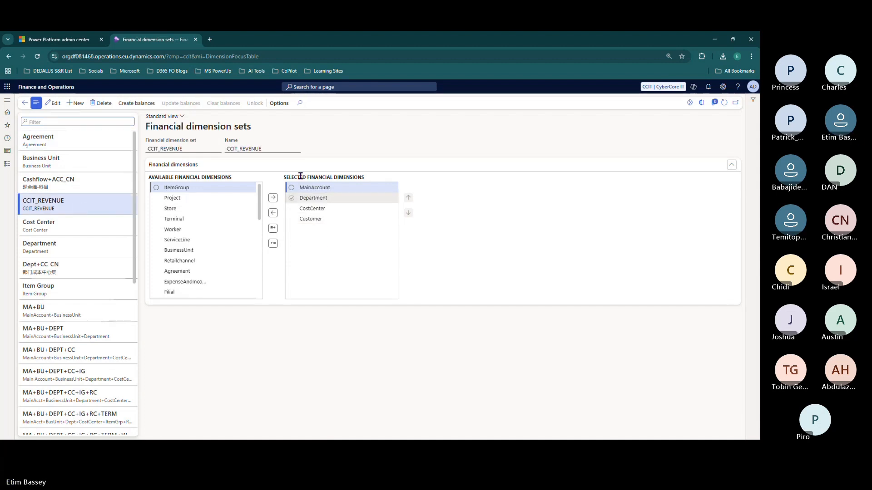
{"action": "left_click", "coordinate": [137, 104]}
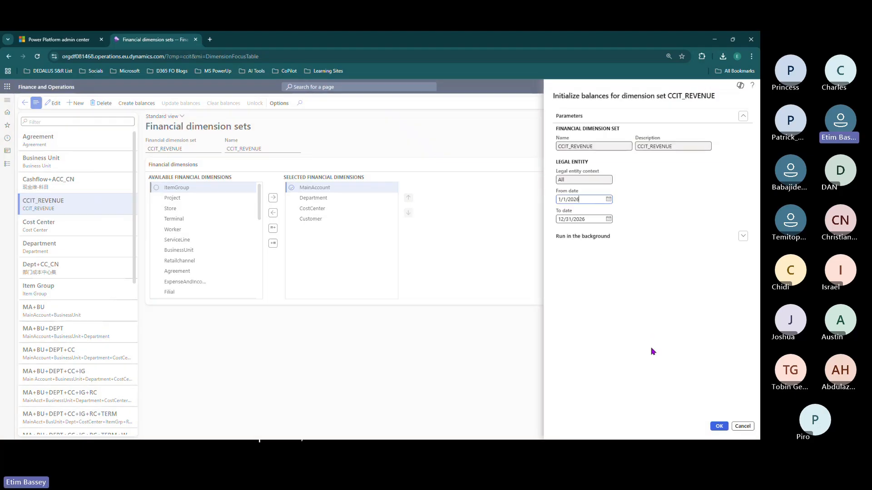
{"action": "left_click", "coordinate": [742, 426]}
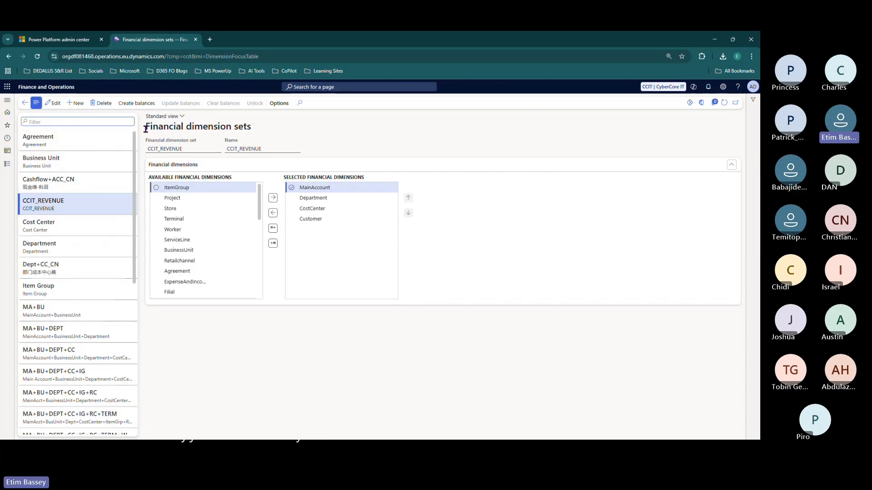
{"action": "left_click_drag", "start_coordinate": [146, 128], "coordinate": [259, 136]}
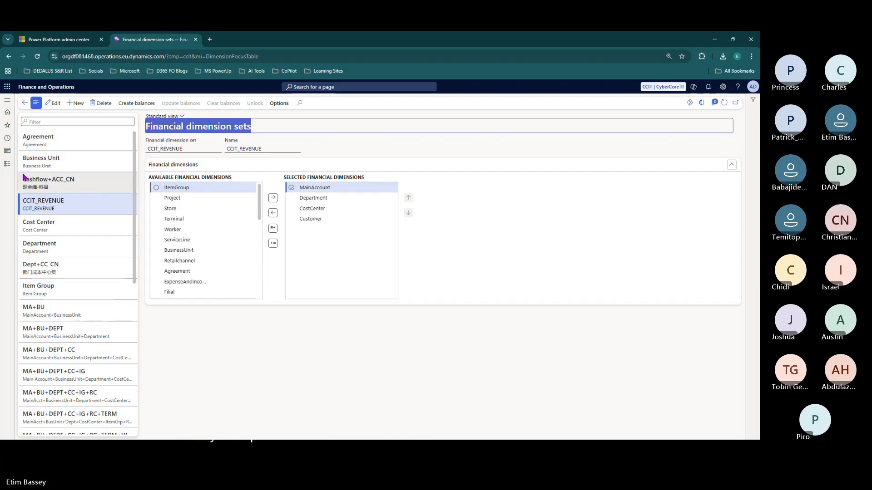
{"action": "left_click", "coordinate": [8, 164]}
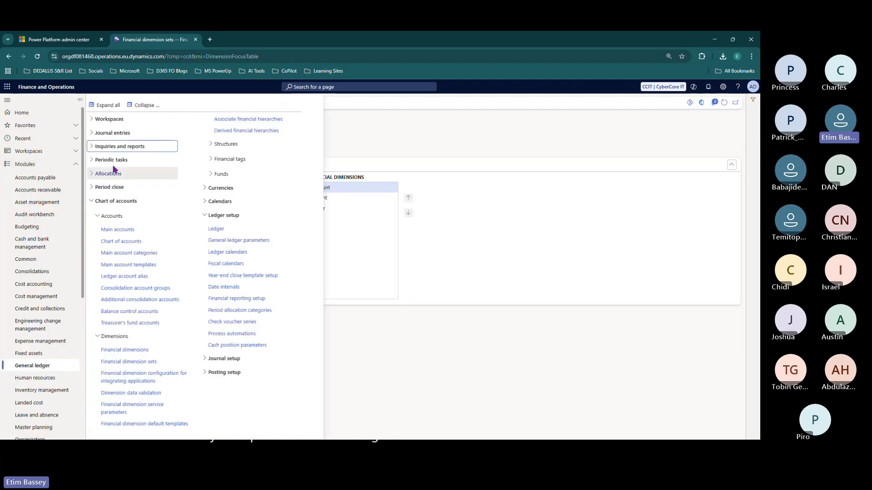
- Open the Trial balance and review its dimension sets, keeping Main Account selected
{"action": "left_click", "coordinate": [123, 146]}
{"action": "left_click", "coordinate": [114, 167]}
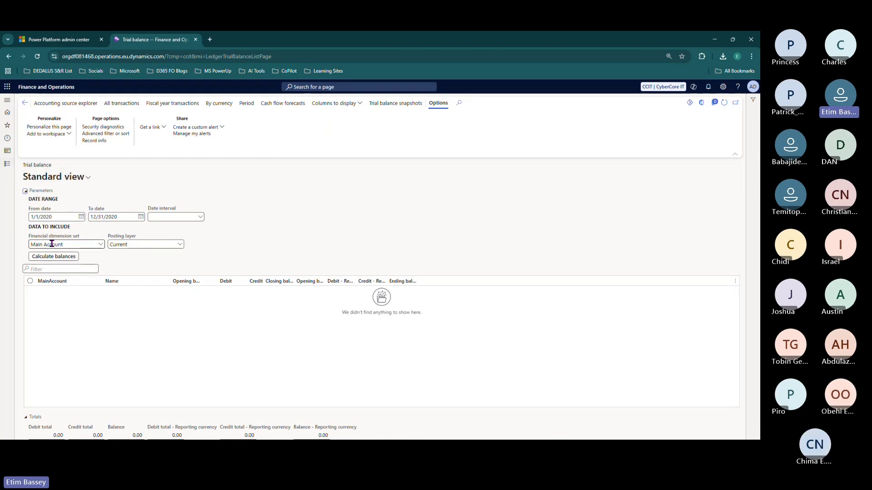
{"action": "left_click", "coordinate": [99, 244]}
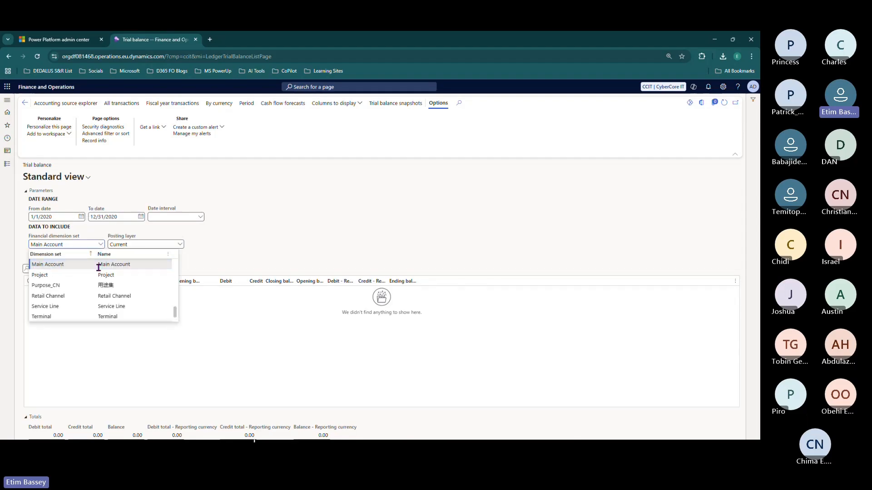
{"action": "scroll", "coordinate": [98, 267], "scroll_direction": "up", "scroll_amount": 5}
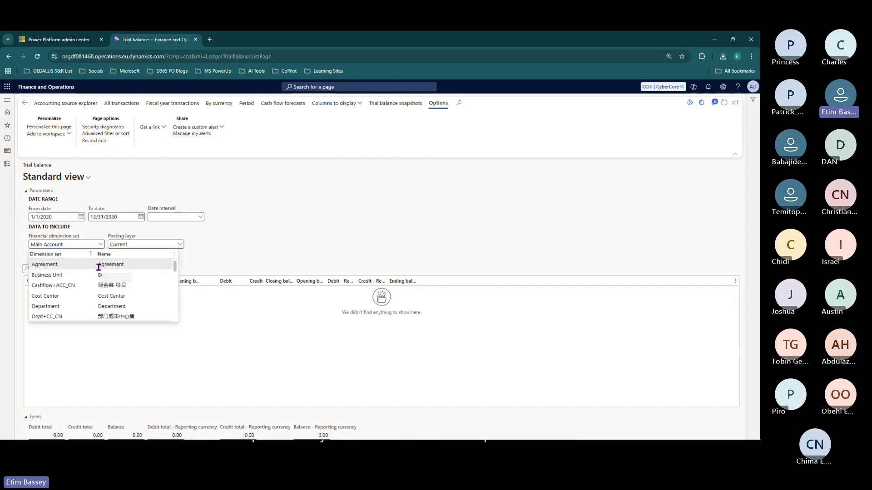
{"action": "scroll", "coordinate": [84, 271], "scroll_direction": "down", "scroll_amount": 5}
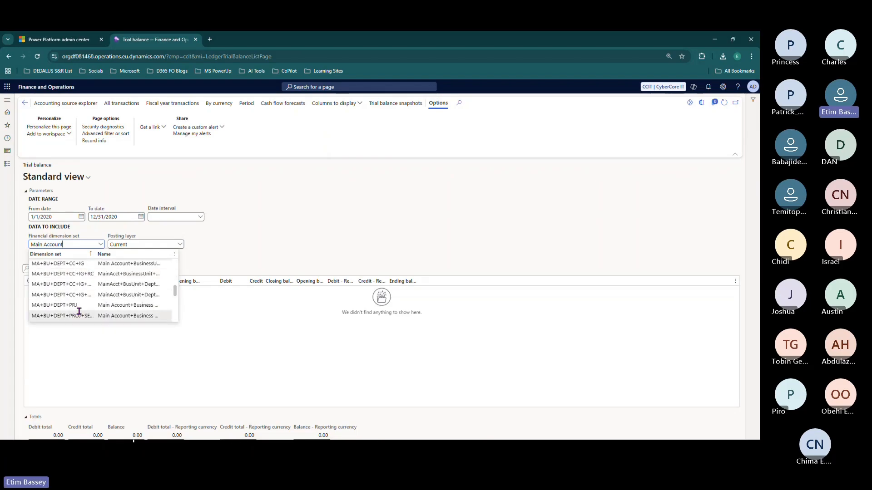
{"action": "scroll", "coordinate": [87, 275], "scroll_direction": "down", "scroll_amount": 2}
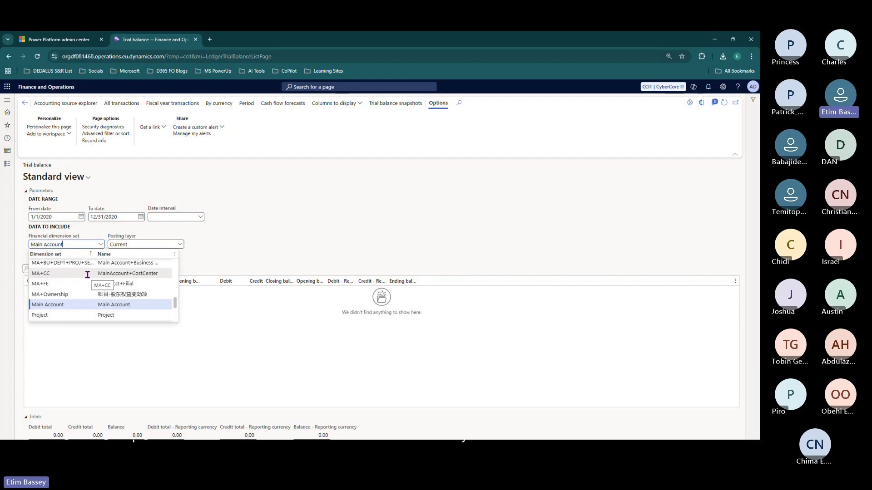
{"action": "left_click", "coordinate": [285, 233]}
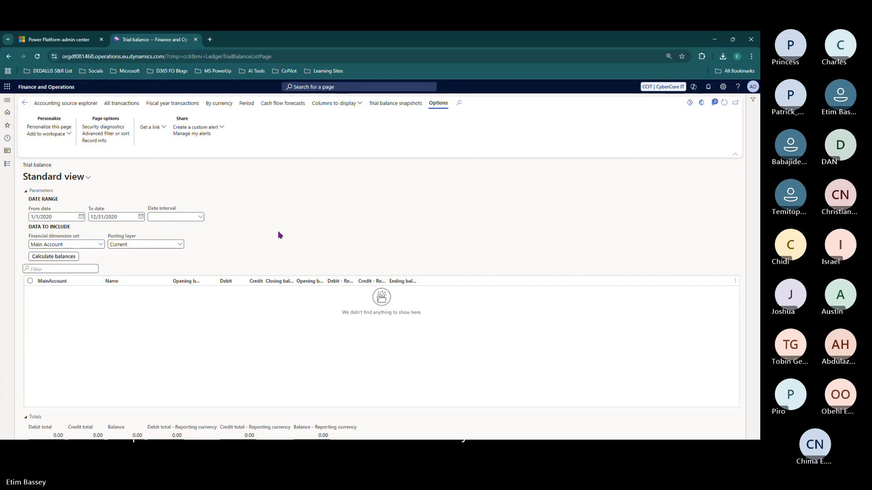
- Filter the dimension sets by 'ccit', then clear the filter to show all sets
{"action": "left_click", "coordinate": [101, 245]}
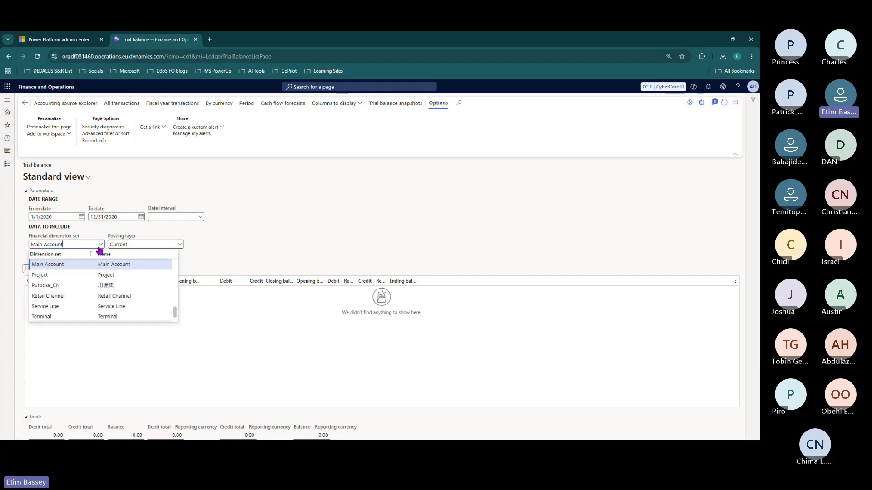
{"action": "left_click", "coordinate": [92, 255]}
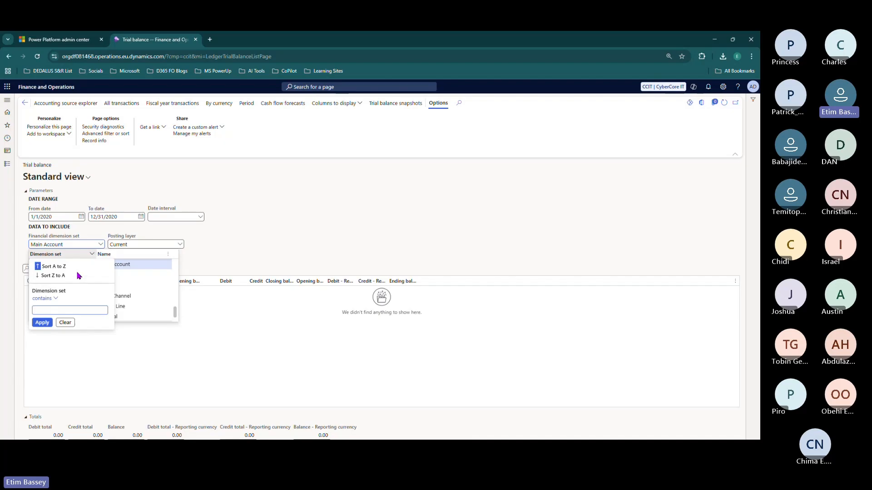
{"action": "type", "text": "ccit"}
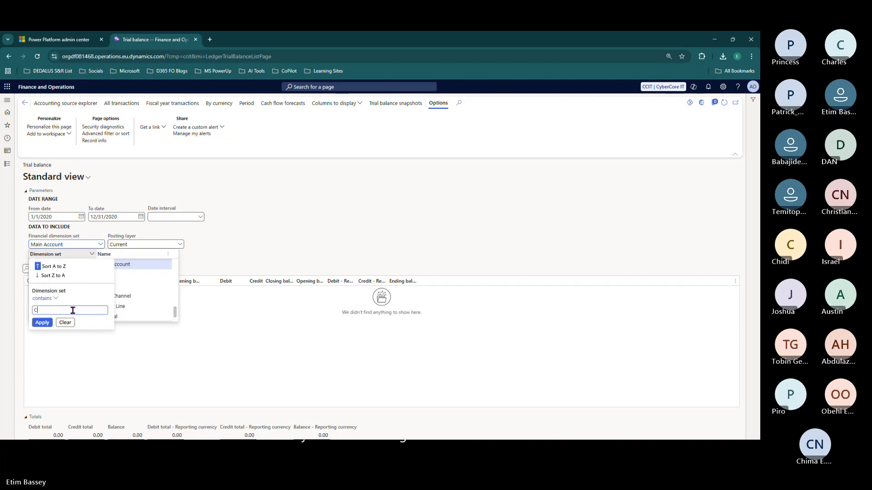
{"action": "key", "text": "Return"}
{"action": "left_click", "coordinate": [87, 255]}
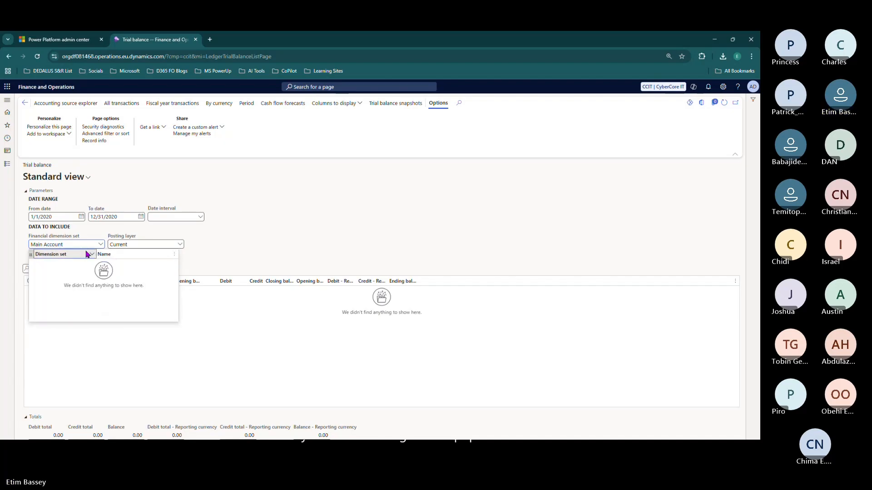
{"action": "left_click", "coordinate": [66, 323]}
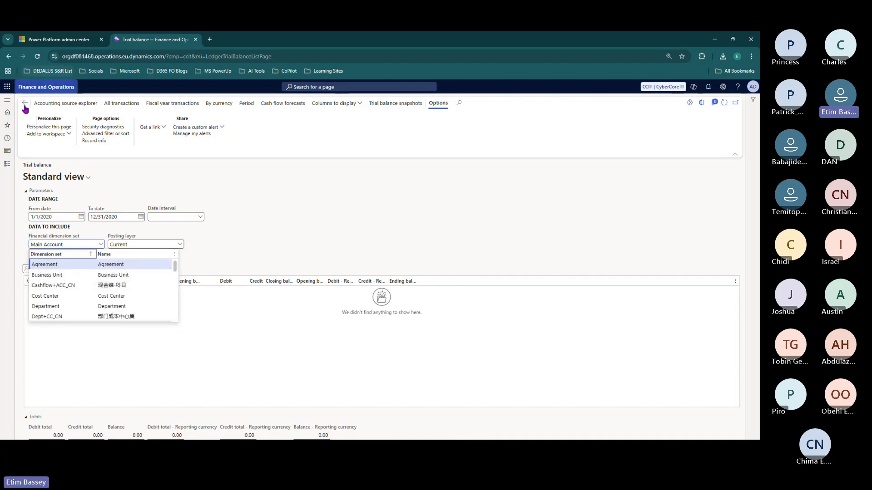
{"action": "left_click", "coordinate": [6, 166]}
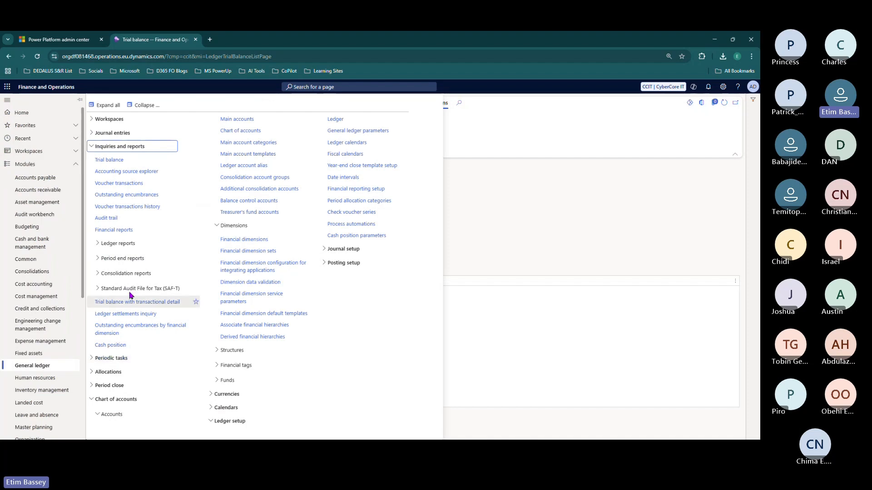
- Open the Main account categories page under Chart of accounts and browse the list
{"action": "left_click", "coordinate": [132, 146]}
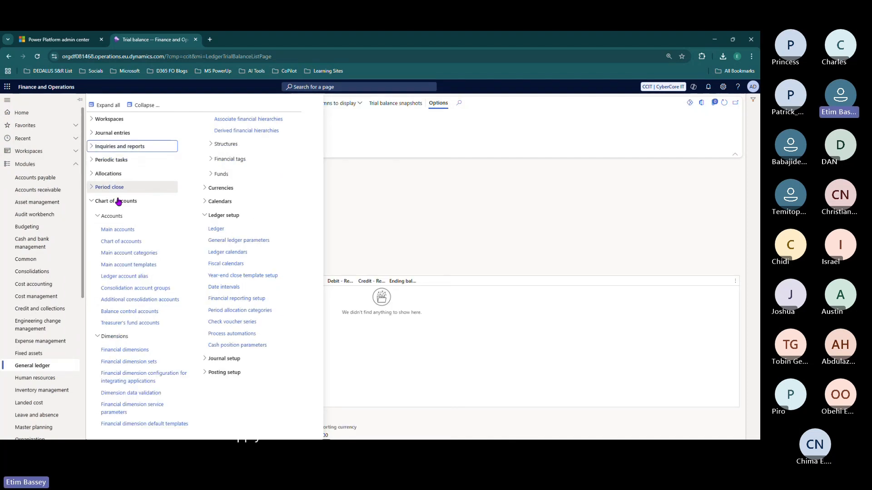
{"action": "left_click", "coordinate": [120, 253]}
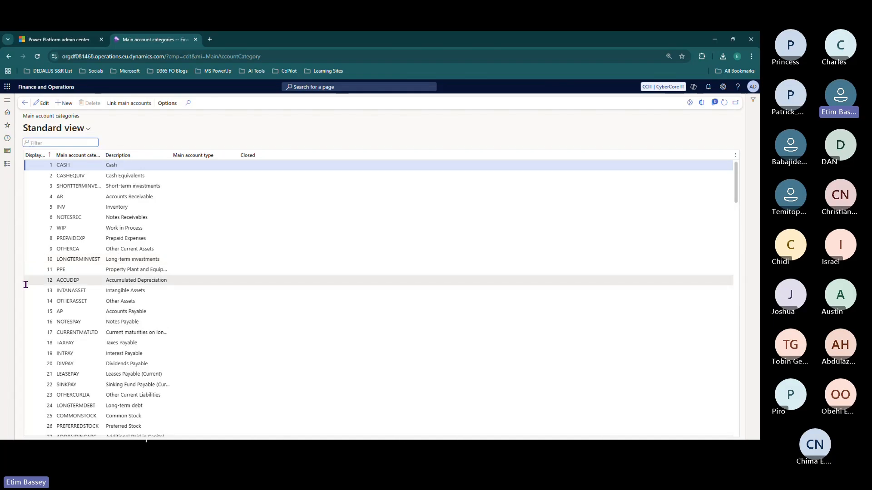
{"action": "scroll", "coordinate": [157, 264], "scroll_direction": "down", "scroll_amount": 3}
{"action": "scroll", "coordinate": [156, 264], "scroll_direction": "down", "scroll_amount": 7}
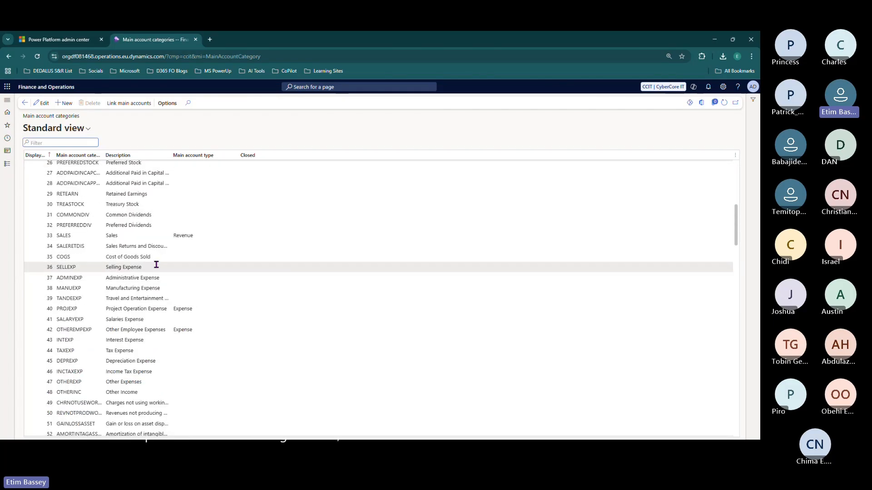
{"action": "scroll", "coordinate": [156, 265], "scroll_direction": "down", "scroll_amount": 8}
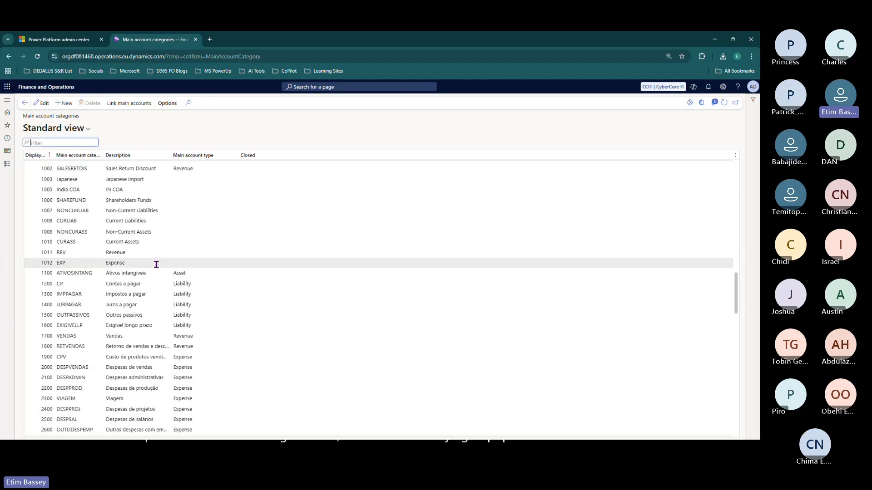
{"action": "scroll", "coordinate": [156, 264], "scroll_direction": "down", "scroll_amount": 15}
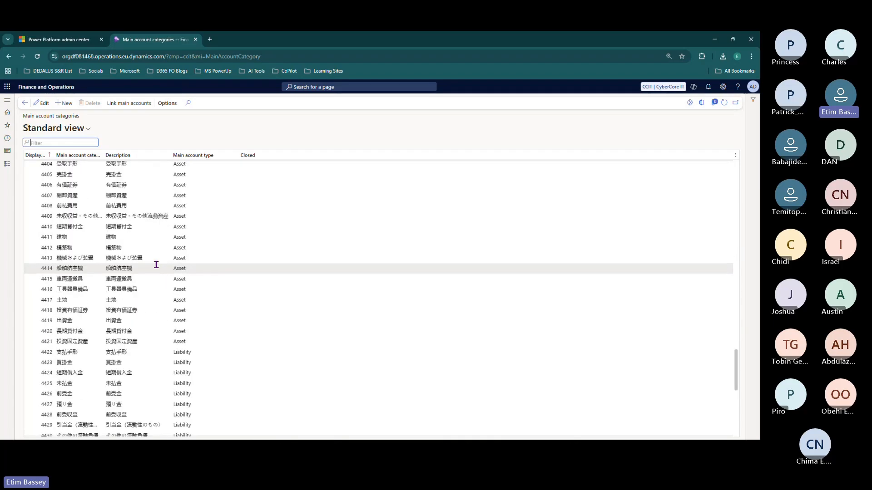
{"action": "scroll", "coordinate": [157, 265], "scroll_direction": "up", "scroll_amount": 15}
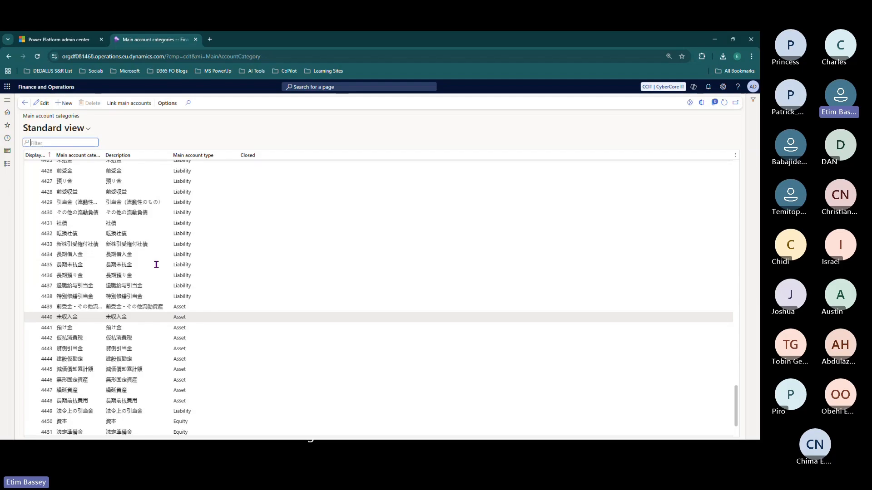
{"action": "scroll", "coordinate": [156, 264], "scroll_direction": "up", "scroll_amount": 10}
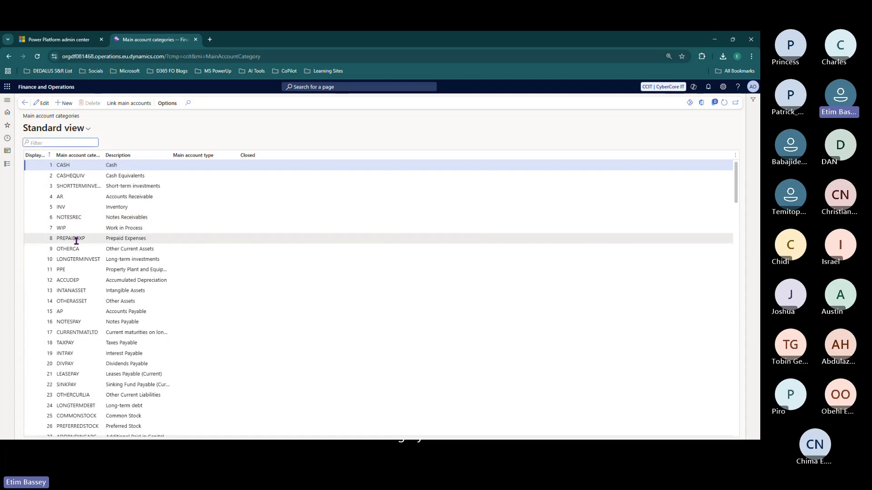
- Widen the Main account category and Description columns and scroll through all categories
{"action": "left_click_drag", "start_coordinate": [104, 155], "coordinate": [146, 156]}
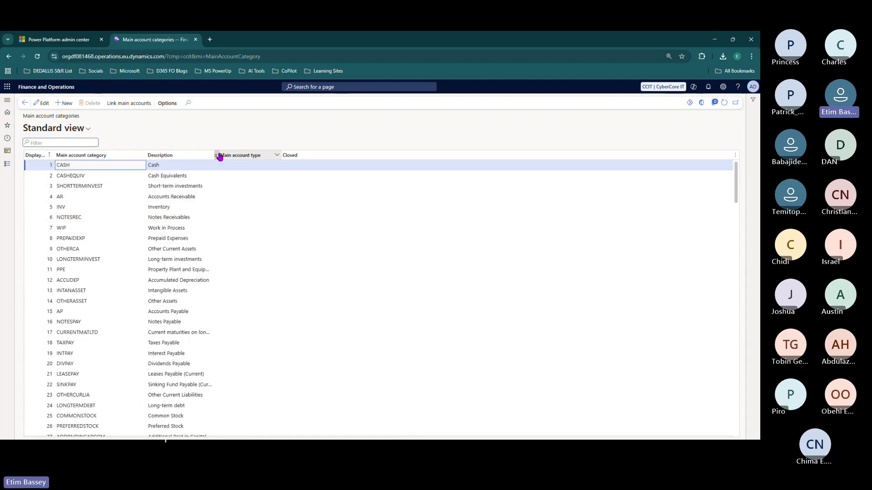
{"action": "left_click_drag", "start_coordinate": [214, 157], "coordinate": [255, 159]}
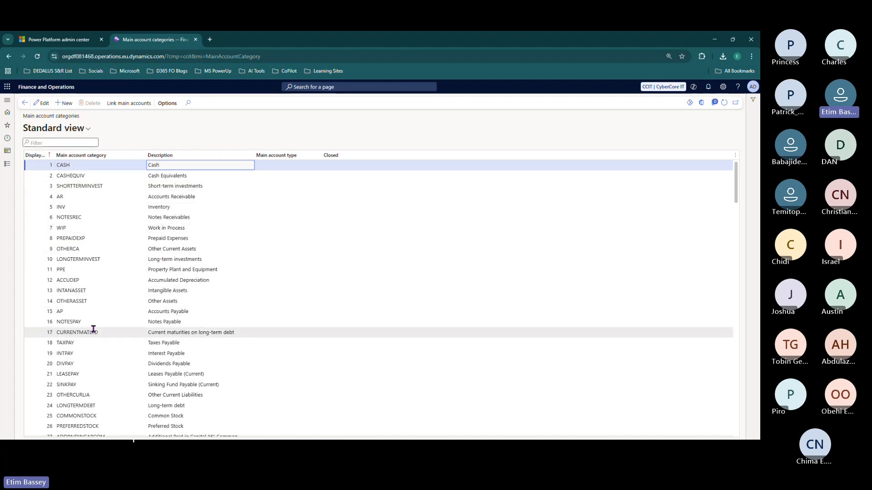
{"action": "scroll", "coordinate": [115, 280], "scroll_direction": "down", "scroll_amount": 5}
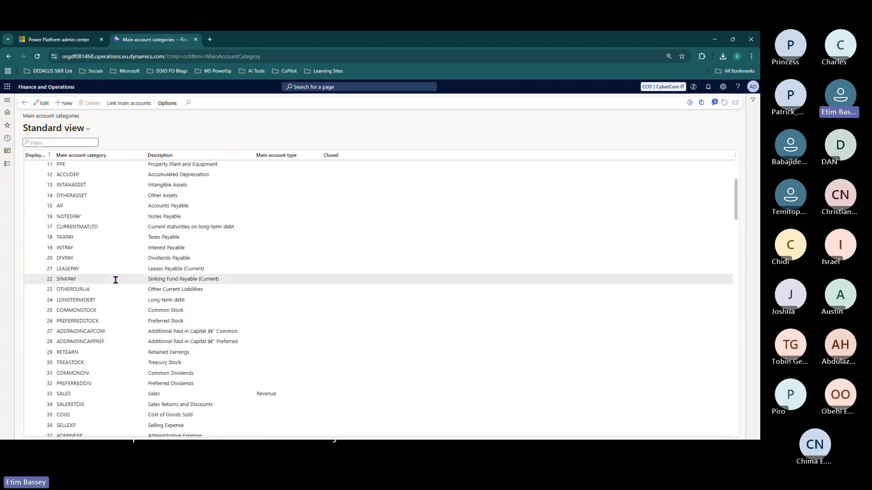
{"action": "scroll", "coordinate": [115, 280], "scroll_direction": "down", "scroll_amount": 3}
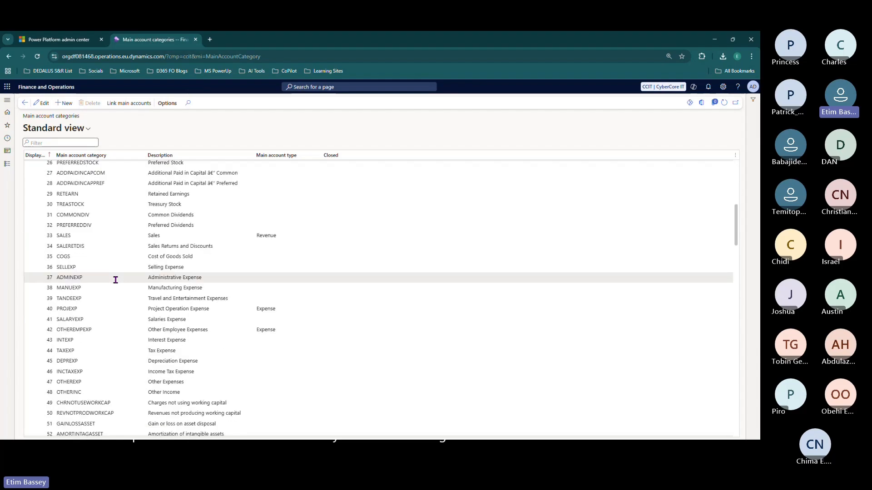
{"action": "scroll", "coordinate": [115, 279], "scroll_direction": "up", "scroll_amount": 6}
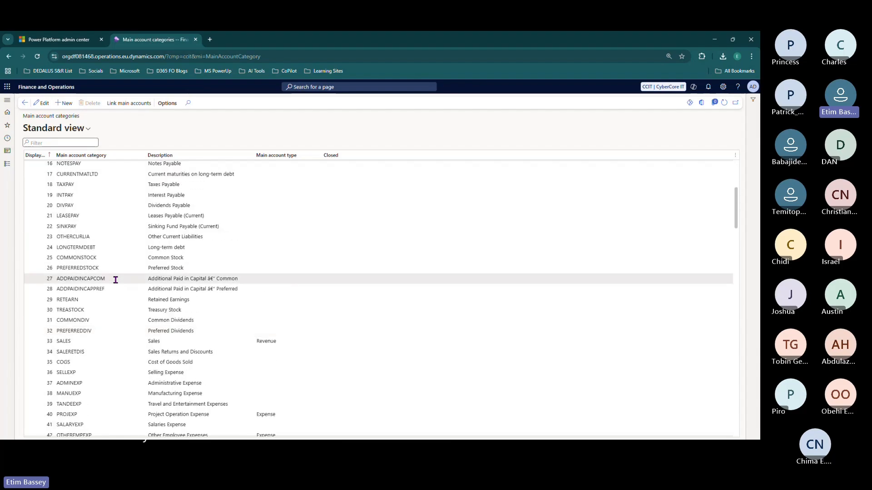
{"action": "scroll", "coordinate": [115, 280], "scroll_direction": "up", "scroll_amount": 2}
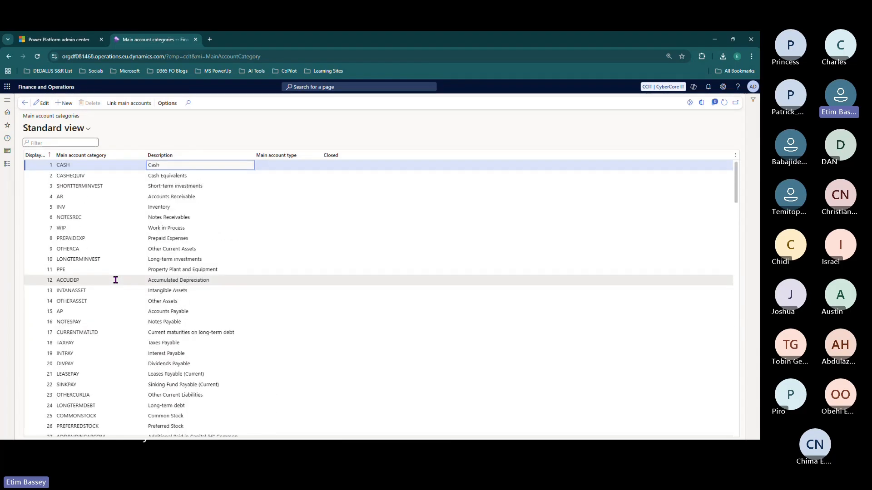
{"action": "scroll", "coordinate": [115, 279], "scroll_direction": "down", "scroll_amount": 9}
{"action": "scroll", "coordinate": [115, 280], "scroll_direction": "down", "scroll_amount": 5}
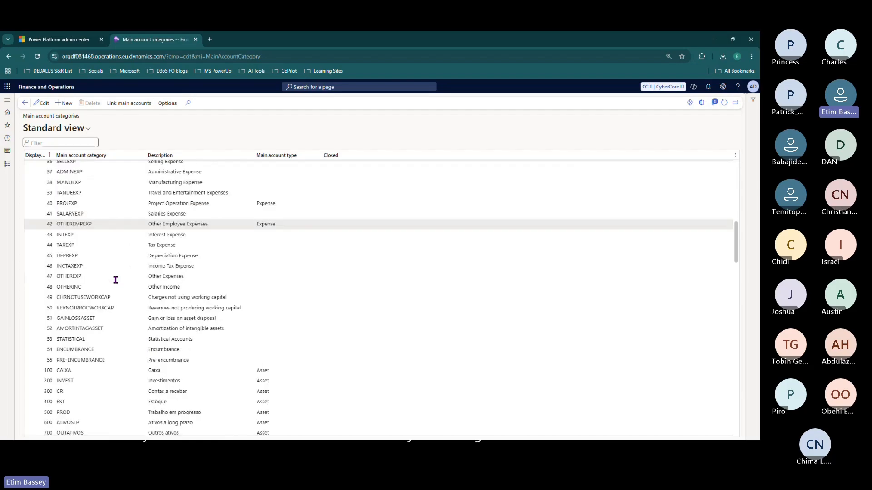
{"action": "scroll", "coordinate": [115, 279], "scroll_direction": "down", "scroll_amount": 3}
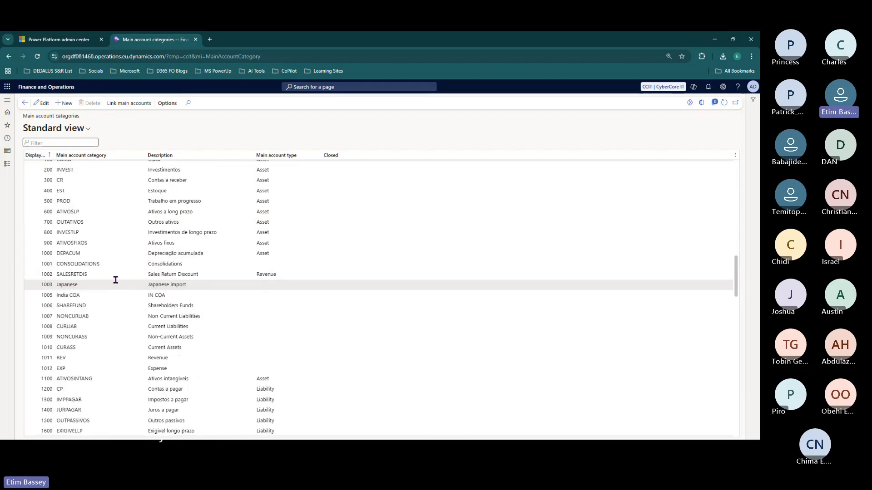
{"action": "scroll", "coordinate": [116, 279], "scroll_direction": "down", "scroll_amount": 2}
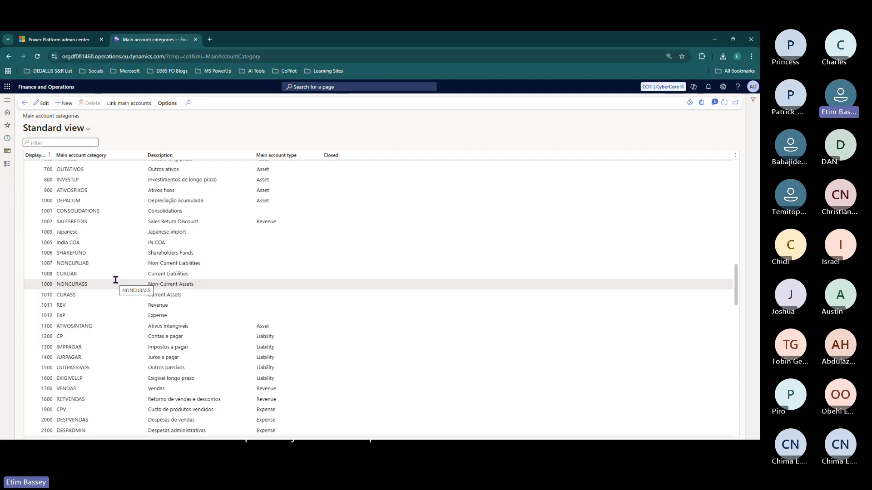
{"action": "scroll", "coordinate": [115, 279], "scroll_direction": "down", "scroll_amount": 4}
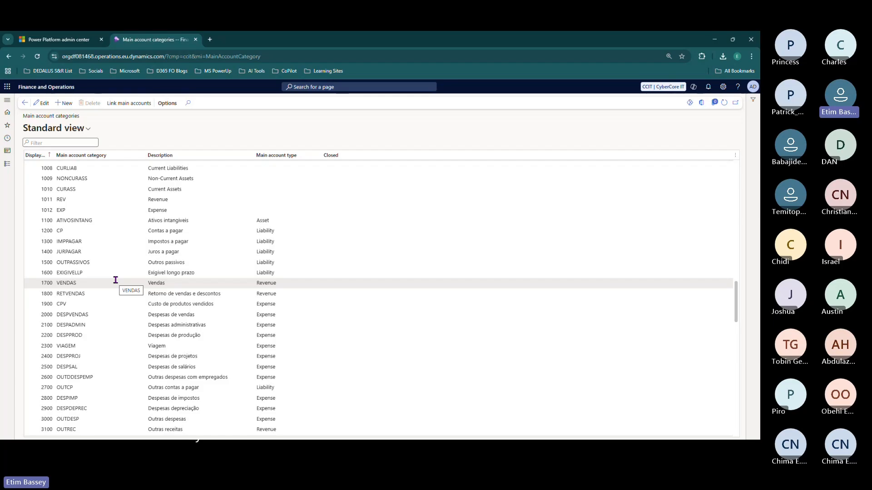
{"action": "scroll", "coordinate": [115, 280], "scroll_direction": "down", "scroll_amount": 10}
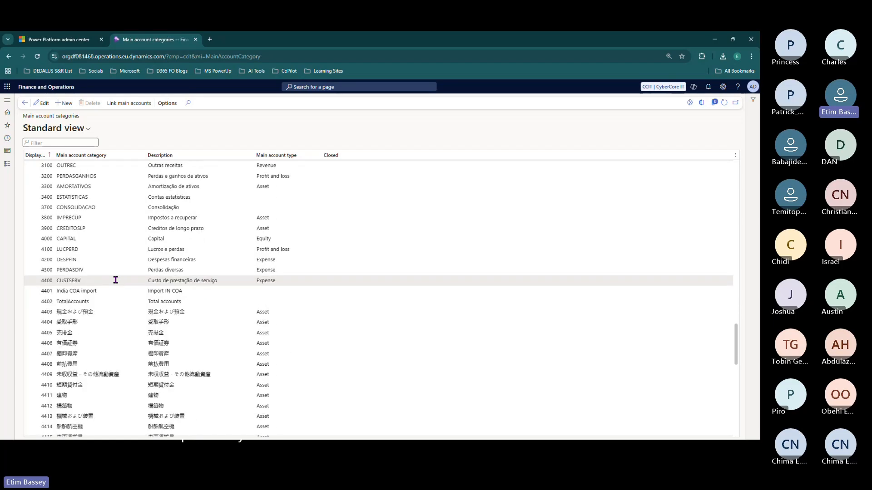
{"action": "scroll", "coordinate": [115, 279], "scroll_direction": "up", "scroll_amount": 12}
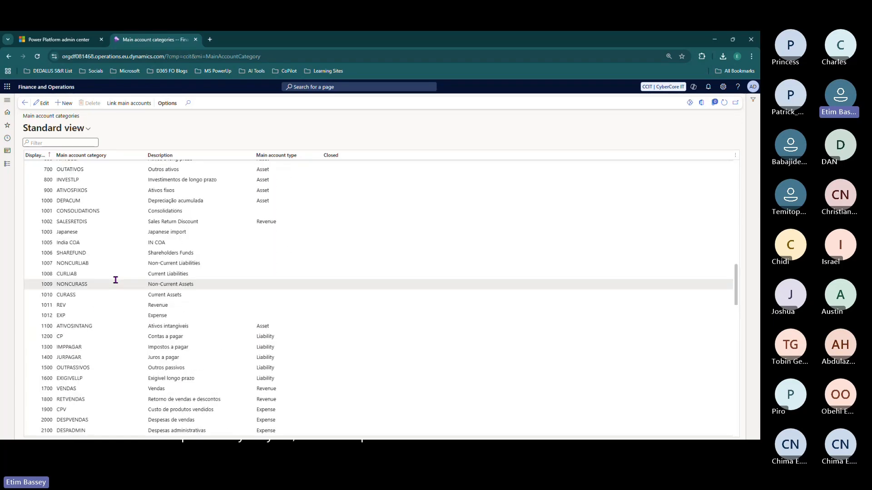
{"action": "scroll", "coordinate": [115, 280], "scroll_direction": "up", "scroll_amount": 3}
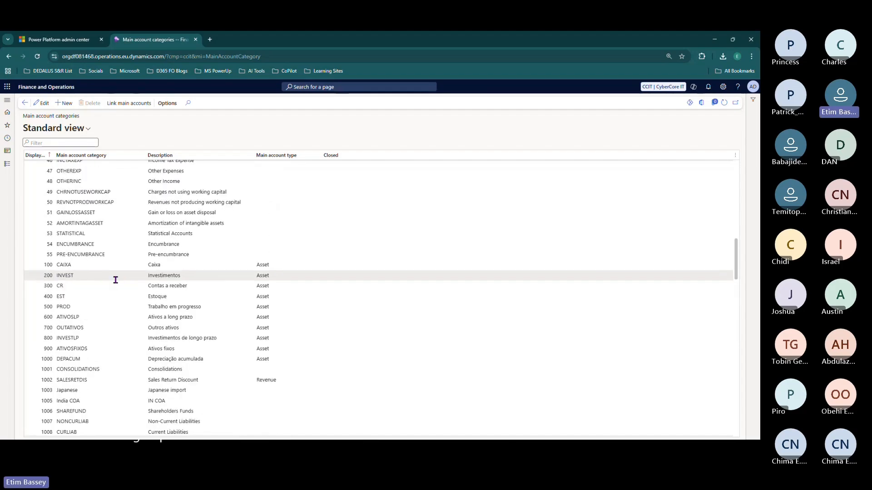
{"action": "scroll", "coordinate": [116, 280], "scroll_direction": "up", "scroll_amount": 5}
{"action": "scroll", "coordinate": [115, 280], "scroll_direction": "up", "scroll_amount": 6}
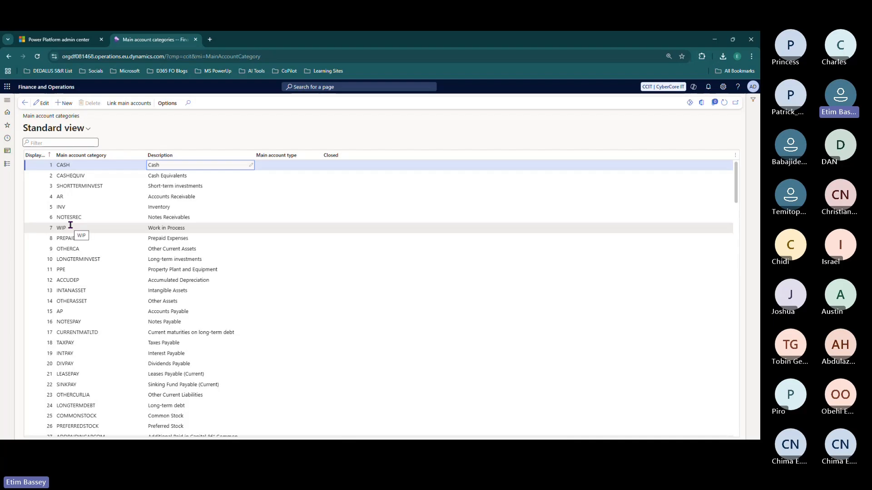
{"action": "scroll", "coordinate": [70, 226], "scroll_direction": "down", "scroll_amount": 1}
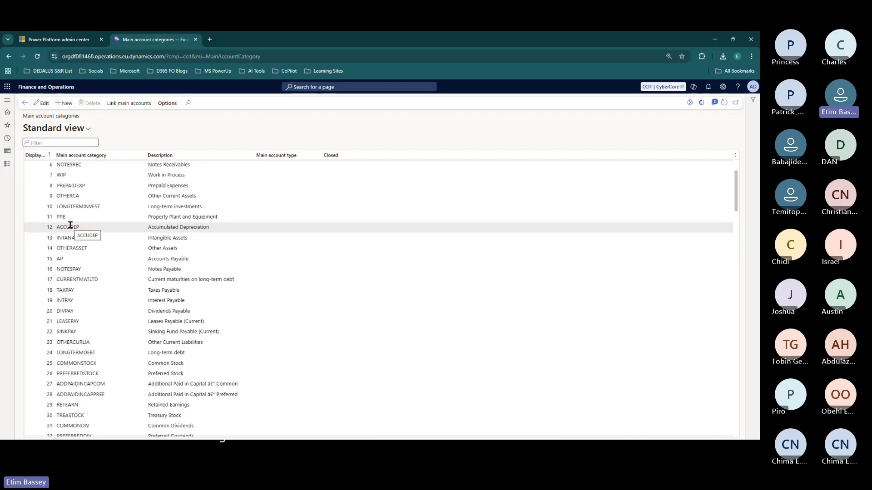
{"action": "scroll", "coordinate": [71, 226], "scroll_direction": "down", "scroll_amount": 1}
{"action": "scroll", "coordinate": [70, 225], "scroll_direction": "up", "scroll_amount": 2}
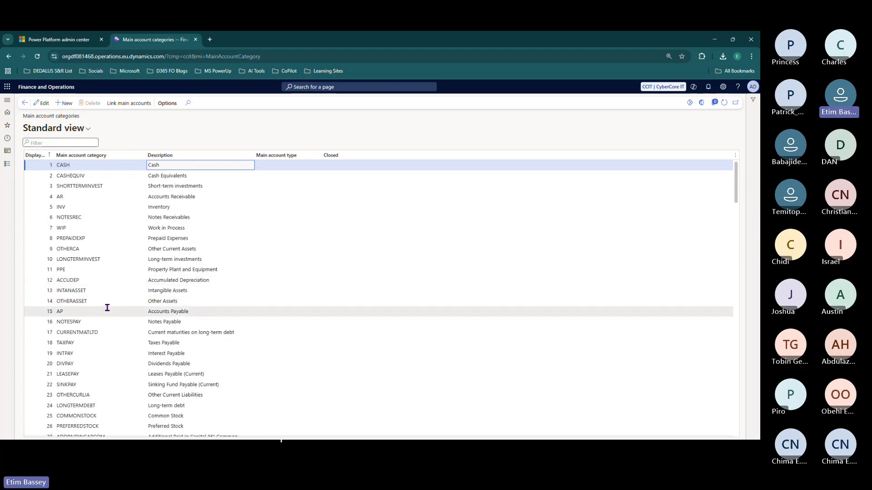
{"action": "scroll", "coordinate": [107, 308], "scroll_direction": "down", "scroll_amount": 4}
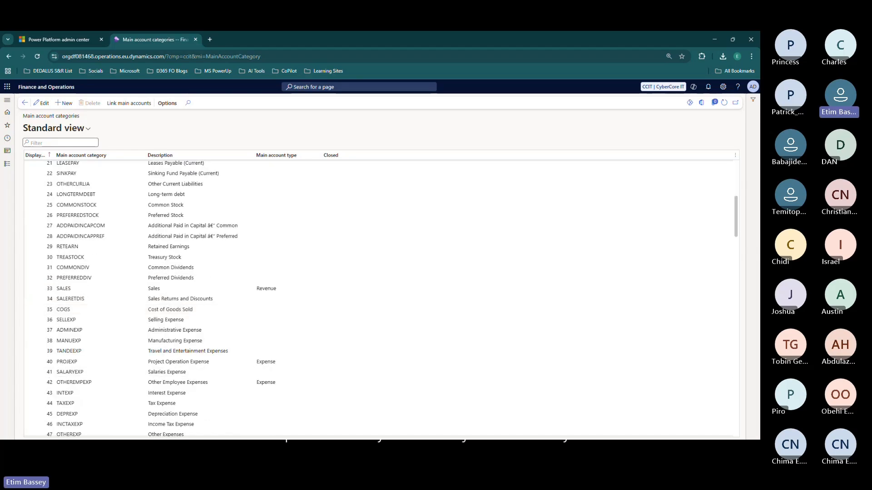
{"action": "key", "text": "alt+Tab"}
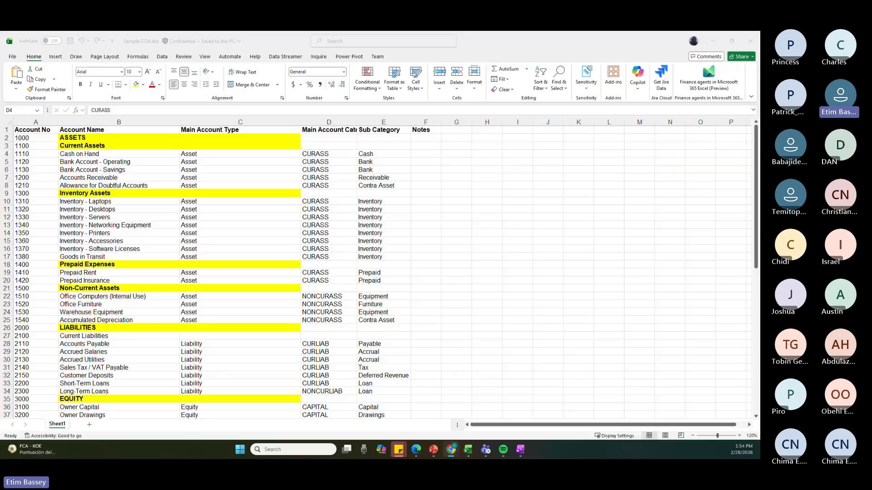
{"action": "key", "text": "alt+Tab"}
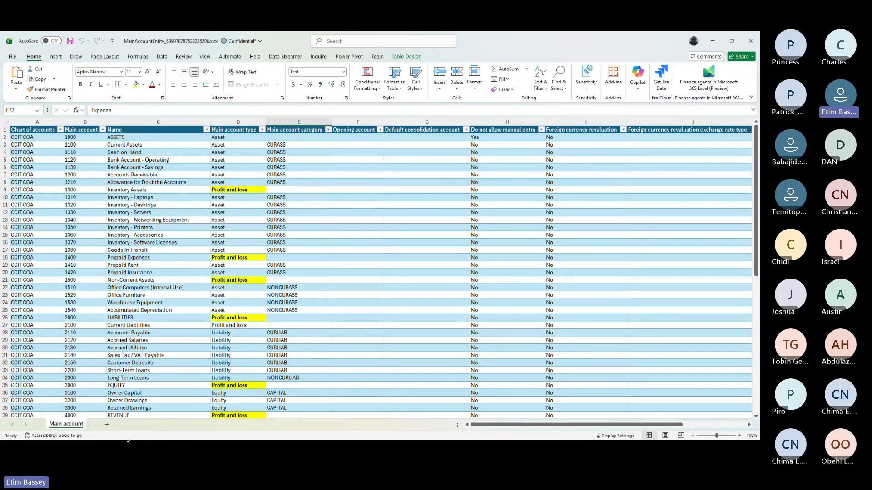
{"action": "key", "text": "alt+Tab"}
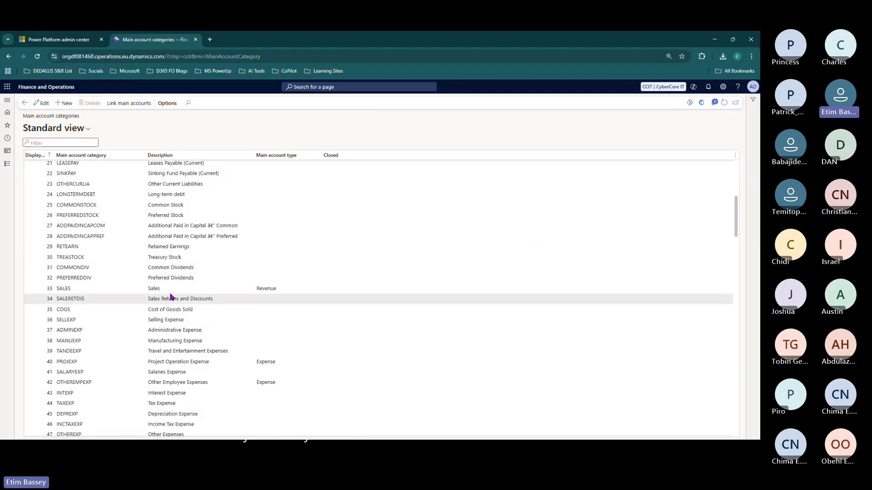
- Select category row 1012 EXP (Expense), then switch to the Sample COA.xlsx workbook
{"action": "scroll", "coordinate": [171, 297], "scroll_direction": "down", "scroll_amount": 6}
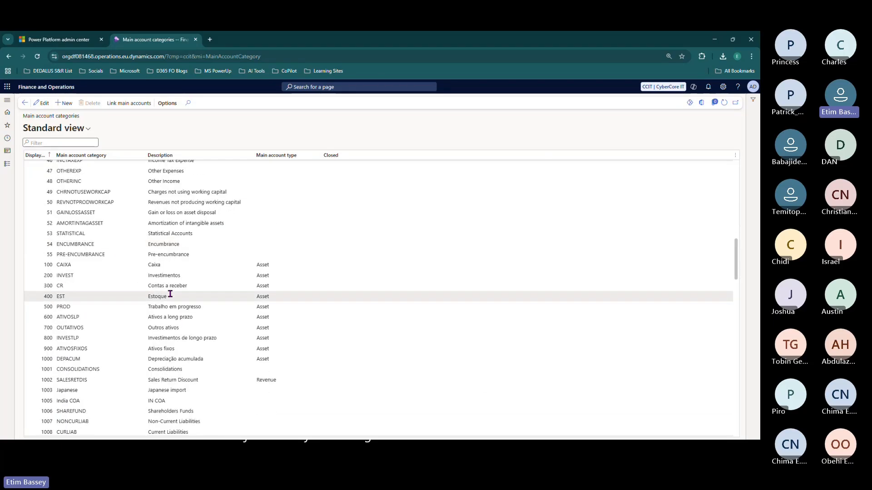
{"action": "scroll", "coordinate": [109, 284], "scroll_direction": "down", "scroll_amount": 4}
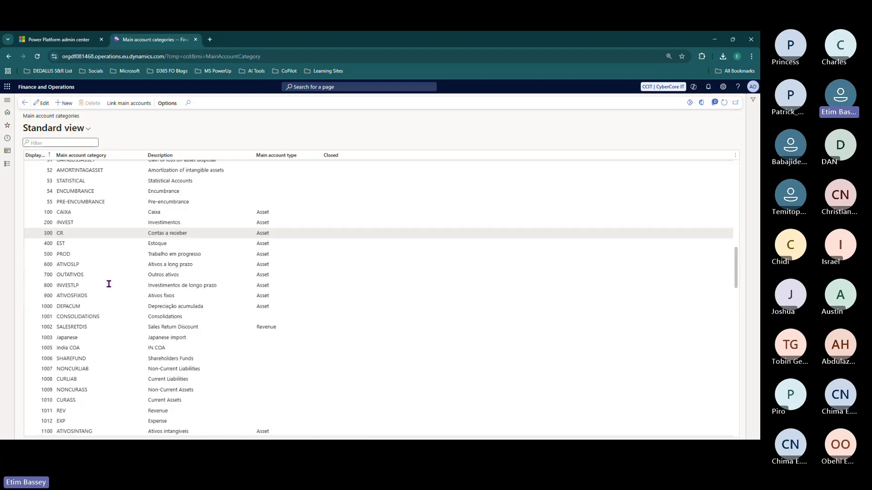
{"action": "scroll", "coordinate": [109, 284], "scroll_direction": "down", "scroll_amount": 2}
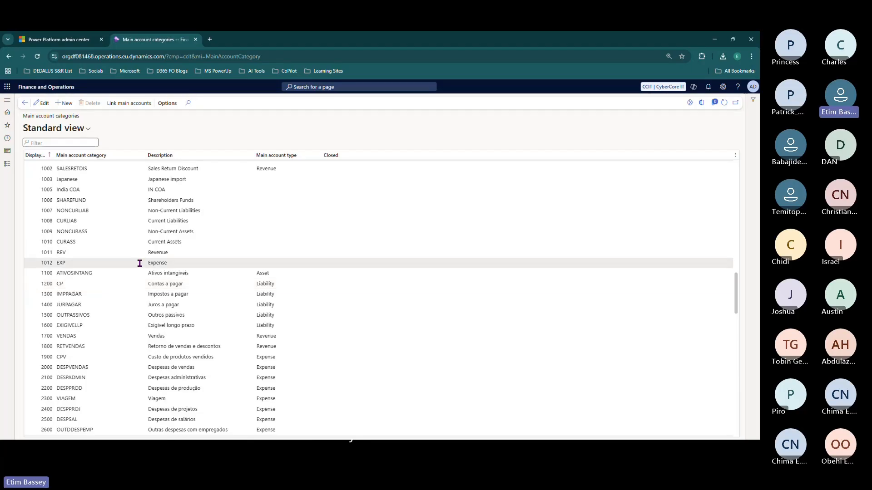
{"action": "left_click", "coordinate": [174, 262]}
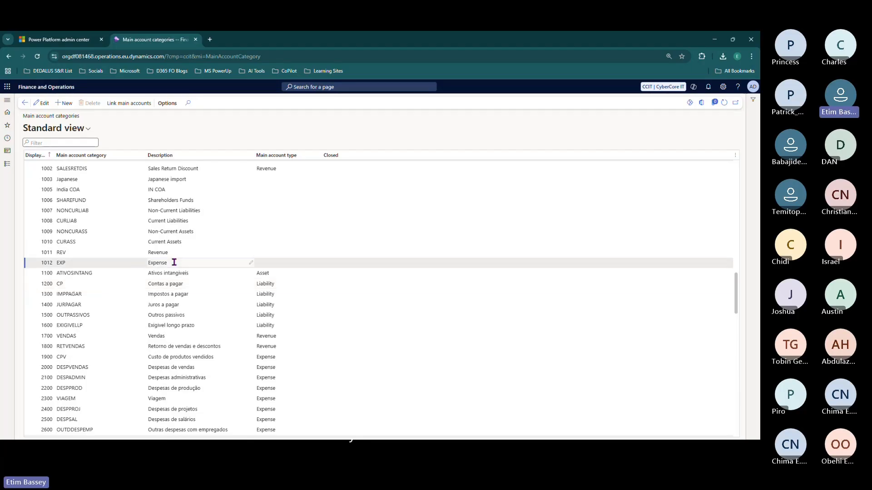
{"action": "left_click", "coordinate": [78, 263]}
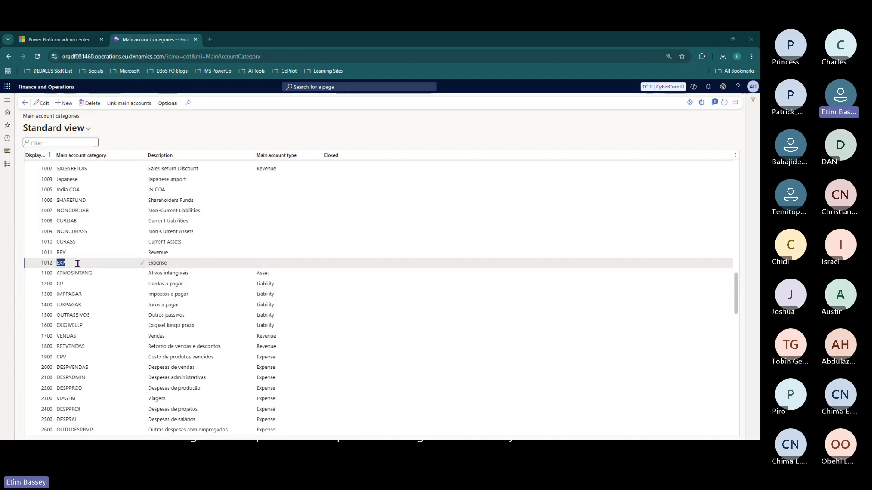
{"action": "key", "text": "alt+Tab"}
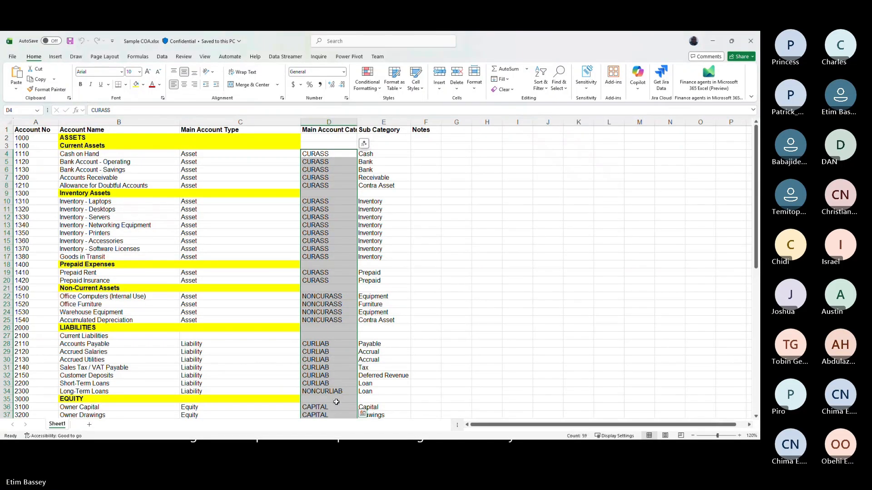
- Compare category codes between Sample COA.xlsx and the MainAccountEntity workbook
{"action": "scroll", "coordinate": [336, 402], "scroll_direction": "down", "scroll_amount": 11}
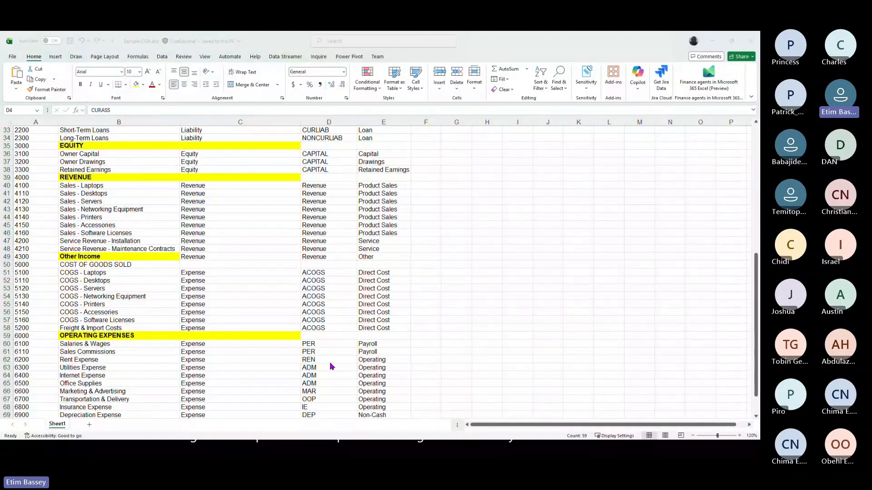
{"action": "key", "text": "alt+Tab"}
{"action": "scroll", "coordinate": [331, 363], "scroll_direction": "down", "scroll_amount": 9}
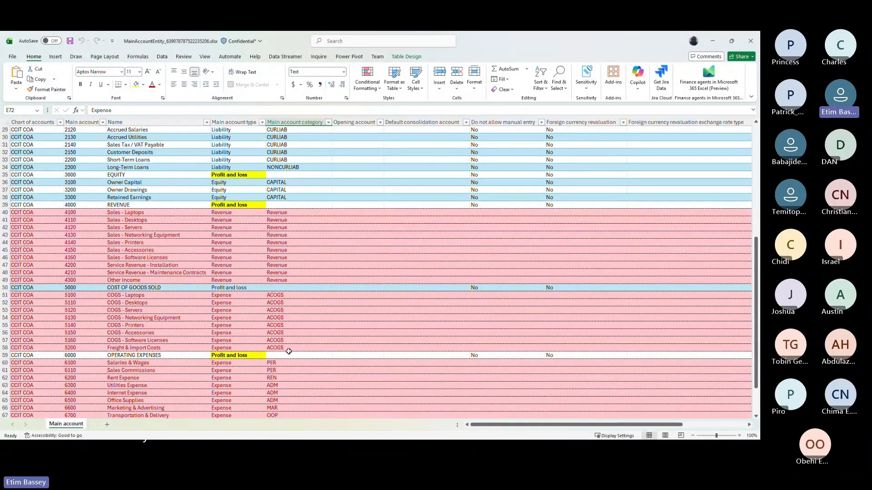
{"action": "scroll", "coordinate": [289, 351], "scroll_direction": "down", "scroll_amount": 4}
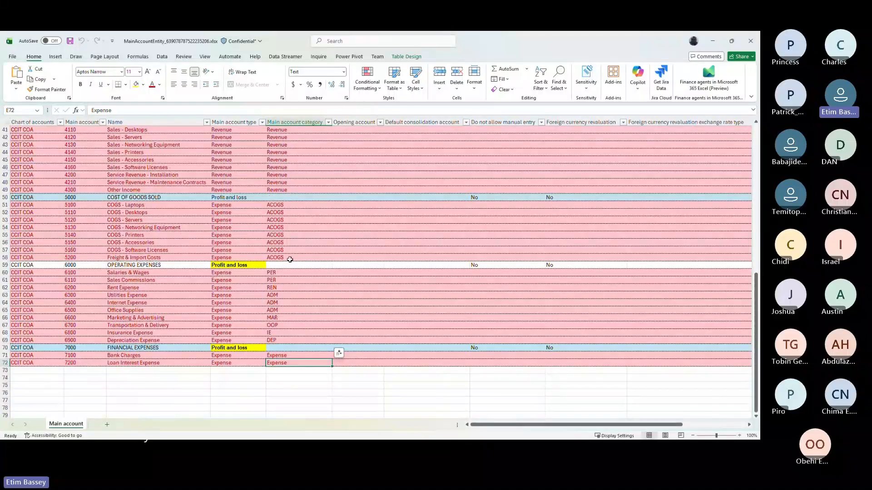
{"action": "scroll", "coordinate": [281, 320], "scroll_direction": "up", "scroll_amount": 2}
{"action": "key", "text": "alt+Tab"}
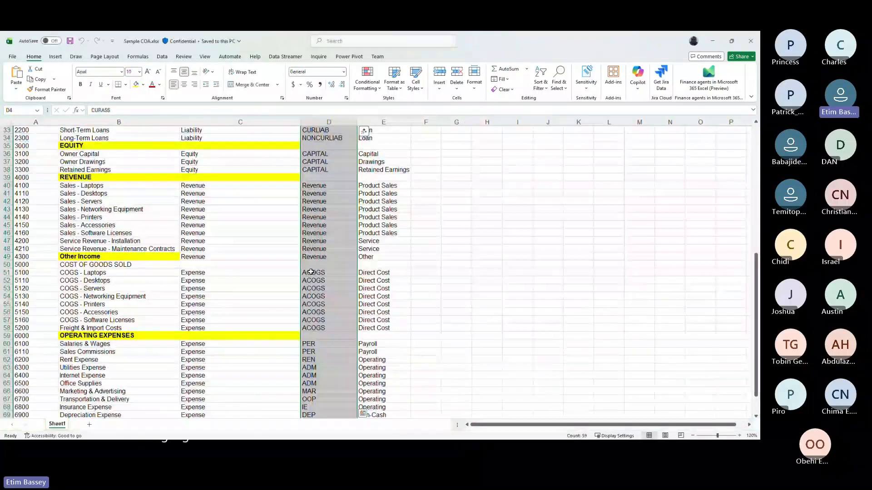
{"action": "key", "text": "alt+Tab"}
{"action": "key", "text": "alt+Tab"}
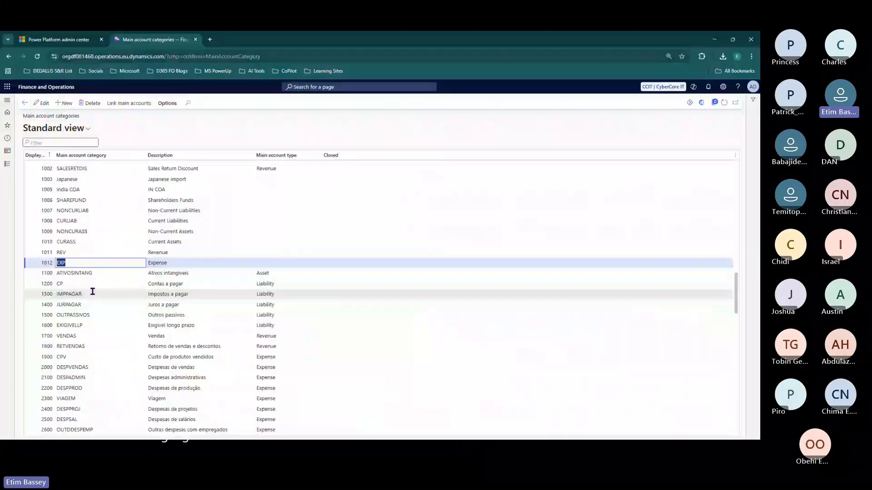
- Check the REV Revenue category against MainAccountEntity, then scroll the Finance and Operations category list
{"action": "left_click", "coordinate": [92, 252]}
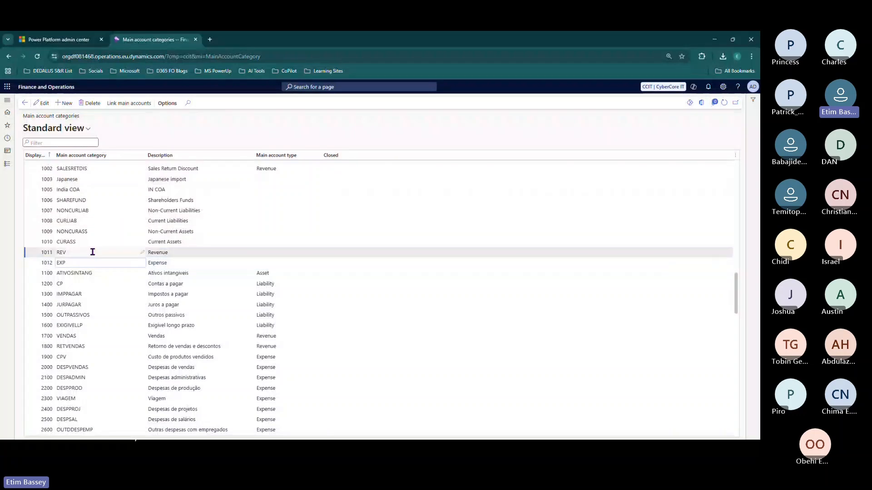
{"action": "key", "text": "alt+Tab"}
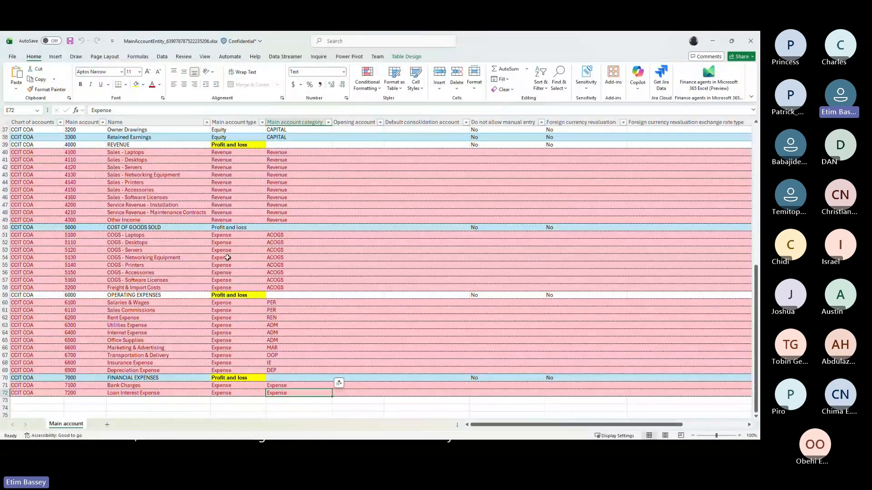
{"action": "key", "text": "alt+Tab"}
{"action": "key", "text": "alt+Tab"}
{"action": "key", "text": "alt+Tab"}
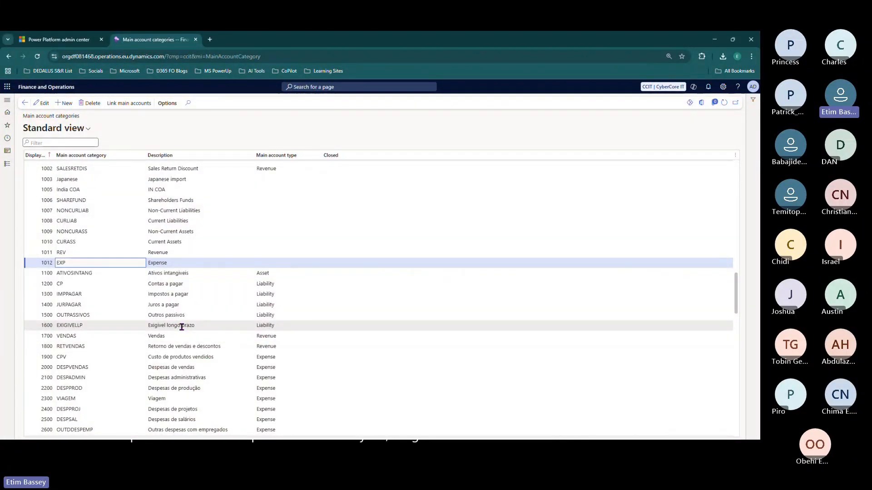
{"action": "key", "text": "alt+Tab"}
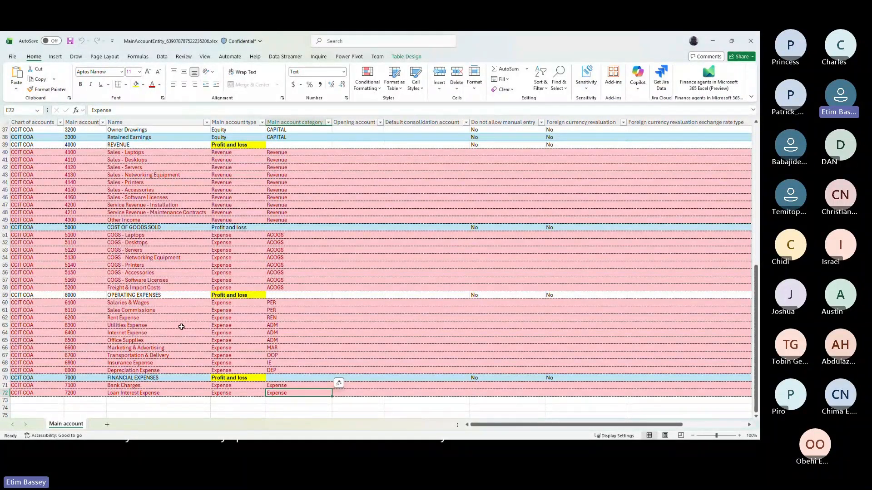
{"action": "key", "text": "alt+Tab"}
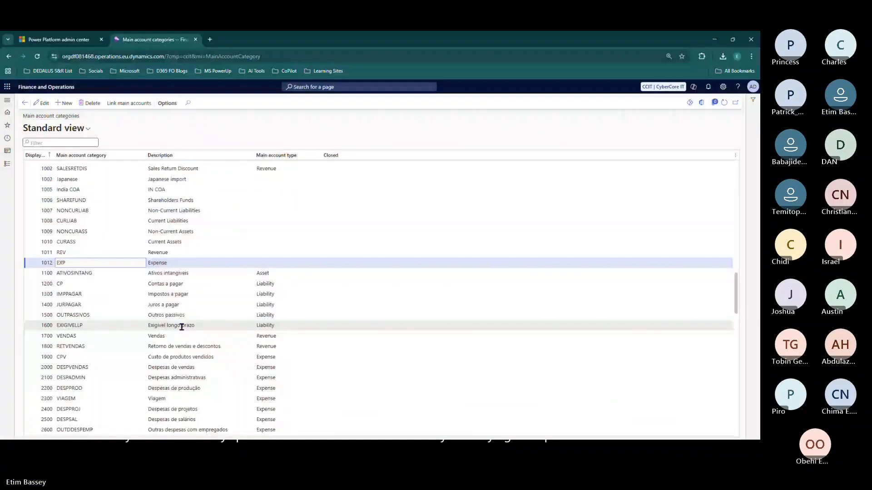
{"action": "scroll", "coordinate": [181, 327], "scroll_direction": "down", "scroll_amount": 5}
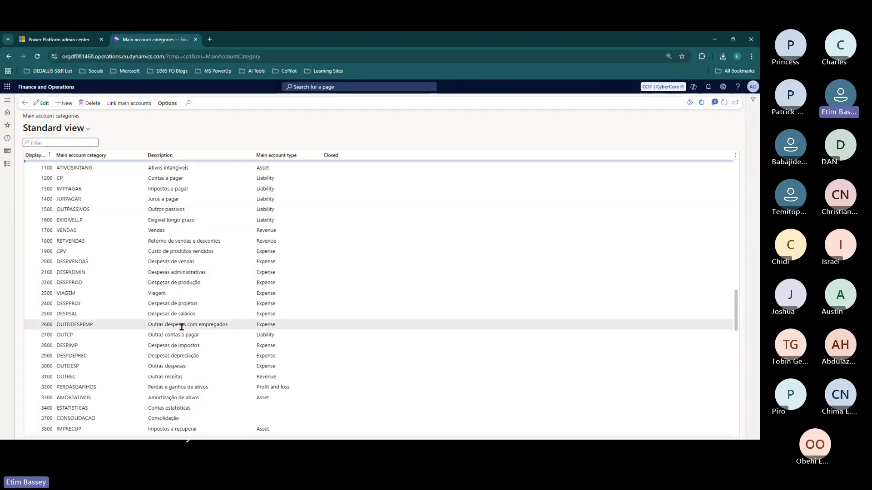
{"action": "scroll", "coordinate": [182, 327], "scroll_direction": "down", "scroll_amount": 5}
{"action": "scroll", "coordinate": [182, 327], "scroll_direction": "down", "scroll_amount": 7}
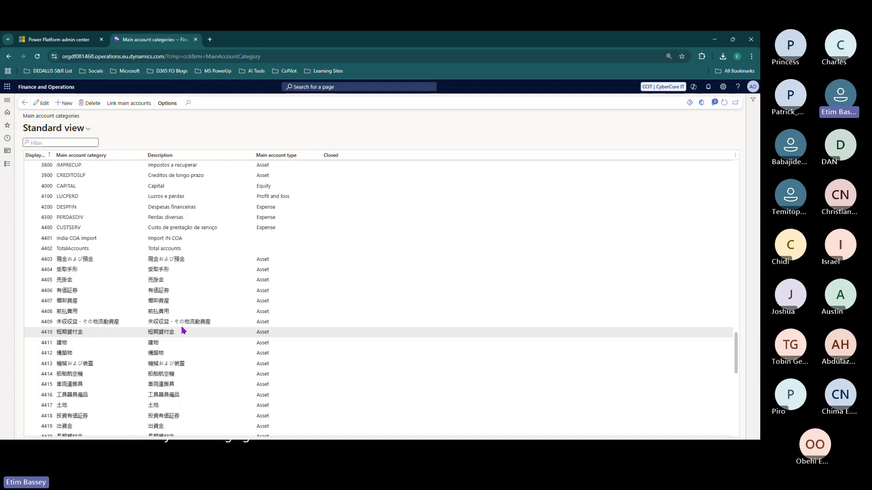
{"action": "scroll", "coordinate": [182, 327], "scroll_direction": "up", "scroll_amount": 15}
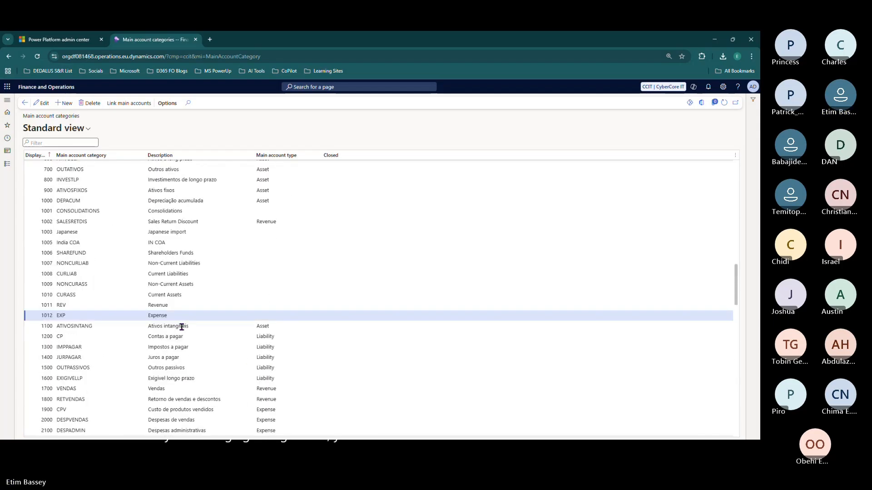
{"action": "scroll", "coordinate": [181, 327], "scroll_direction": "up", "scroll_amount": 3}
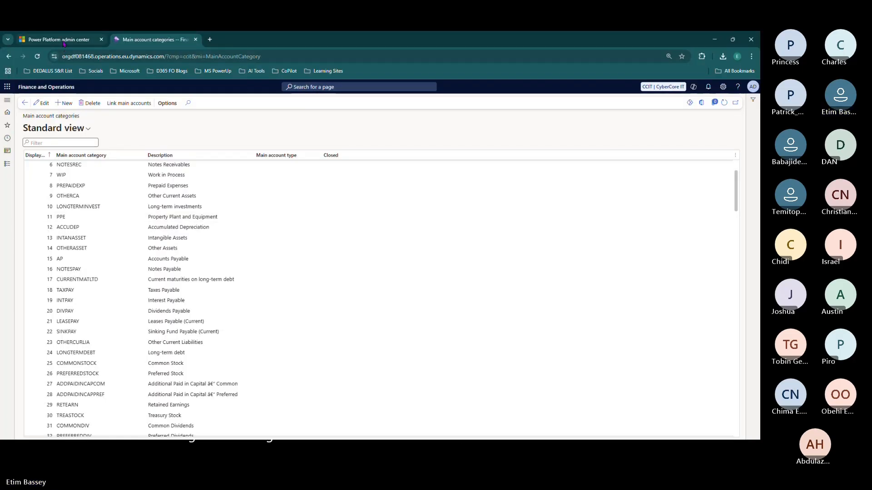
- Switch to the D365 SCM environment's edit details in Power Platform admin center
{"action": "left_click", "coordinate": [63, 41]}
- Enable Administration mode for D365 SCM and save, then open General ledger in Finance and Operations
{"action": "left_click", "coordinate": [657, 362]}
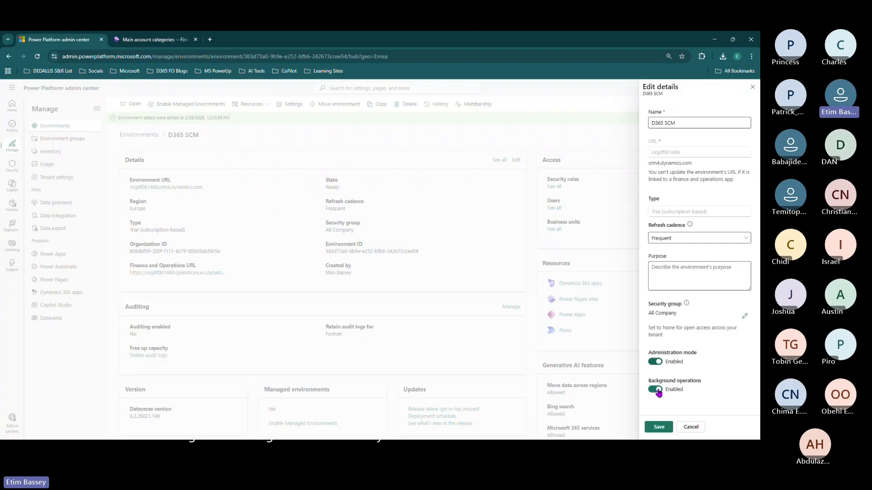
{"action": "left_click", "coordinate": [659, 427]}
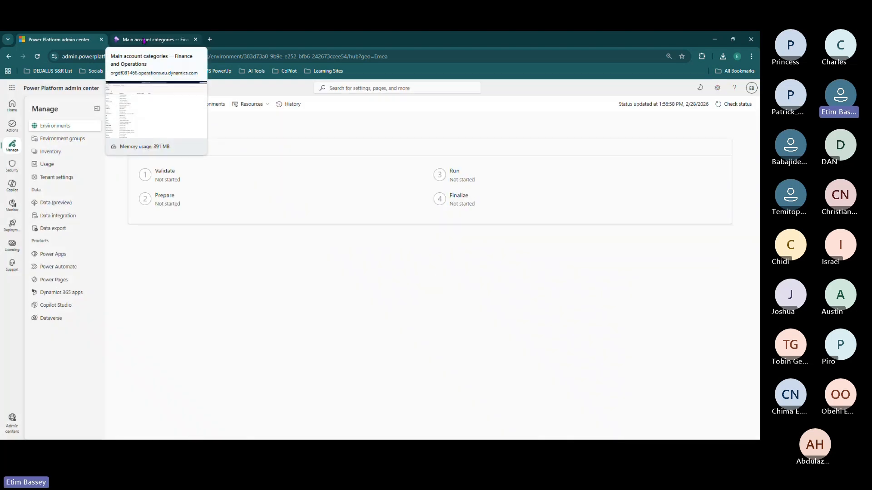
{"action": "left_click", "coordinate": [144, 40]}
{"action": "left_click", "coordinate": [7, 164]}
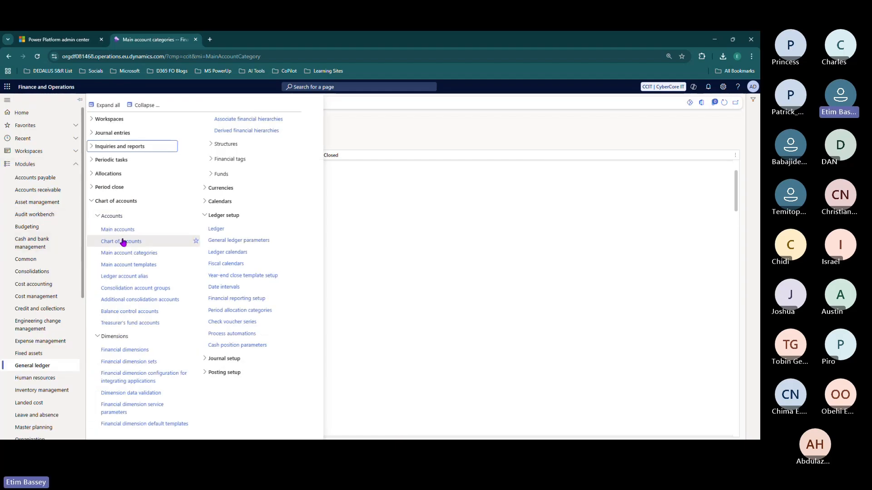
- Open General ledger's Financial dimensions page and dismiss the dimension activation notice
{"action": "left_click", "coordinate": [113, 216]}
{"action": "left_click", "coordinate": [124, 246]}
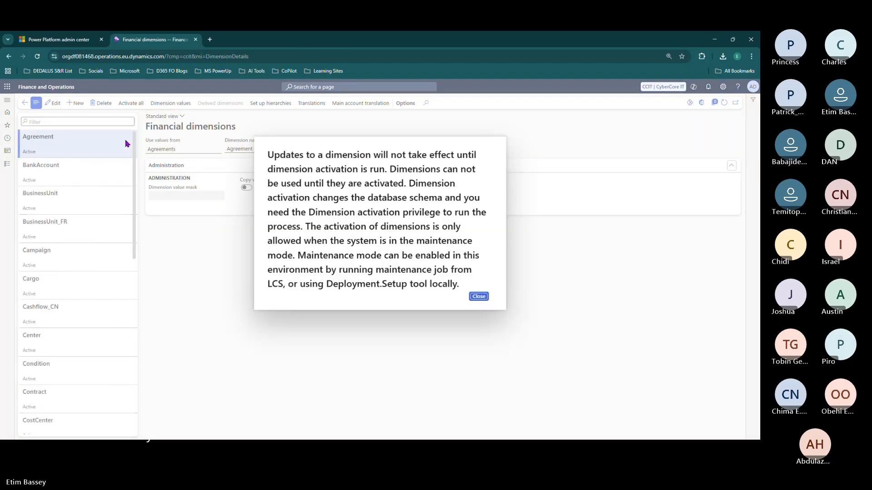
{"action": "left_click", "coordinate": [479, 296]}
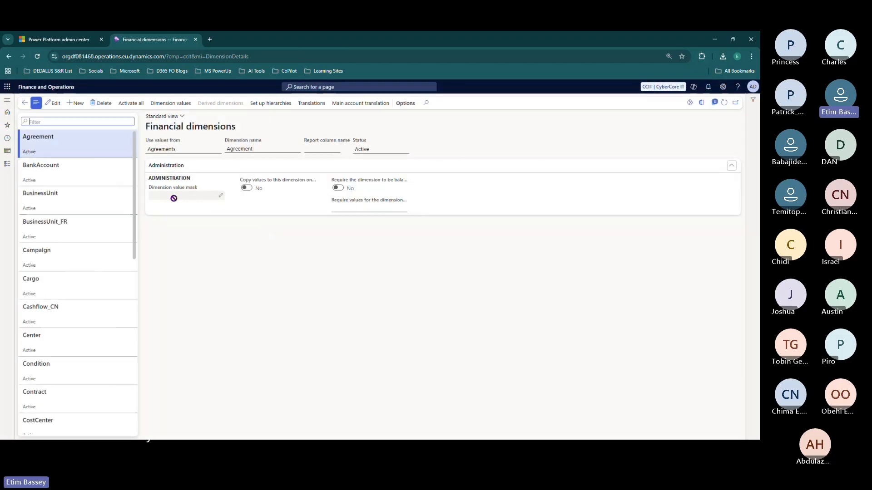
{"action": "scroll", "coordinate": [95, 251], "scroll_direction": "down", "scroll_amount": 1}
{"action": "scroll", "coordinate": [96, 251], "scroll_direction": "up", "scroll_amount": 1}
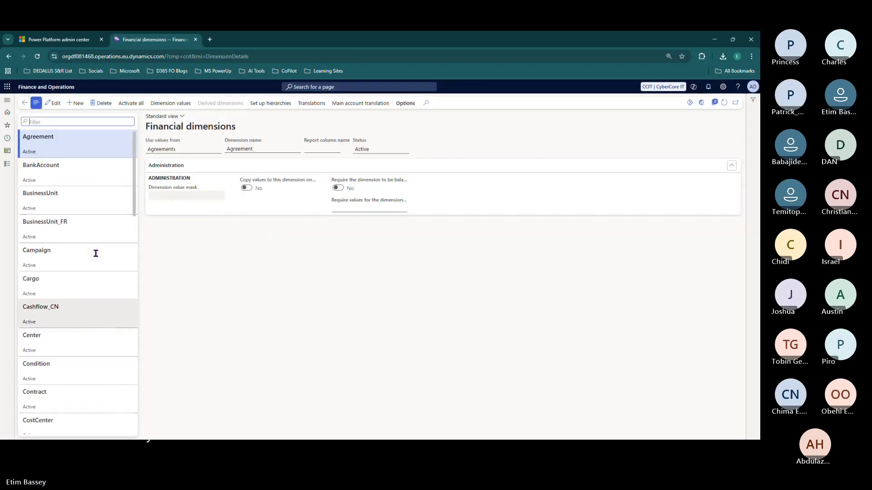
{"action": "scroll", "coordinate": [96, 254], "scroll_direction": "down", "scroll_amount": 2}
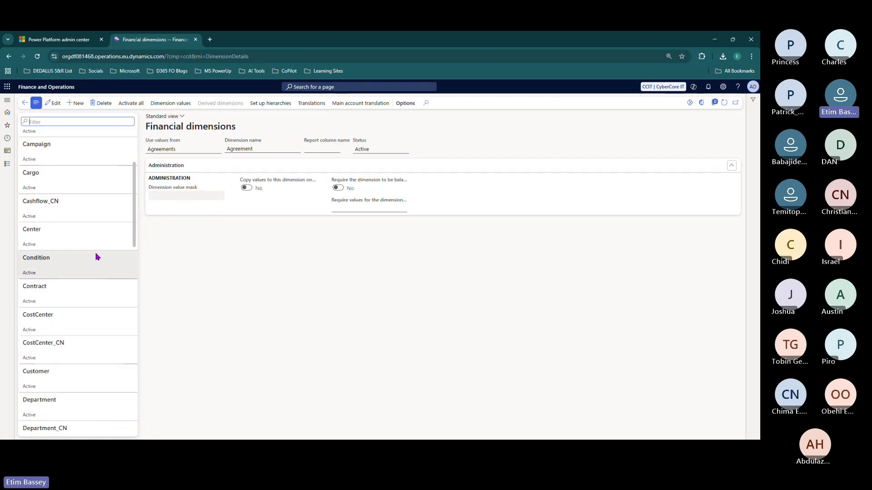
{"action": "scroll", "coordinate": [97, 255], "scroll_direction": "up", "scroll_amount": 2}
{"action": "scroll", "coordinate": [96, 253], "scroll_direction": "down", "scroll_amount": 2}
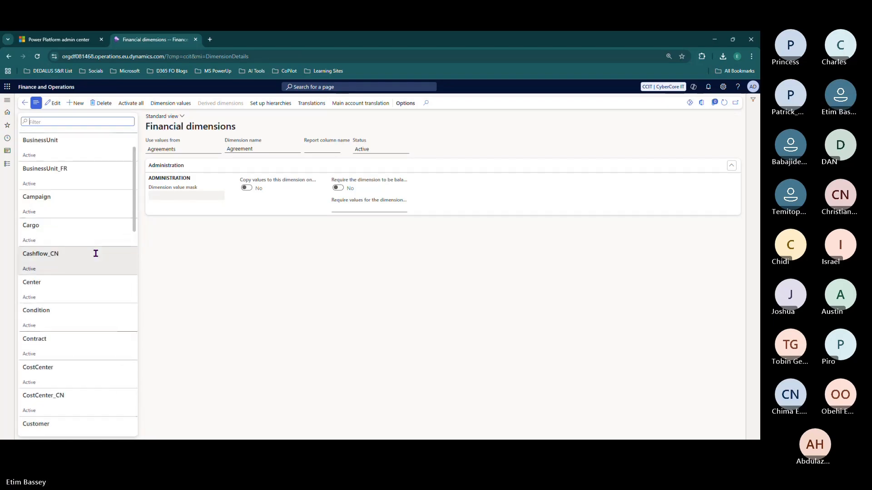
{"action": "scroll", "coordinate": [96, 253], "scroll_direction": "down", "scroll_amount": 5}
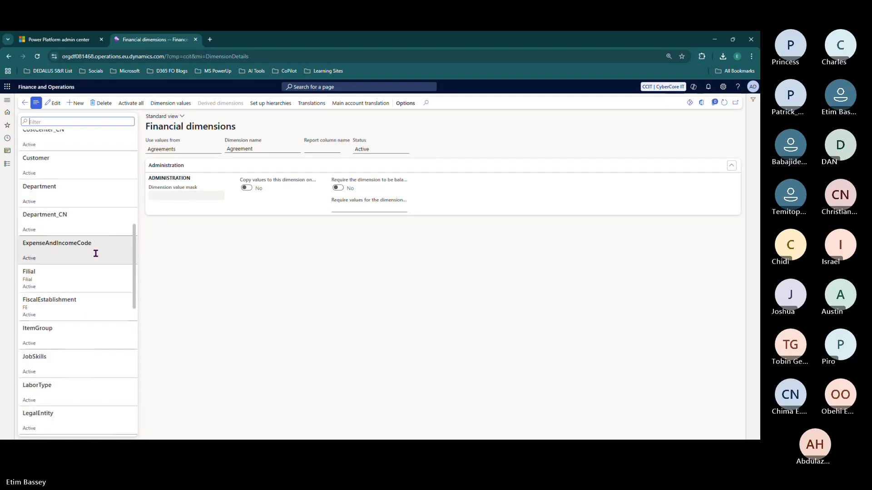
{"action": "scroll", "coordinate": [96, 254], "scroll_direction": "down", "scroll_amount": 3}
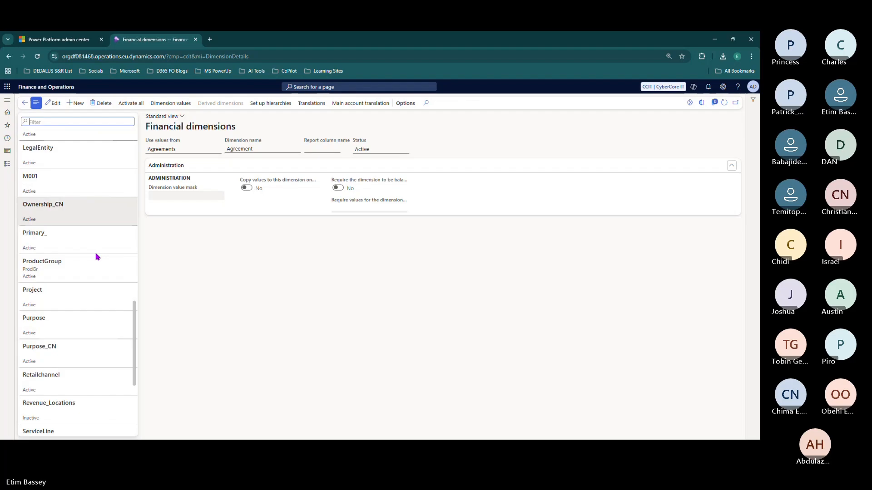
- Filter the financial dimensions by name 'CCIT', then clear the filter and browse the list
{"action": "left_click", "coordinate": [64, 118]}
{"action": "type", "text": "CCIT"}
{"action": "key", "text": "Return"}
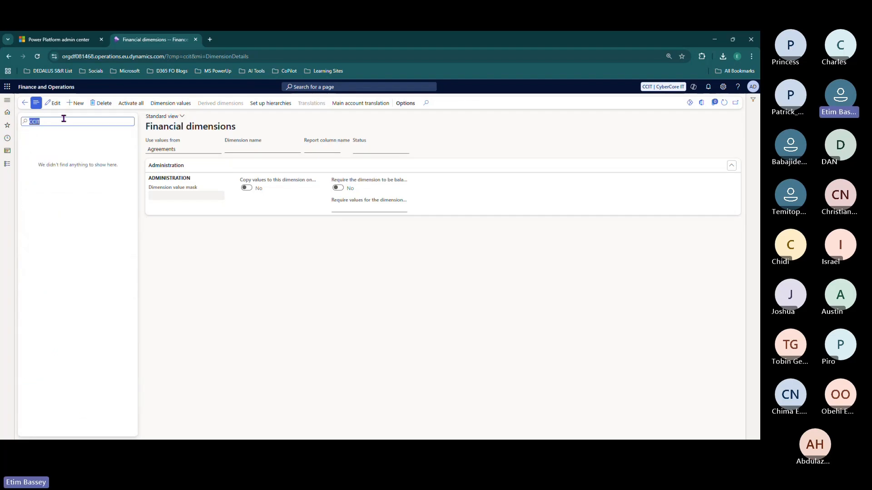
{"action": "key", "text": "BackSpace"}
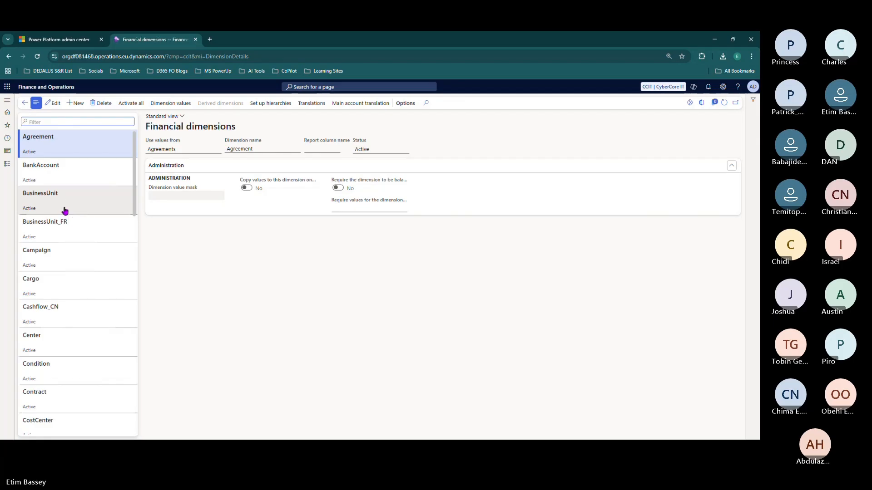
{"action": "scroll", "coordinate": [64, 209], "scroll_direction": "down", "scroll_amount": 5}
{"action": "scroll", "coordinate": [65, 208], "scroll_direction": "down", "scroll_amount": 5}
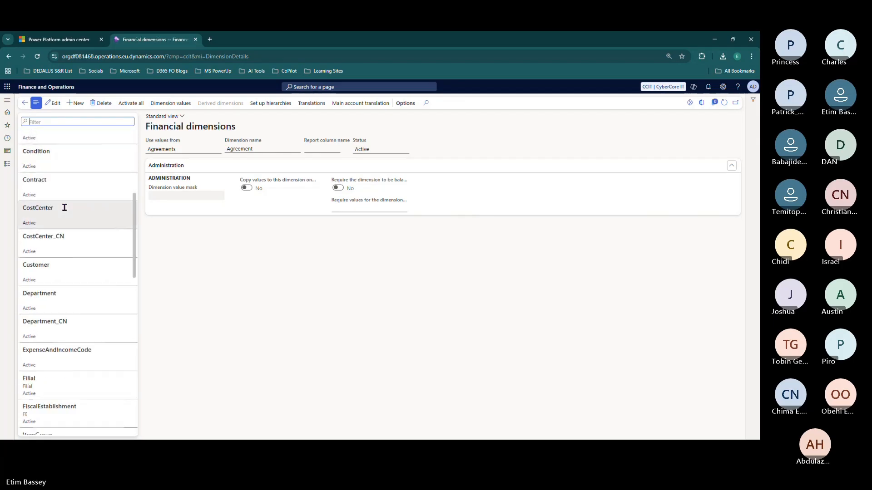
{"action": "scroll", "coordinate": [64, 209], "scroll_direction": "down", "scroll_amount": 6}
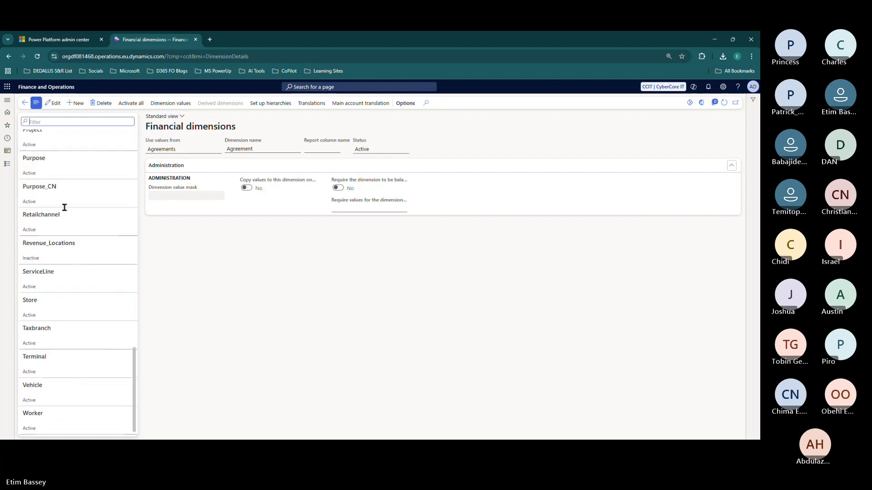
{"action": "scroll", "coordinate": [65, 208], "scroll_direction": "up", "scroll_amount": 8}
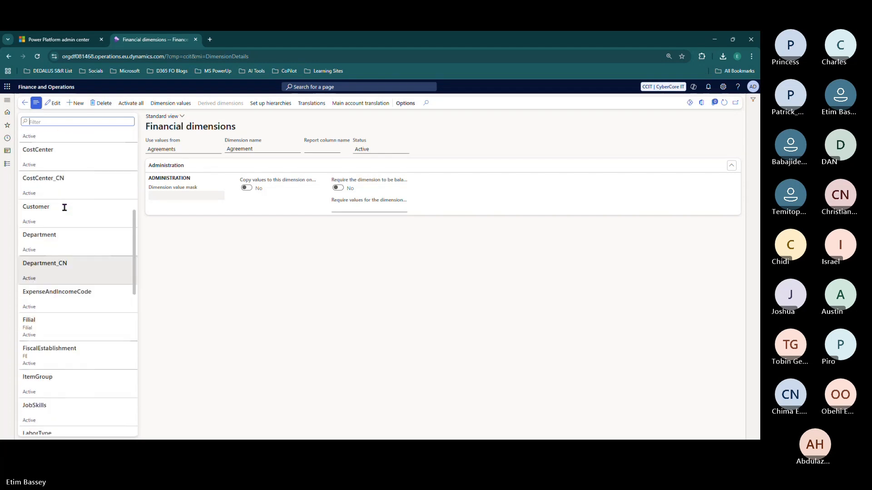
{"action": "scroll", "coordinate": [64, 207], "scroll_direction": "up", "scroll_amount": 3}
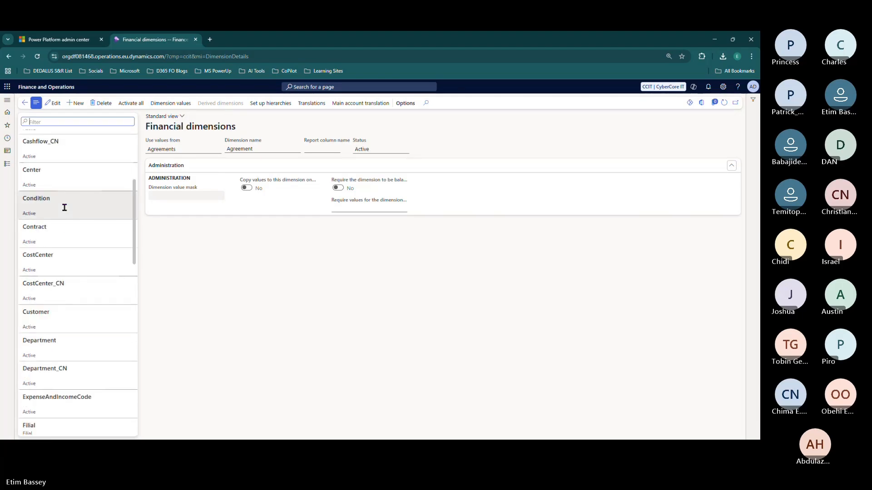
{"action": "scroll", "coordinate": [64, 207], "scroll_direction": "up", "scroll_amount": 5}
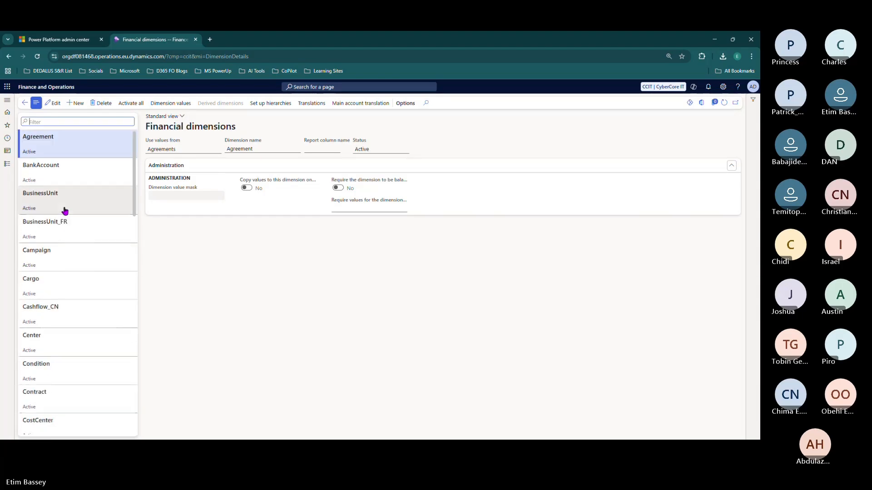
- Check the D365 SCM update progress, open the Revenue_Locations dimension, then recheck progress
{"action": "left_click", "coordinate": [66, 43]}
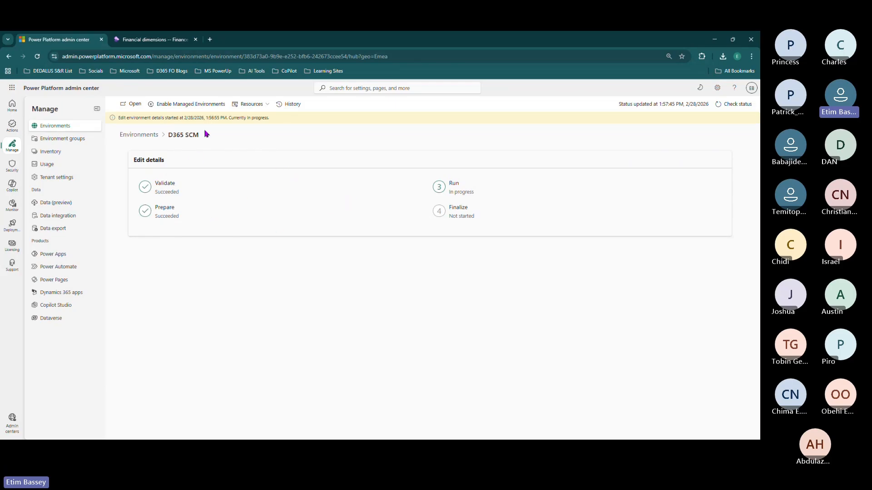
{"action": "left_click", "coordinate": [149, 42]}
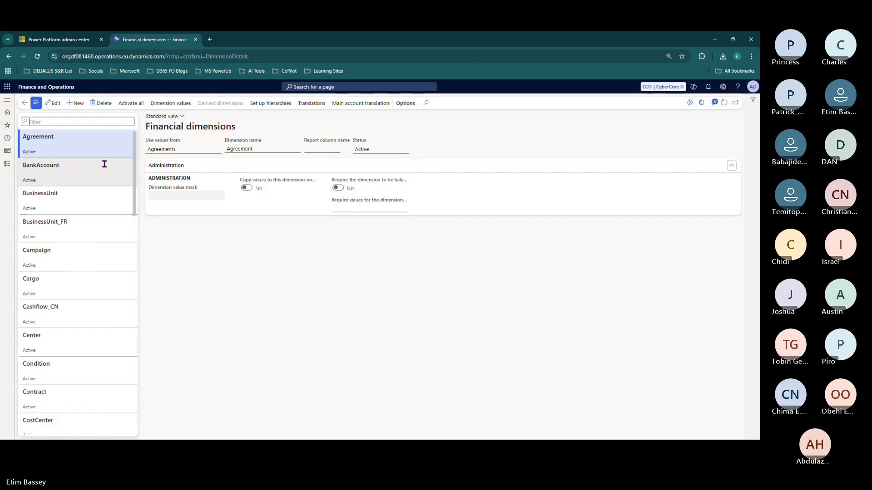
{"action": "scroll", "coordinate": [87, 209], "scroll_direction": "down", "scroll_amount": 2}
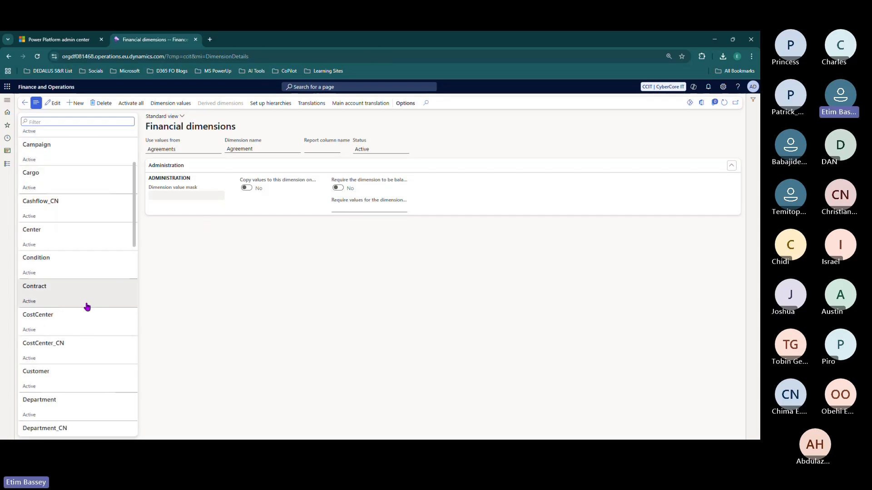
{"action": "scroll", "coordinate": [86, 303], "scroll_direction": "down", "scroll_amount": 2}
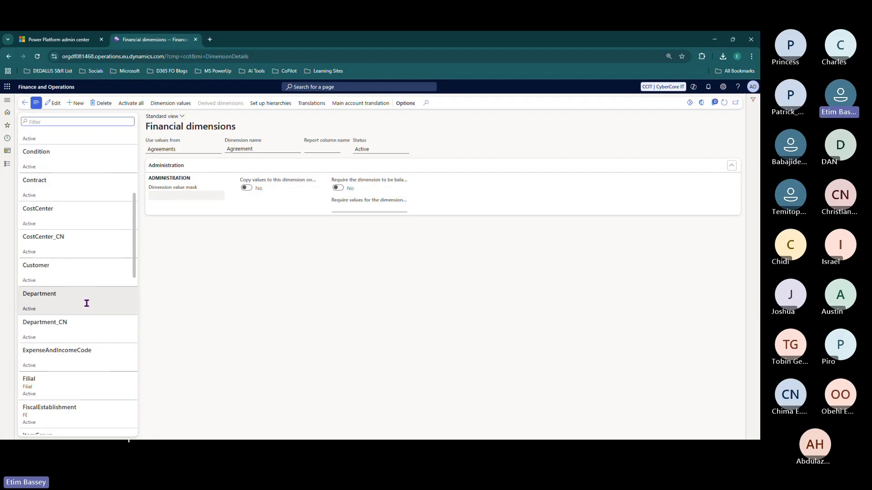
{"action": "scroll", "coordinate": [86, 303], "scroll_direction": "down", "scroll_amount": 3}
{"action": "scroll", "coordinate": [86, 303], "scroll_direction": "down", "scroll_amount": 3}
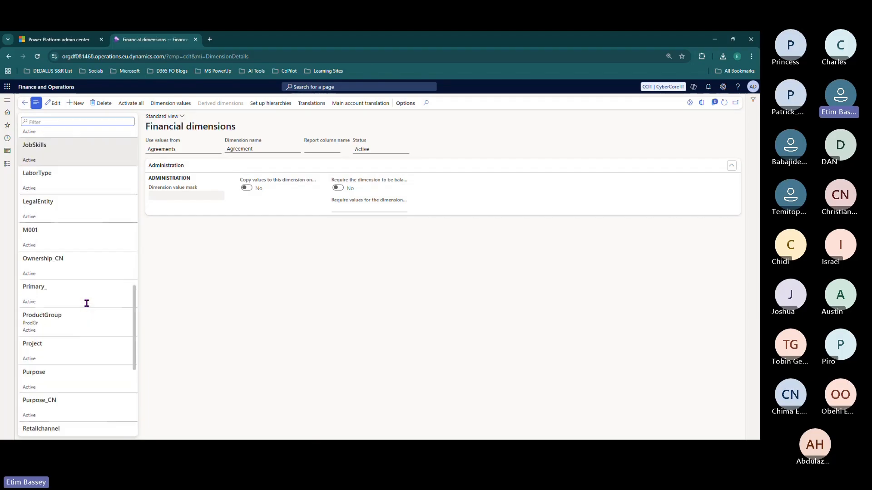
{"action": "scroll", "coordinate": [91, 272], "scroll_direction": "down", "scroll_amount": 4}
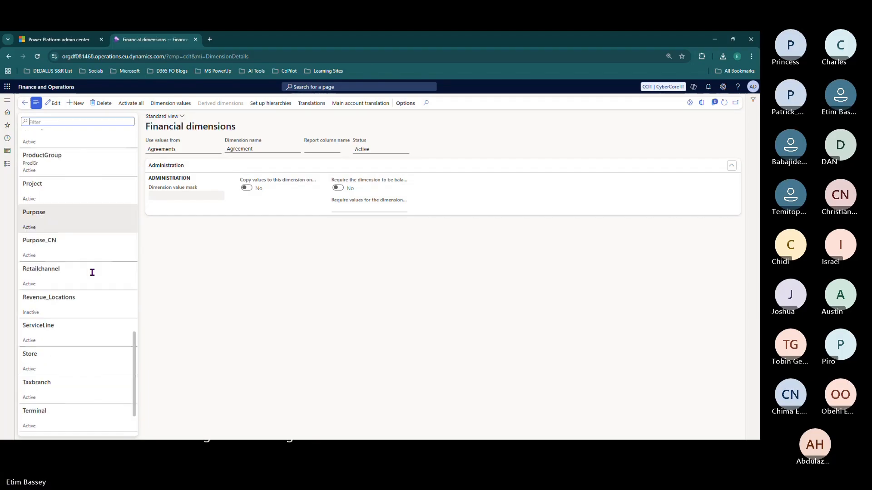
{"action": "scroll", "coordinate": [92, 273], "scroll_direction": "up", "scroll_amount": 4}
{"action": "scroll", "coordinate": [92, 273], "scroll_direction": "down", "scroll_amount": 2}
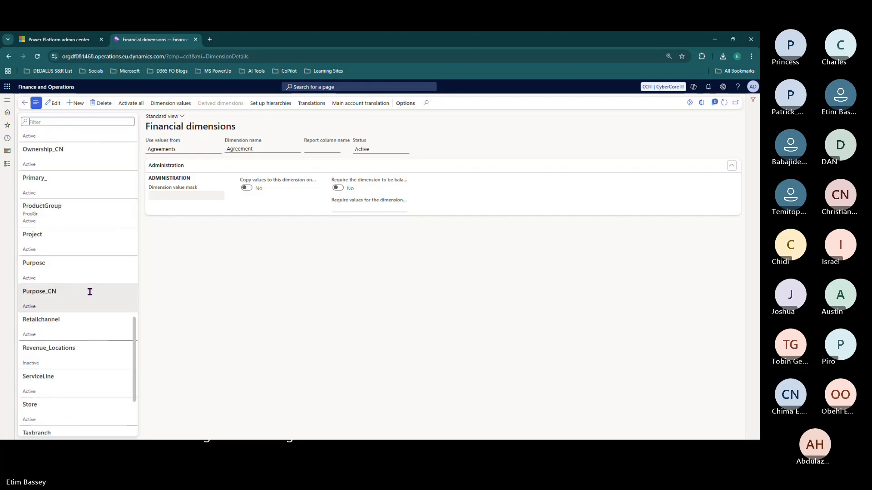
{"action": "left_click", "coordinate": [81, 348]}
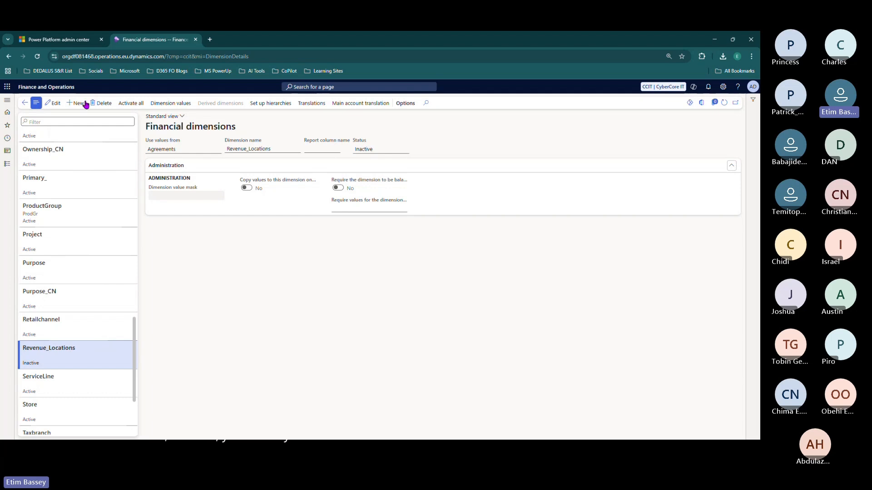
{"action": "left_click", "coordinate": [57, 39]}
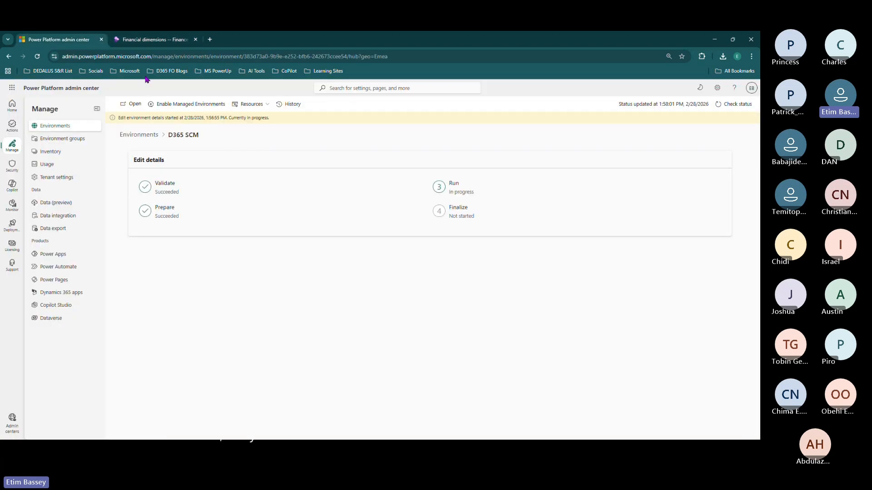
- Return to the Revenue_Locations financial dimension form in Finance and Operations
{"action": "left_click", "coordinate": [154, 39]}
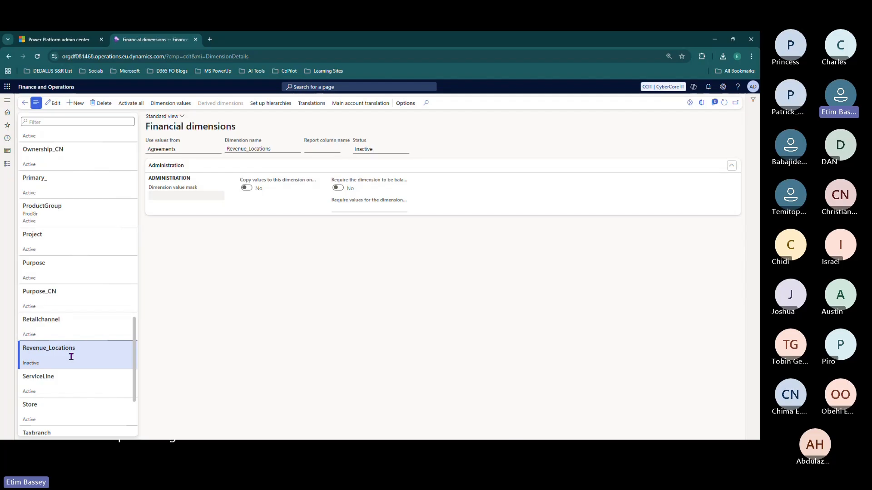
- Scroll back up the dimensions list and recheck the D365 SCM environment's running update
{"action": "scroll", "coordinate": [71, 355], "scroll_direction": "up", "scroll_amount": 10}
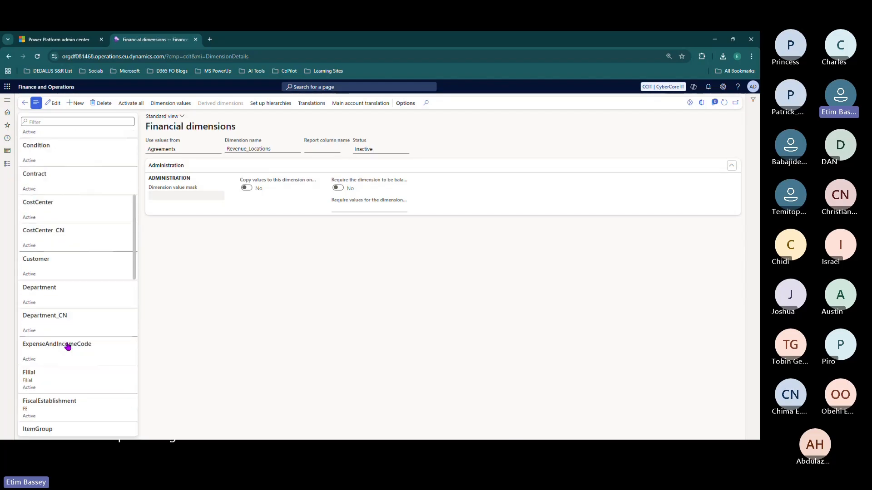
{"action": "scroll", "coordinate": [67, 346], "scroll_direction": "up", "scroll_amount": 3}
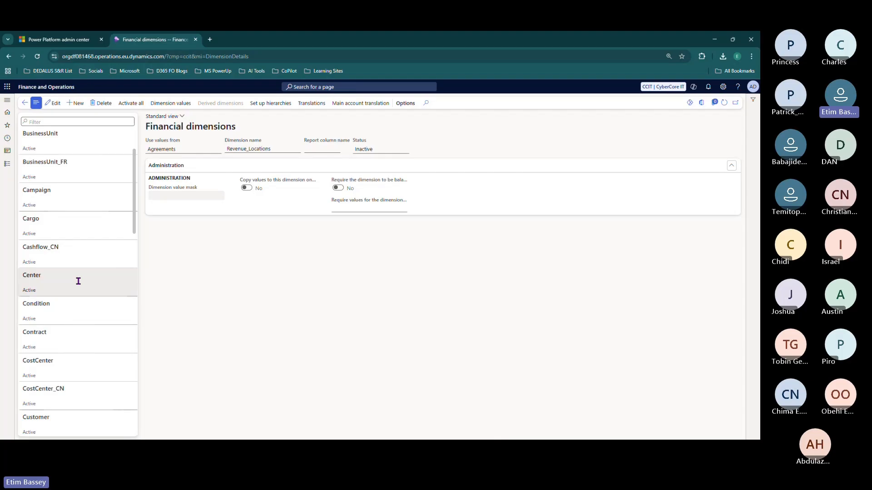
{"action": "scroll", "coordinate": [78, 281], "scroll_direction": "up", "scroll_amount": 1}
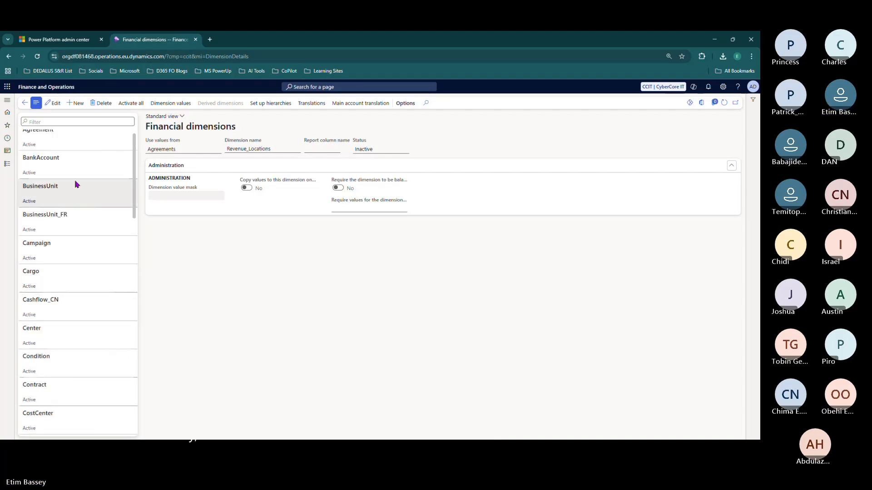
{"action": "left_click", "coordinate": [59, 40]}
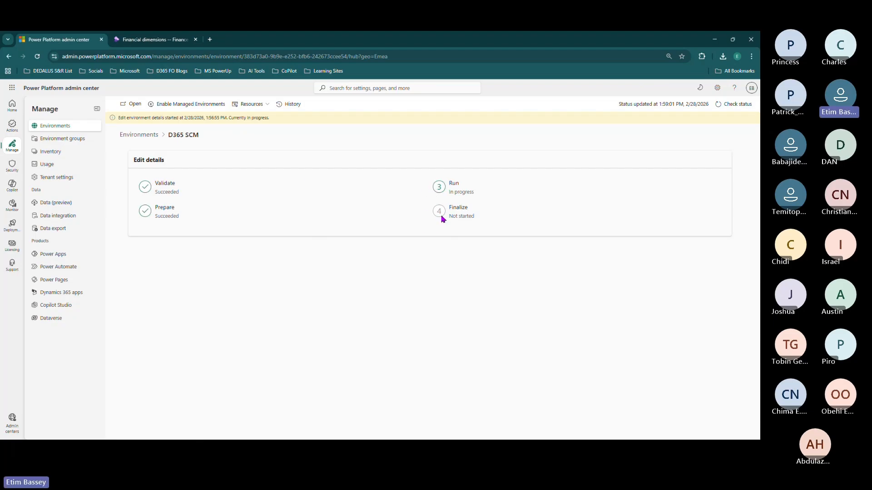
- Alternate between tabs to check the update, ending on Financial dimensions showing the administrator error
{"action": "left_click", "coordinate": [160, 46]}
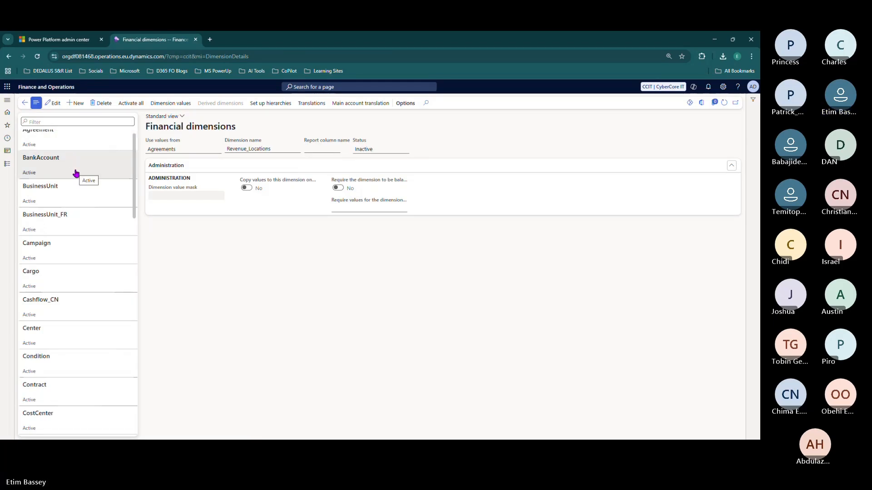
{"action": "left_click", "coordinate": [62, 41]}
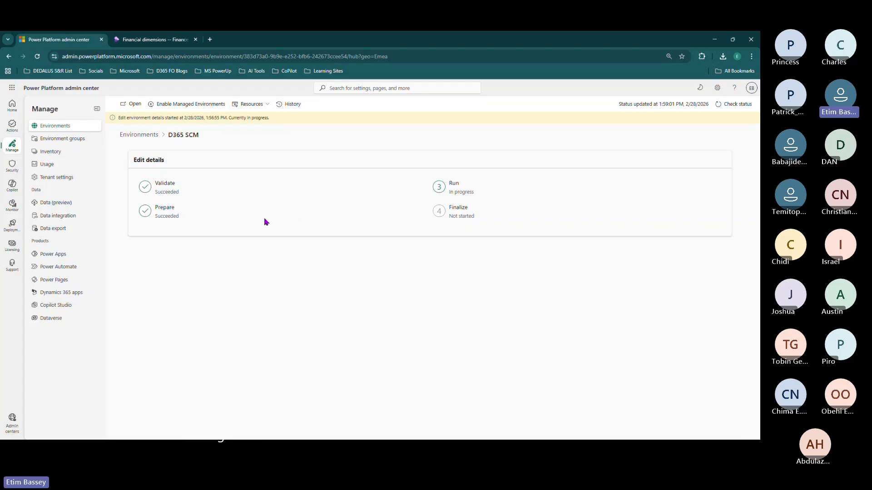
{"action": "left_click", "coordinate": [146, 40]}
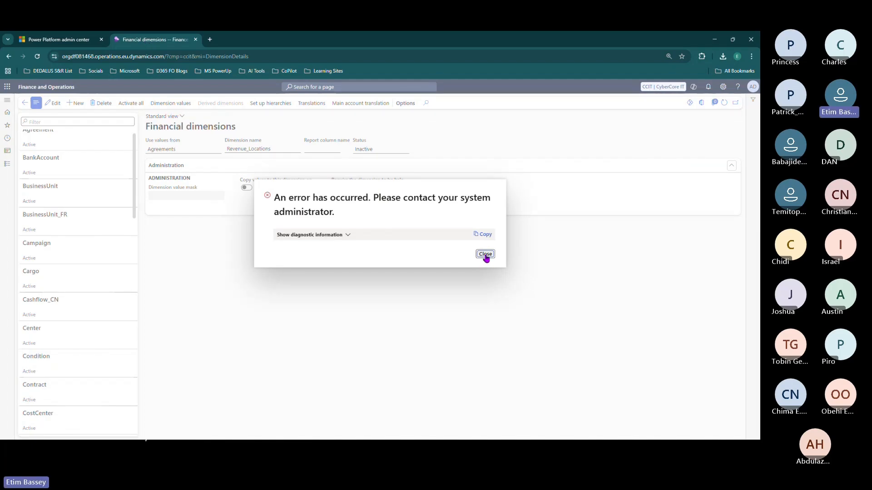
- Recheck the D365 SCM edit status and the financial dimensions error by switching tabs
{"action": "left_click", "coordinate": [54, 40]}
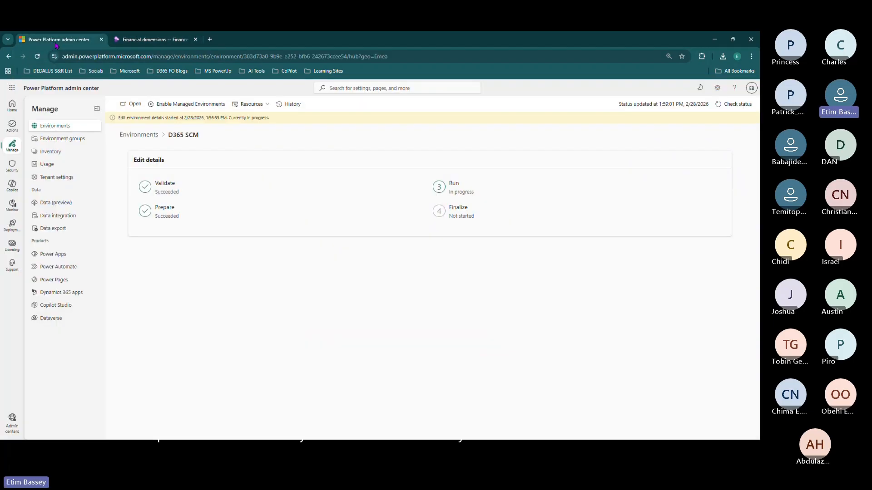
{"action": "left_click", "coordinate": [149, 41]}
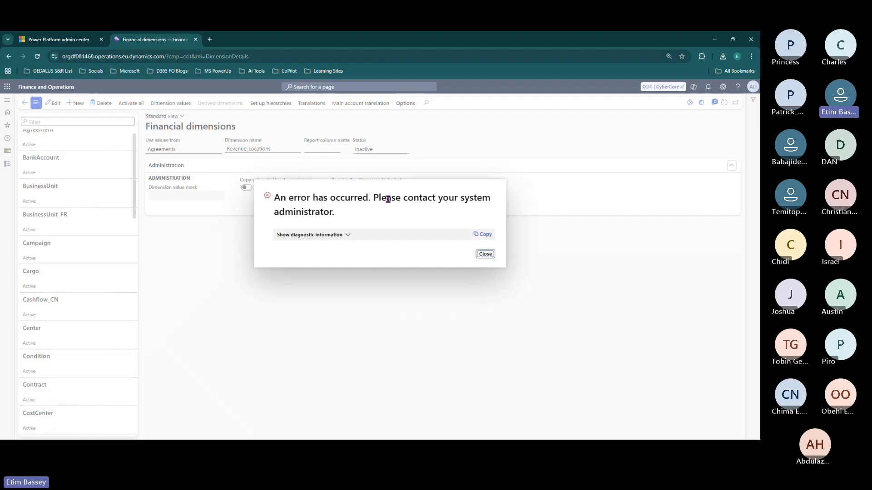
{"action": "left_click", "coordinate": [71, 43]}
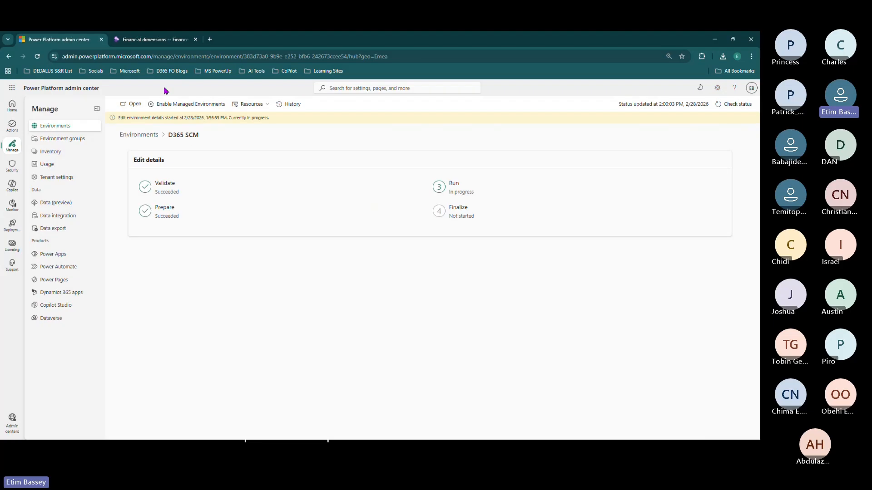
{"action": "mouse_move", "coordinate": [148, 46]}
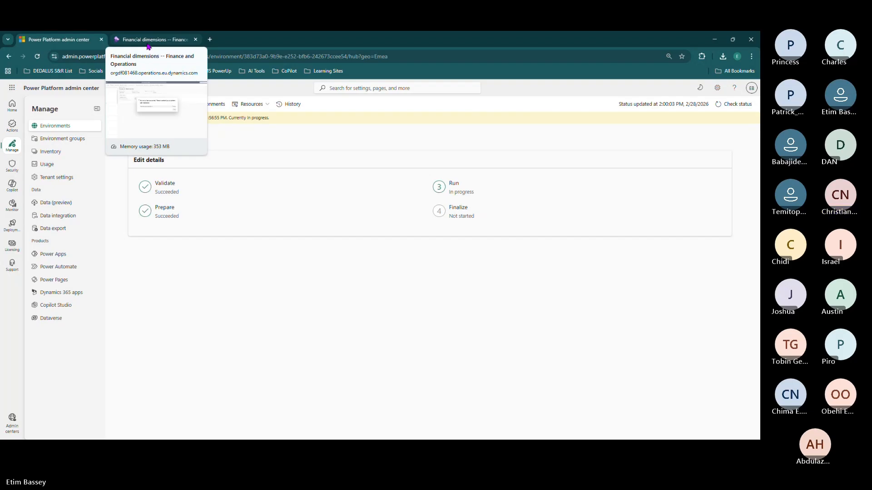
- Open Microsoft Learn in a new tab, accept cookies, and browse Dynamics 365 training
{"action": "left_click", "coordinate": [211, 40]}
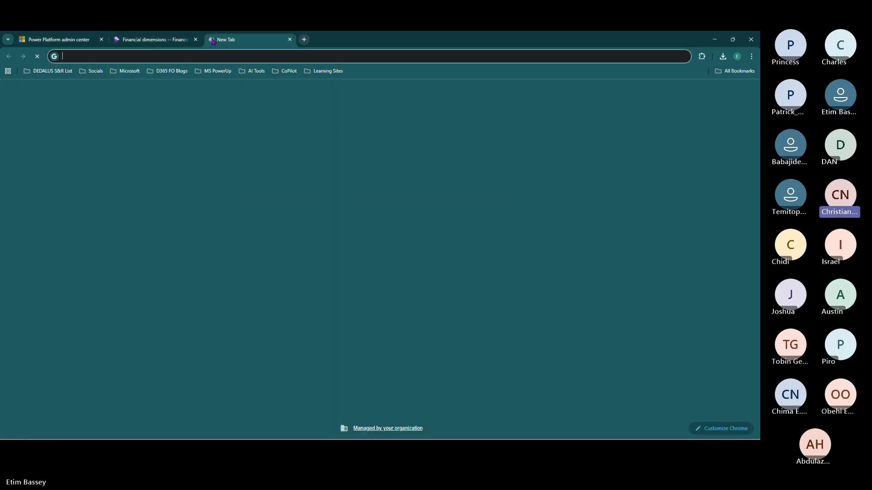
{"action": "type", "text": "LEARN"}
{"action": "key", "text": "Return"}
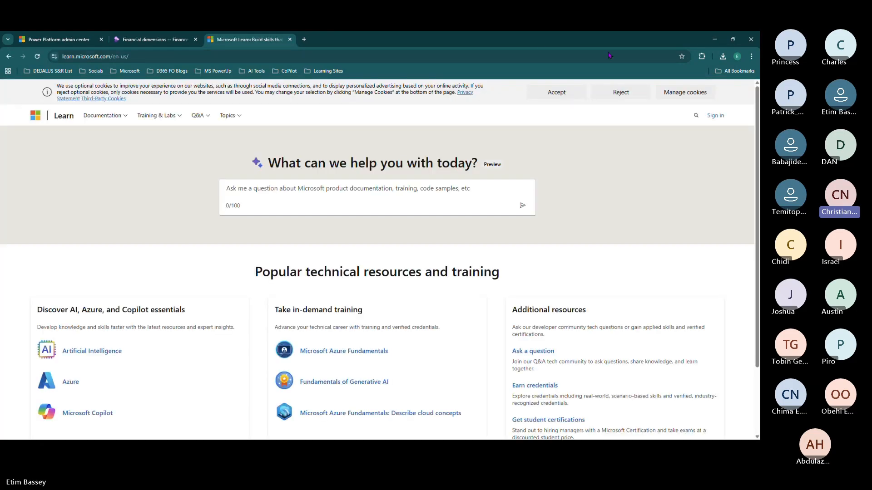
{"action": "left_click", "coordinate": [566, 93]}
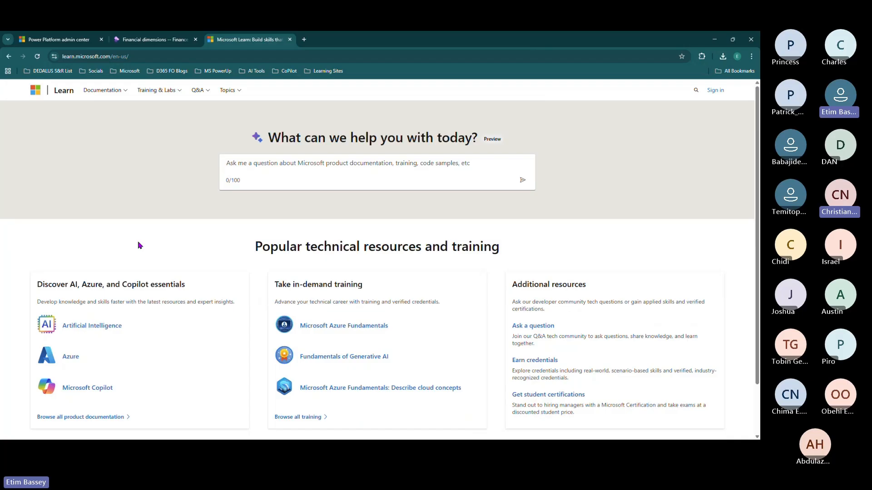
{"action": "scroll", "coordinate": [137, 243], "scroll_direction": "down", "scroll_amount": 1}
{"action": "scroll", "coordinate": [138, 242], "scroll_direction": "up", "scroll_amount": 1}
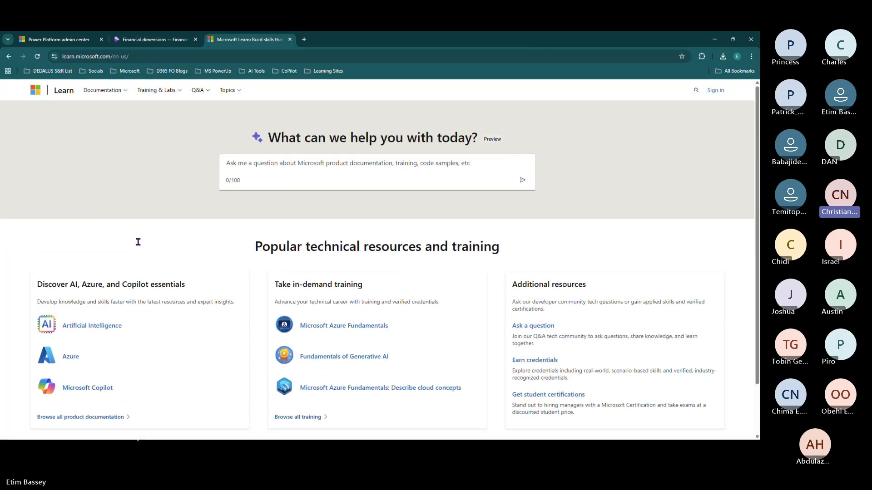
{"action": "left_click", "coordinate": [171, 92]}
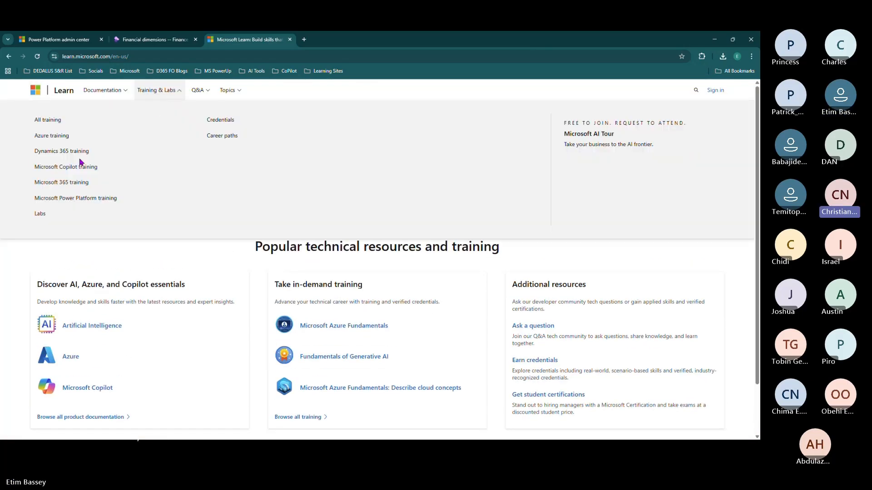
{"action": "left_click", "coordinate": [68, 150]}
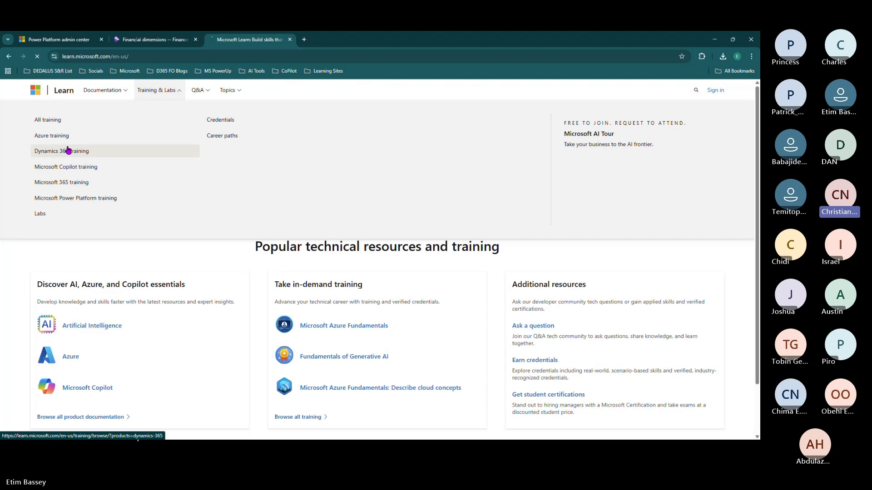
- Narrow the training Products filter to Dynamics 365 Finance only (230 results), then open a new tab
{"action": "scroll", "coordinate": [75, 204], "scroll_direction": "down", "scroll_amount": 2}
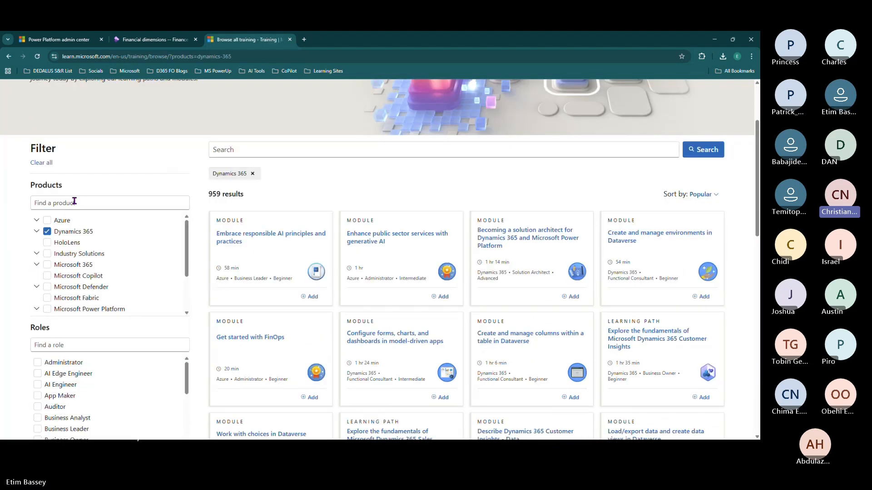
{"action": "left_click", "coordinate": [46, 232]}
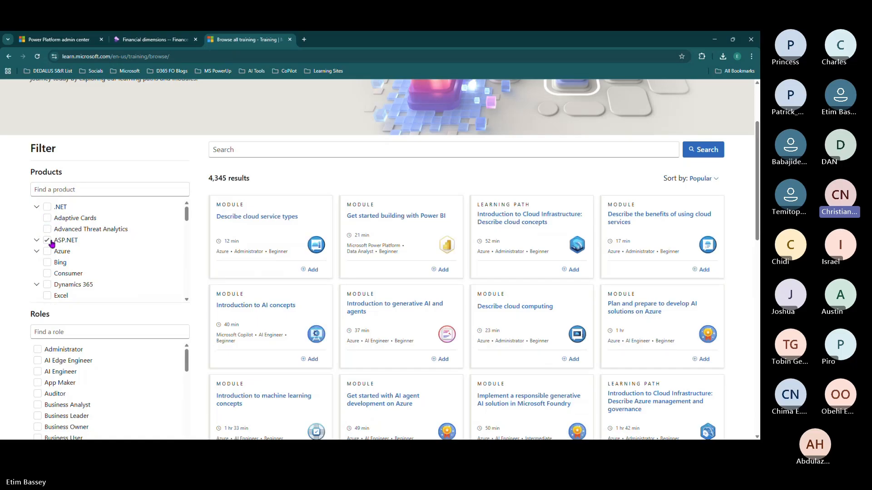
{"action": "scroll", "coordinate": [53, 252], "scroll_direction": "up", "scroll_amount": 2}
{"action": "scroll", "coordinate": [116, 230], "scroll_direction": "down", "scroll_amount": 2}
{"action": "scroll", "coordinate": [107, 231], "scroll_direction": "down", "scroll_amount": 1}
{"action": "left_click", "coordinate": [58, 244]}
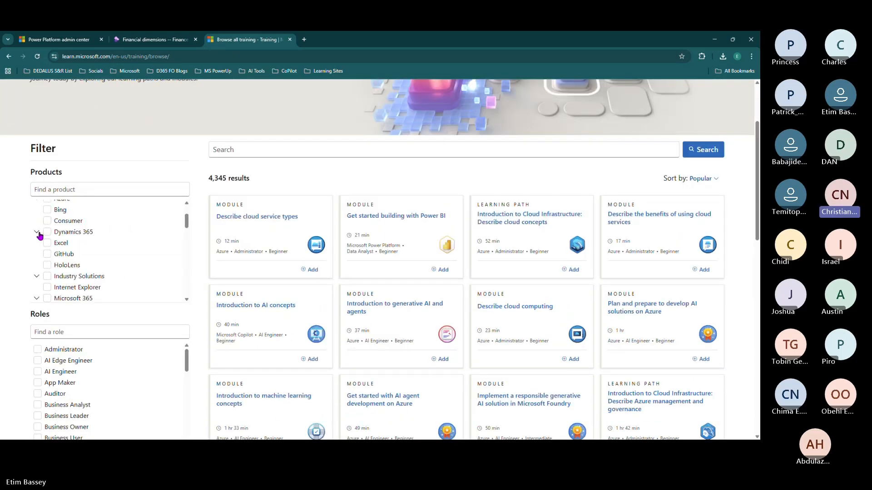
{"action": "left_click", "coordinate": [36, 232]}
{"action": "scroll", "coordinate": [70, 258], "scroll_direction": "down", "scroll_amount": 2}
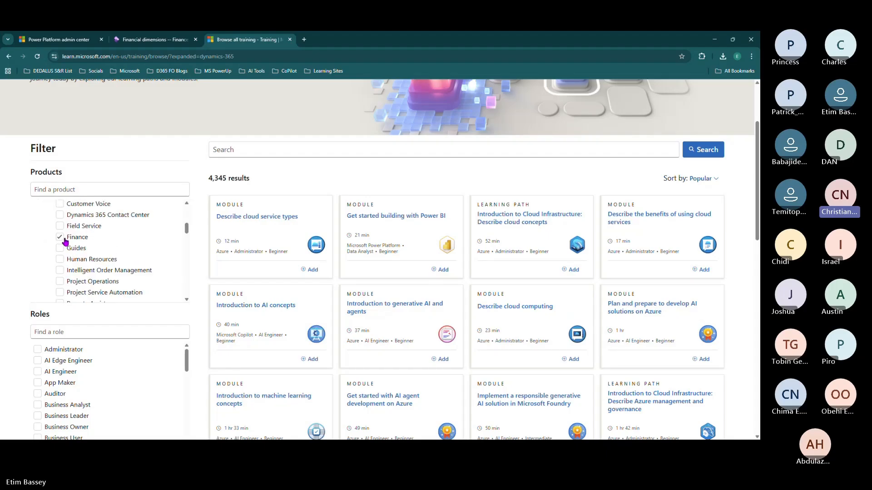
{"action": "left_click", "coordinate": [61, 237]}
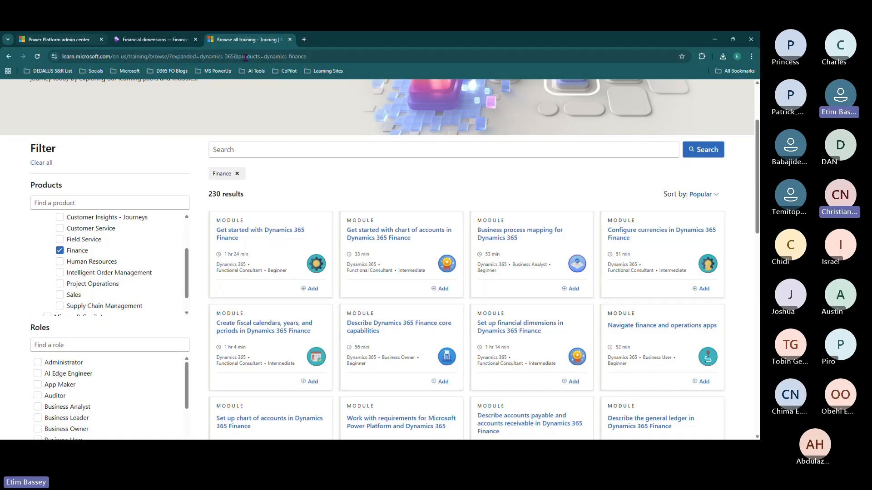
{"action": "left_click", "coordinate": [303, 40]}
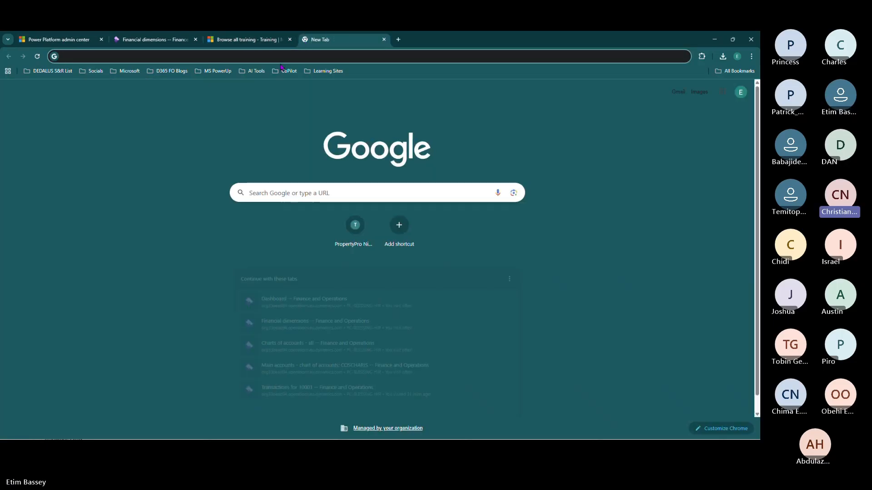
- Load office.com and sign in to Microsoft 365
{"action": "type", "text": "OFFICE.COM"}
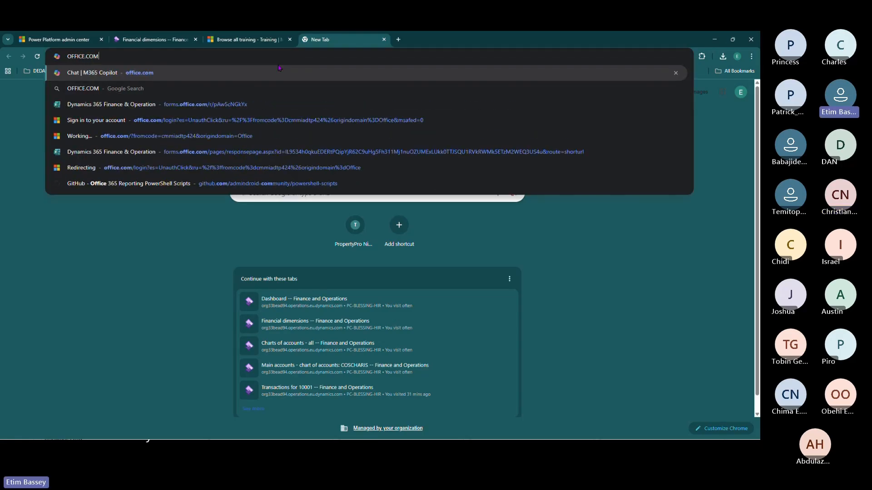
{"action": "key", "text": "Return"}
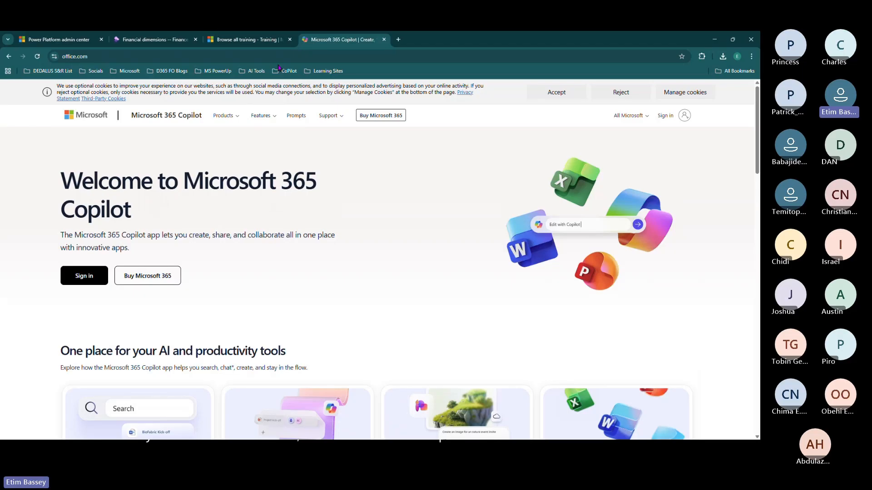
{"action": "left_click", "coordinate": [665, 115]}
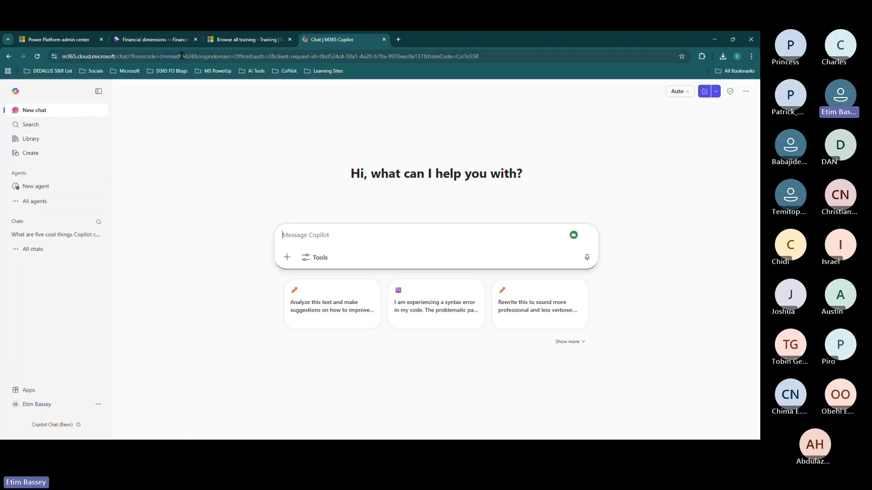
- Launch the Admin app from the Microsoft 365 apps list in a new tab
{"action": "left_click", "coordinate": [184, 57]}
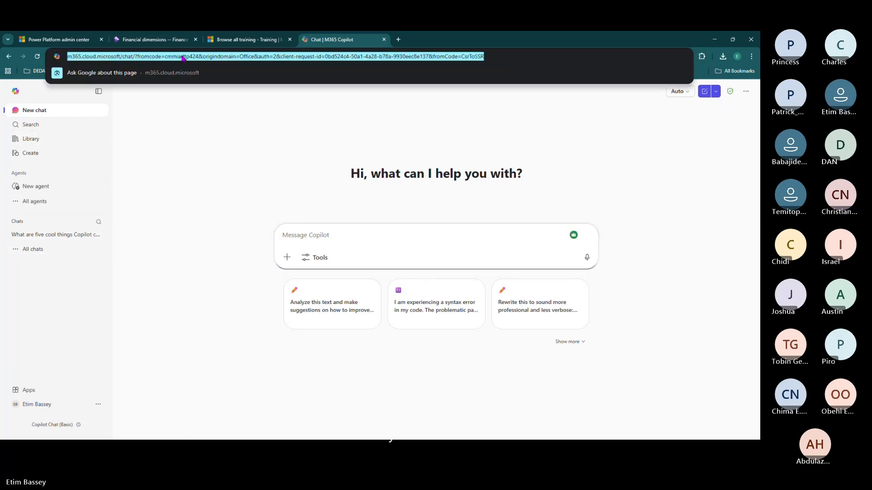
{"action": "left_click", "coordinate": [55, 390]}
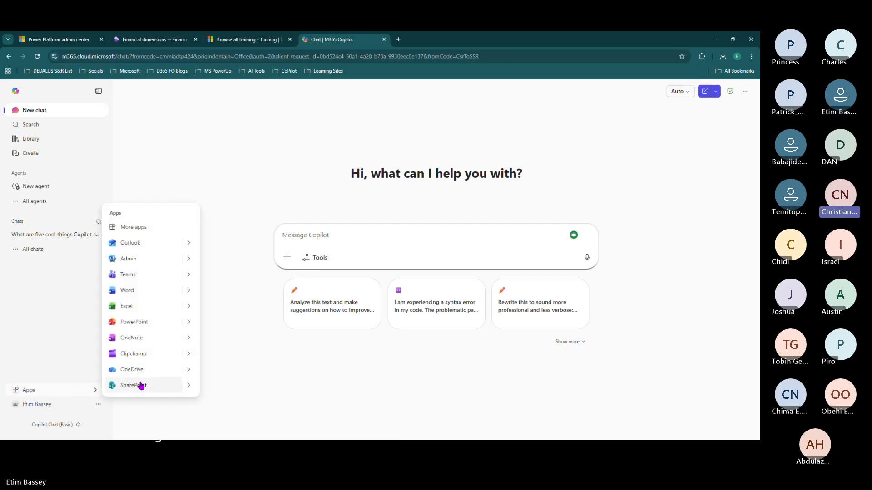
{"action": "left_click", "coordinate": [190, 259]}
{"action": "left_click", "coordinate": [222, 261]}
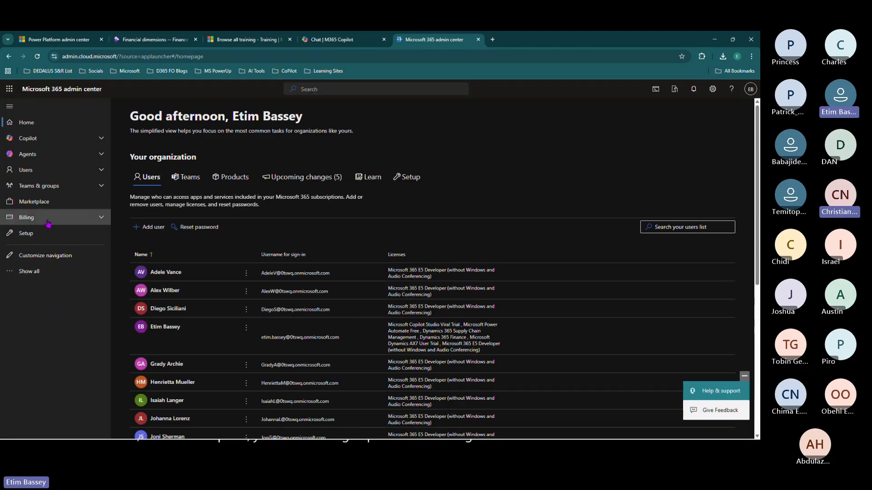
- Open the Marketplace catalogue and copy the signed-in account's e-mail address
{"action": "left_click", "coordinate": [34, 201]}
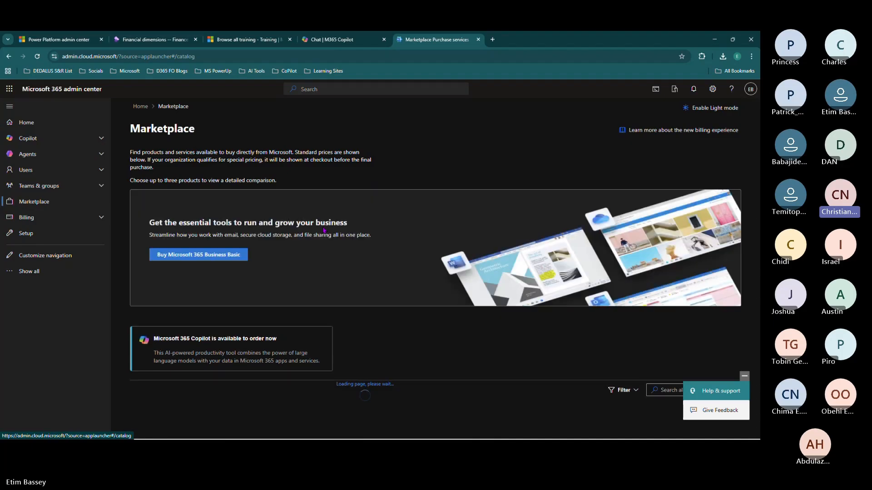
{"action": "left_click", "coordinate": [750, 90]}
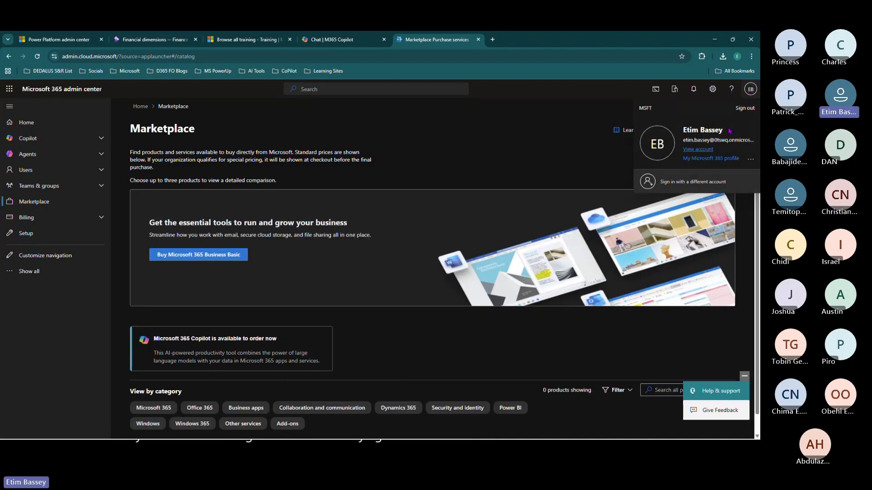
{"action": "double_click", "coordinate": [699, 141]}
{"action": "triple_click", "coordinate": [700, 142]}
{"action": "right_click", "coordinate": [702, 142]}
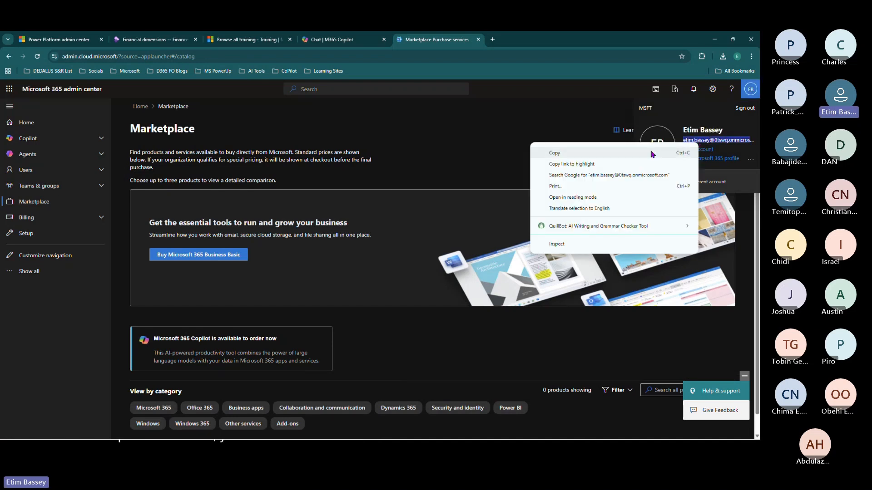
{"action": "left_click", "coordinate": [621, 157]}
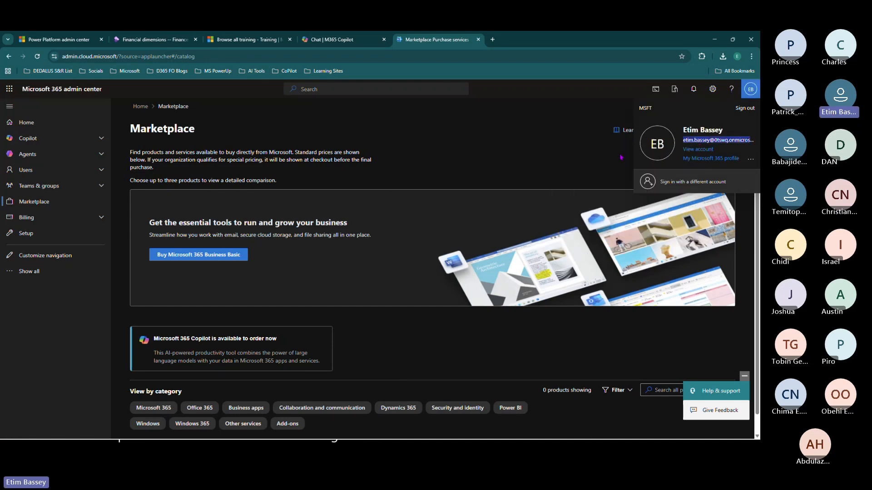
{"action": "left_click", "coordinate": [506, 155]}
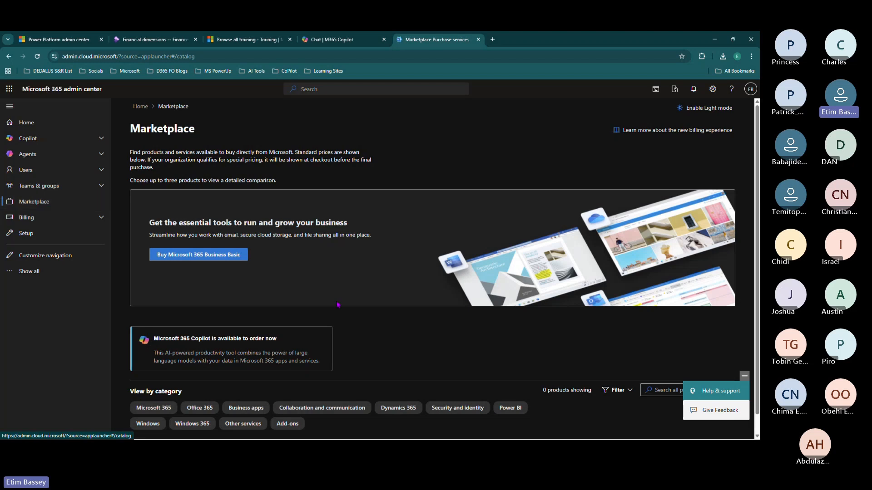
- Filter the Marketplace catalogue to the Dynamics 365 category
{"action": "scroll", "coordinate": [337, 313], "scroll_direction": "down", "scroll_amount": 1}
{"action": "left_click", "coordinate": [671, 371]}
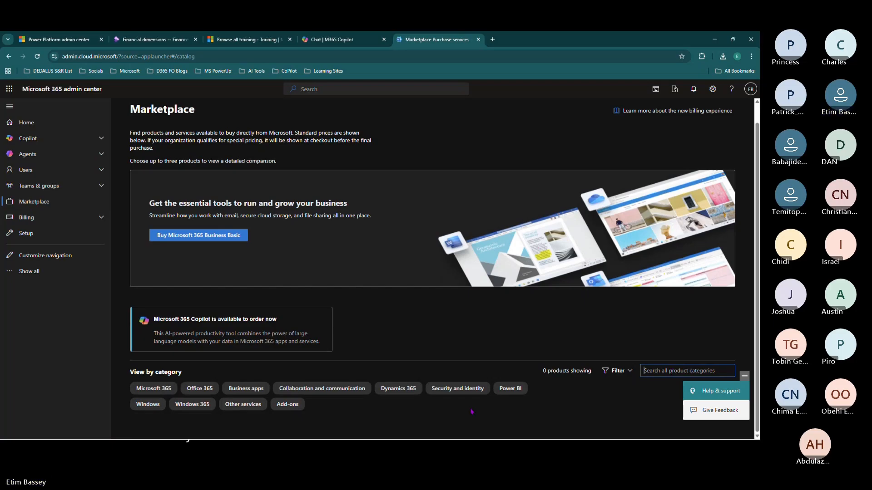
{"action": "left_click", "coordinate": [398, 388]}
{"action": "scroll", "coordinate": [404, 321], "scroll_direction": "down", "scroll_amount": 3}
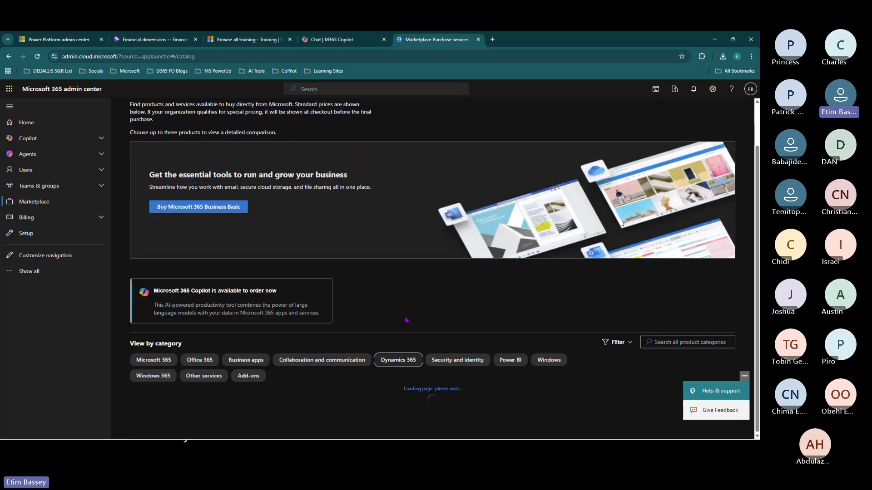
{"action": "scroll", "coordinate": [344, 370], "scroll_direction": "down", "scroll_amount": 1}
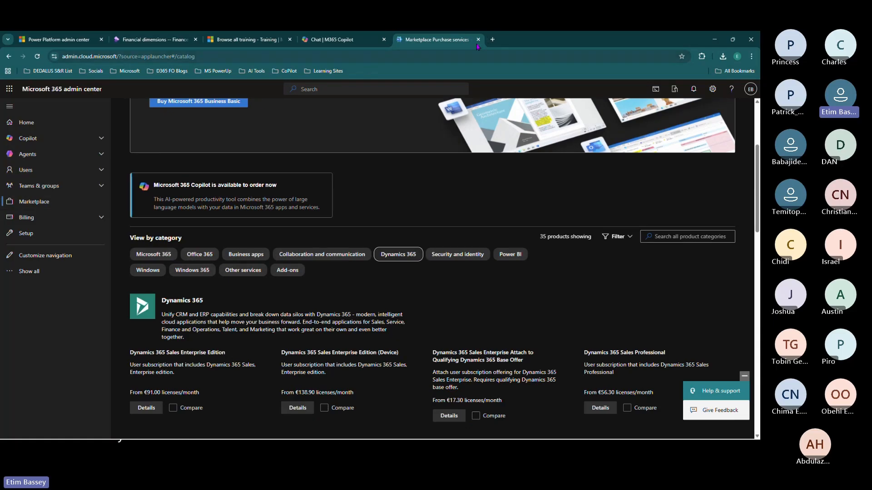
- Load the Power Platform admin center (typed 'ADMIN') in a new browser tab
{"action": "left_click", "coordinate": [54, 42]}
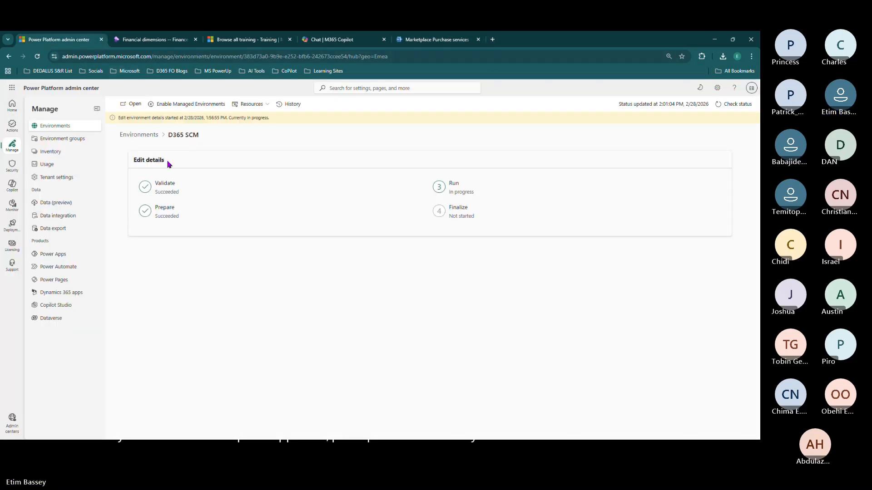
{"action": "left_click", "coordinate": [492, 40]}
{"action": "type", "text": "ADMIN"}
{"action": "key", "text": "Return"}
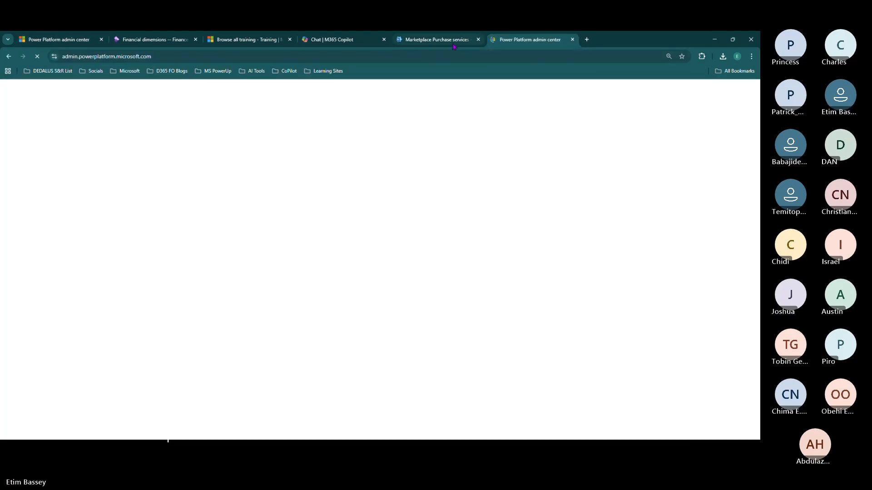
{"action": "left_click", "coordinate": [453, 45]}
- Search all Marketplace product categories for FINANCE
{"action": "scroll", "coordinate": [435, 259], "scroll_direction": "up", "scroll_amount": 5}
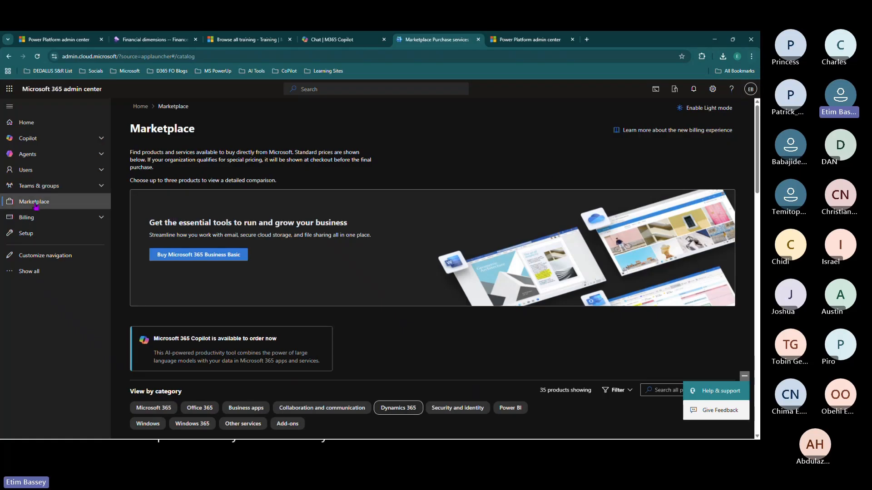
{"action": "scroll", "coordinate": [343, 271], "scroll_direction": "down", "scroll_amount": 2}
{"action": "scroll", "coordinate": [342, 271], "scroll_direction": "down", "scroll_amount": 4}
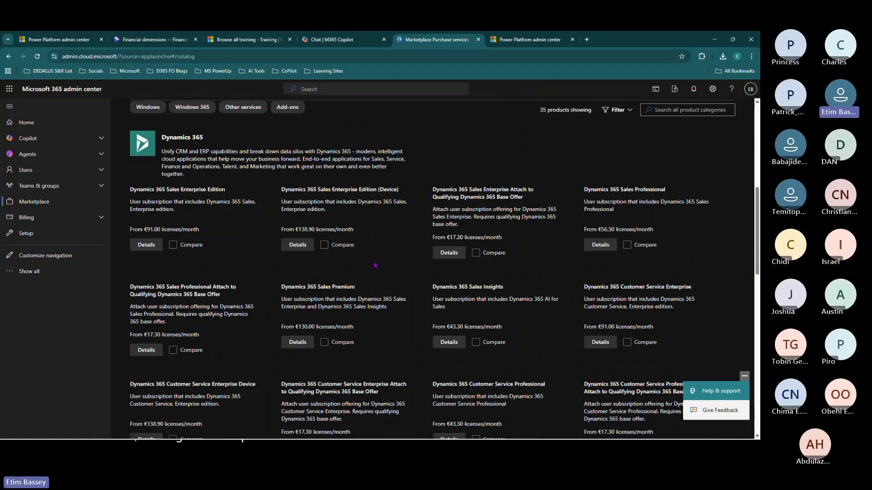
{"action": "scroll", "coordinate": [375, 264], "scroll_direction": "down", "scroll_amount": 2}
{"action": "scroll", "coordinate": [375, 264], "scroll_direction": "up", "scroll_amount": 4}
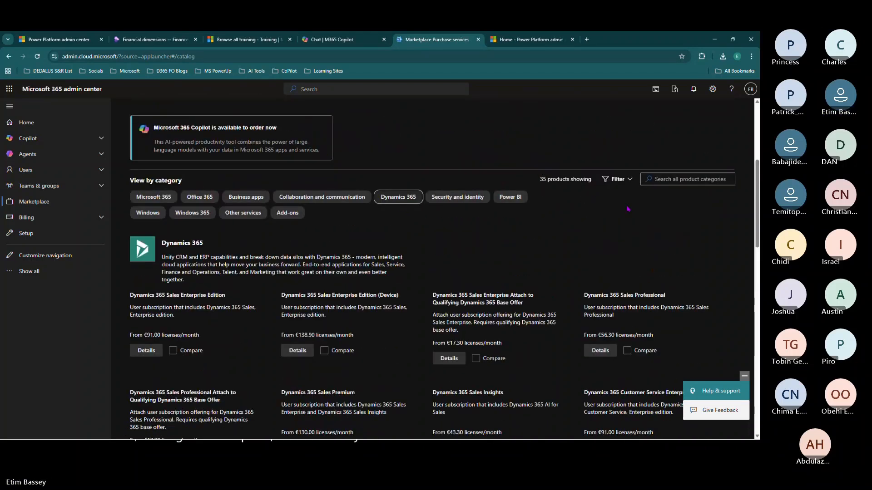
{"action": "left_click", "coordinate": [657, 179]}
{"action": "type", "text": "FINANCE"}
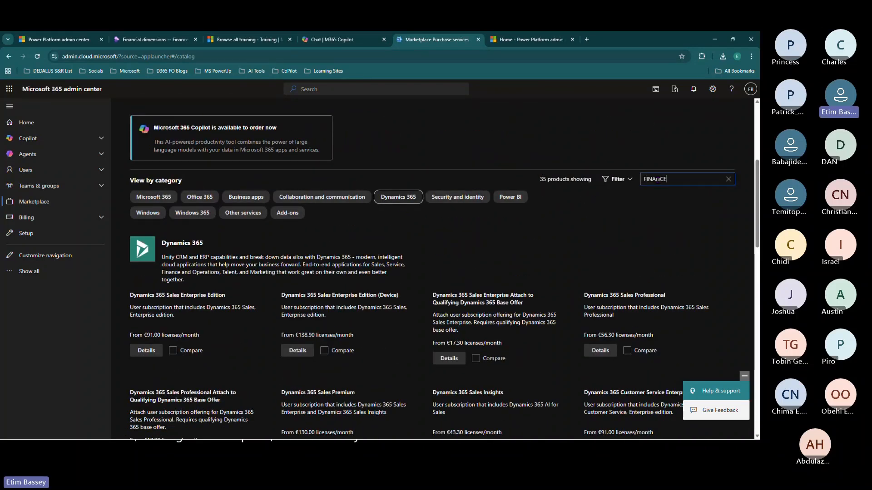
{"action": "key", "text": "Return"}
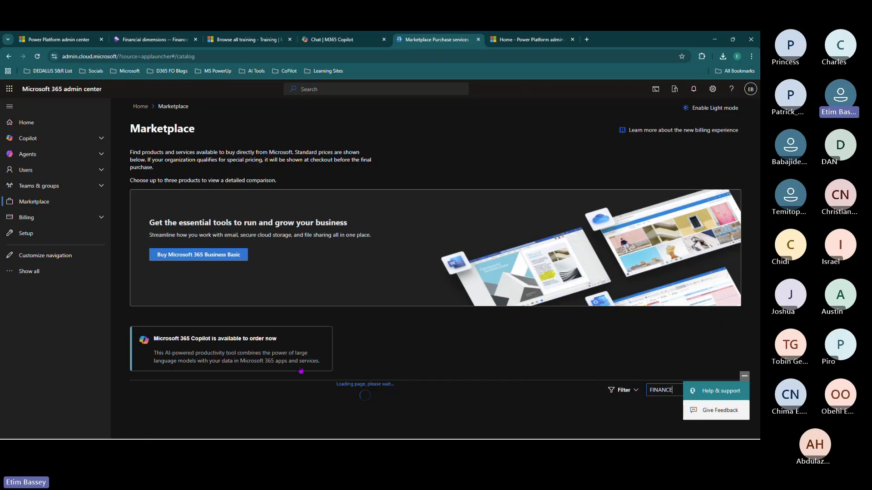
- Review the admin user's six licences, including Dynamics 365 Finance, then return to Power Platform admin center
{"action": "left_click", "coordinate": [52, 173]}
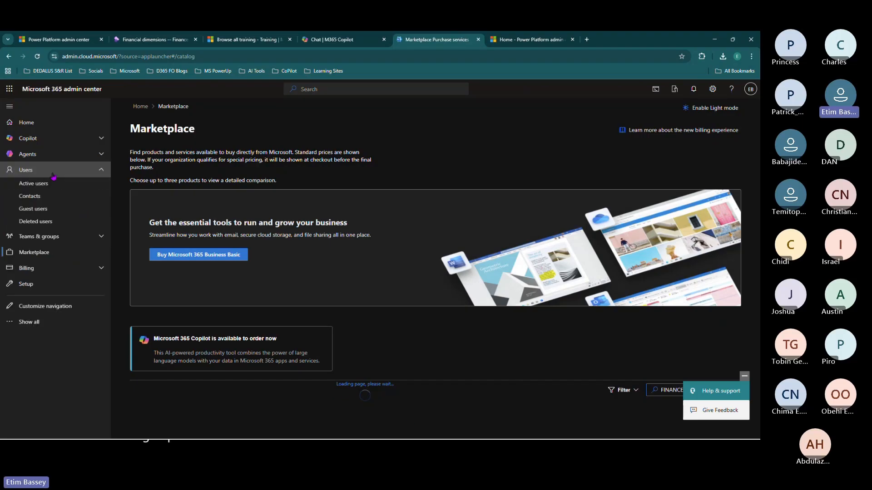
{"action": "left_click", "coordinate": [54, 186]}
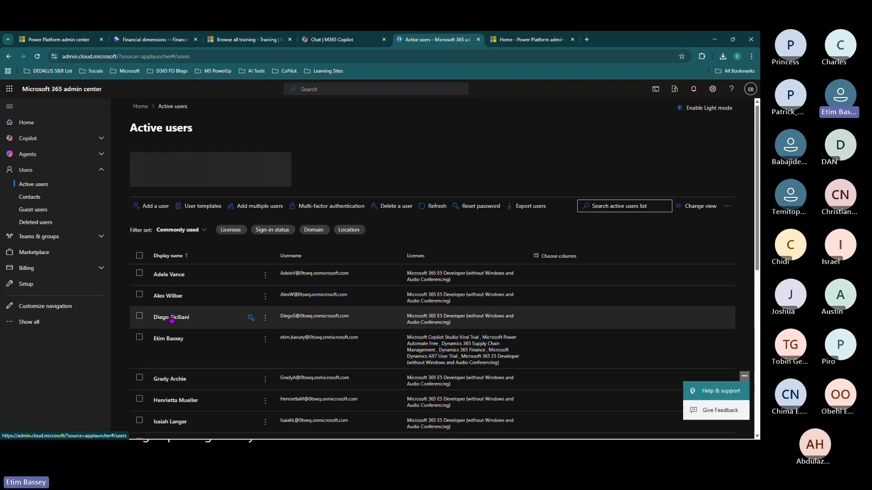
{"action": "left_click", "coordinate": [168, 339]}
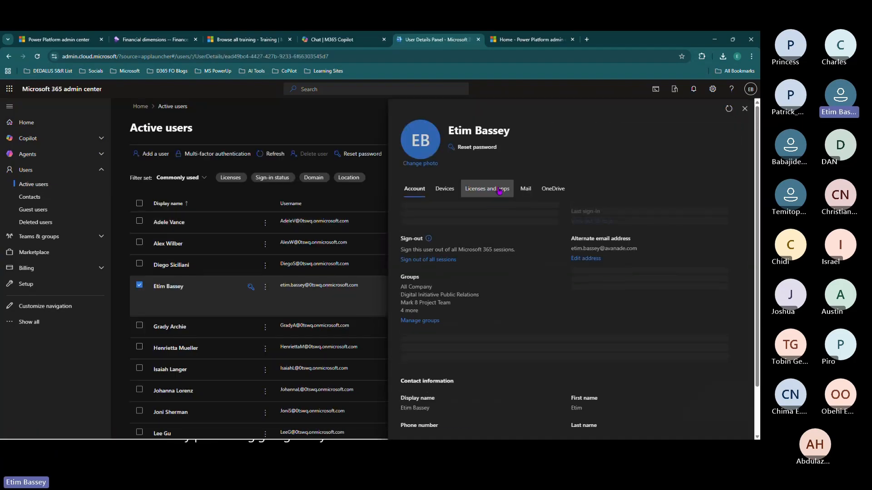
{"action": "left_click", "coordinate": [487, 188]}
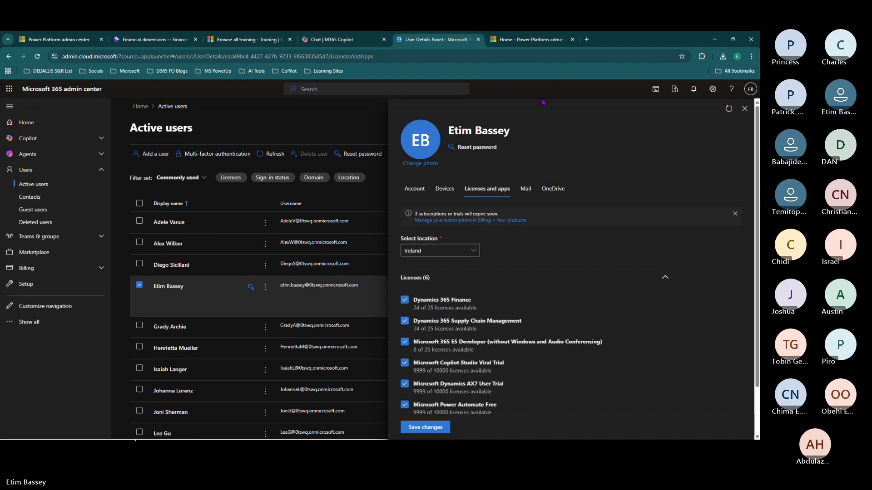
{"action": "left_click", "coordinate": [531, 40]}
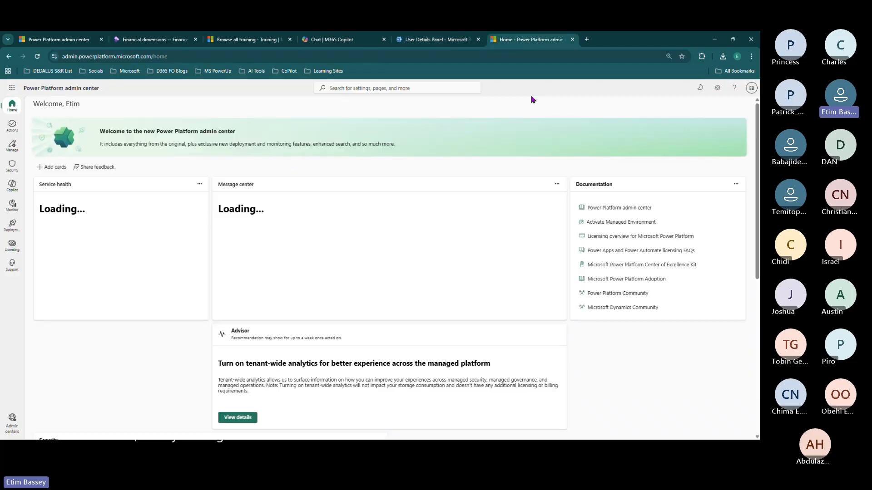
- Start a new environment from the Environments list and name it d365Trial
{"action": "left_click", "coordinate": [567, 56]}
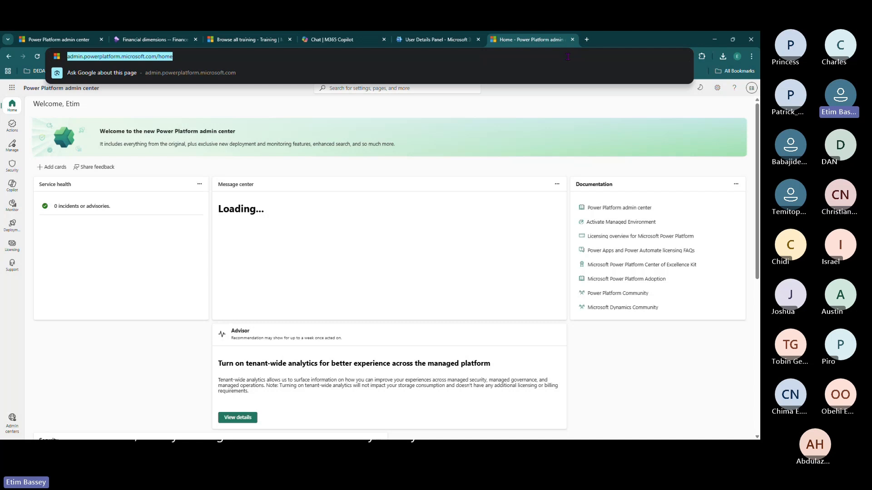
{"action": "left_click", "coordinate": [646, 105]}
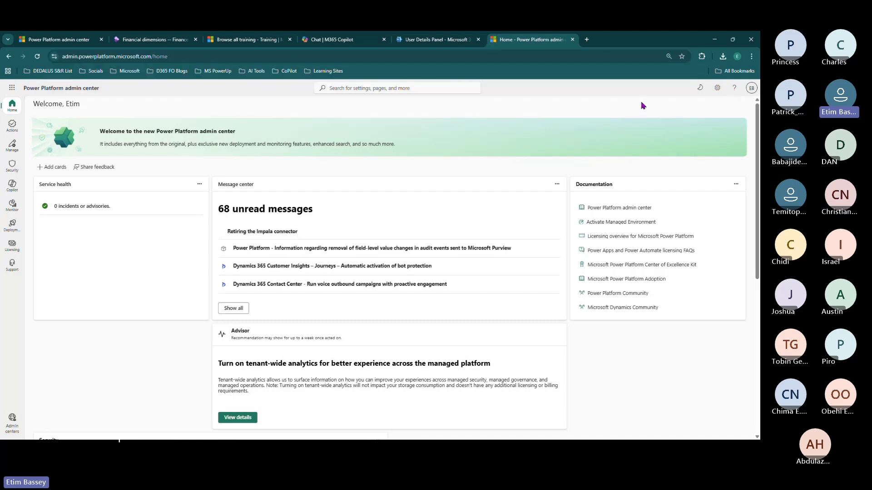
{"action": "left_click", "coordinate": [10, 145]}
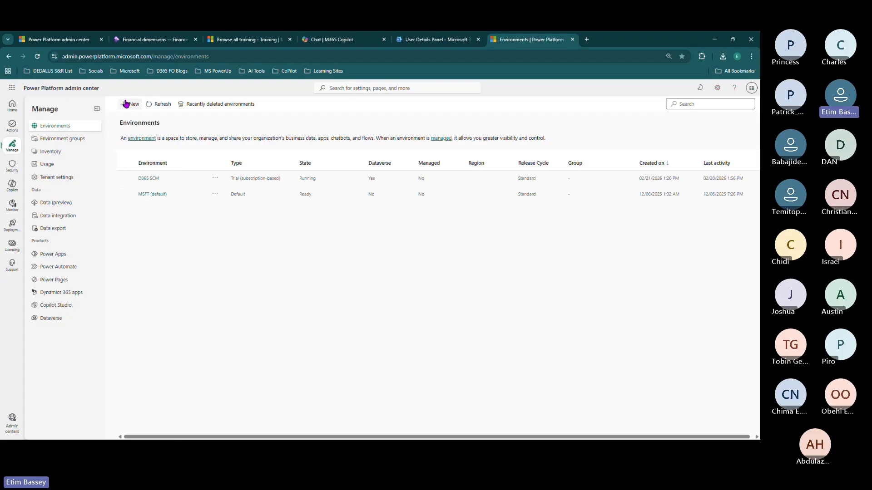
{"action": "left_click", "coordinate": [130, 104]}
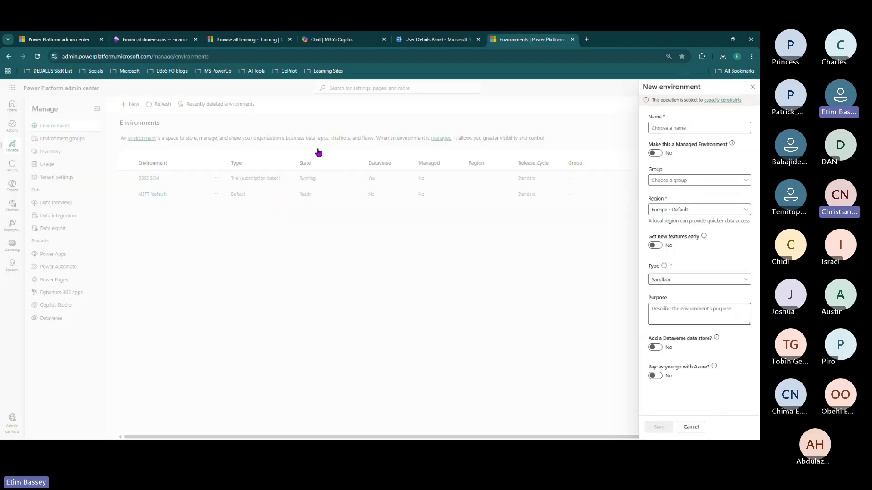
{"action": "left_click", "coordinate": [687, 127]}
{"action": "type", "text": "d365"}
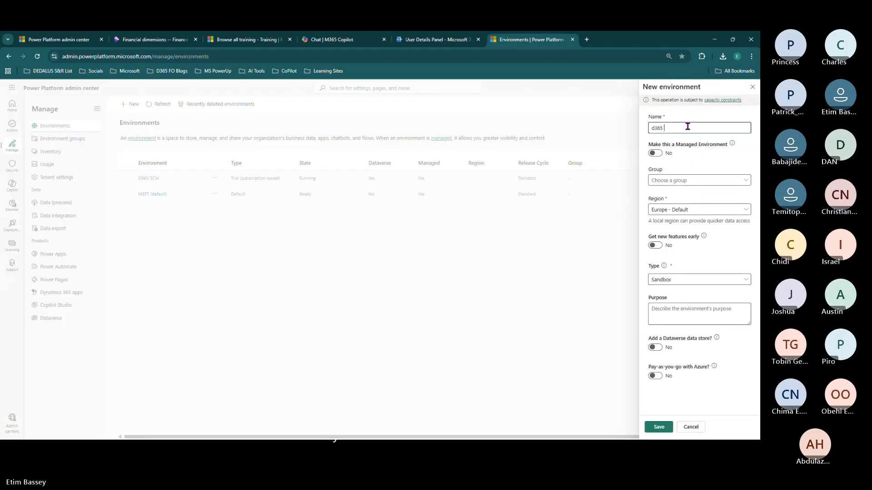
{"action": "type", "text": " tR"}
{"action": "key", "text": "BackSpace"}
{"action": "key", "text": "BackSpace"}
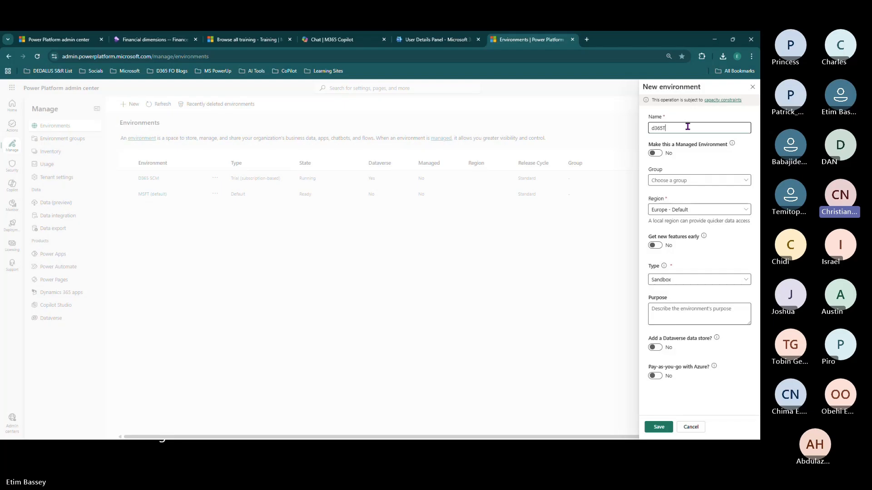
{"action": "key", "text": "BackSpace"}
{"action": "type", "text": "Trial"}
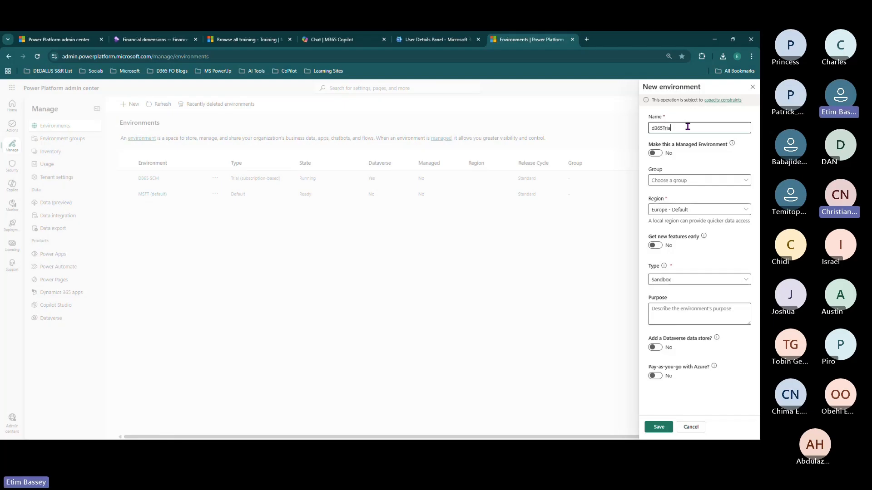
- Set the environment group to None and the type to Trial (subscription-based), then continue
{"action": "left_click", "coordinate": [682, 184]}
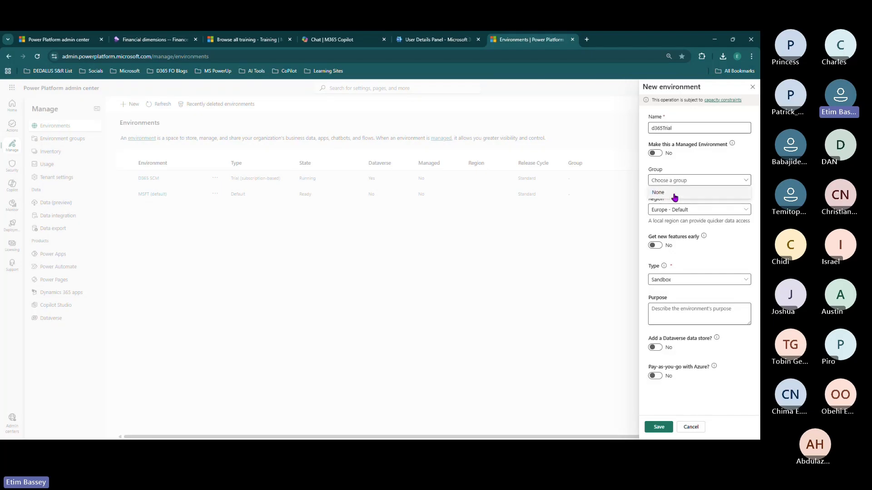
{"action": "left_click", "coordinate": [675, 198]}
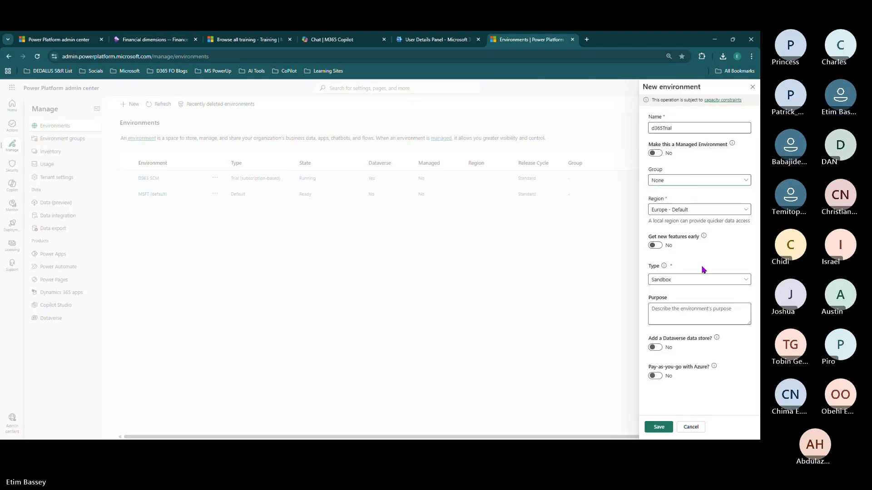
{"action": "left_click", "coordinate": [681, 279]}
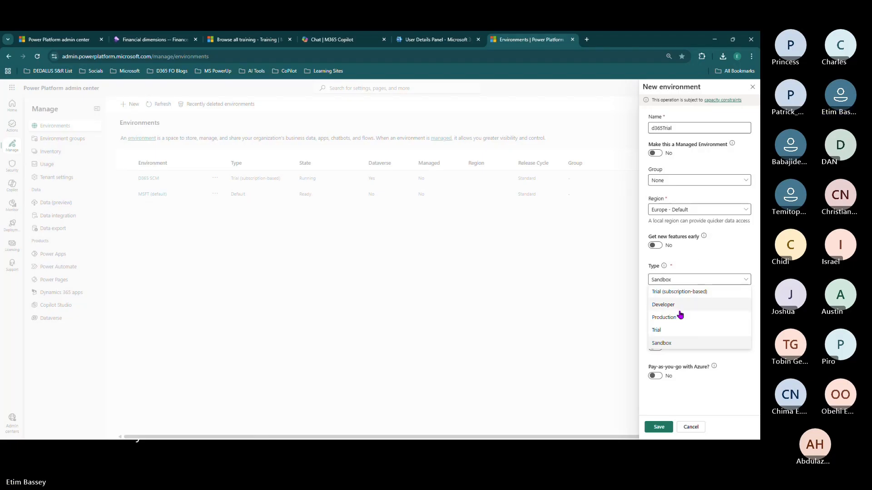
{"action": "left_click", "coordinate": [690, 257]}
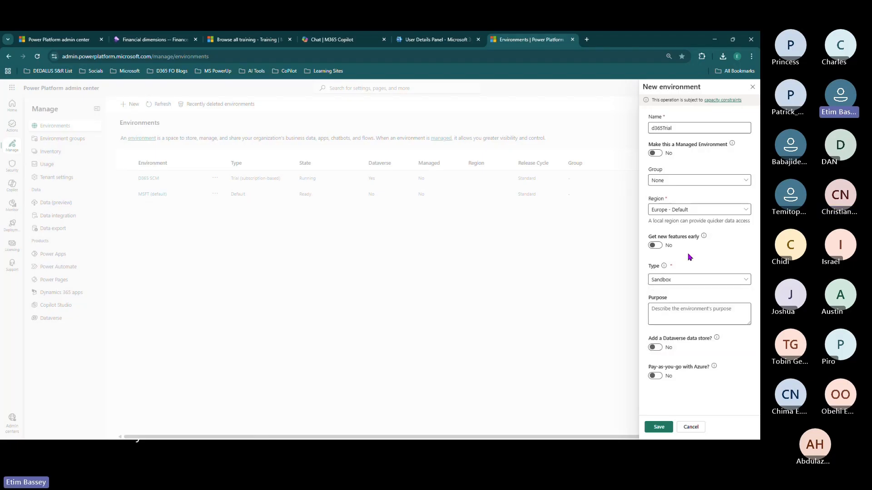
{"action": "left_click", "coordinate": [671, 280]}
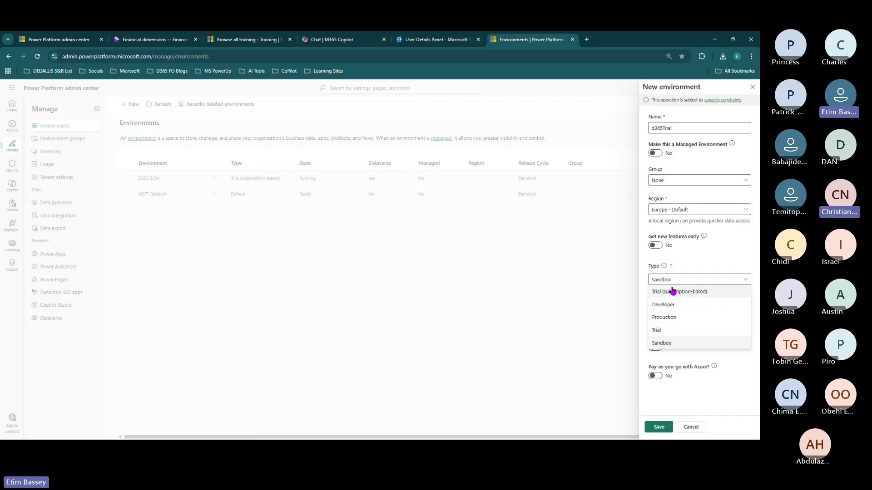
{"action": "left_click", "coordinate": [672, 293]}
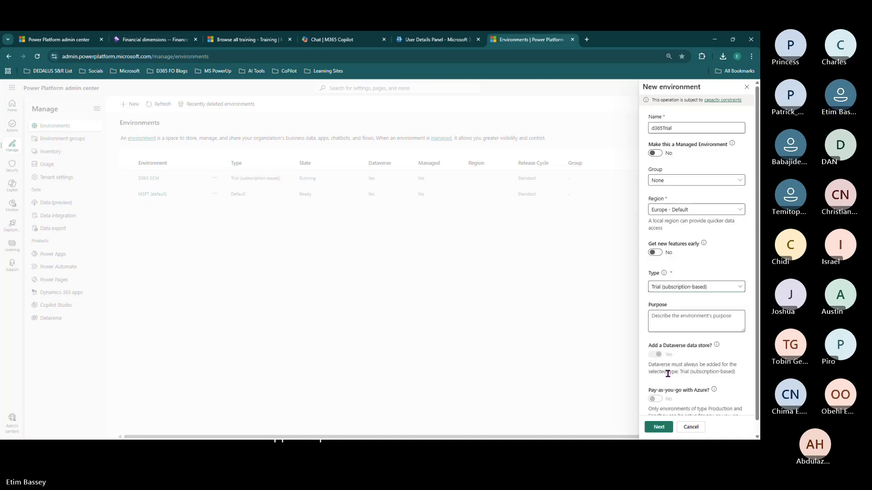
{"action": "left_click", "coordinate": [659, 427]}
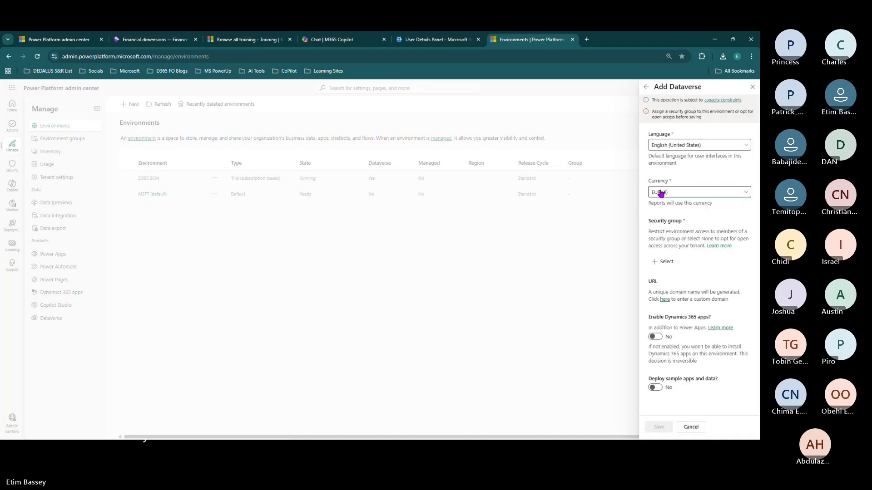
- Choose All Company as the environment's security group
{"action": "left_click", "coordinate": [663, 262]}
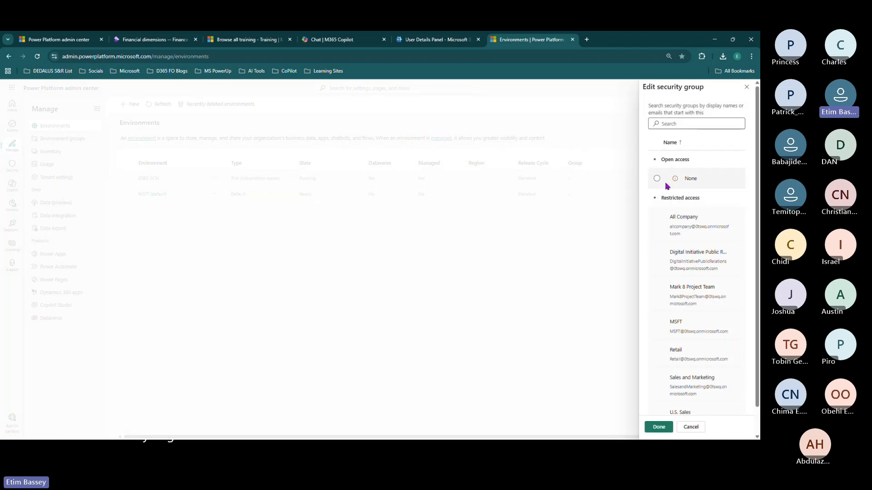
{"action": "left_click", "coordinate": [659, 228]}
{"action": "left_click", "coordinate": [659, 427]}
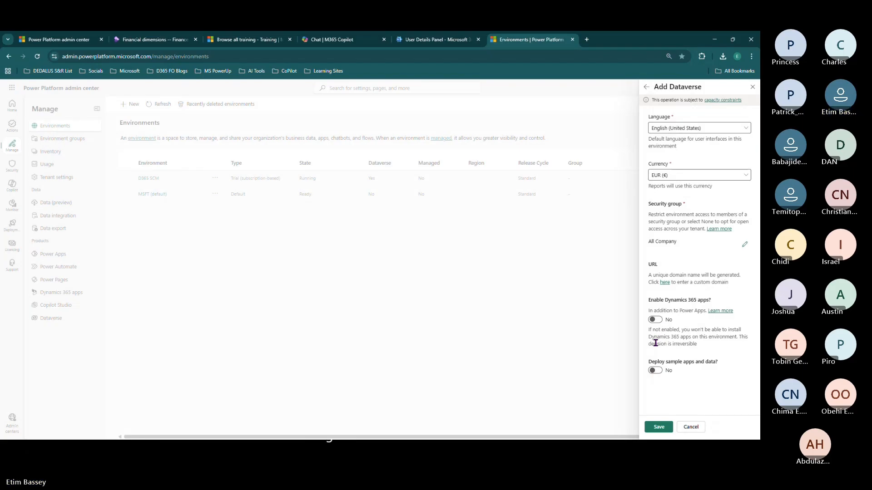
- Enable Dynamics 365 apps with Supply Chain Management for automatic deployment, then cancel the environment
{"action": "left_click", "coordinate": [655, 370]}
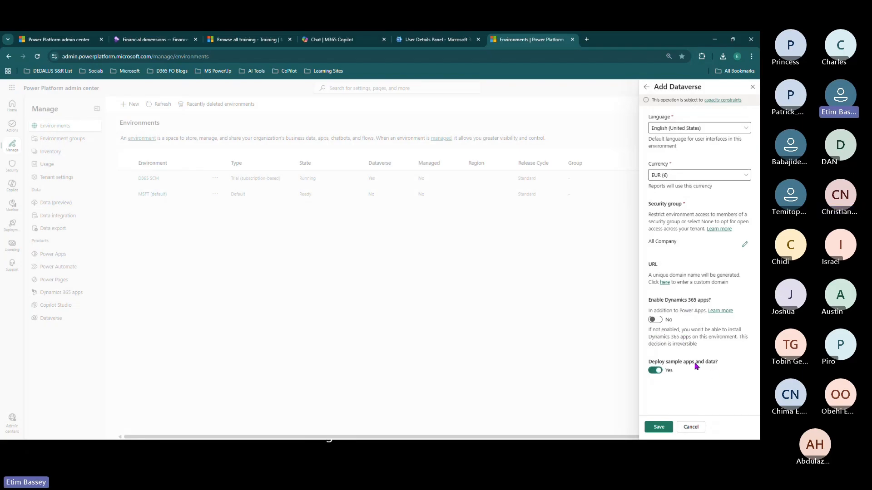
{"action": "left_click", "coordinate": [656, 320]}
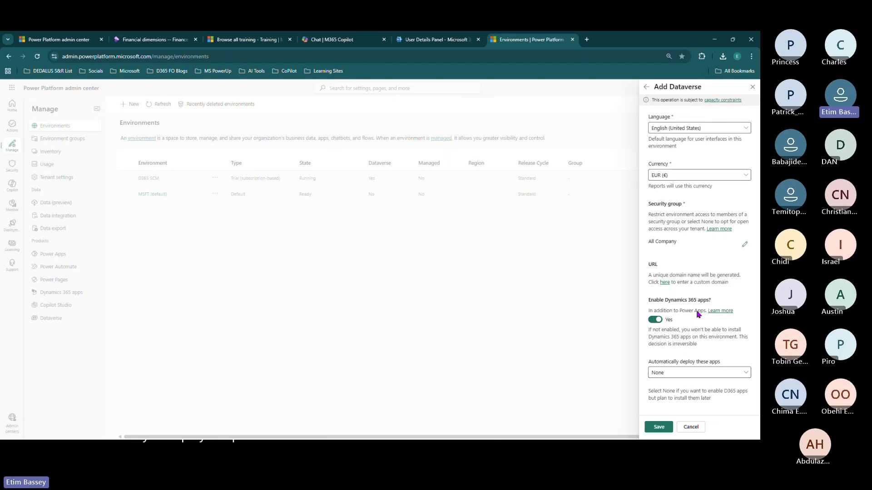
{"action": "left_click", "coordinate": [714, 378]}
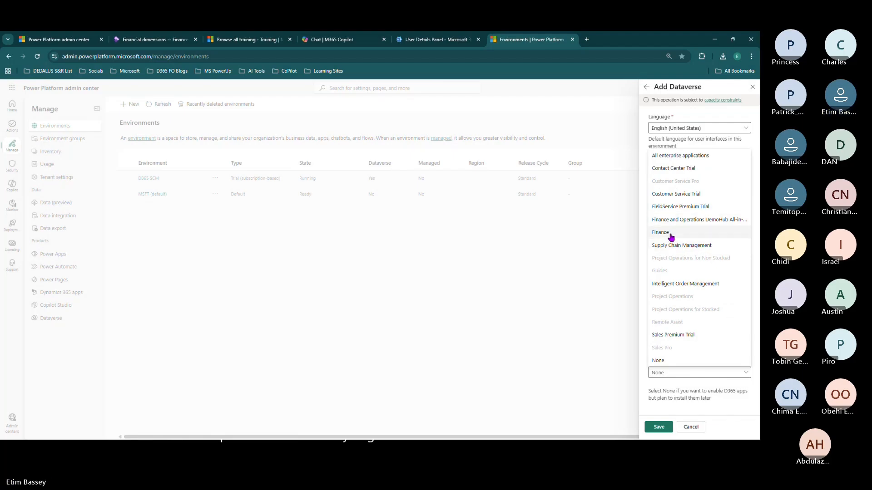
{"action": "left_click", "coordinate": [672, 248]}
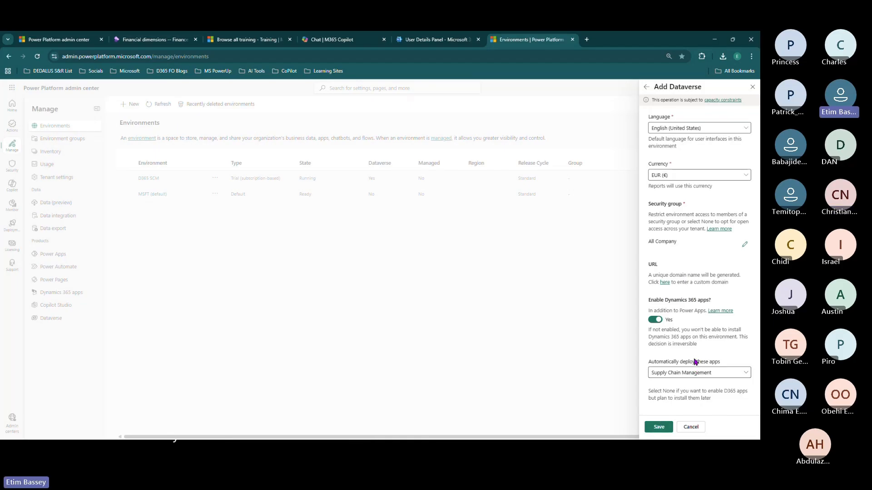
{"action": "left_click", "coordinate": [691, 428]}
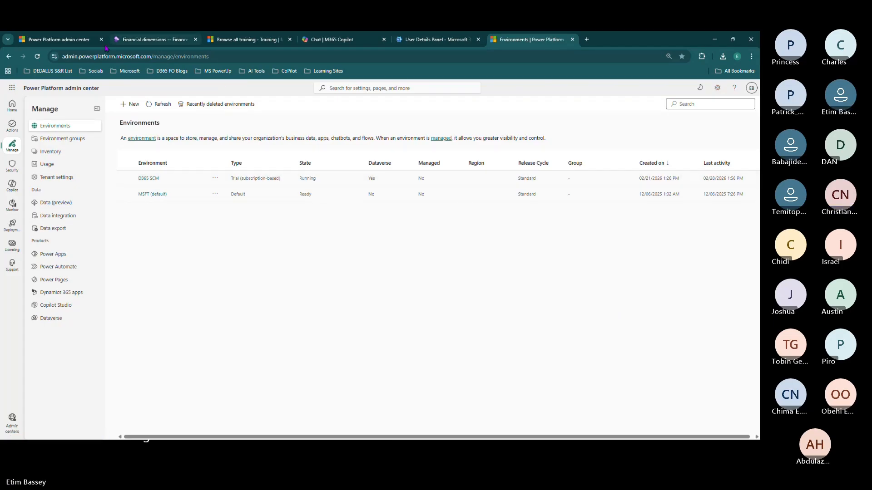
- Check the D365 SCM environment's edit progress, then go back to the Financial dimensions page
{"action": "left_click", "coordinate": [68, 40]}
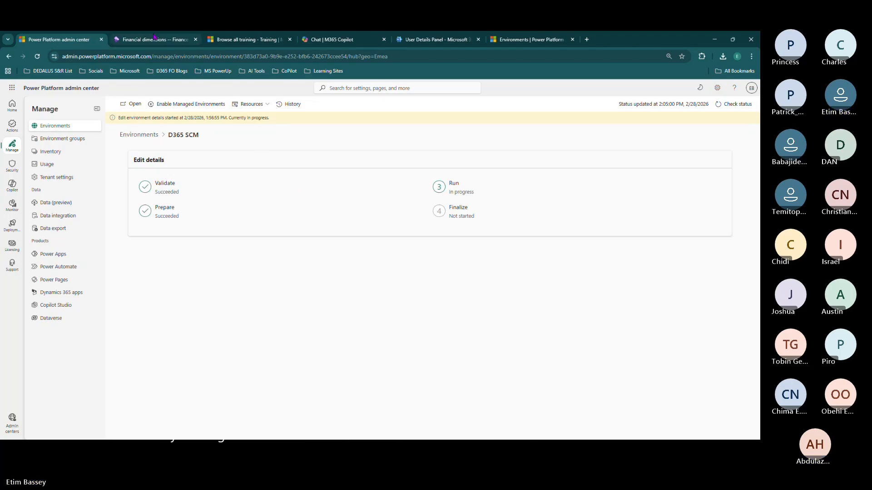
{"action": "left_click", "coordinate": [154, 37]}
- Open the General ledger module menu and dismiss the lost-connection message
{"action": "left_click", "coordinate": [484, 253]}
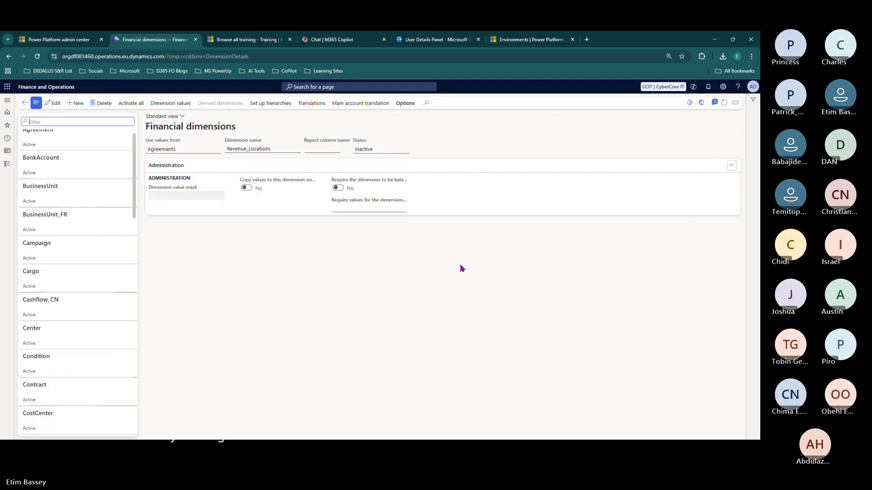
{"action": "left_click", "coordinate": [6, 165]}
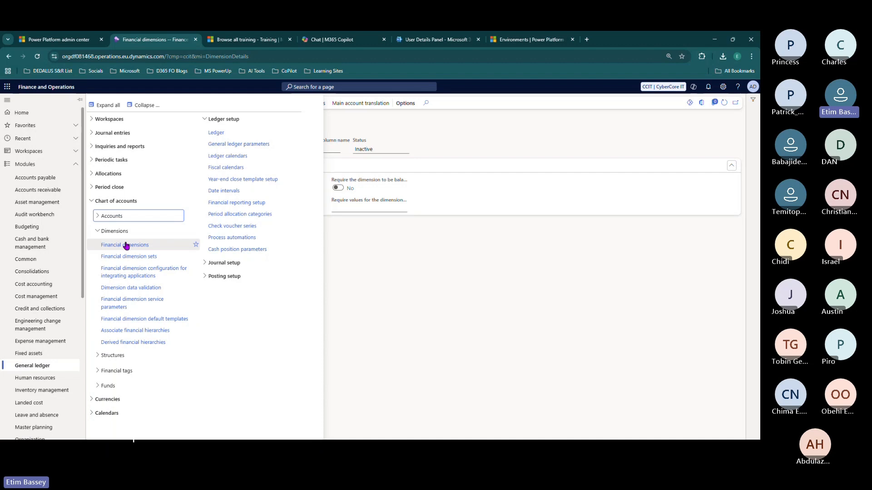
{"action": "left_click", "coordinate": [126, 201]}
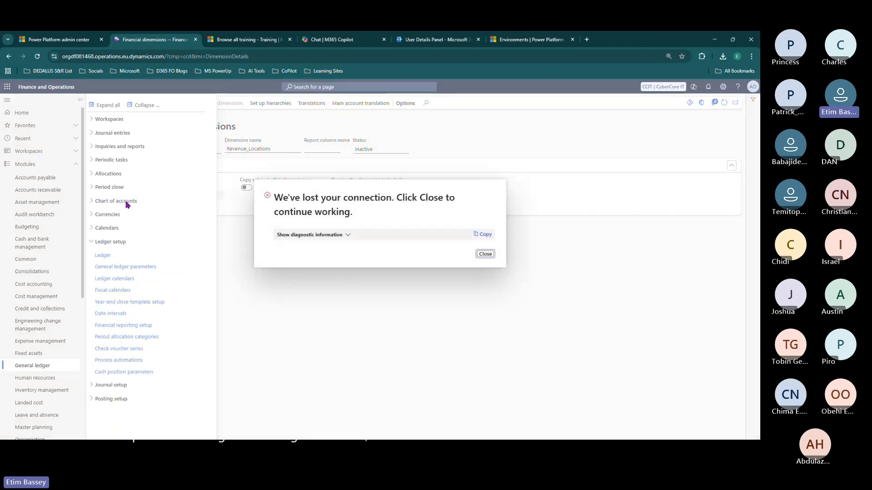
{"action": "left_click", "coordinate": [485, 254]}
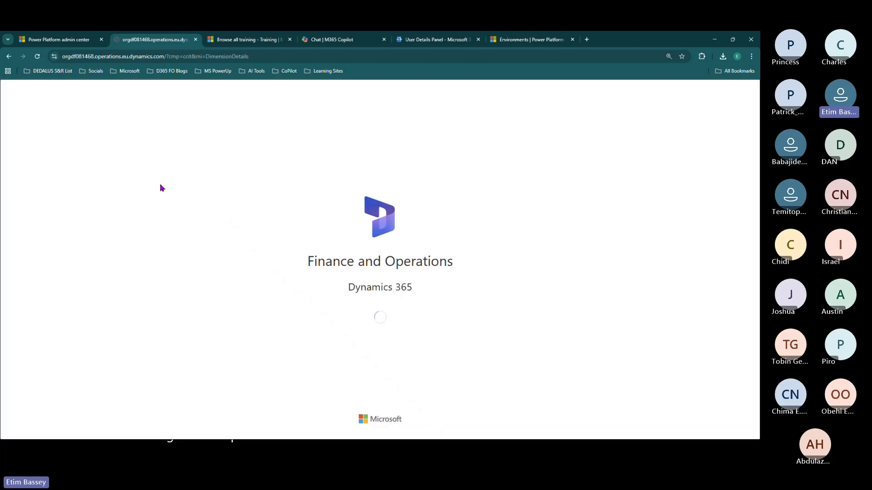
- Reload the Financial dimensions page to show the maintenance-mode activation notice
{"action": "left_click", "coordinate": [61, 41]}
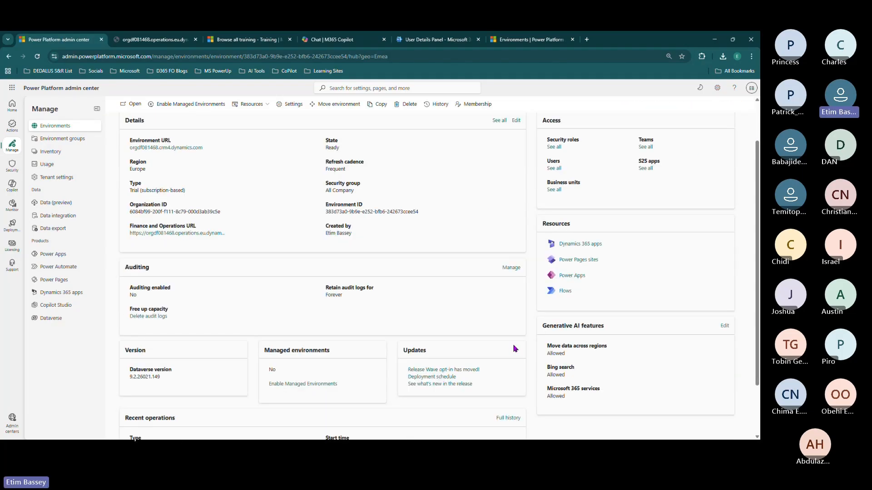
{"action": "left_click", "coordinate": [152, 44]}
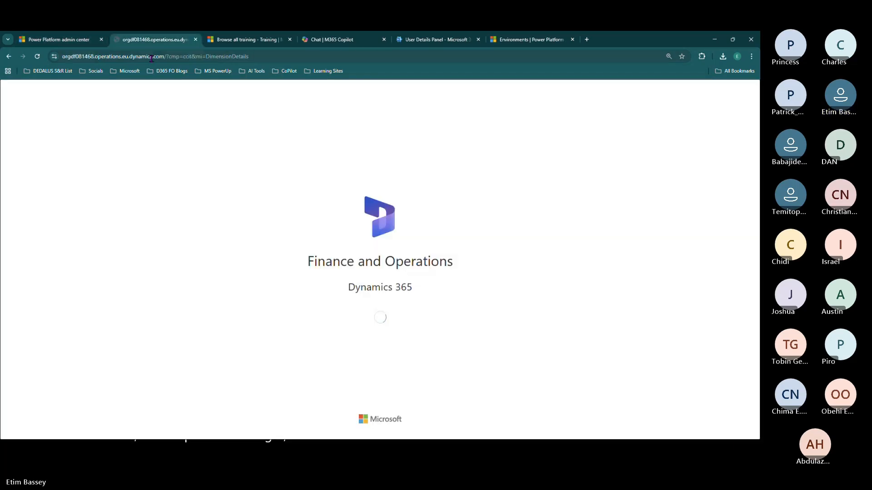
{"action": "left_click", "coordinate": [160, 62]}
{"action": "key", "text": "Return"}
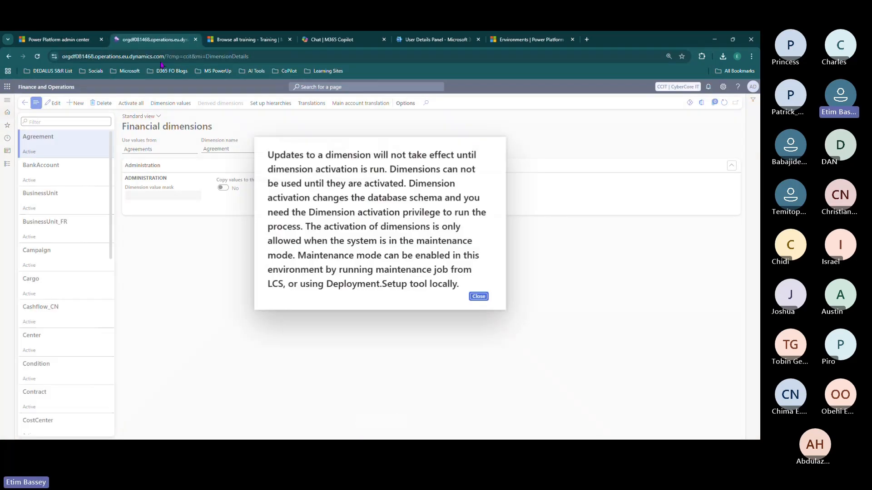
{"action": "left_click", "coordinate": [480, 297]}
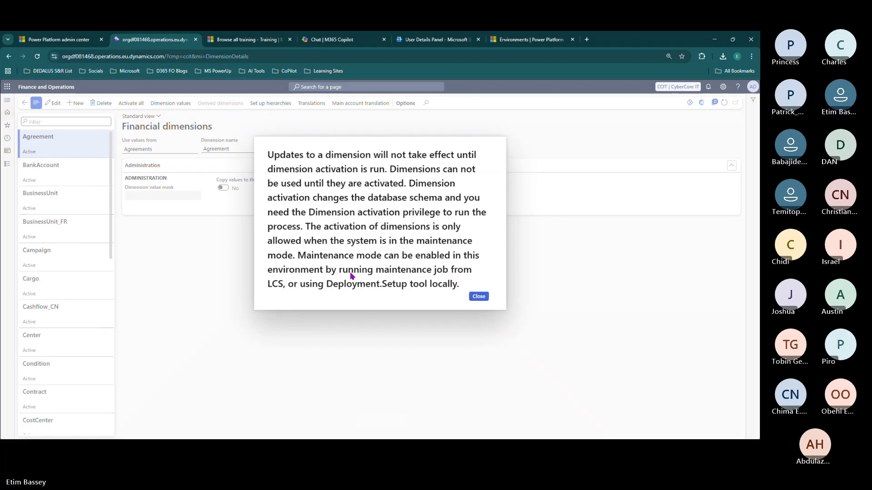
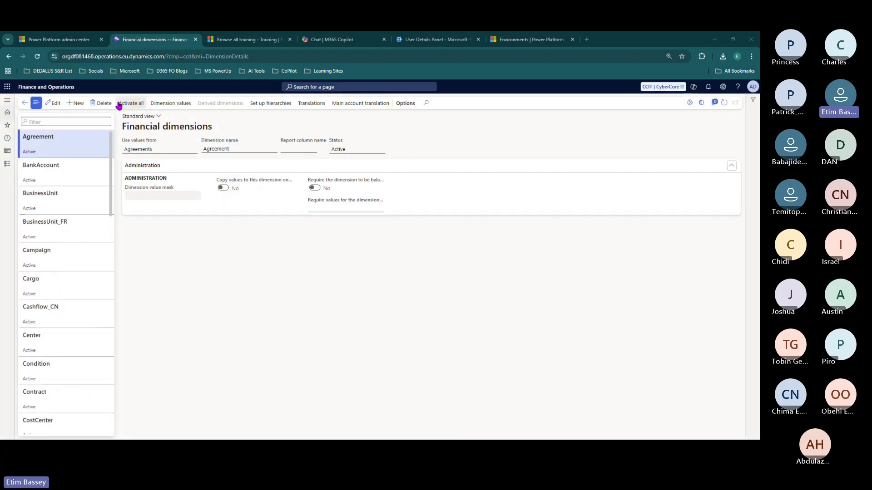
- Find Revenue_Locations in the Financial dimensions list and open its details, still showing Inactive
{"action": "scroll", "coordinate": [72, 288], "scroll_direction": "down", "scroll_amount": 5}
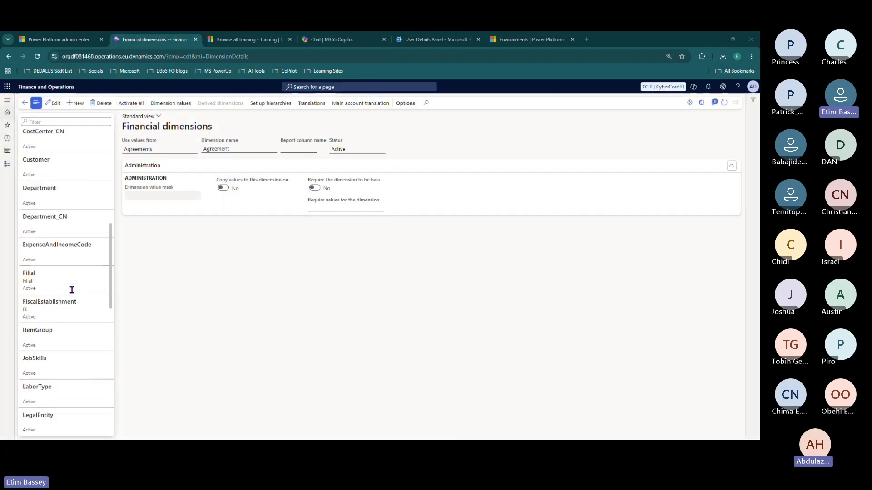
{"action": "scroll", "coordinate": [71, 289], "scroll_direction": "down", "scroll_amount": 3}
{"action": "scroll", "coordinate": [71, 289], "scroll_direction": "down", "scroll_amount": 2}
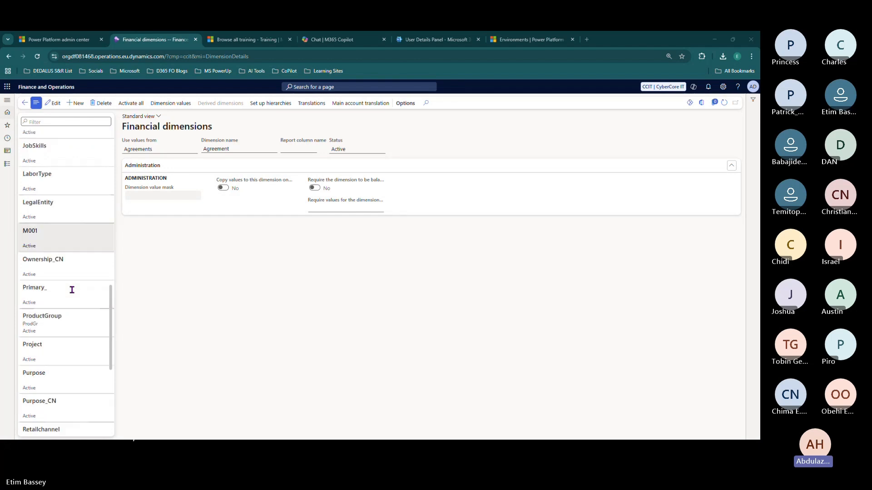
{"action": "scroll", "coordinate": [72, 289], "scroll_direction": "down", "scroll_amount": 3}
{"action": "left_click", "coordinate": [68, 302]}
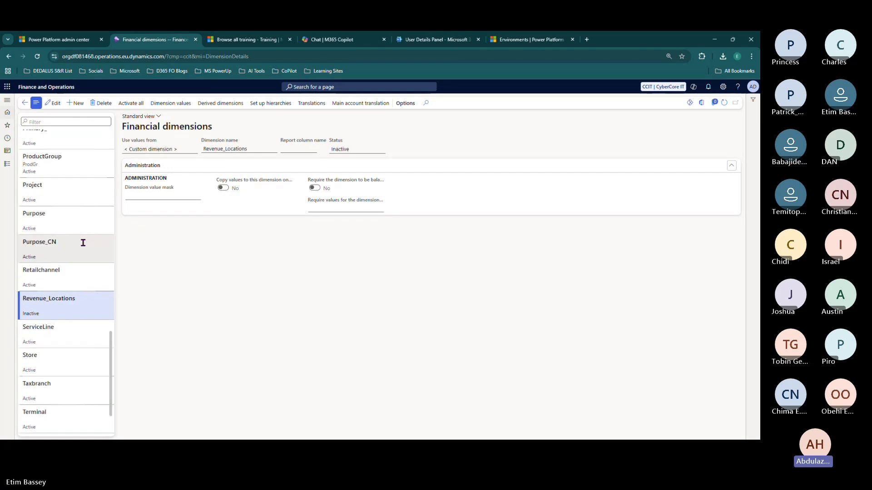
{"action": "scroll", "coordinate": [81, 245], "scroll_direction": "up", "scroll_amount": 9}
{"action": "scroll", "coordinate": [82, 248], "scroll_direction": "up", "scroll_amount": 3}
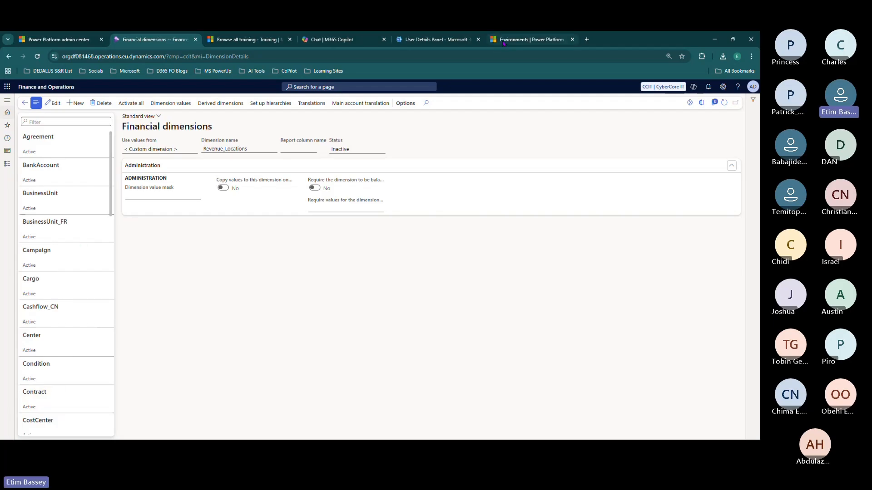
{"action": "mouse_move", "coordinate": [504, 42]}
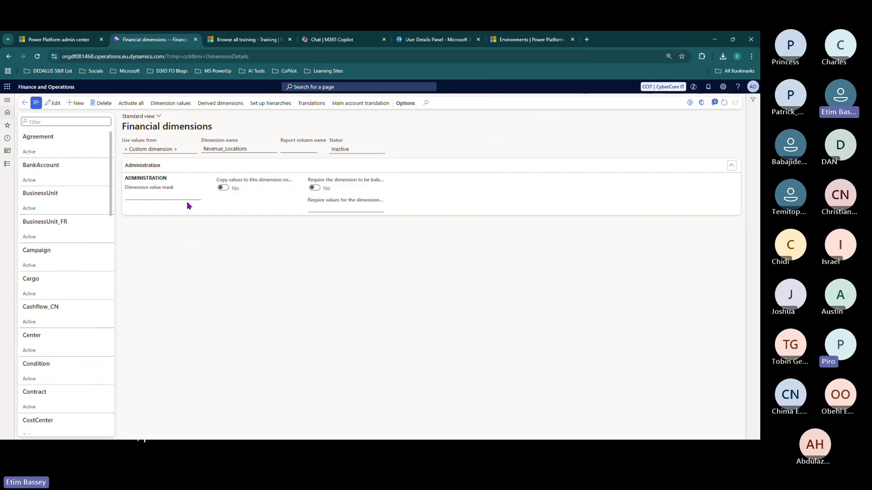
- Run Activate all with Rebuild financial dimensions left at No so Revenue_Locations becomes Active
{"action": "left_click", "coordinate": [131, 104]}
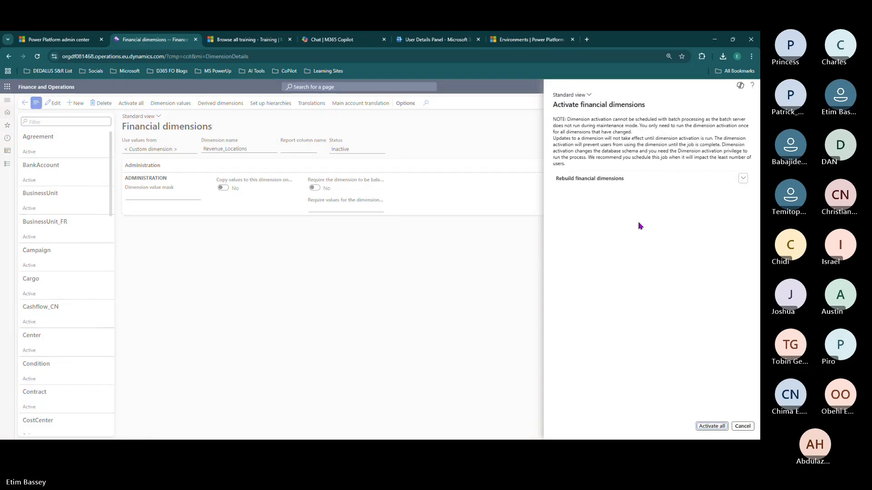
{"action": "left_click", "coordinate": [742, 178]}
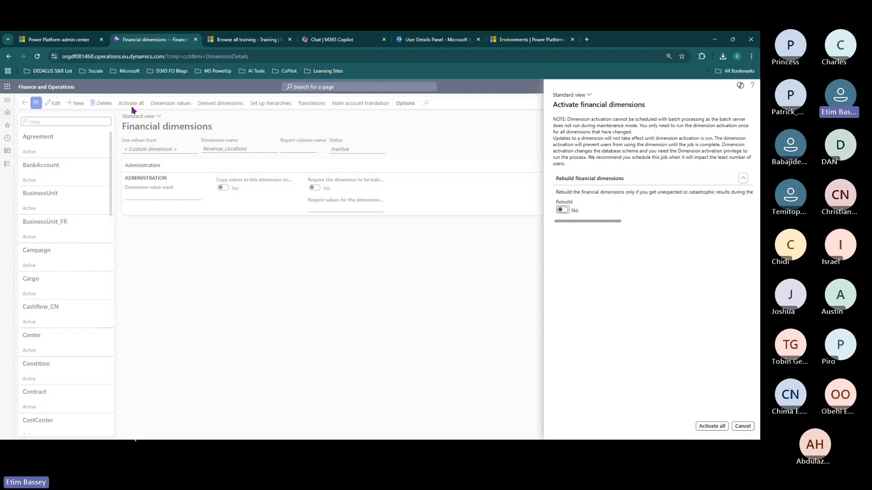
{"action": "left_click", "coordinate": [713, 426]}
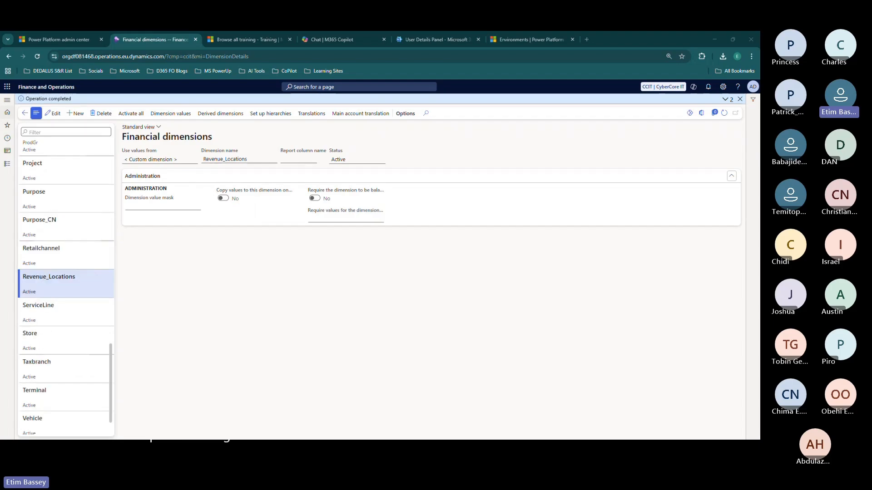
{"action": "left_click", "coordinate": [356, 160]}
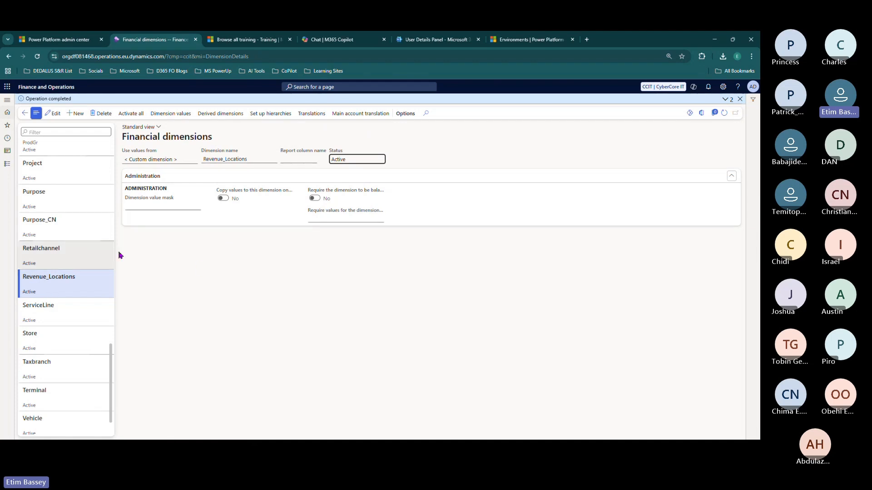
- Open the CCIT_REVENUE set under General ledger > Financial dimension sets
{"action": "left_click", "coordinate": [6, 166]}
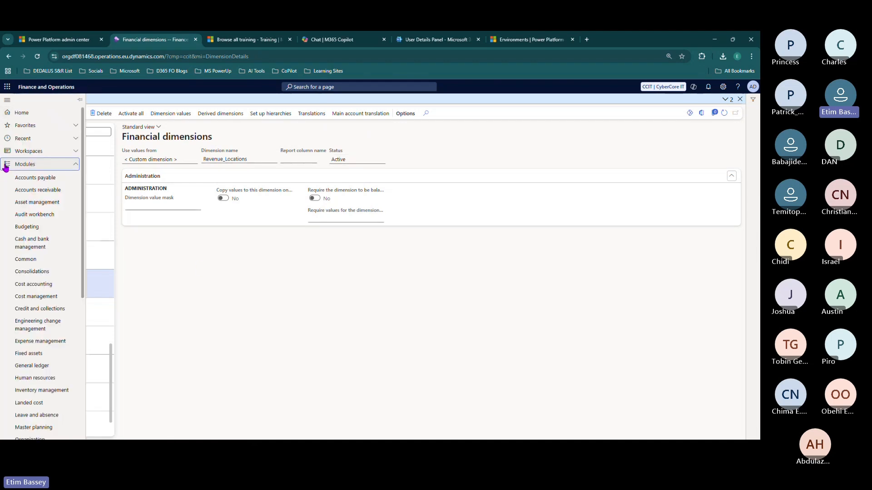
{"action": "left_click", "coordinate": [36, 366]}
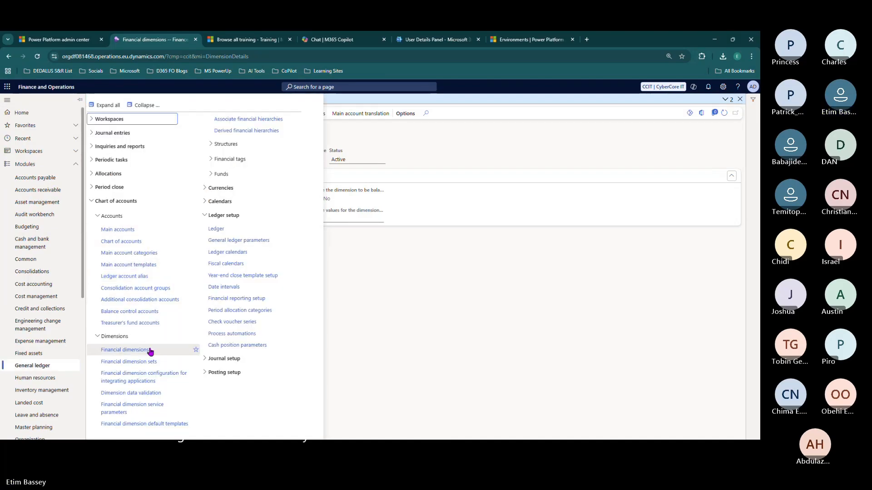
{"action": "left_click", "coordinate": [146, 360]}
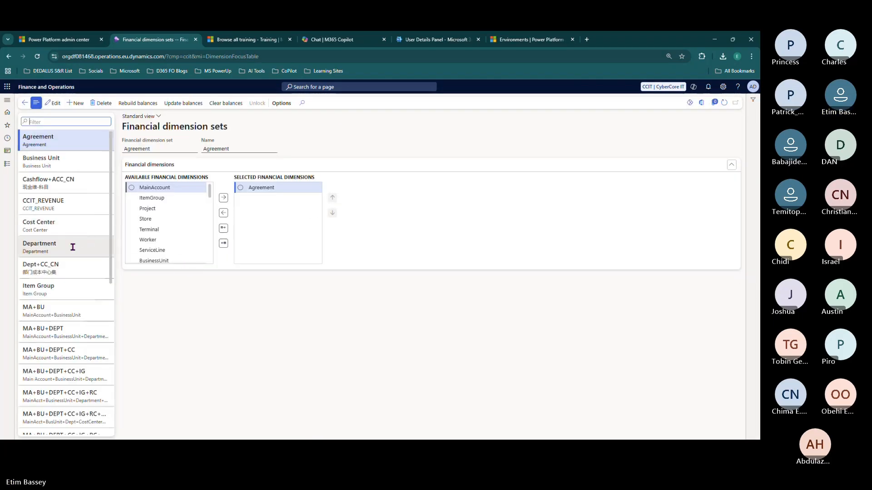
{"action": "left_click", "coordinate": [70, 202]}
- Move Revenue_Locations into CCIT_REVENUE's selected financial dimensions and save the set
{"action": "scroll", "coordinate": [169, 218], "scroll_direction": "down", "scroll_amount": 3}
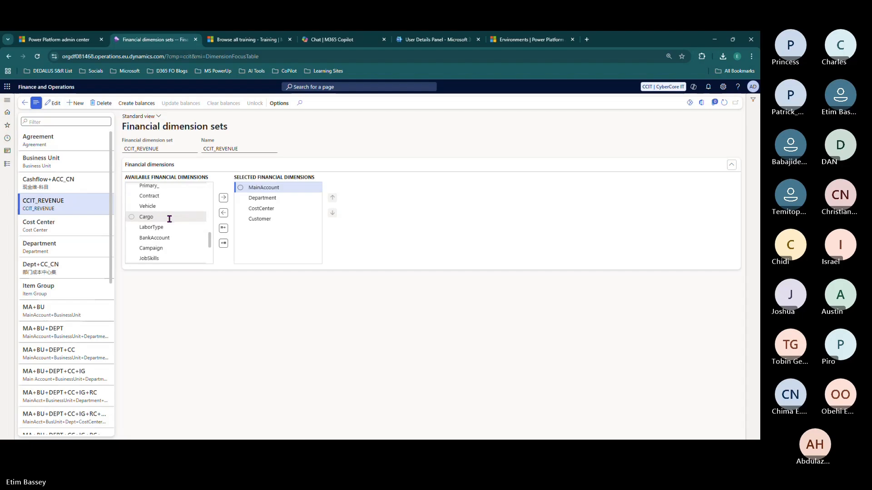
{"action": "scroll", "coordinate": [170, 219], "scroll_direction": "up", "scroll_amount": 3}
{"action": "scroll", "coordinate": [169, 219], "scroll_direction": "down", "scroll_amount": 6}
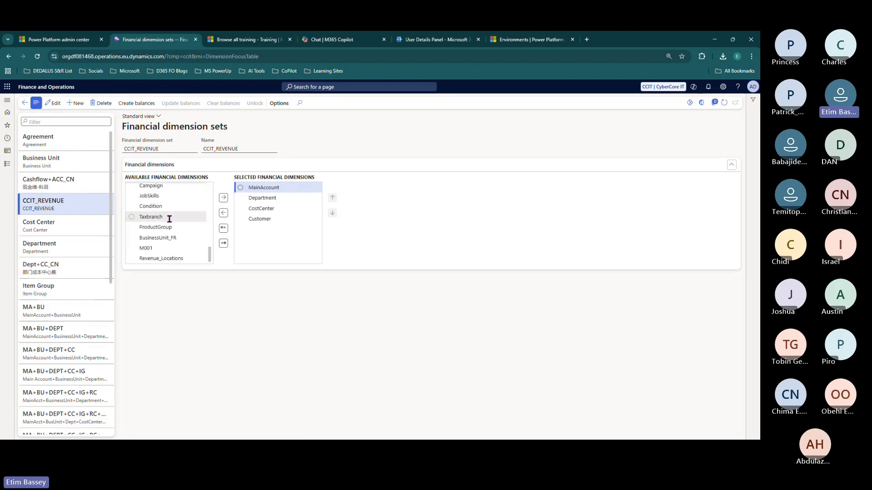
{"action": "left_click", "coordinate": [164, 259]}
{"action": "left_click", "coordinate": [223, 198]}
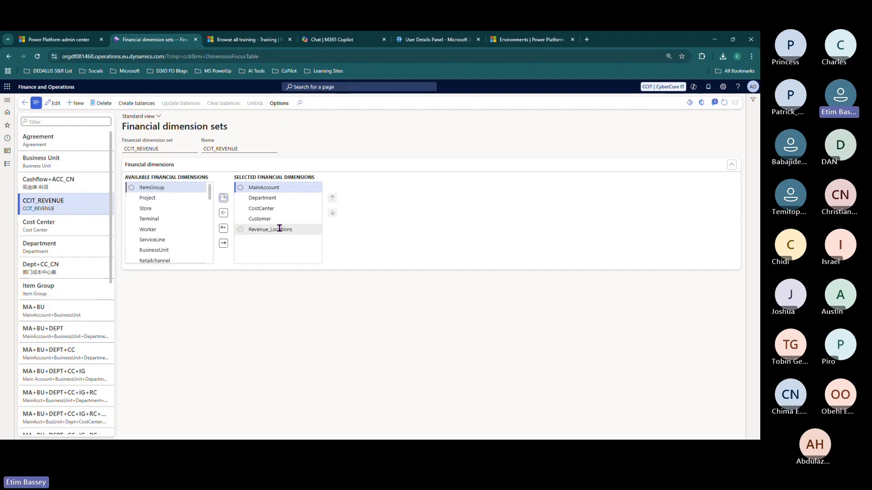
{"action": "left_click", "coordinate": [282, 230]}
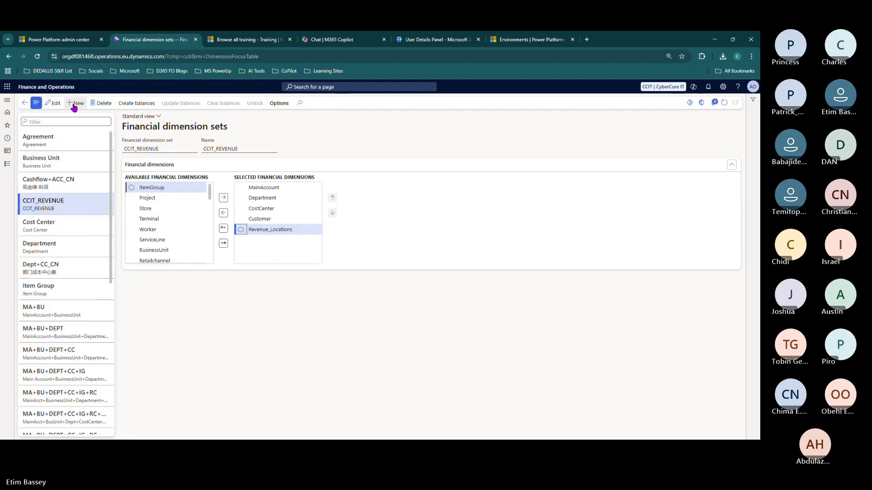
{"action": "left_click", "coordinate": [52, 135]}
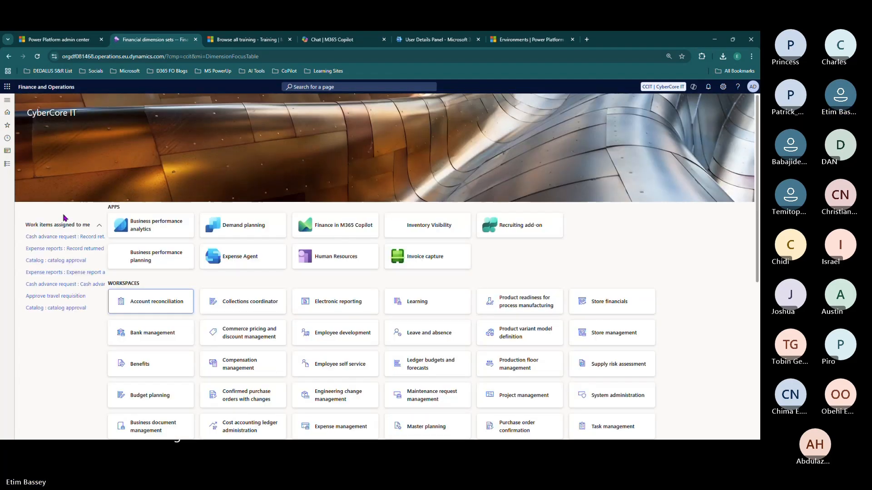
- Review the Main account categories list (CASH, AR, INV, AP), then reopen the General ledger menu
{"action": "left_click", "coordinate": [7, 163]}
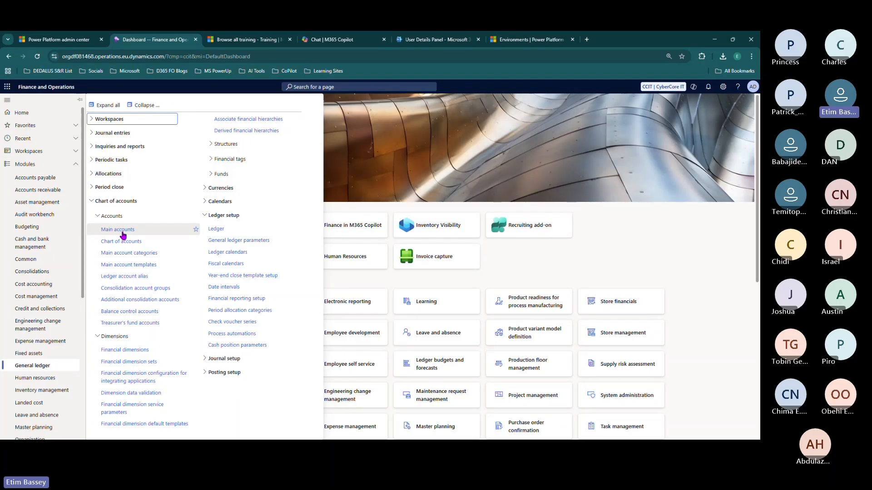
{"action": "left_click", "coordinate": [132, 258]}
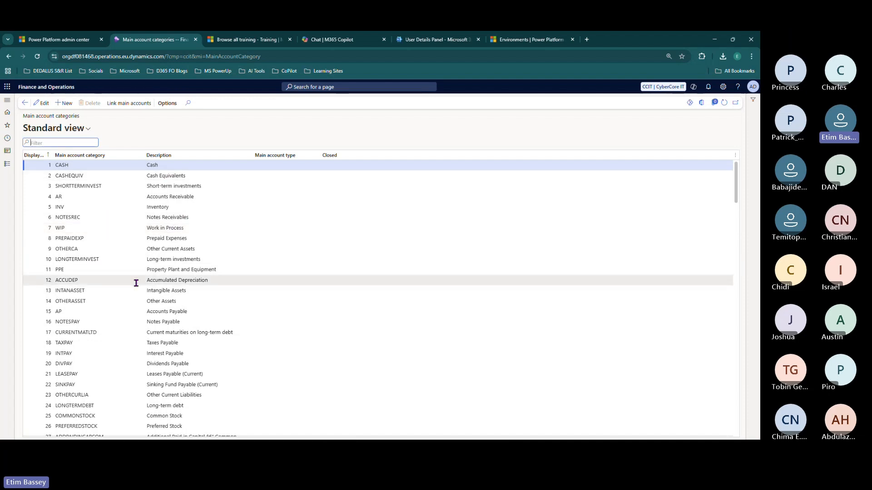
{"action": "scroll", "coordinate": [135, 284], "scroll_direction": "down", "scroll_amount": 6}
{"action": "scroll", "coordinate": [135, 284], "scroll_direction": "down", "scroll_amount": 10}
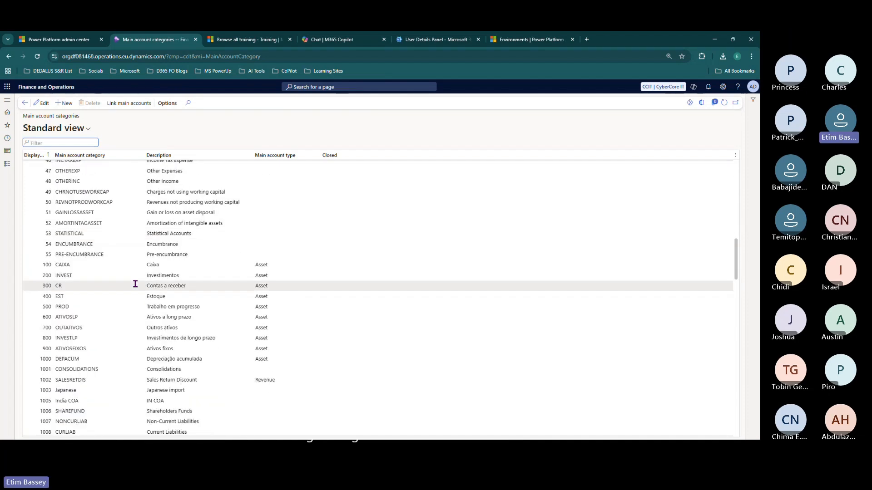
{"action": "scroll", "coordinate": [136, 284], "scroll_direction": "up", "scroll_amount": 15}
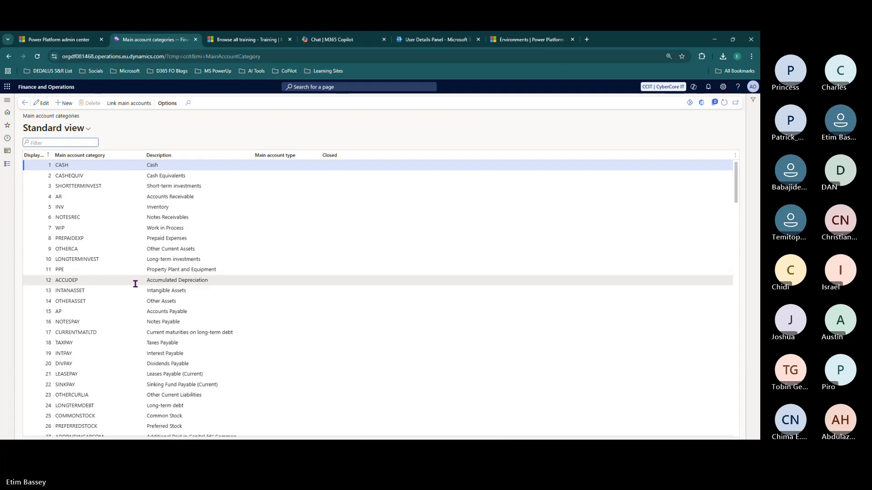
{"action": "scroll", "coordinate": [135, 284], "scroll_direction": "down", "scroll_amount": 5}
{"action": "scroll", "coordinate": [136, 287], "scroll_direction": "down", "scroll_amount": 5}
{"action": "scroll", "coordinate": [135, 285], "scroll_direction": "up", "scroll_amount": 10}
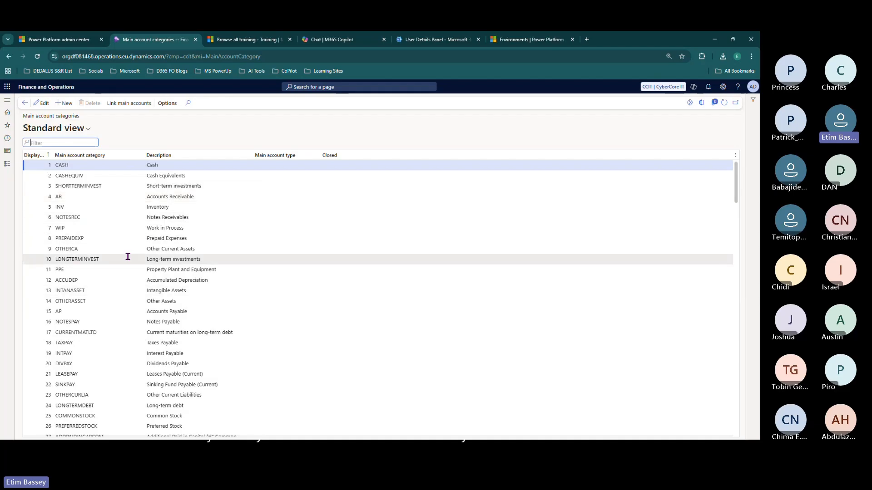
{"action": "scroll", "coordinate": [121, 256], "scroll_direction": "down", "scroll_amount": 10}
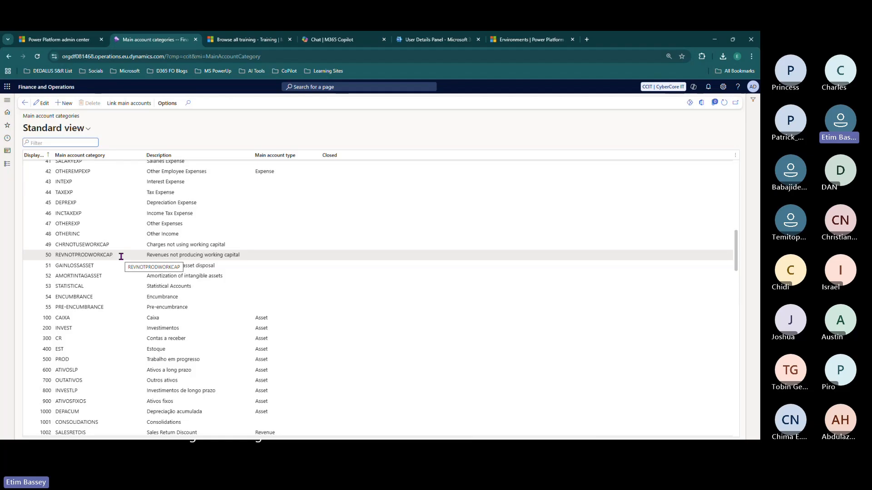
{"action": "scroll", "coordinate": [121, 257], "scroll_direction": "down", "scroll_amount": 3}
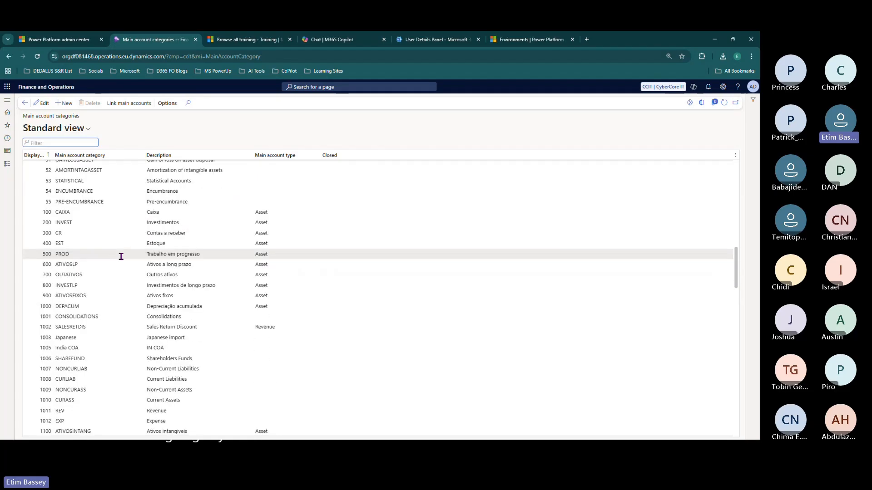
{"action": "scroll", "coordinate": [121, 257], "scroll_direction": "down", "scroll_amount": 9}
{"action": "scroll", "coordinate": [121, 259], "scroll_direction": "down", "scroll_amount": 2}
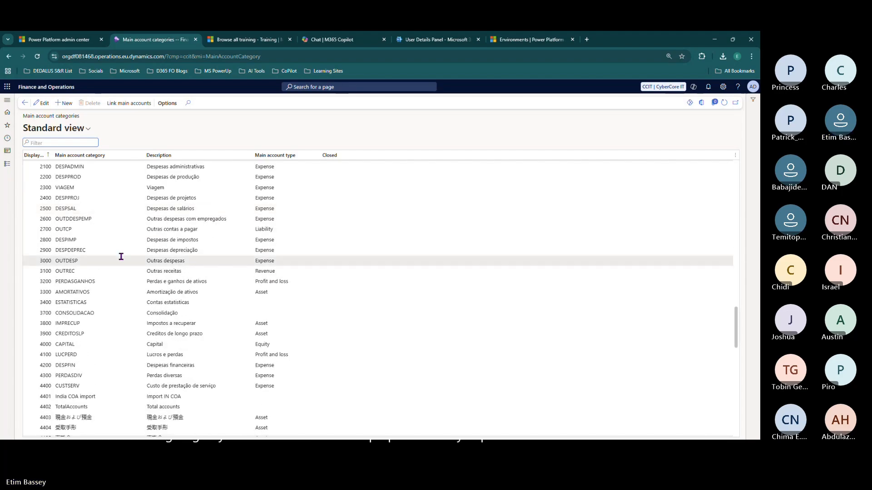
{"action": "scroll", "coordinate": [121, 257], "scroll_direction": "up", "scroll_amount": 6}
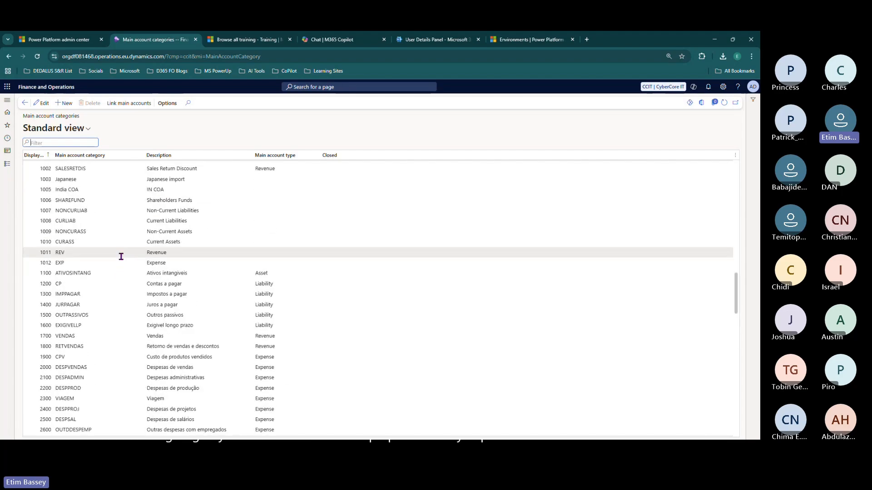
{"action": "scroll", "coordinate": [121, 257], "scroll_direction": "up", "scroll_amount": 15}
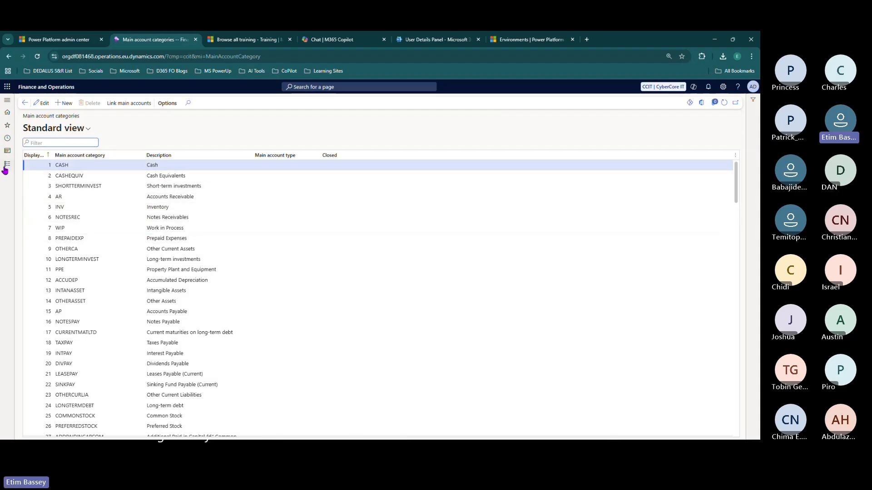
{"action": "left_click", "coordinate": [6, 164]}
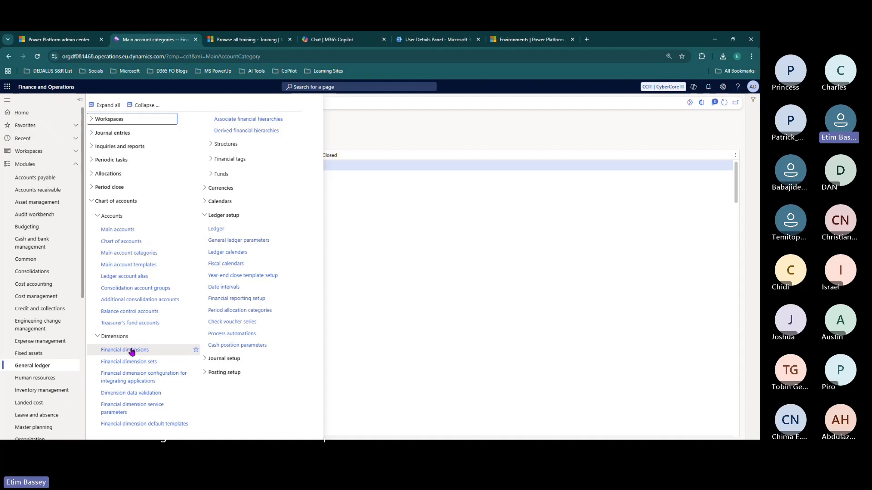
- Confirm CCIT_REVENUE includes Revenue_Locations and check it in Trial balance's dimension set lookup
{"action": "left_click", "coordinate": [150, 363]}
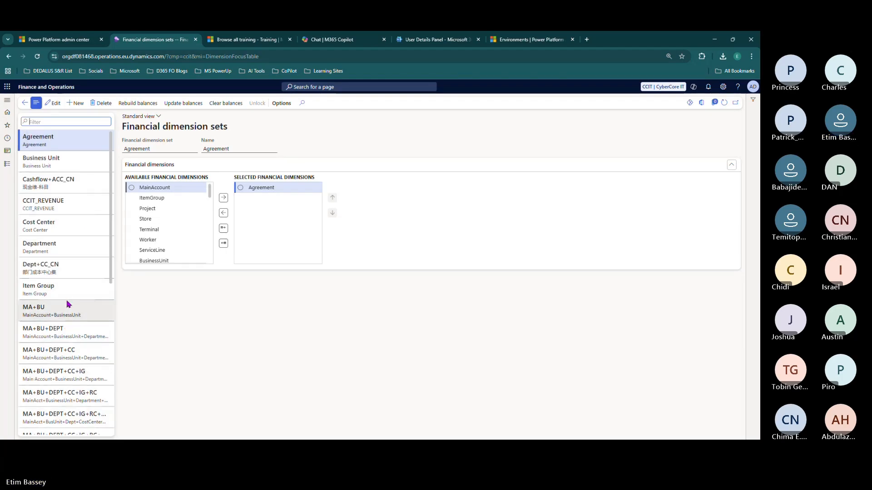
{"action": "left_click", "coordinate": [62, 204]}
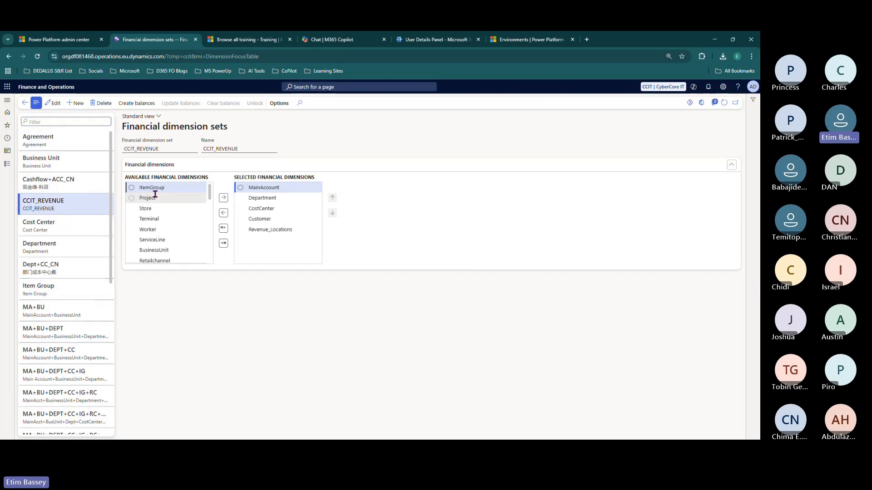
{"action": "left_click", "coordinate": [7, 165]}
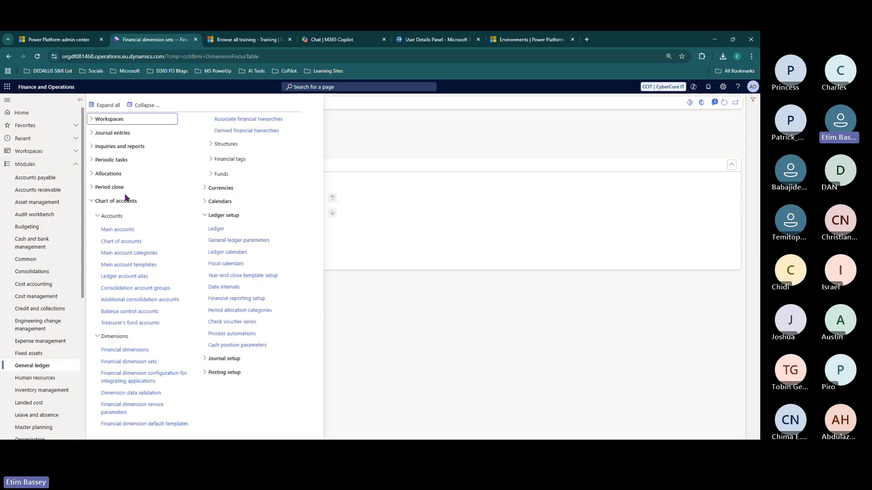
{"action": "left_click", "coordinate": [116, 148]}
{"action": "left_click", "coordinate": [114, 161]}
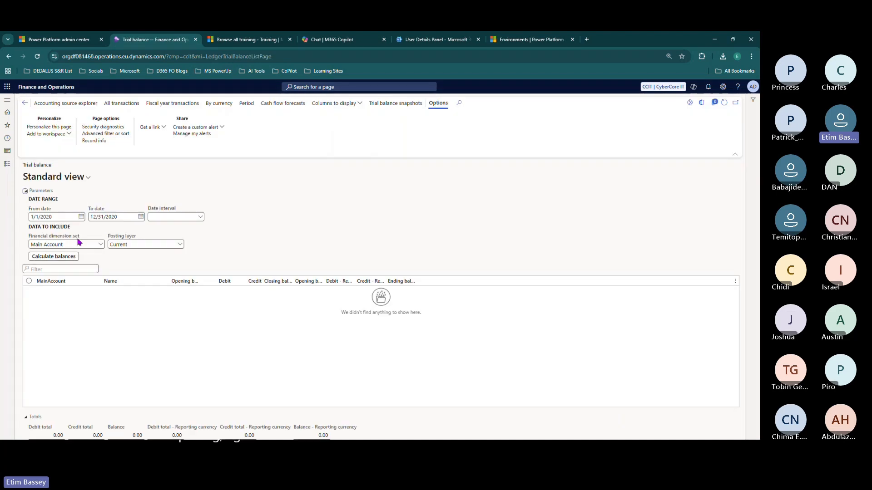
{"action": "left_click", "coordinate": [100, 245]}
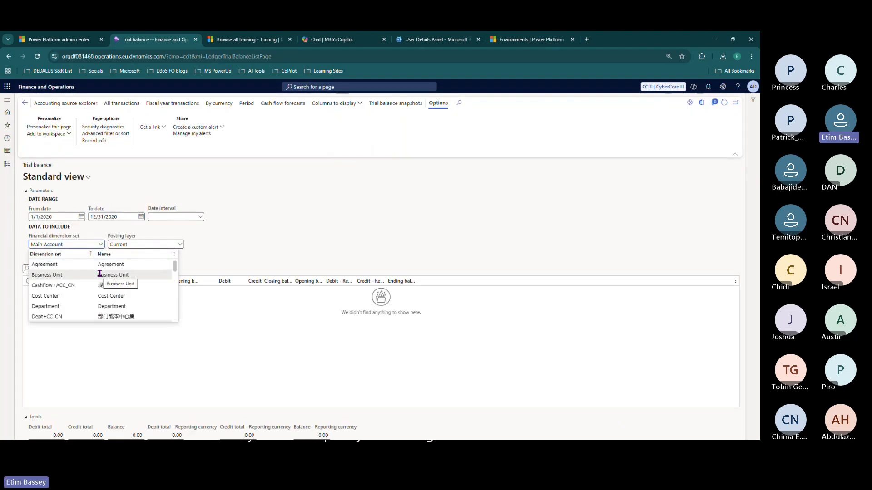
{"action": "scroll", "coordinate": [100, 274], "scroll_direction": "down", "scroll_amount": 6}
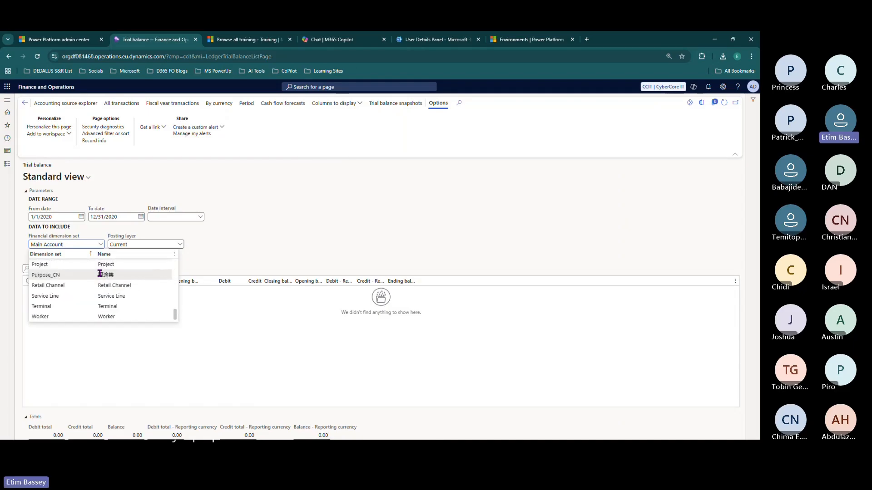
{"action": "scroll", "coordinate": [100, 274], "scroll_direction": "up", "scroll_amount": 6}
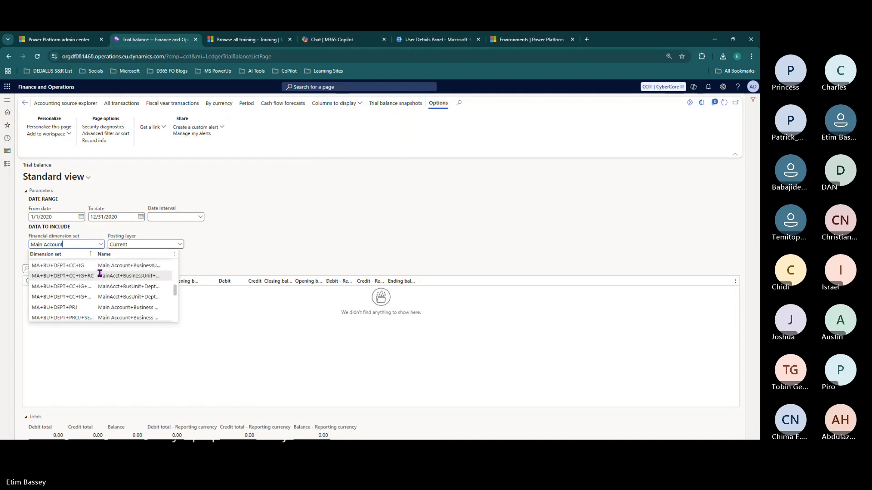
{"action": "left_click", "coordinate": [275, 201]}
- Open the Ledger setup page from the General ledger menu
{"action": "left_click", "coordinate": [7, 164]}
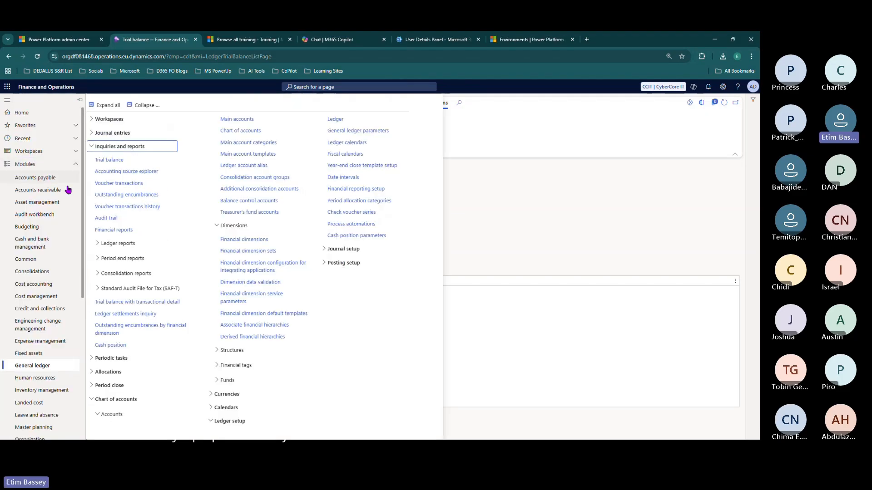
{"action": "left_click", "coordinate": [519, 148]}
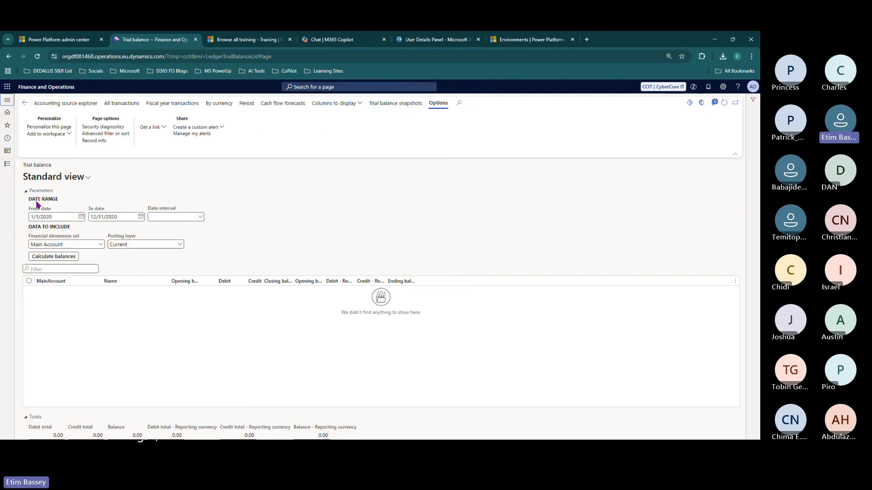
{"action": "left_click", "coordinate": [8, 164]}
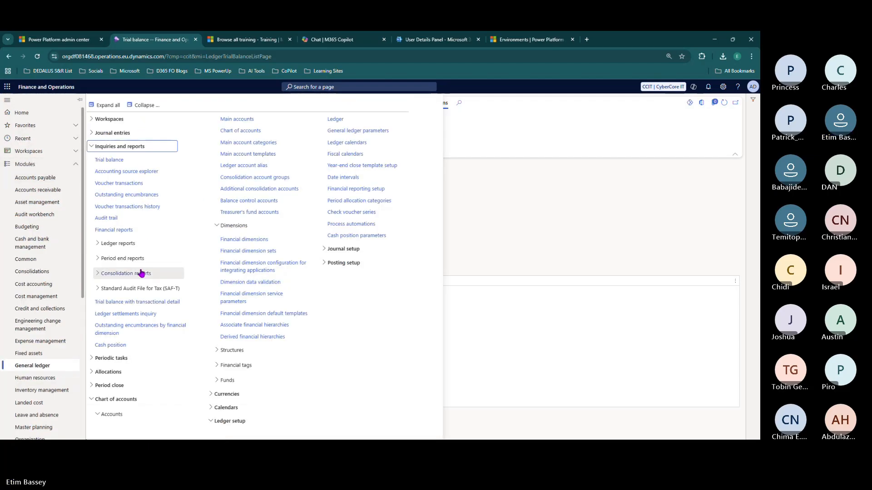
{"action": "left_click", "coordinate": [131, 147]}
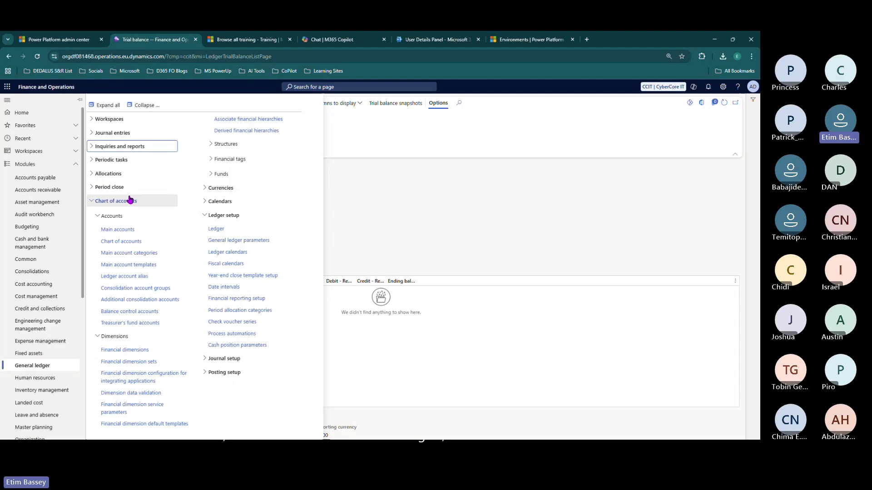
{"action": "left_click", "coordinate": [222, 145]}
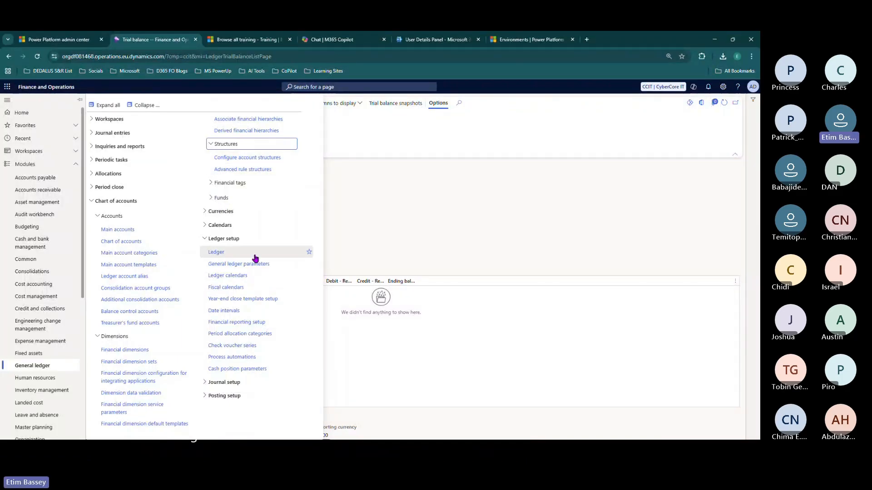
{"action": "left_click", "coordinate": [222, 253]}
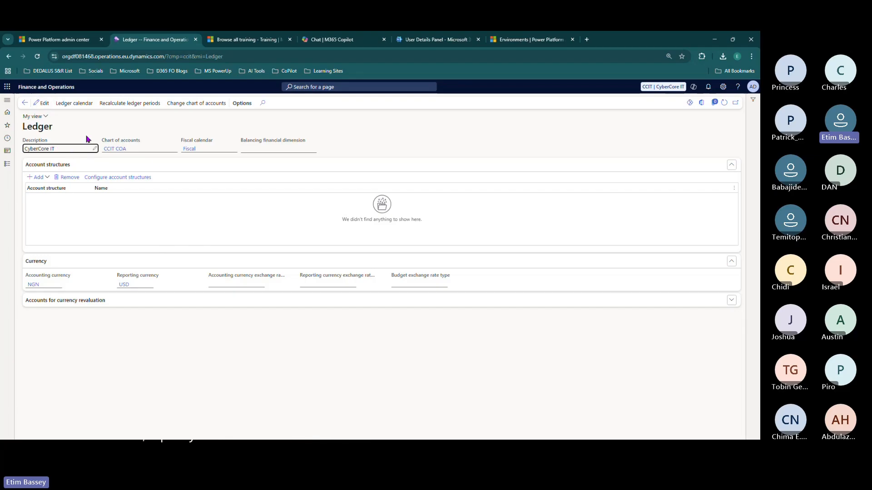
- Put the Ledger form in edit mode and expand Accounts for currency revaluation
{"action": "left_click", "coordinate": [41, 103]}
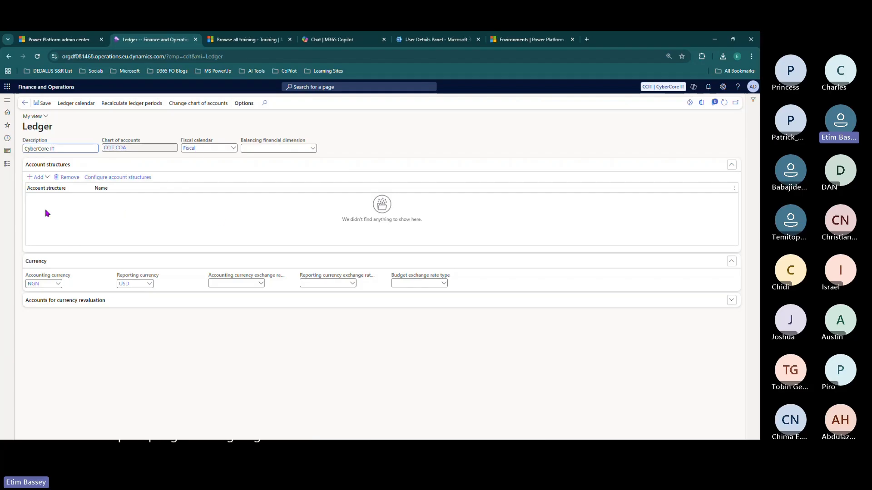
{"action": "left_click", "coordinate": [730, 301]}
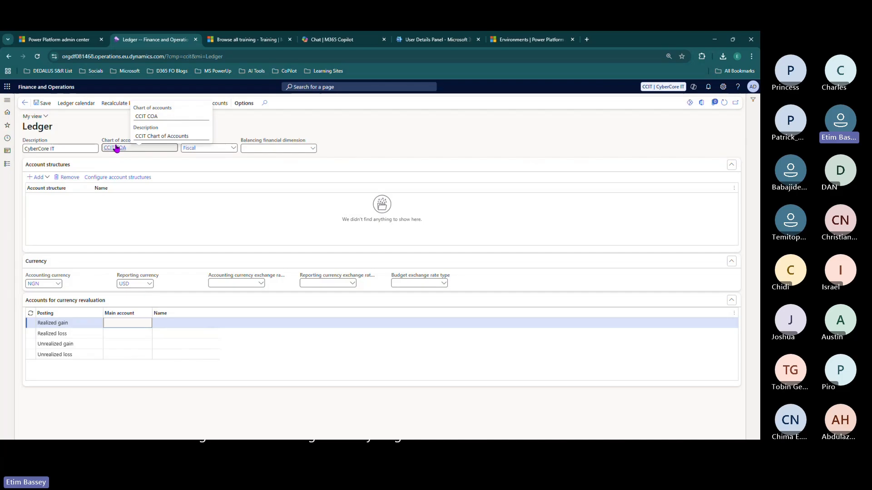
{"action": "mouse_move", "coordinate": [189, 148]}
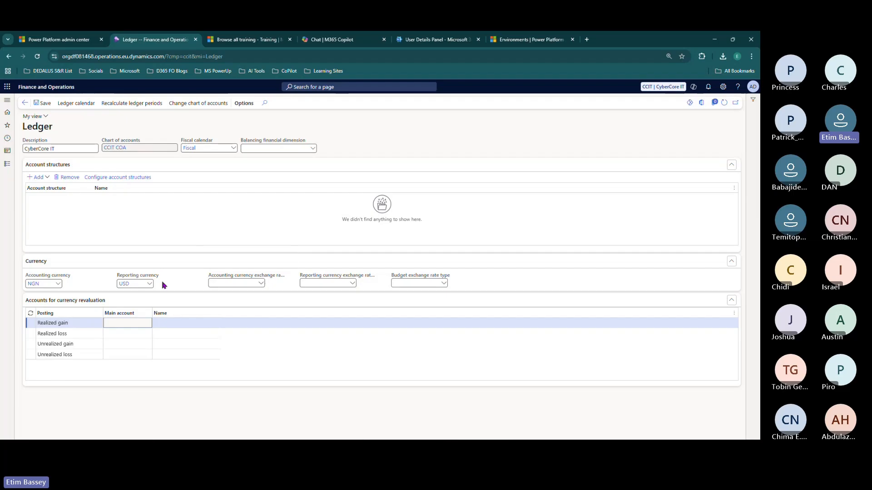
- Review the Accounting currency and Reporting currency fields and their choices
{"action": "left_click", "coordinate": [48, 283]}
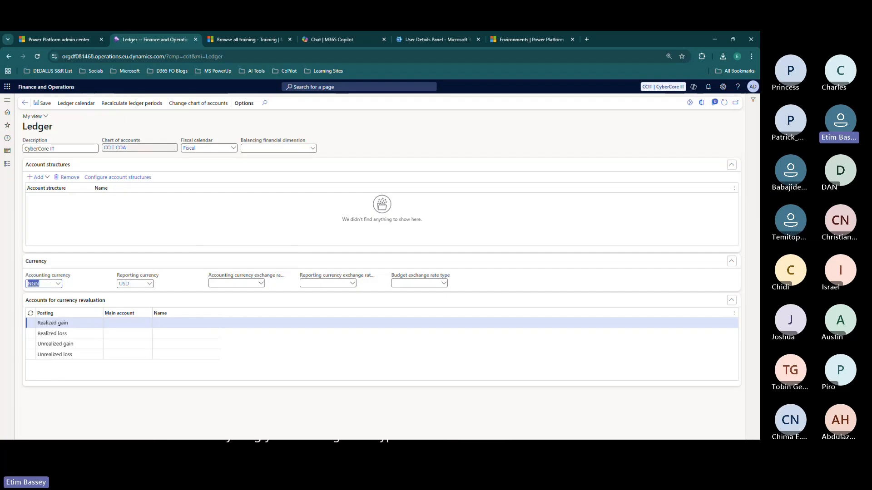
{"action": "left_click", "coordinate": [146, 286]}
{"action": "left_click", "coordinate": [149, 285]}
{"action": "left_click", "coordinate": [171, 216]}
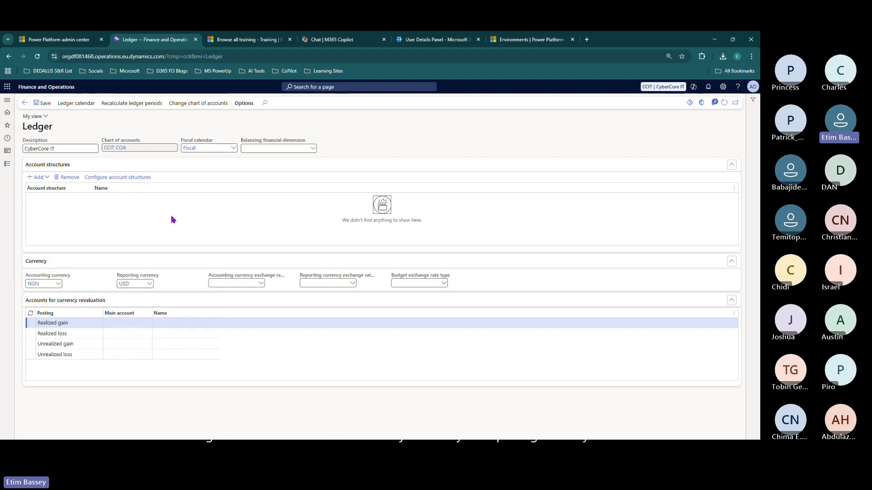
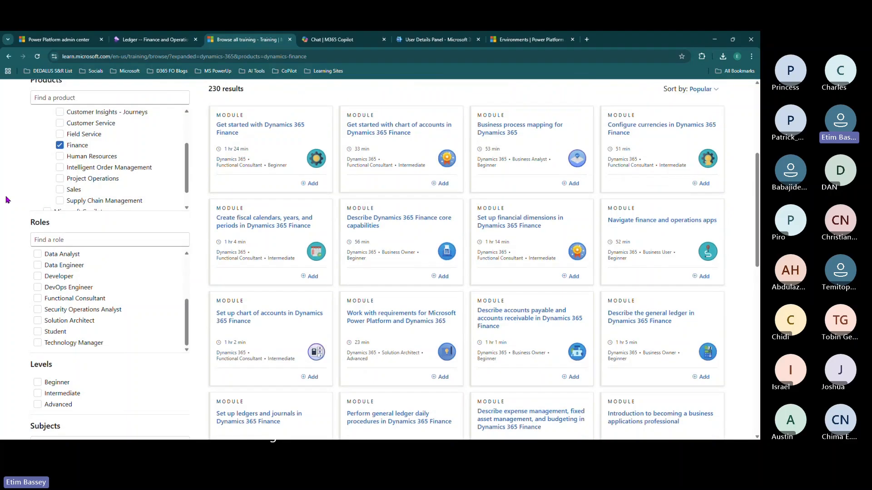
- Add Supply Chain Management to the filter and open 'Lab - Set up and use intercompany accounting'
{"action": "left_click", "coordinate": [57, 202]}
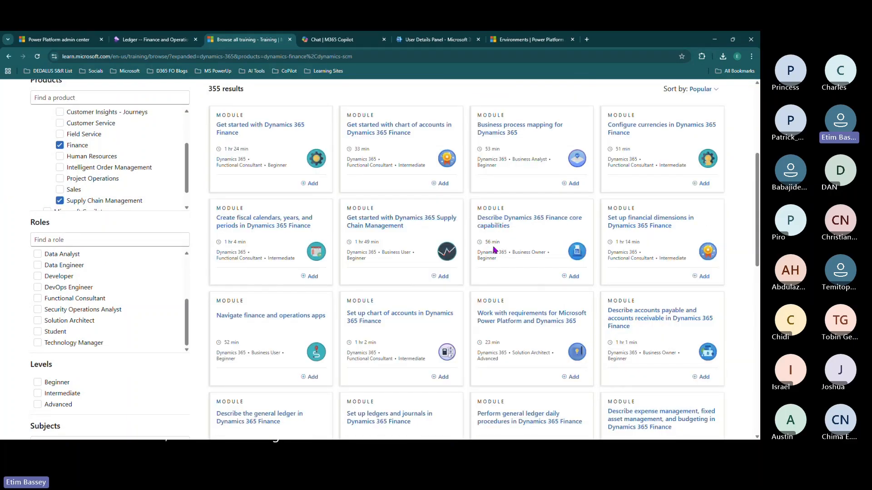
{"action": "scroll", "coordinate": [509, 253], "scroll_direction": "down", "scroll_amount": 2}
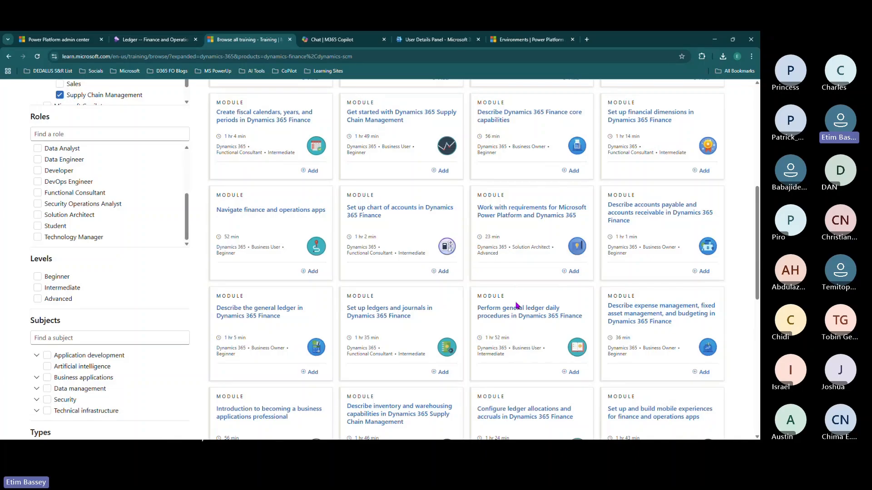
{"action": "scroll", "coordinate": [518, 313], "scroll_direction": "down", "scroll_amount": 3}
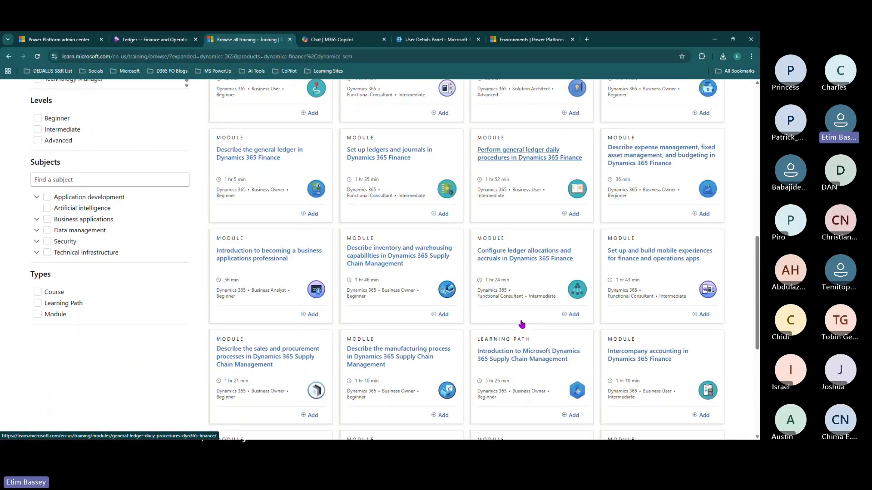
{"action": "scroll", "coordinate": [522, 324], "scroll_direction": "down", "scroll_amount": 1}
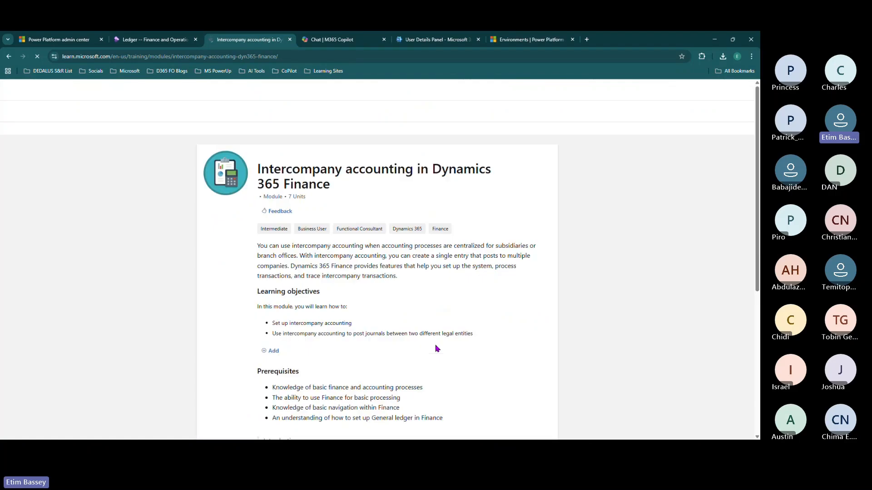
{"action": "scroll", "coordinate": [435, 345], "scroll_direction": "down", "scroll_amount": 5}
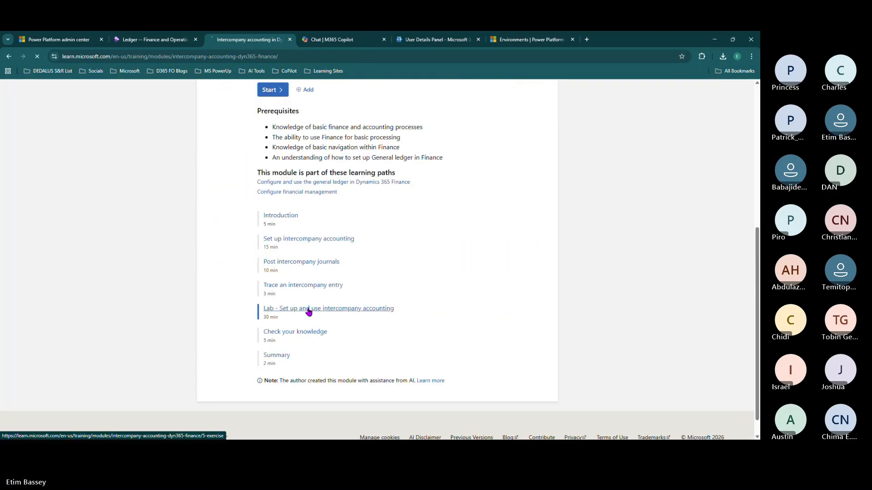
{"action": "left_click", "coordinate": [308, 309]}
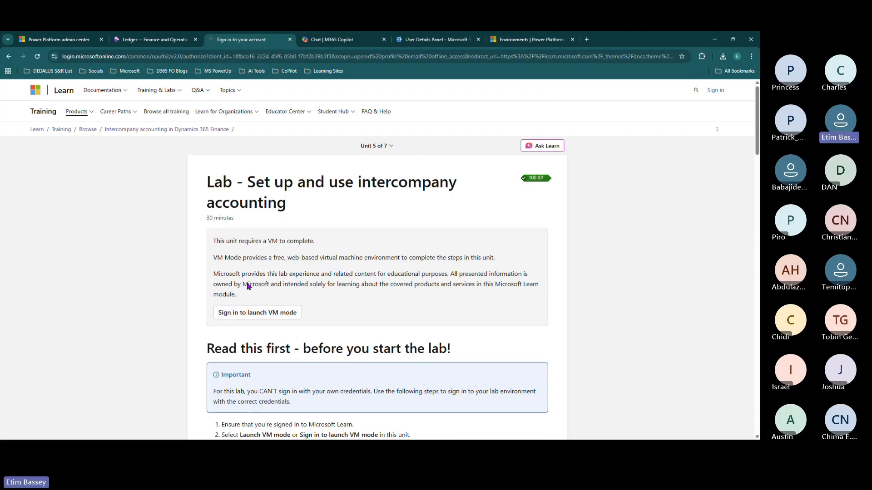
- Start signing in to Microsoft Learn with a different account instead of the suggested one
{"action": "left_click", "coordinate": [333, 279]}
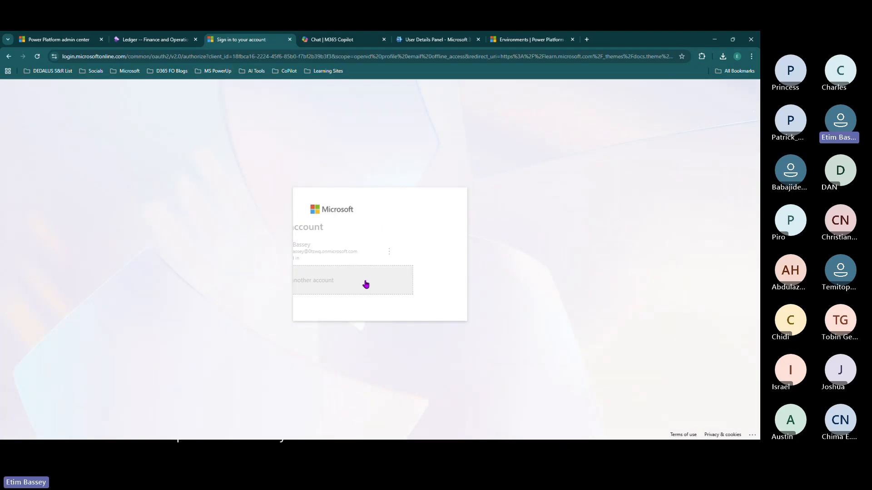
{"action": "left_click", "coordinate": [365, 231]}
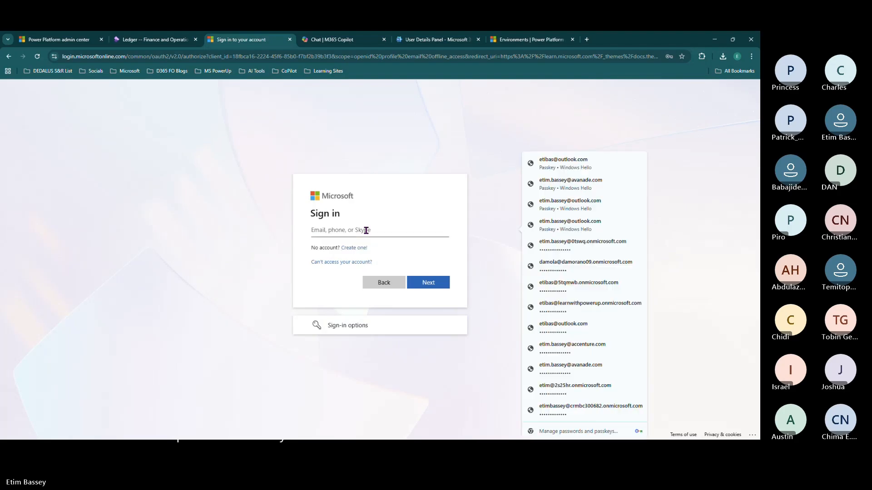
{"action": "left_click", "coordinate": [383, 283]}
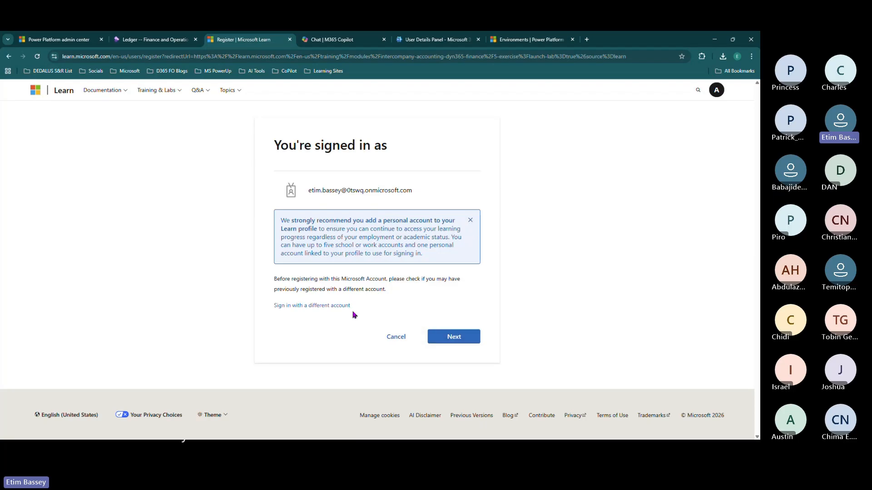
{"action": "left_click", "coordinate": [331, 306]}
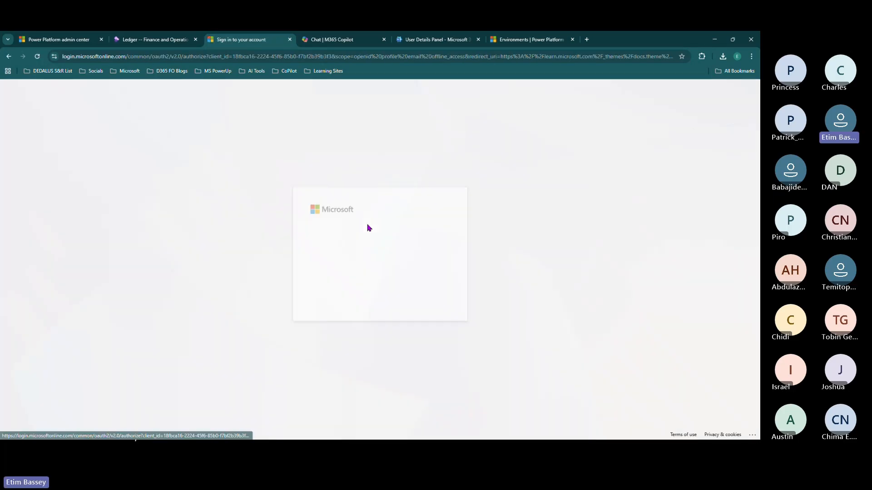
{"action": "left_click", "coordinate": [375, 282]}
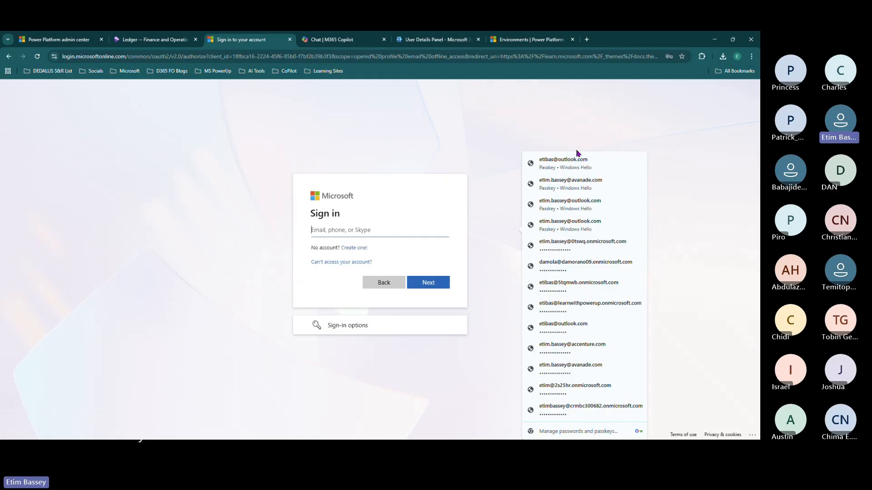
- Sign in with the saved passkey and its Windows Hello PIN, choosing to stay signed in
{"action": "left_click", "coordinate": [518, 177]}
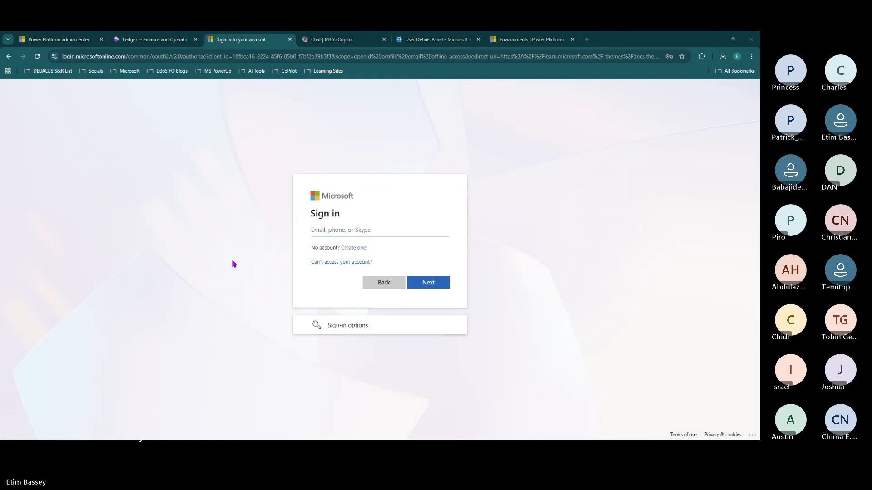
{"action": "type", "text": "********"}
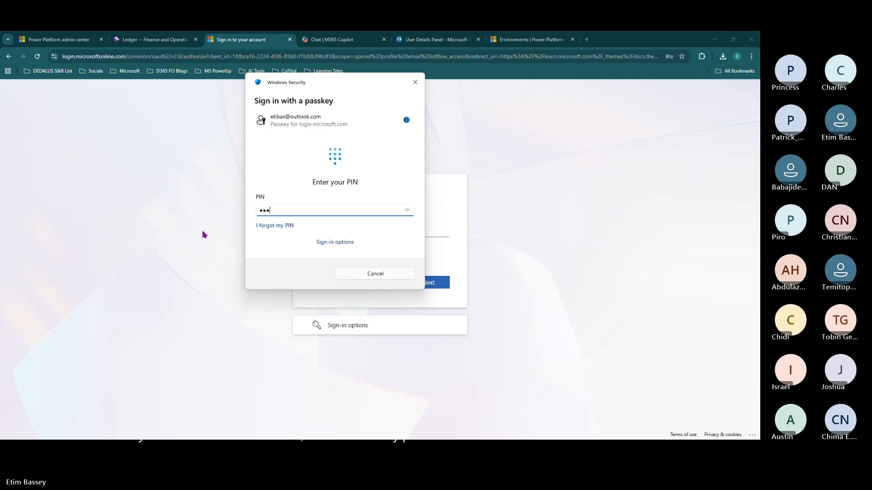
{"action": "key", "text": "Return"}
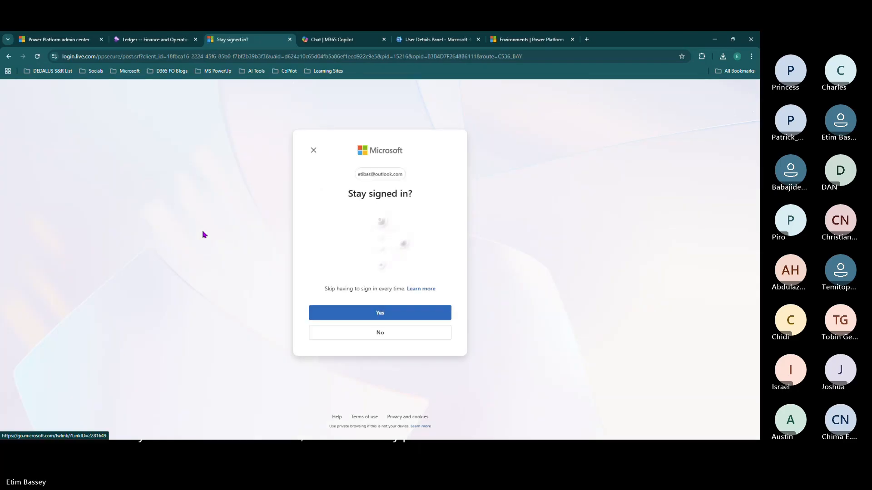
{"action": "left_click", "coordinate": [392, 314]}
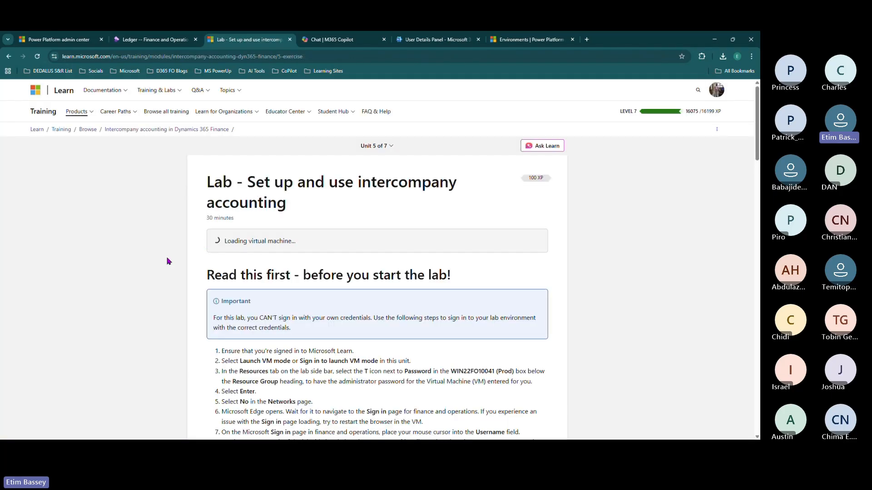
- Open the lab Resources tab and log in to the VM with the auto-typed administrator password
{"action": "scroll", "coordinate": [168, 262], "scroll_direction": "down", "scroll_amount": 1}
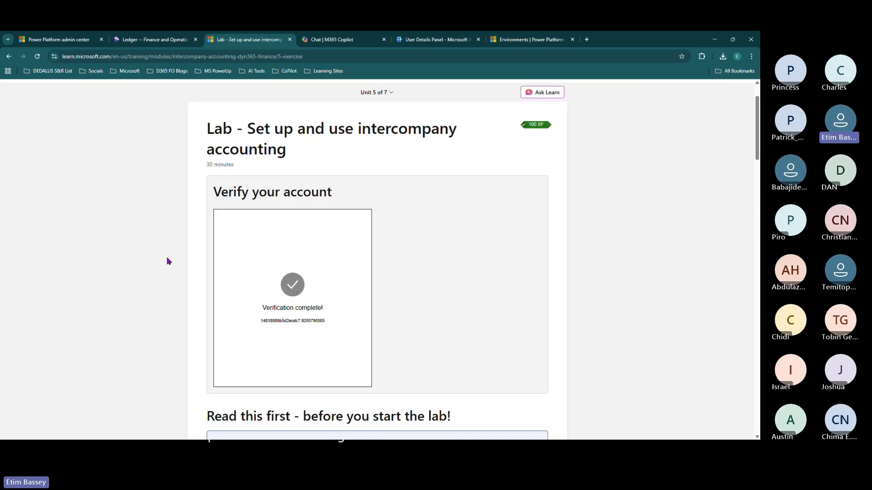
{"action": "scroll", "coordinate": [168, 261], "scroll_direction": "down", "scroll_amount": 1}
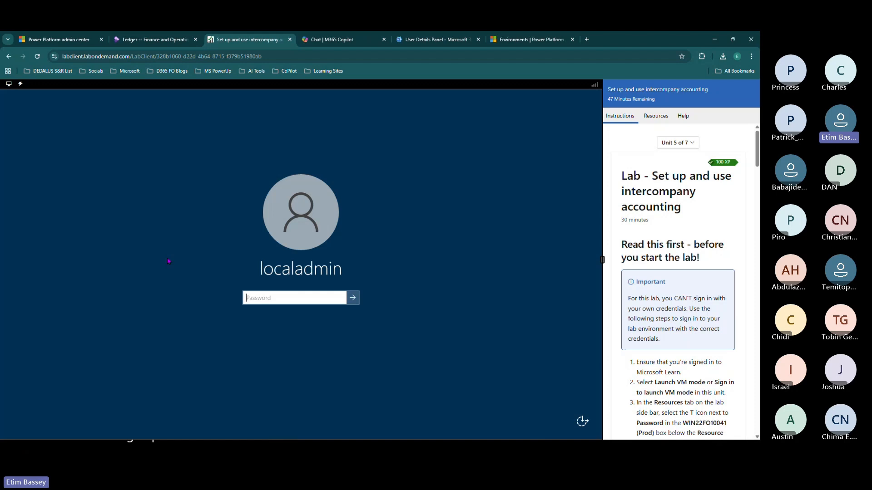
{"action": "left_click", "coordinate": [656, 117]}
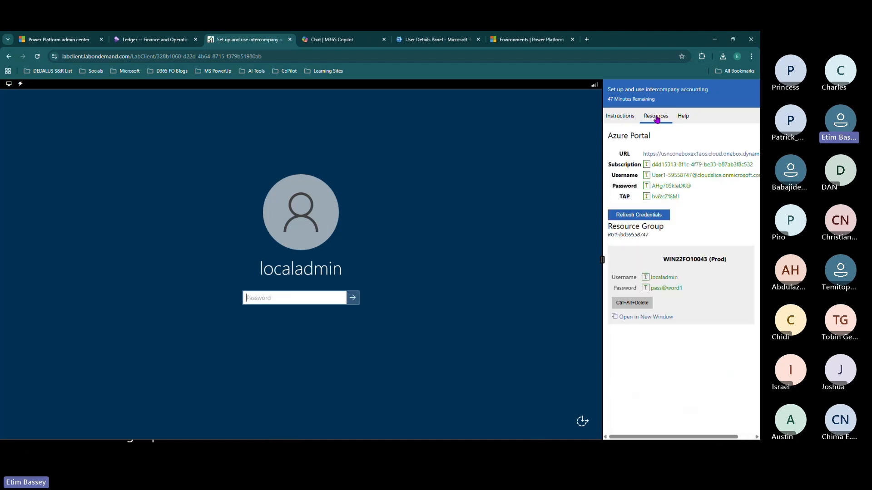
{"action": "left_click", "coordinate": [645, 288]}
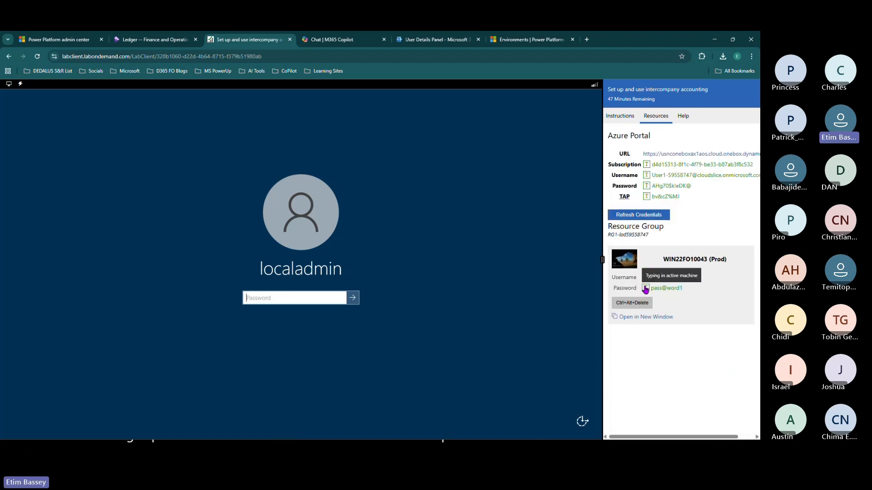
{"action": "left_click", "coordinate": [352, 301]}
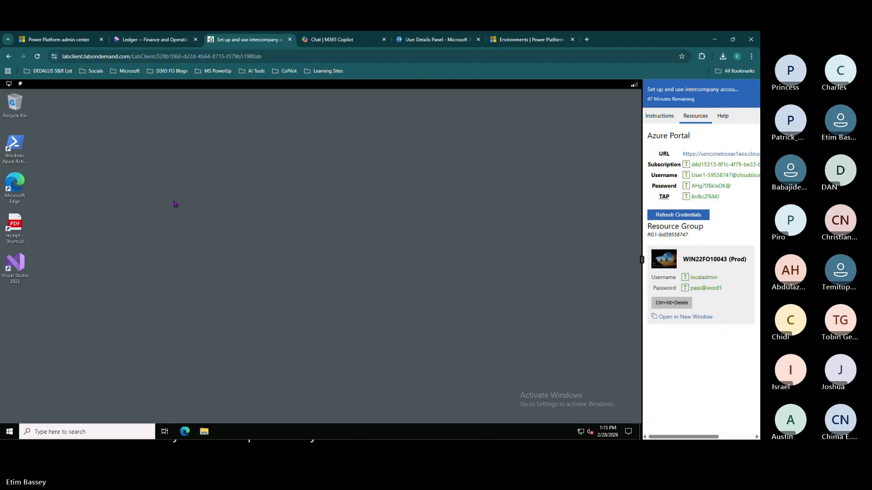
- Sign in to Finance and Operations in the VM's Edge with the lab username and TAP, accepting permissions
{"action": "double_click", "coordinate": [17, 182]}
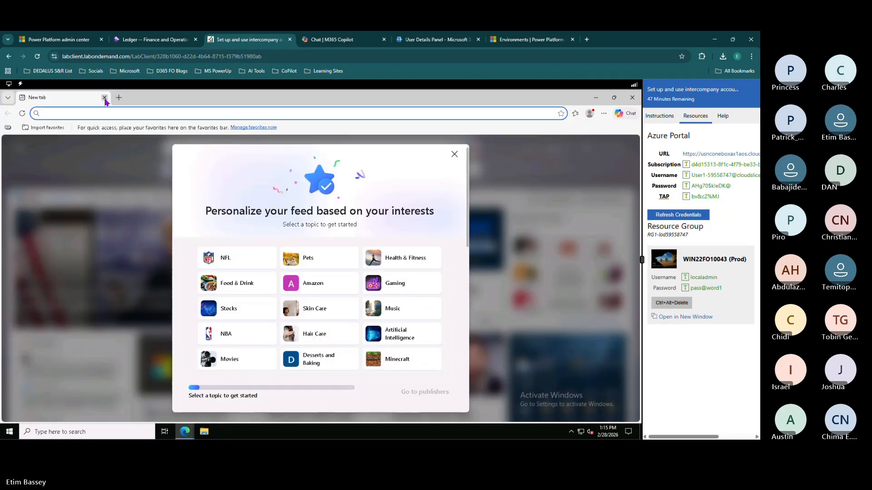
{"action": "left_click", "coordinate": [104, 97]}
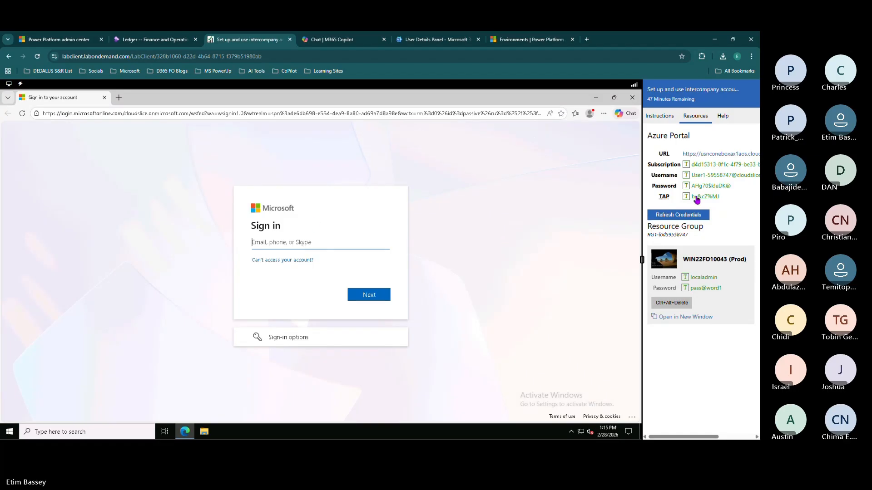
{"action": "left_click", "coordinate": [685, 175]}
{"action": "left_click", "coordinate": [365, 296]}
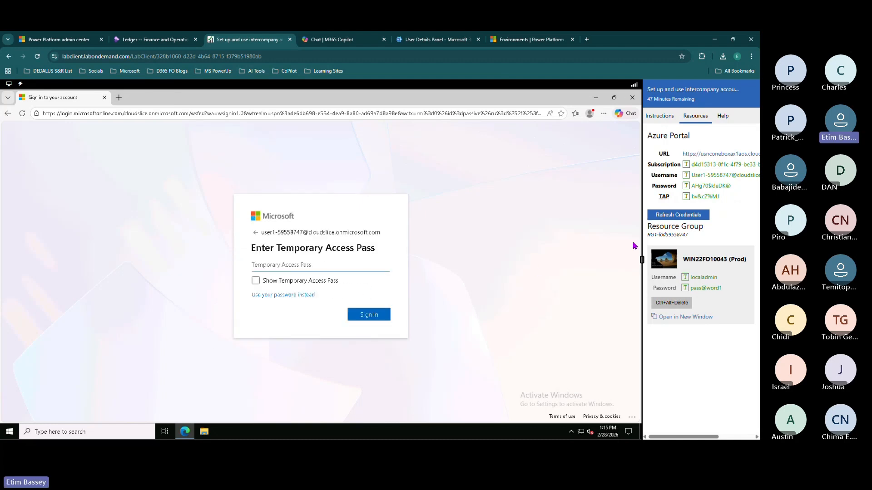
{"action": "left_click", "coordinate": [685, 196]}
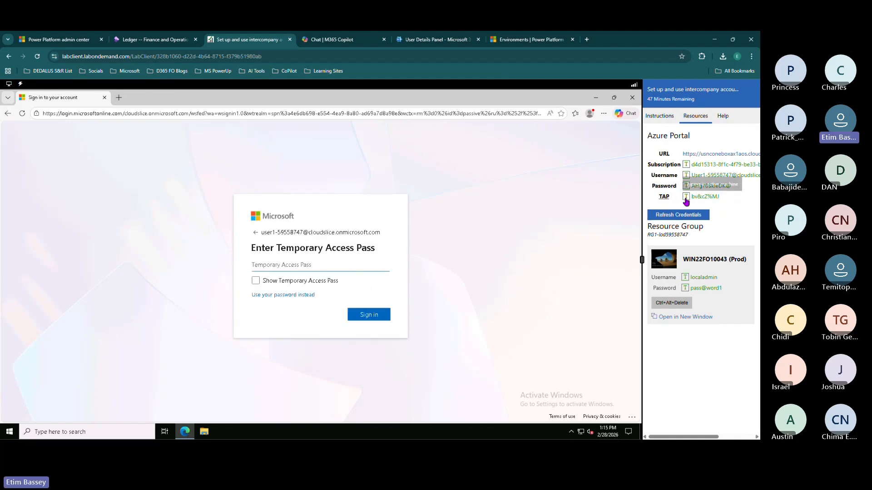
{"action": "left_click", "coordinate": [363, 320]}
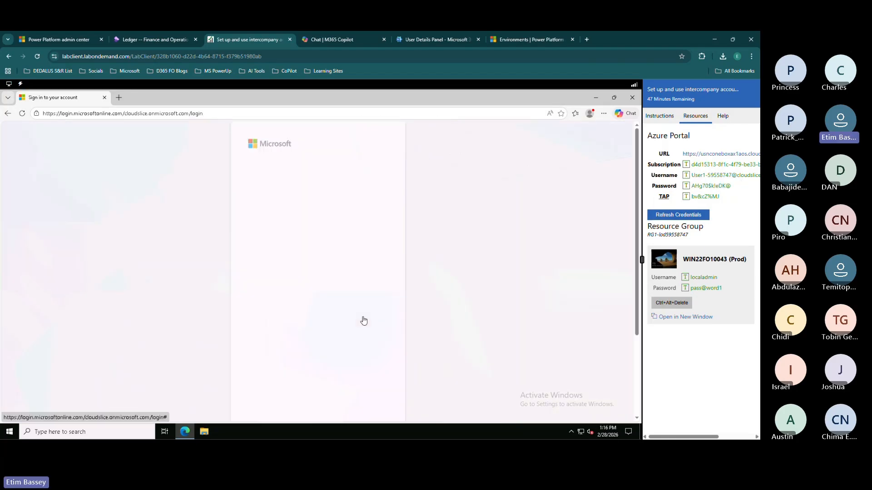
{"action": "scroll", "coordinate": [364, 321], "scroll_direction": "down", "scroll_amount": 5}
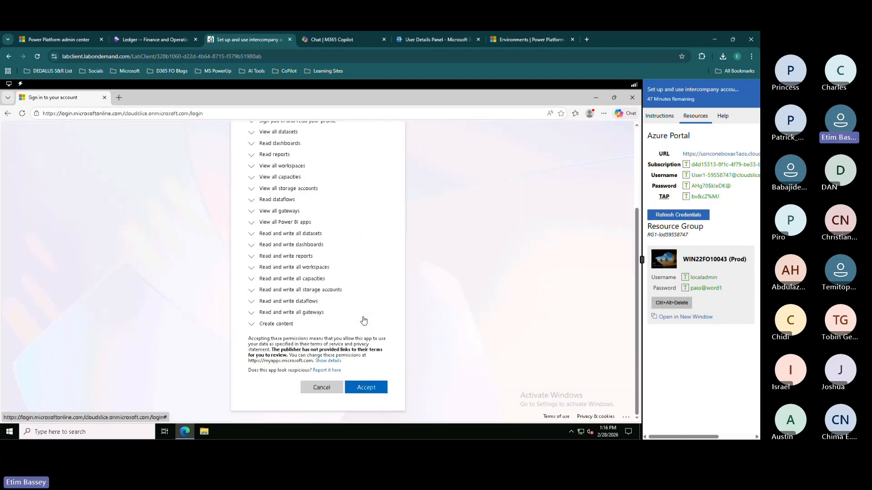
{"action": "left_click", "coordinate": [366, 387]}
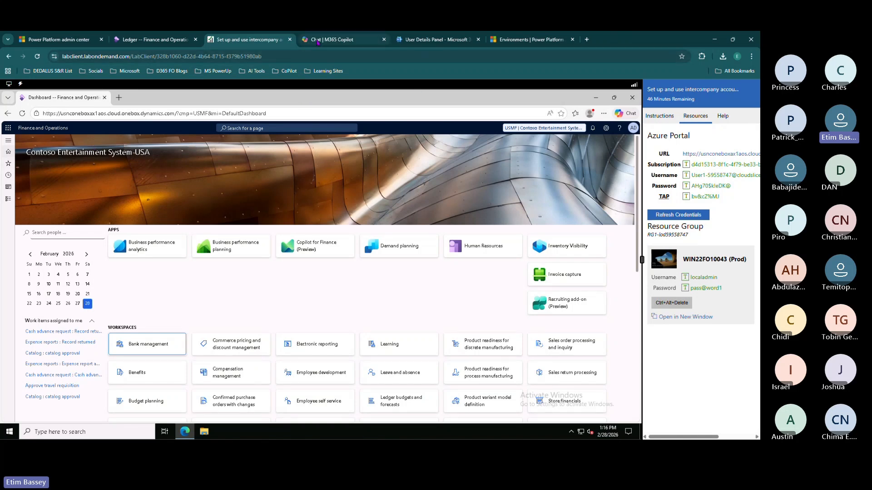
- Load the Microsoft Learn home page in the host's Copilot tab and show Training & Labs
{"action": "left_click", "coordinate": [327, 39]}
{"action": "left_click", "coordinate": [312, 58]}
{"action": "type", "text": "learn.microsoft.com"}
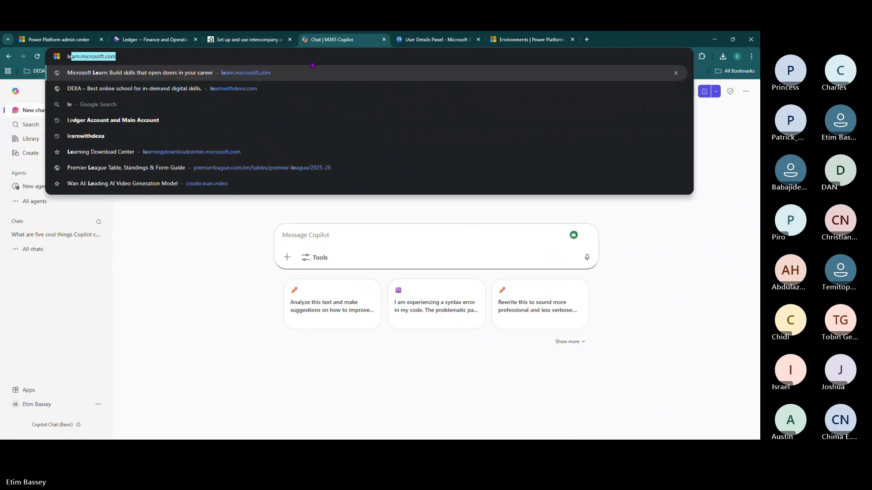
{"action": "key", "text": "Return"}
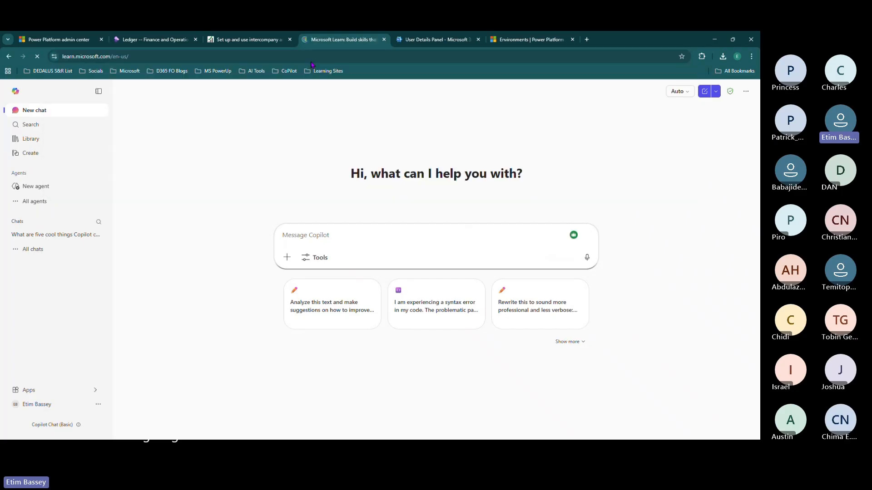
{"action": "left_click", "coordinate": [173, 90]}
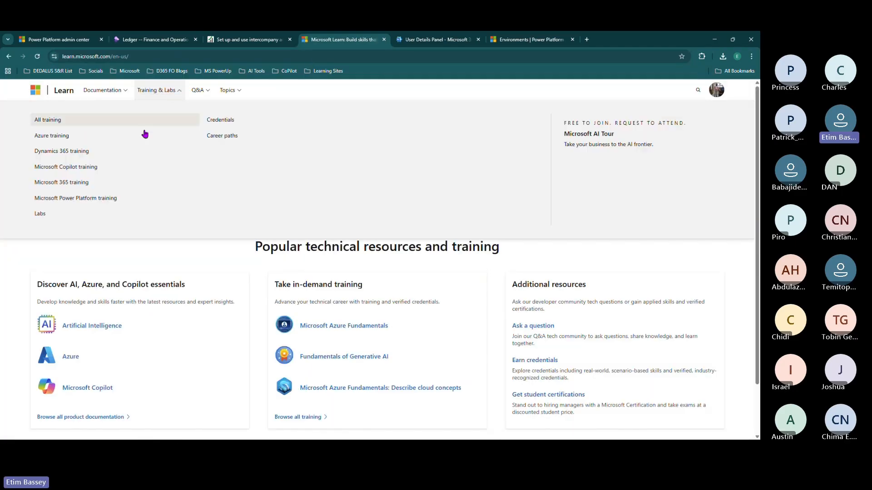
- Open the Dynamics 365 training catalog and clear its Dynamics 365 product filter
{"action": "left_click", "coordinate": [63, 155]}
{"action": "scroll", "coordinate": [84, 193], "scroll_direction": "down", "scroll_amount": 1}
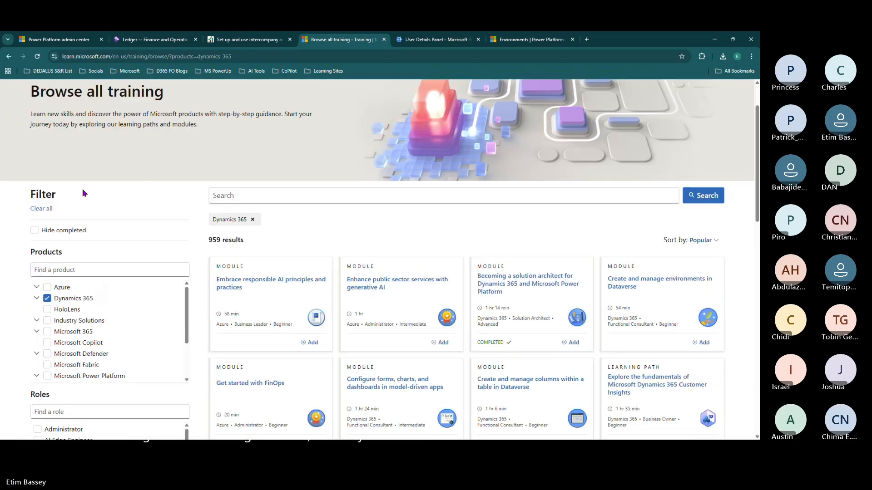
{"action": "scroll", "coordinate": [84, 193], "scroll_direction": "down", "scroll_amount": 3}
{"action": "left_click", "coordinate": [45, 198]}
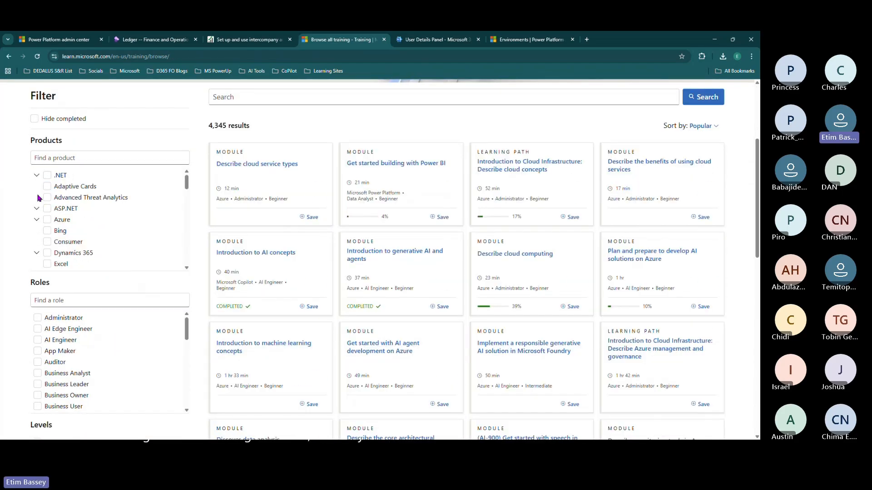
{"action": "left_click", "coordinate": [72, 242]}
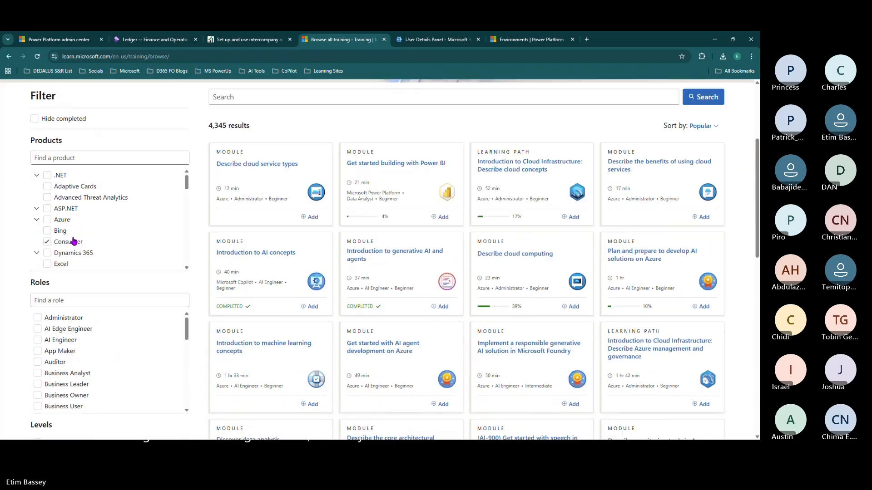
{"action": "scroll", "coordinate": [73, 241], "scroll_direction": "down", "scroll_amount": 2}
{"action": "left_click", "coordinate": [72, 241]}
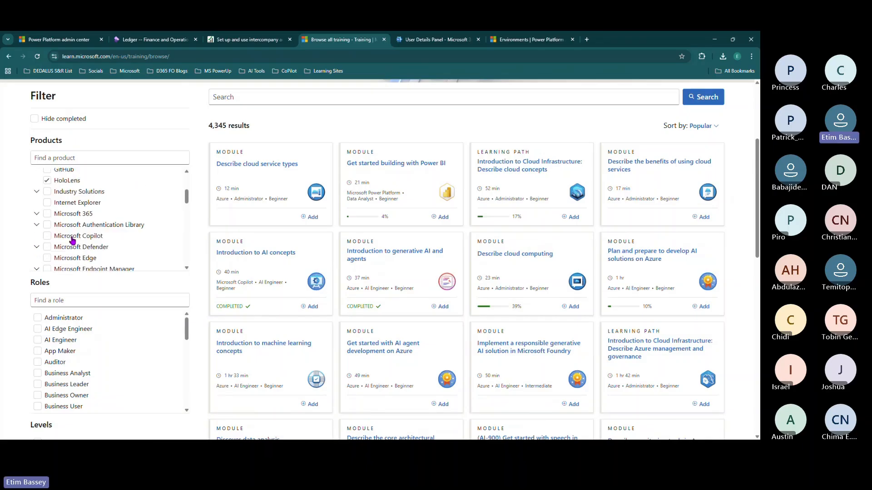
{"action": "scroll", "coordinate": [58, 232], "scroll_direction": "down", "scroll_amount": 1}
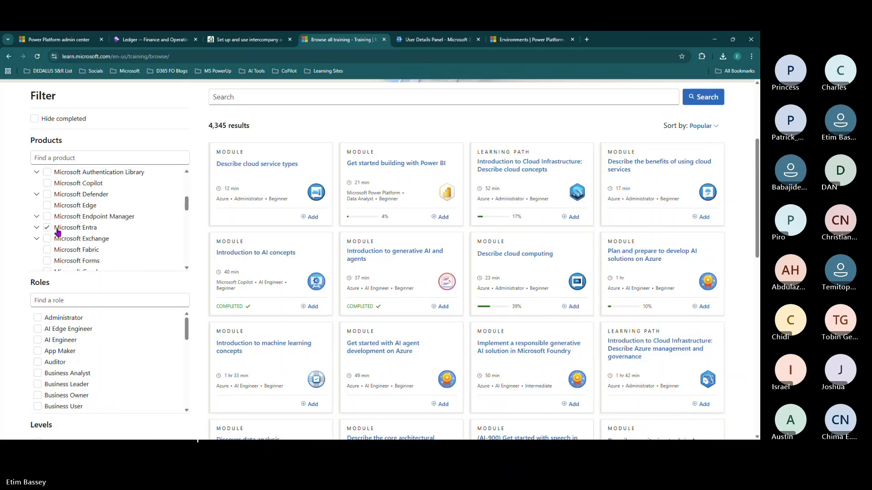
{"action": "scroll", "coordinate": [58, 232], "scroll_direction": "down", "scroll_amount": 1}
{"action": "scroll", "coordinate": [58, 232], "scroll_direction": "up", "scroll_amount": 4}
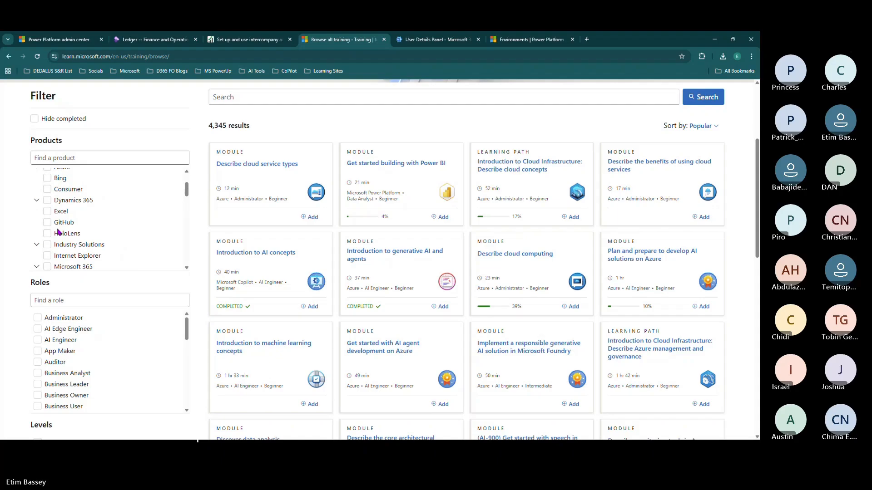
- Filter to Dynamics 365 Finance and Supply Chain Management, then open the periodic processes module
{"action": "left_click", "coordinate": [37, 200]}
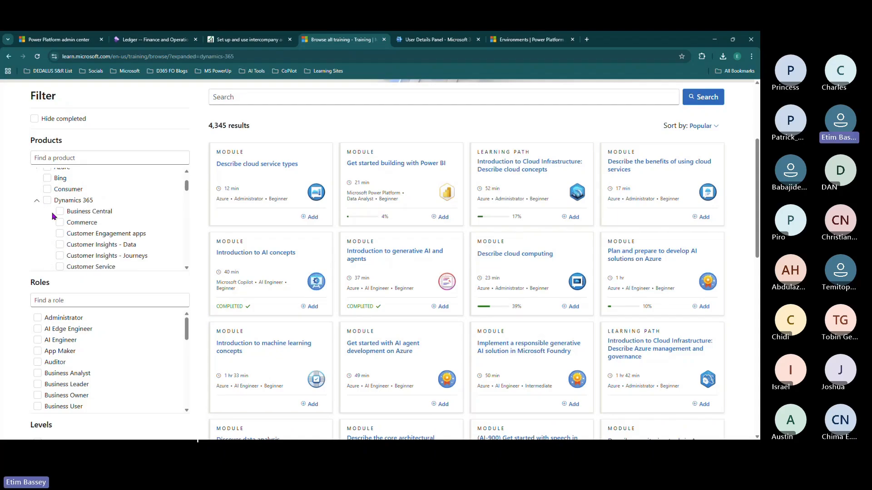
{"action": "scroll", "coordinate": [70, 227], "scroll_direction": "down", "scroll_amount": 1}
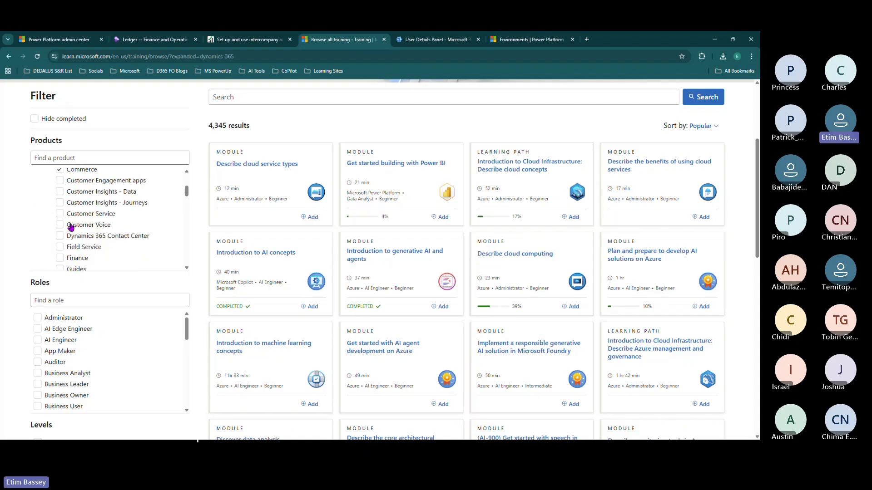
{"action": "left_click", "coordinate": [60, 258]}
{"action": "scroll", "coordinate": [84, 234], "scroll_direction": "down", "scroll_amount": 1}
{"action": "scroll", "coordinate": [84, 234], "scroll_direction": "down", "scroll_amount": 2}
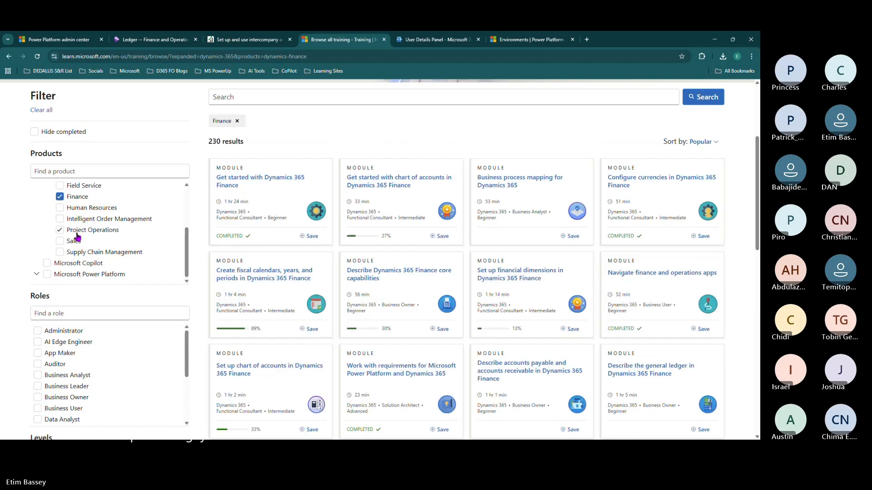
{"action": "left_click", "coordinate": [59, 253]}
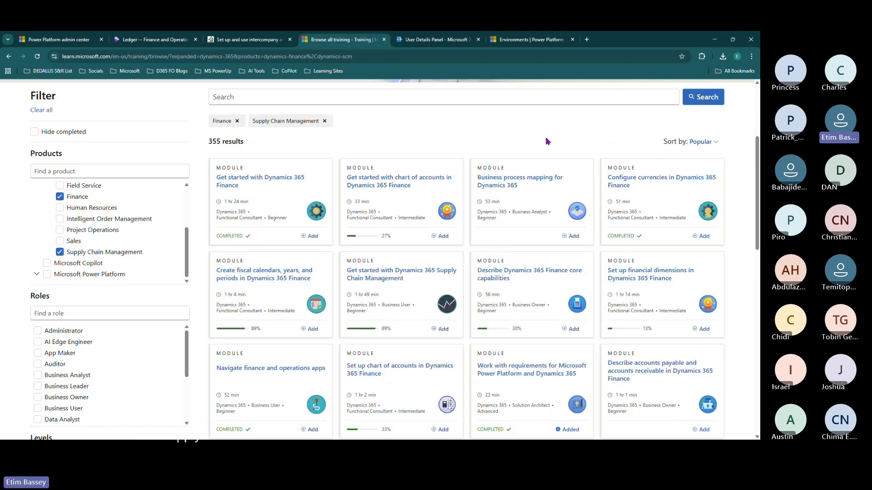
{"action": "scroll", "coordinate": [548, 192], "scroll_direction": "down", "scroll_amount": 2}
{"action": "scroll", "coordinate": [548, 193], "scroll_direction": "down", "scroll_amount": 10}
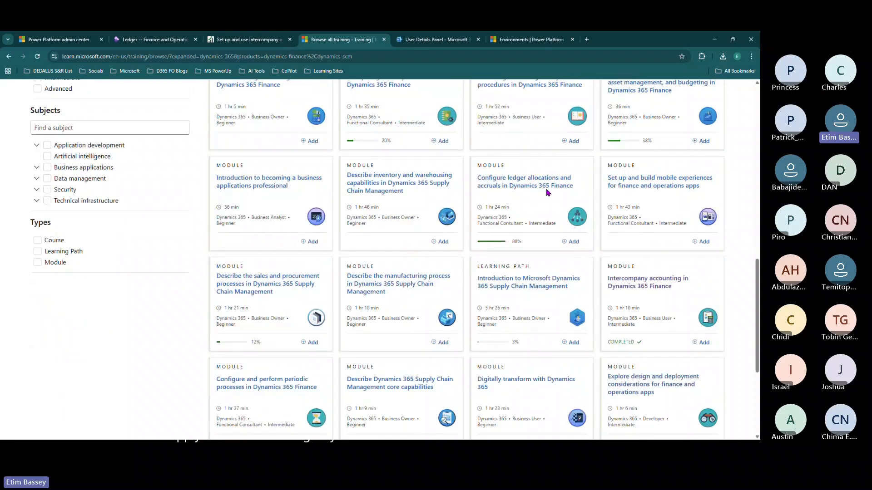
{"action": "scroll", "coordinate": [547, 193], "scroll_direction": "up", "scroll_amount": 1}
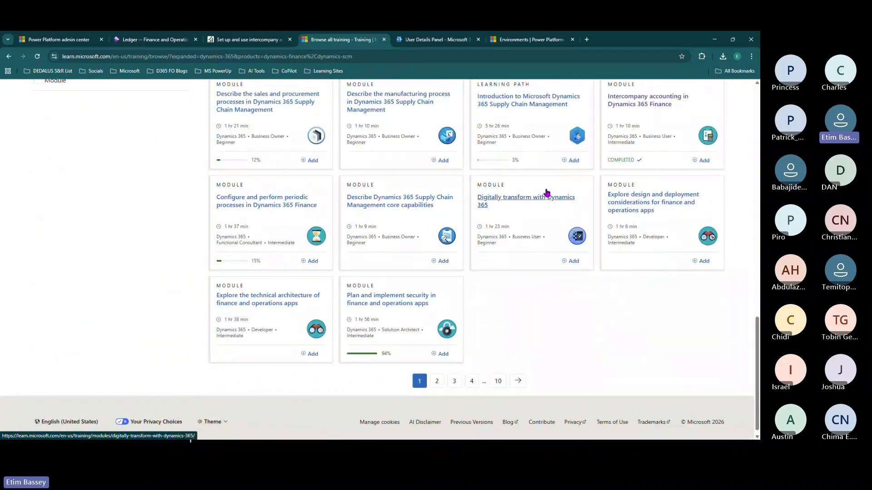
{"action": "scroll", "coordinate": [409, 195], "scroll_direction": "down", "scroll_amount": 1}
{"action": "left_click", "coordinate": [270, 197]}
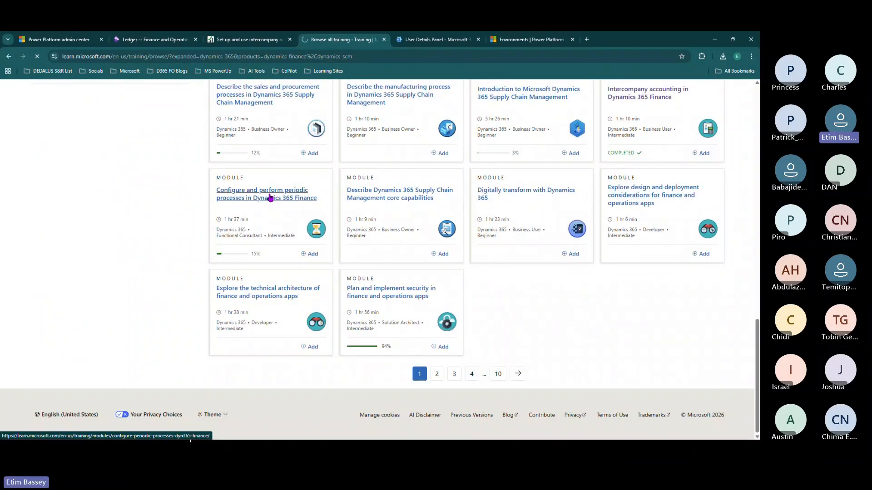
- Open the 'Lab - Perform year-end close and a consolidation' unit
{"action": "scroll", "coordinate": [278, 204], "scroll_direction": "down", "scroll_amount": 5}
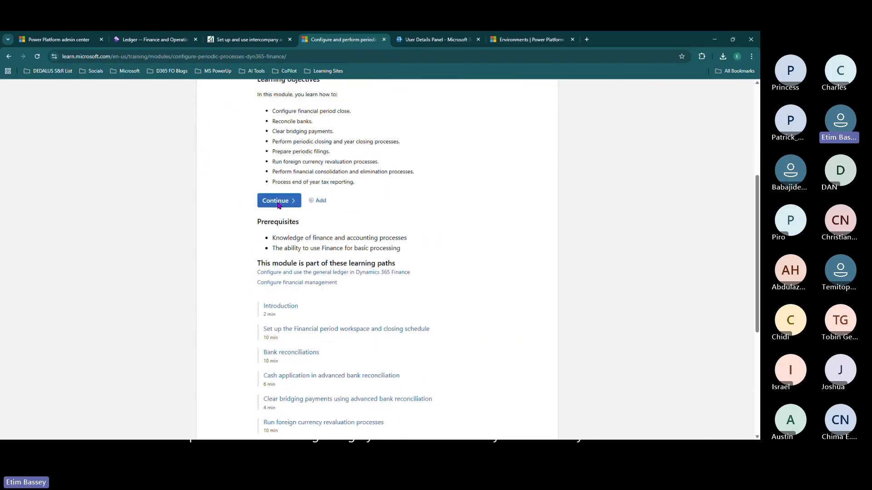
{"action": "scroll", "coordinate": [278, 206], "scroll_direction": "down", "scroll_amount": 3}
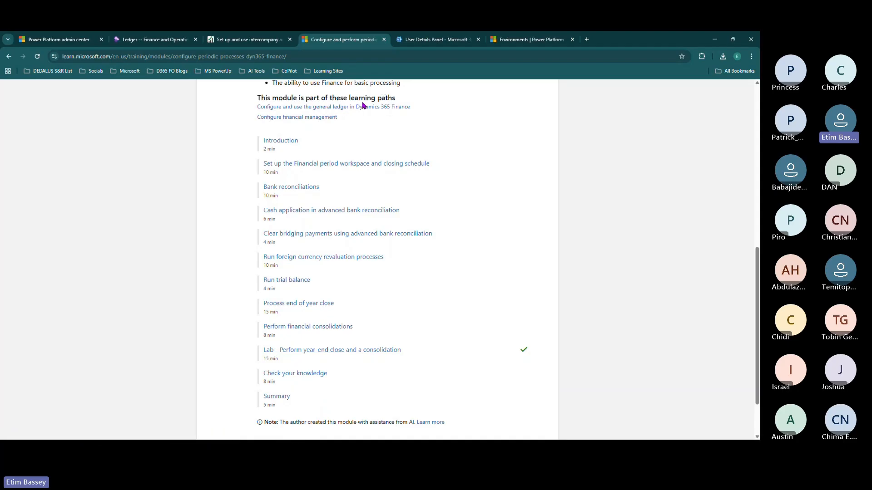
{"action": "scroll", "coordinate": [292, 195], "scroll_direction": "up", "scroll_amount": 6}
{"action": "scroll", "coordinate": [292, 194], "scroll_direction": "down", "scroll_amount": 7}
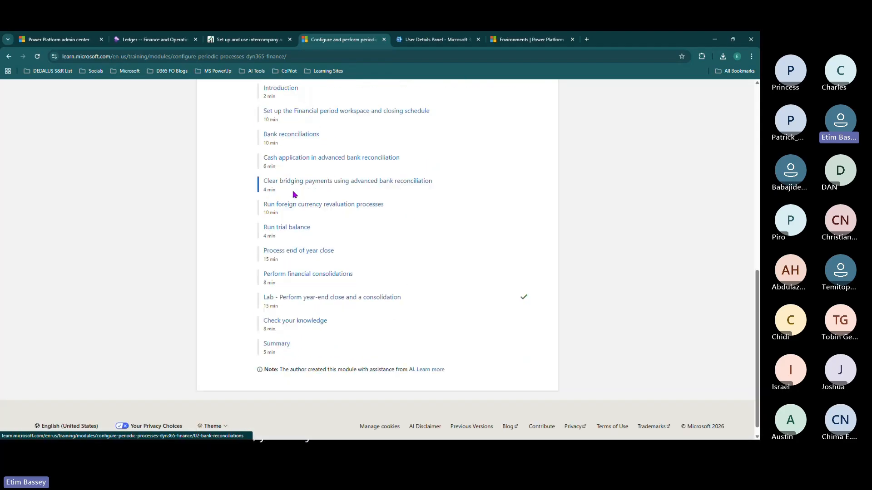
{"action": "left_click", "coordinate": [308, 298]}
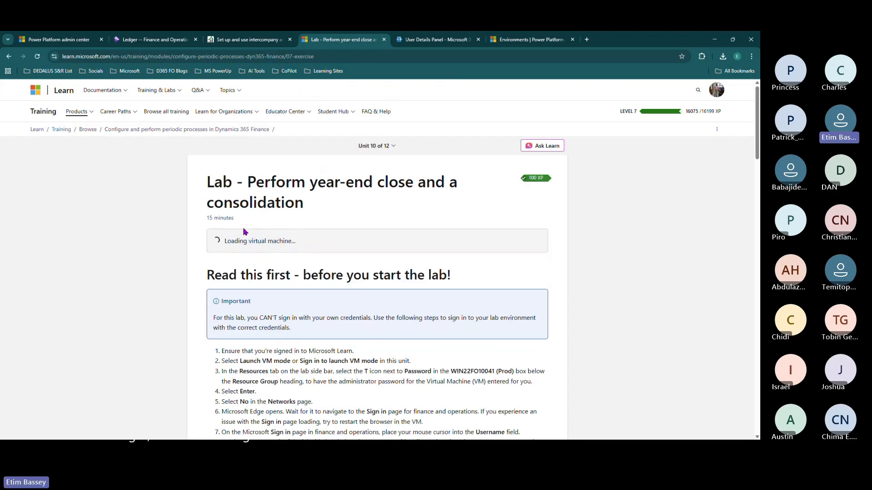
- Launch VM mode, check the intercompany lab tab's running VM, and return to the year-end lab
{"action": "left_click", "coordinate": [246, 312]}
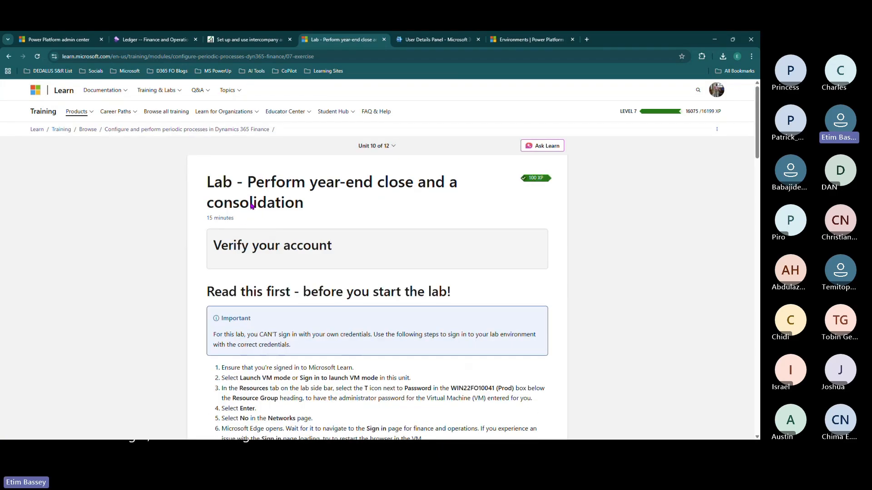
{"action": "scroll", "coordinate": [263, 216], "scroll_direction": "down", "scroll_amount": 2}
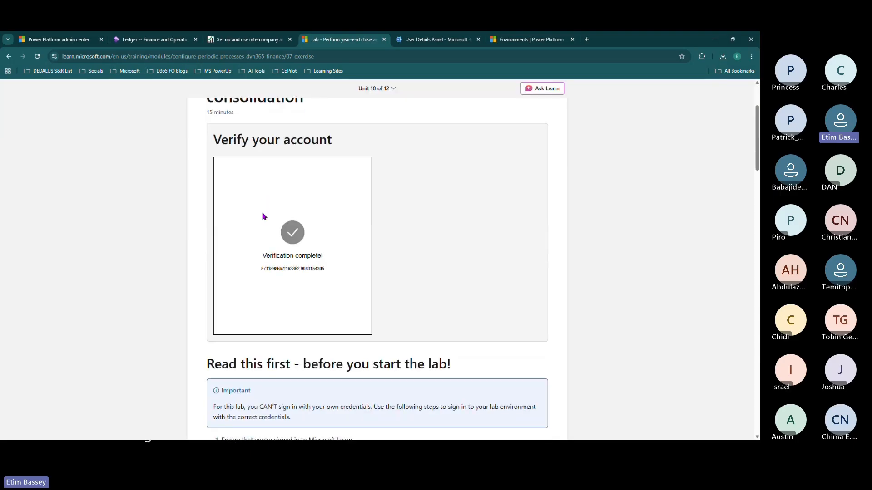
{"action": "left_click", "coordinate": [239, 41]}
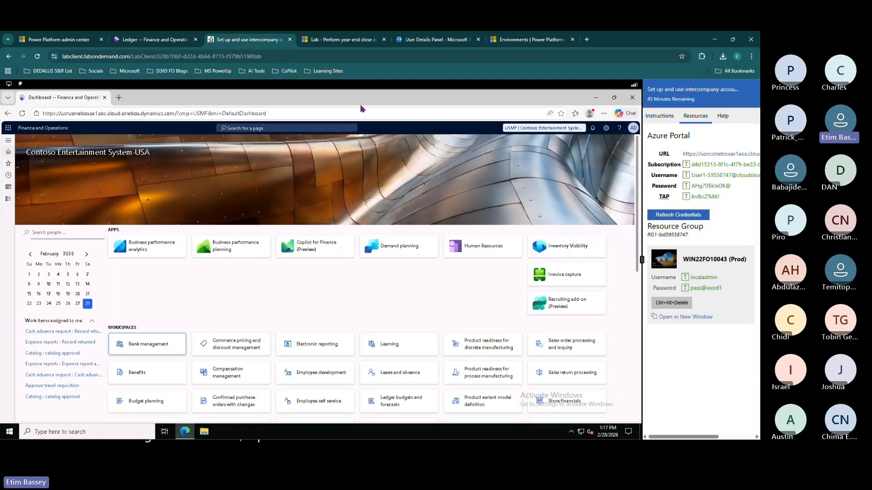
{"action": "left_click", "coordinate": [336, 40]}
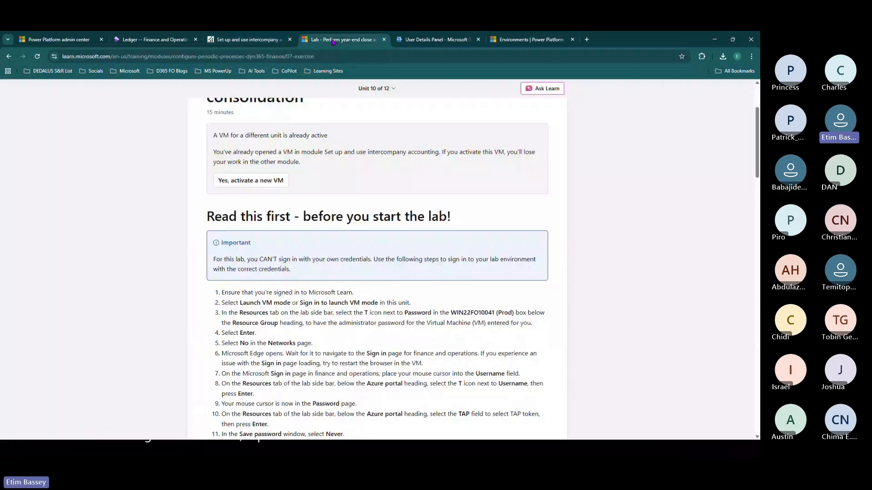
- Activate a new VM for the year-end lab and confirm the intercompany lab shows Lab Closed
{"action": "left_click", "coordinate": [255, 182]}
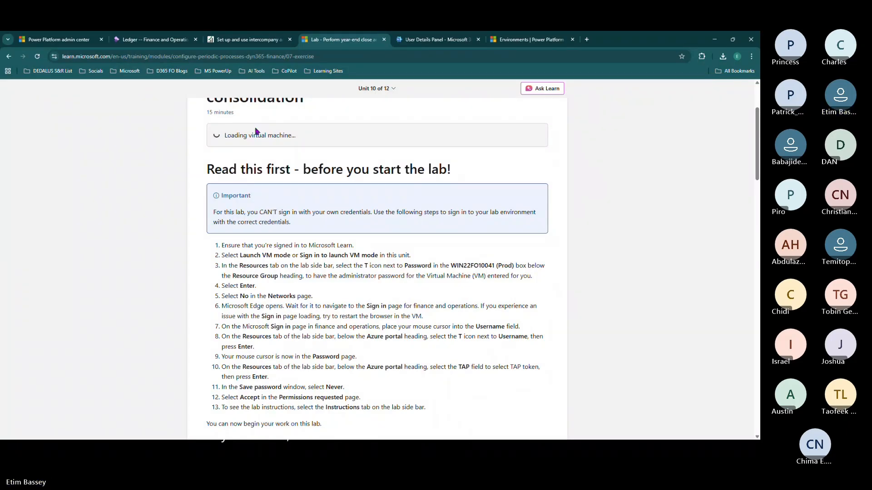
{"action": "left_click", "coordinate": [283, 39]}
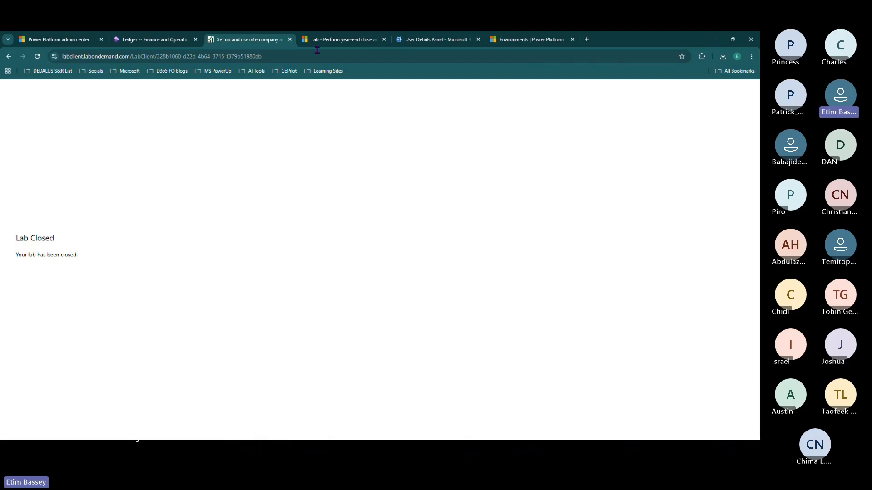
- Go back to Microsoft sign-in from the closed intercompany lab tab and submit the passkey PIN
{"action": "left_click", "coordinate": [332, 40]}
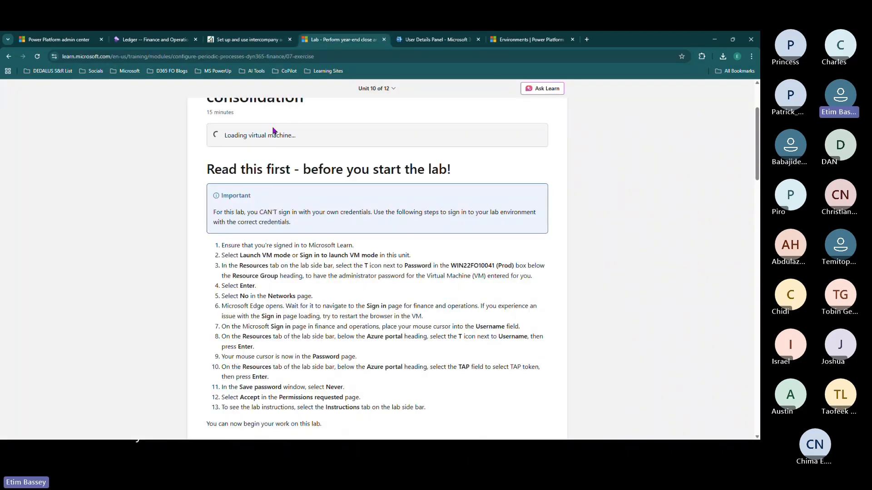
{"action": "left_click", "coordinate": [236, 40]}
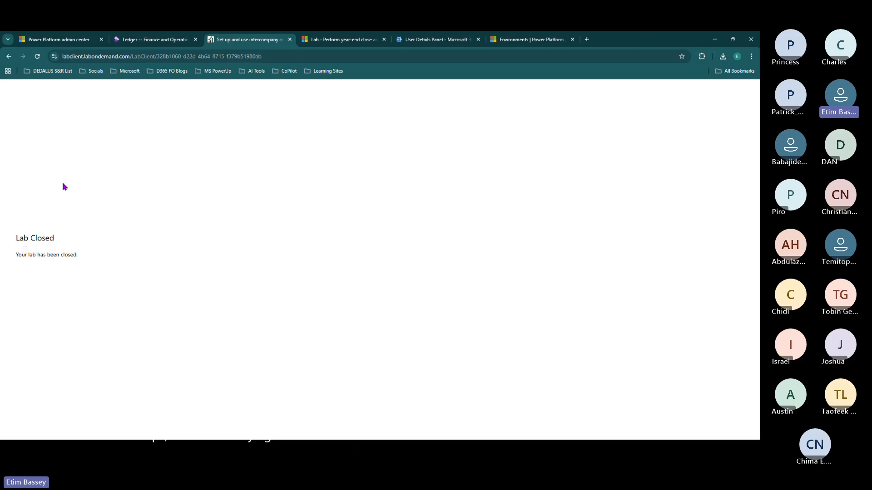
{"action": "left_click", "coordinate": [9, 55]}
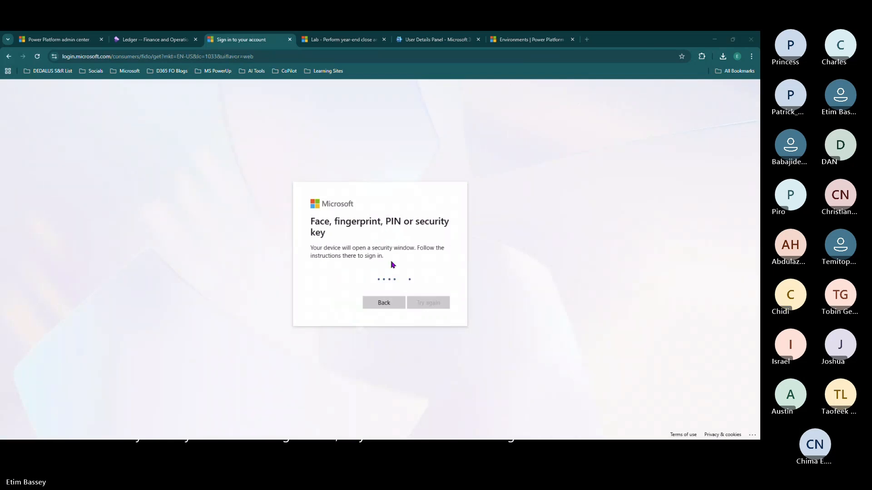
{"action": "type", "text": "••••••••"}
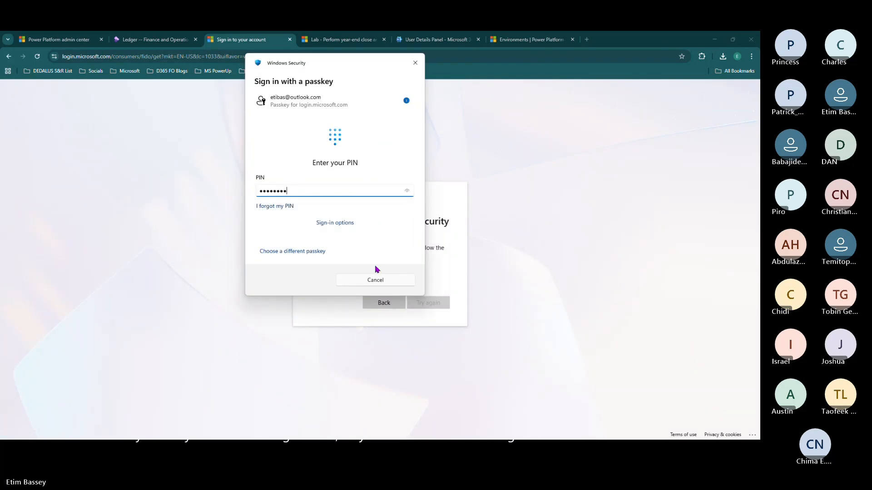
{"action": "key", "text": "Return"}
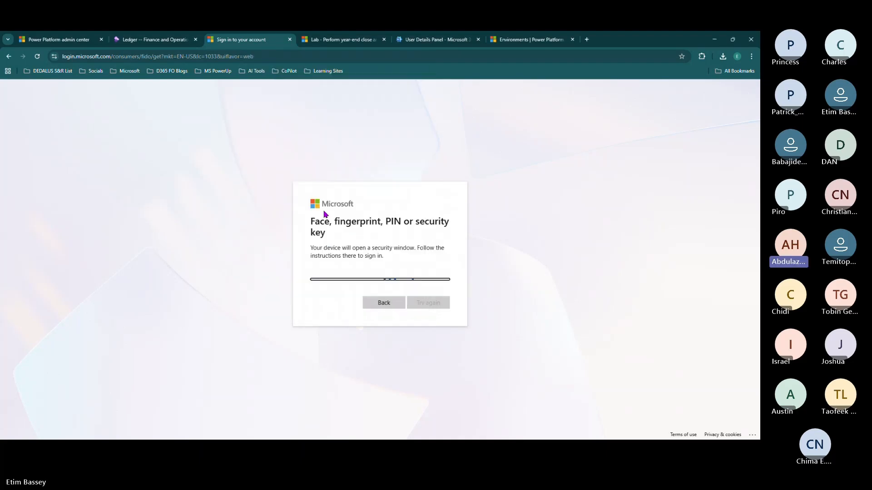